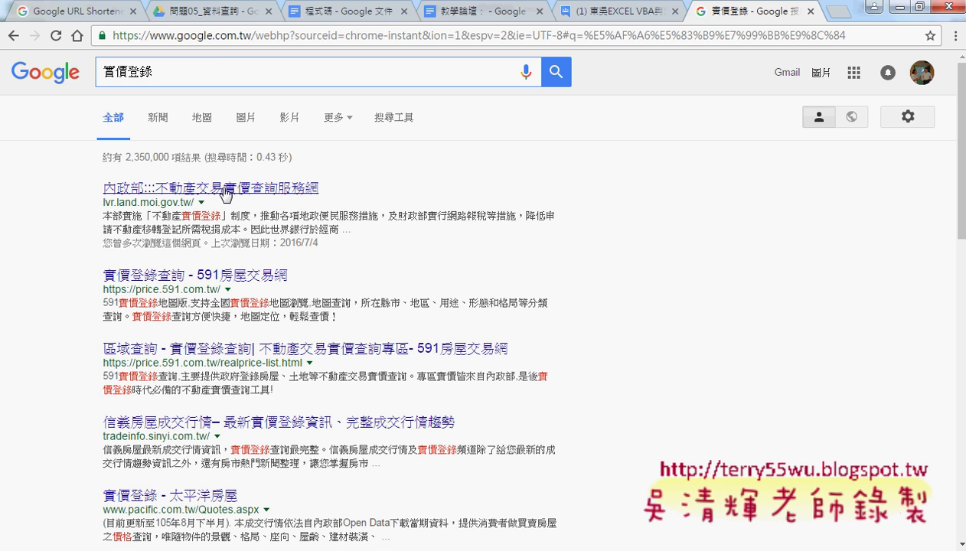
Open the Ministry of the Interior real-price site's Open Data free download page
{"action": "middle_click", "coordinate": [223, 191]}
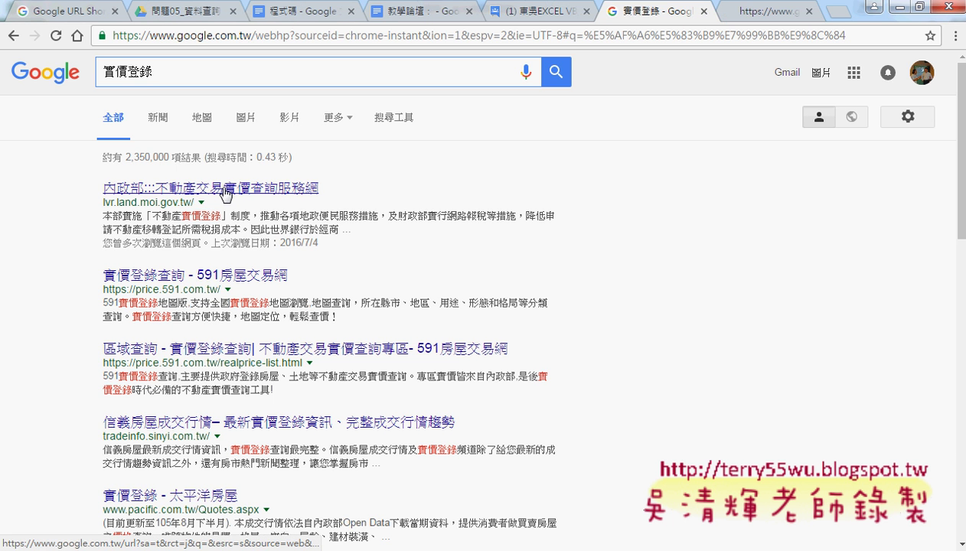
{"action": "left_click", "coordinate": [762, 15]}
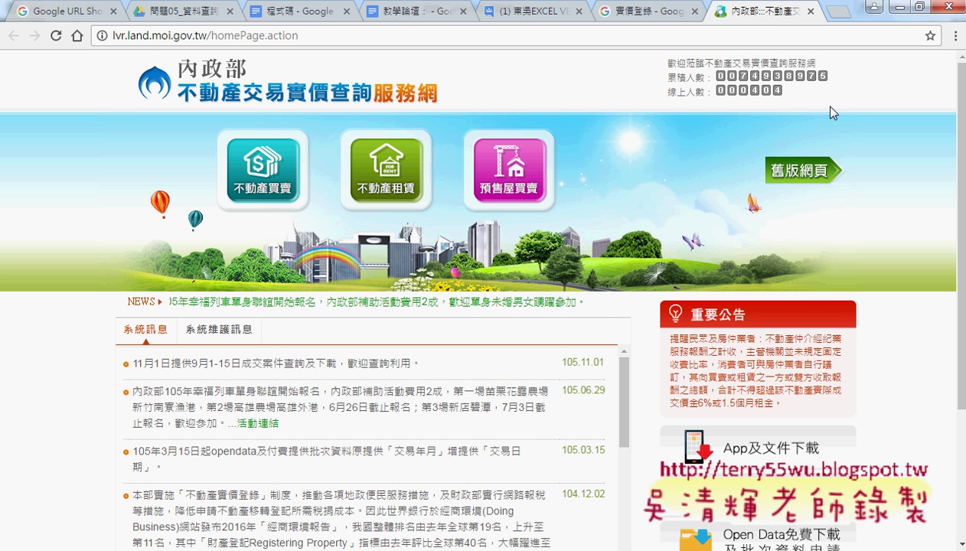
{"action": "scroll", "coordinate": [897, 150], "scroll_direction": "down", "scroll_amount": 3}
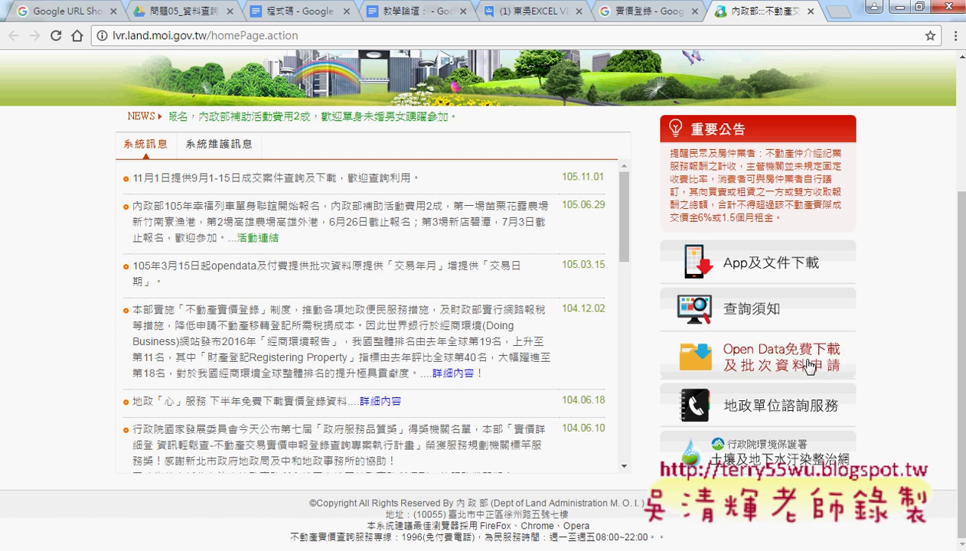
{"action": "left_click", "coordinate": [808, 365]}
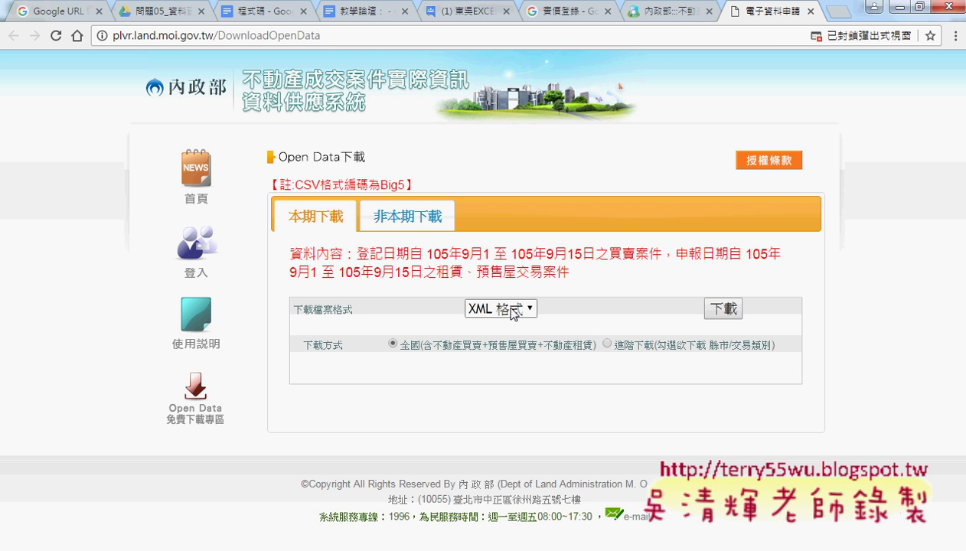
Choose XLS as the download file format and return to the Drive folder
{"action": "left_click", "coordinate": [507, 310]}
{"action": "left_click", "coordinate": [515, 381]}
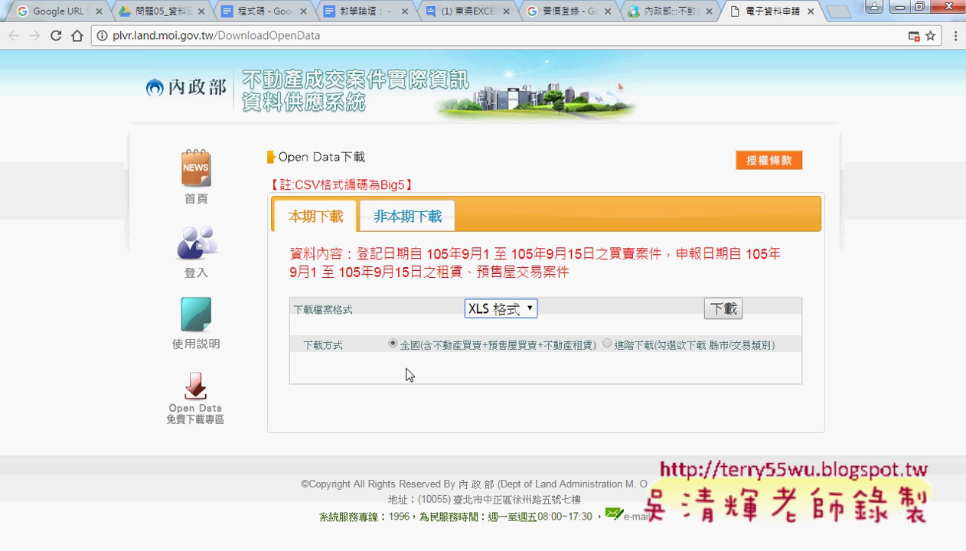
{"action": "left_click", "coordinate": [154, 19]}
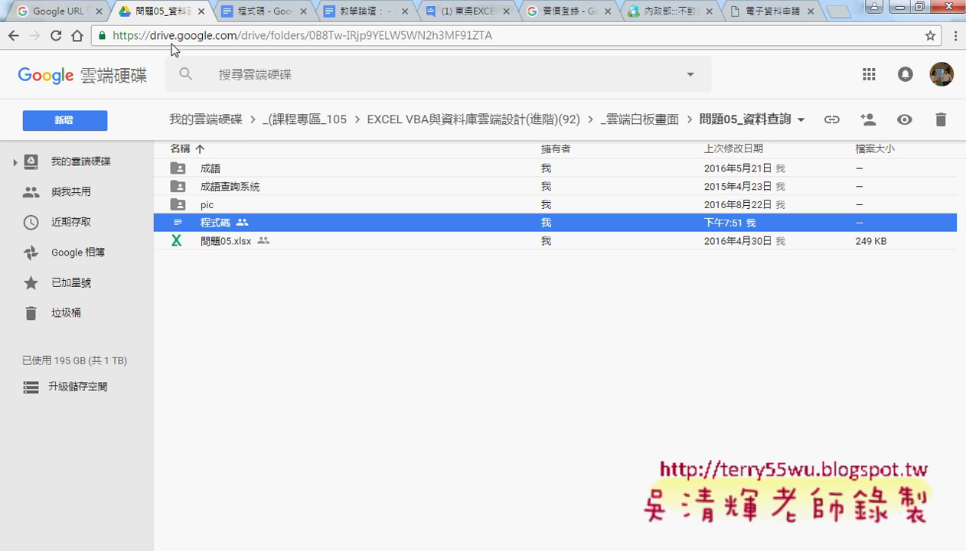
Go through _雲端白板畫面 > 其他補充範例(89) > 02_進階 > 範例：台北市實價登錄, select the workbook, then back to search
{"action": "left_click", "coordinate": [470, 122]}
{"action": "left_click", "coordinate": [259, 172]}
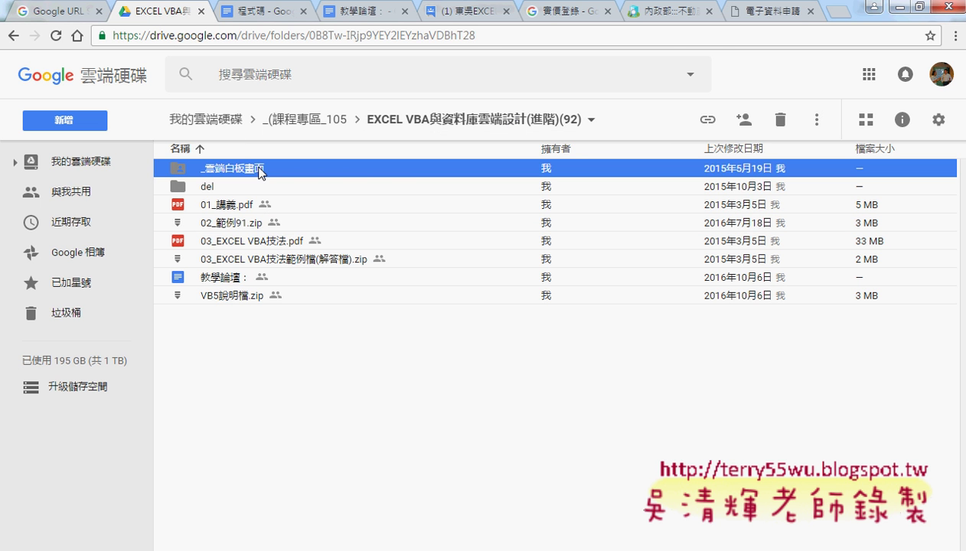
{"action": "double_click", "coordinate": [259, 171]}
{"action": "double_click", "coordinate": [245, 189]}
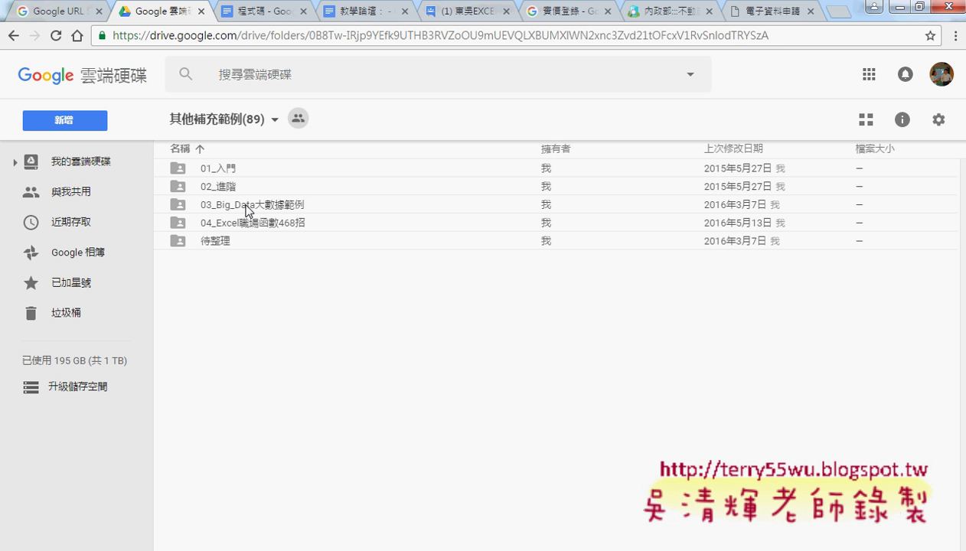
{"action": "double_click", "coordinate": [230, 186]}
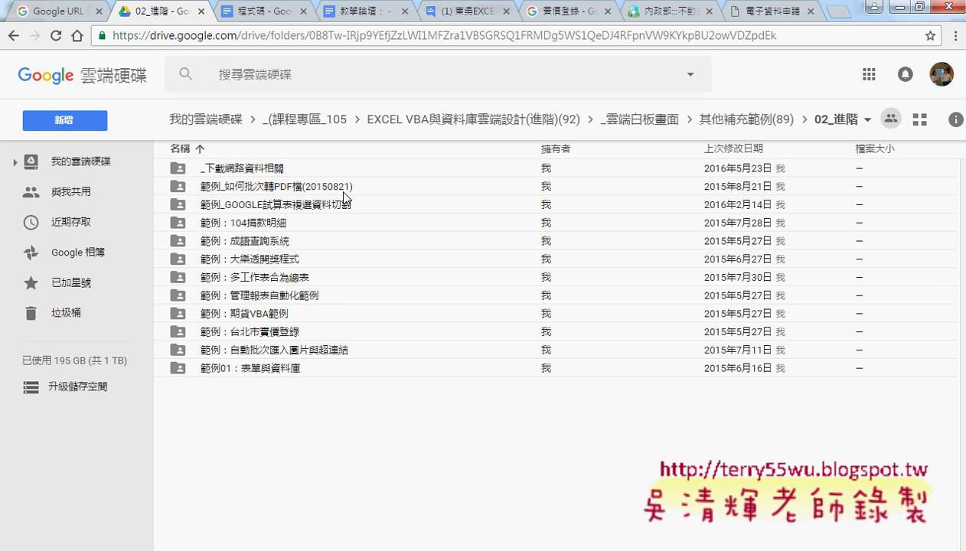
{"action": "double_click", "coordinate": [287, 331]}
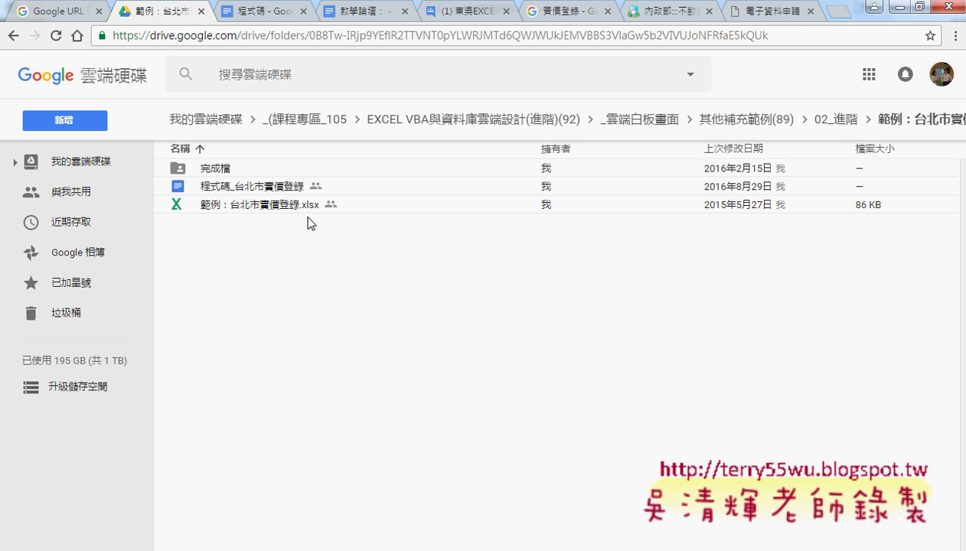
{"action": "left_click", "coordinate": [304, 205]}
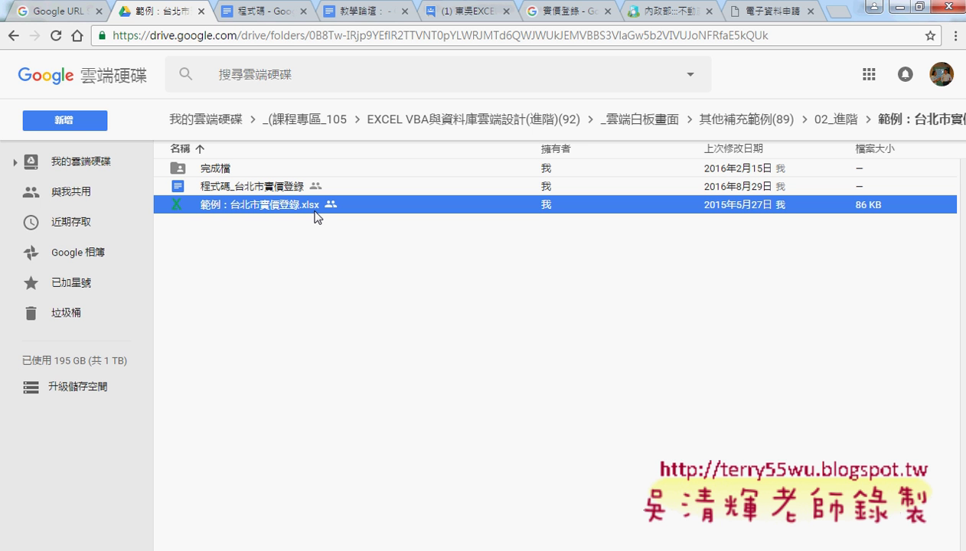
{"action": "left_click", "coordinate": [565, 14]}
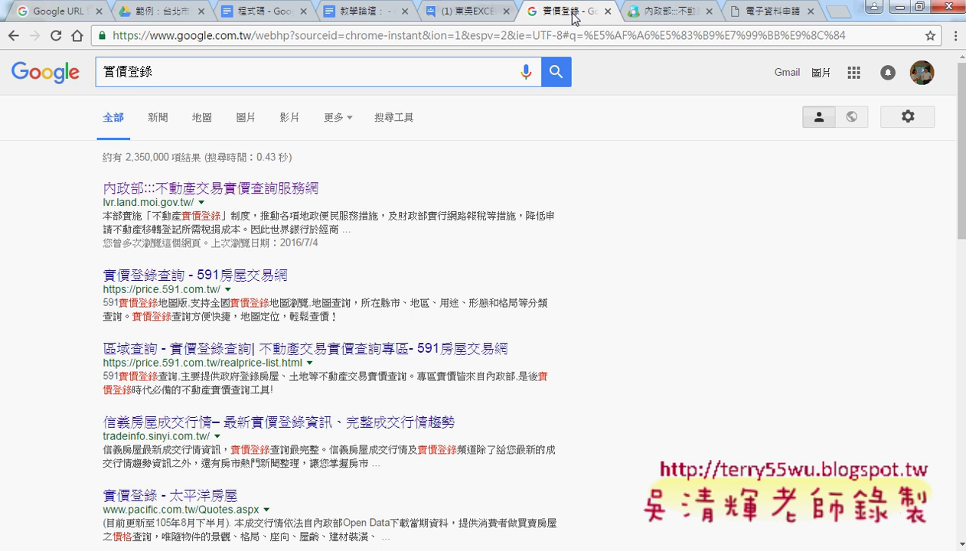
Replace the Google query with the 開放資料 suggestion and run the search
{"action": "double_click", "coordinate": [206, 74]}
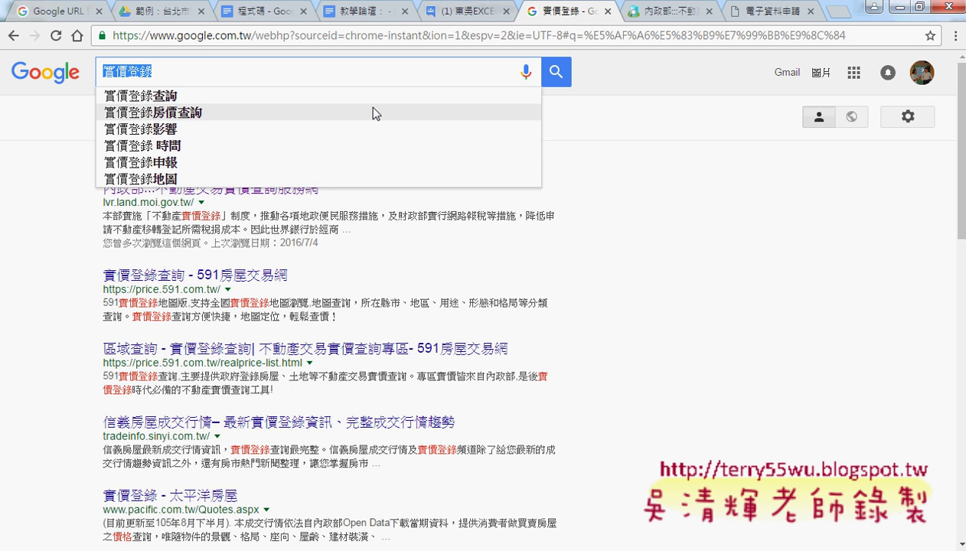
{"action": "key", "text": "BackSpace"}
{"action": "type", "text": "開"}
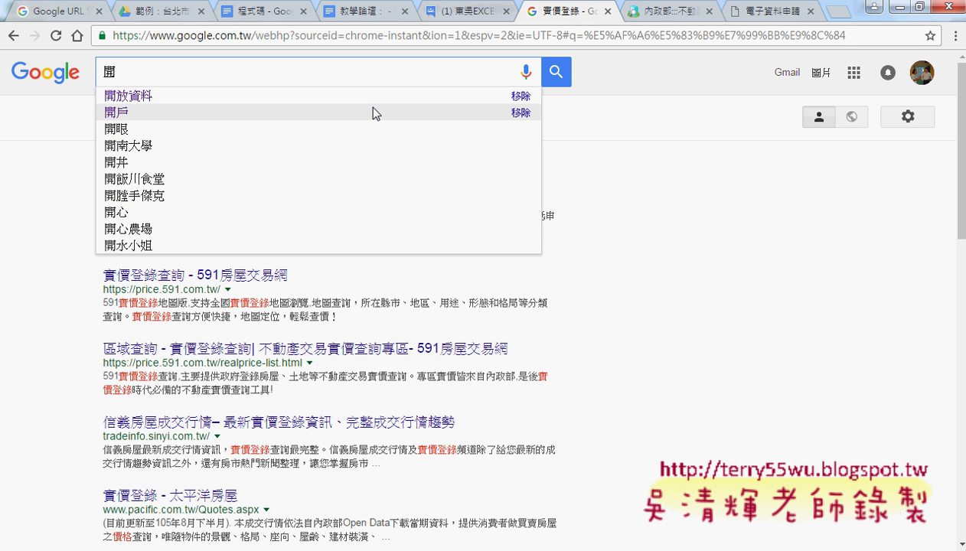
{"action": "key", "text": "Down"}
{"action": "key", "text": "Up"}
{"action": "key", "text": "Up"}
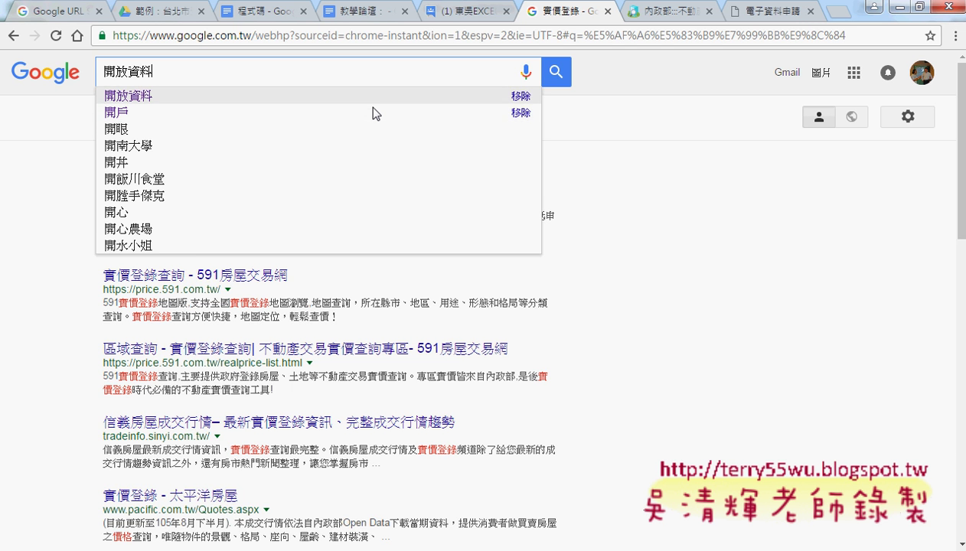
{"action": "key", "text": "Return"}
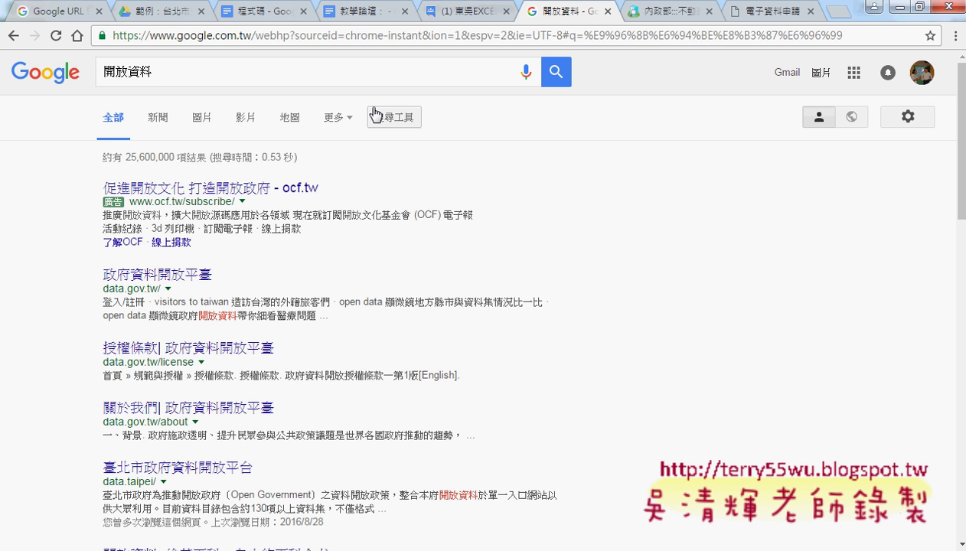
Open the data.taipei open data platform result in its own tab and switch to it
{"action": "scroll", "coordinate": [419, 269], "scroll_direction": "down", "scroll_amount": 2}
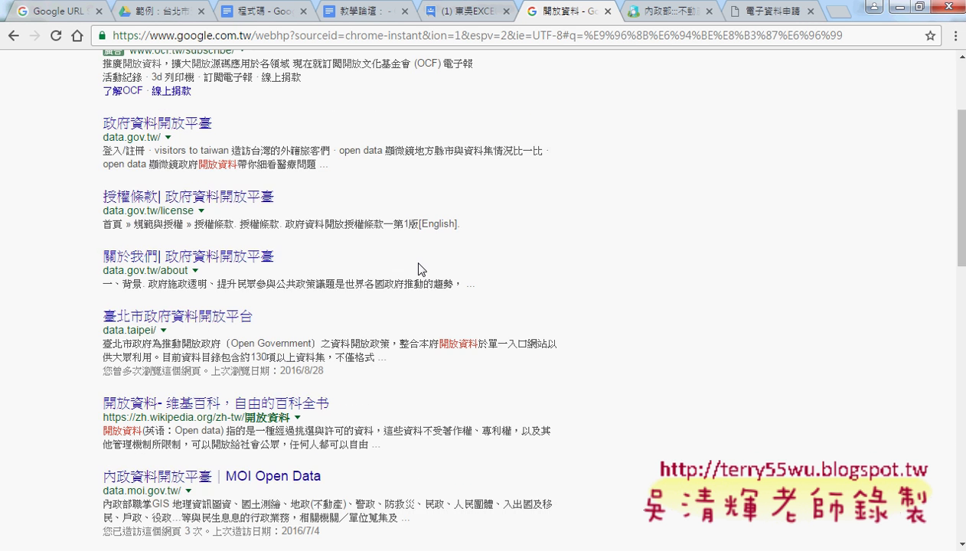
{"action": "scroll", "coordinate": [419, 268], "scroll_direction": "down", "scroll_amount": 1}
{"action": "middle_click", "coordinate": [228, 244]}
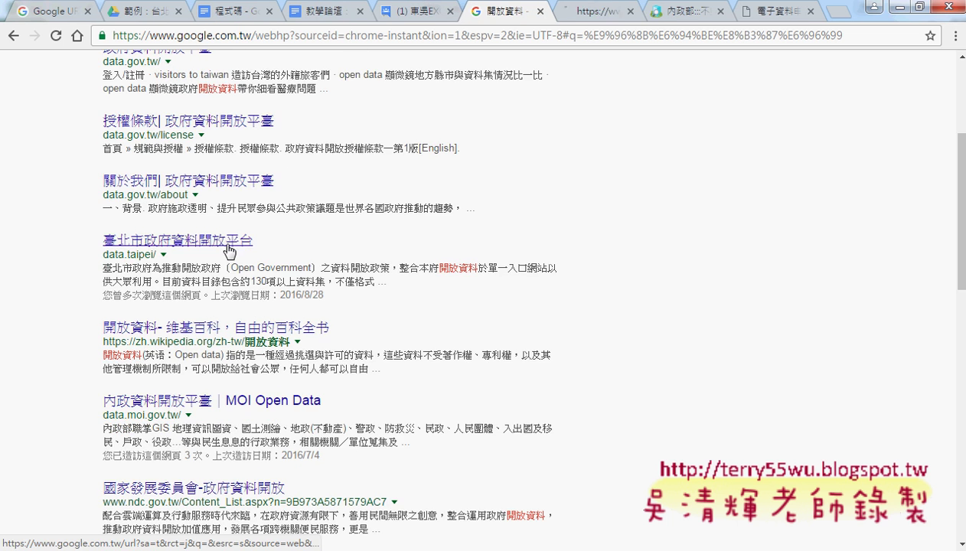
{"action": "scroll", "coordinate": [460, 268], "scroll_direction": "down", "scroll_amount": 3}
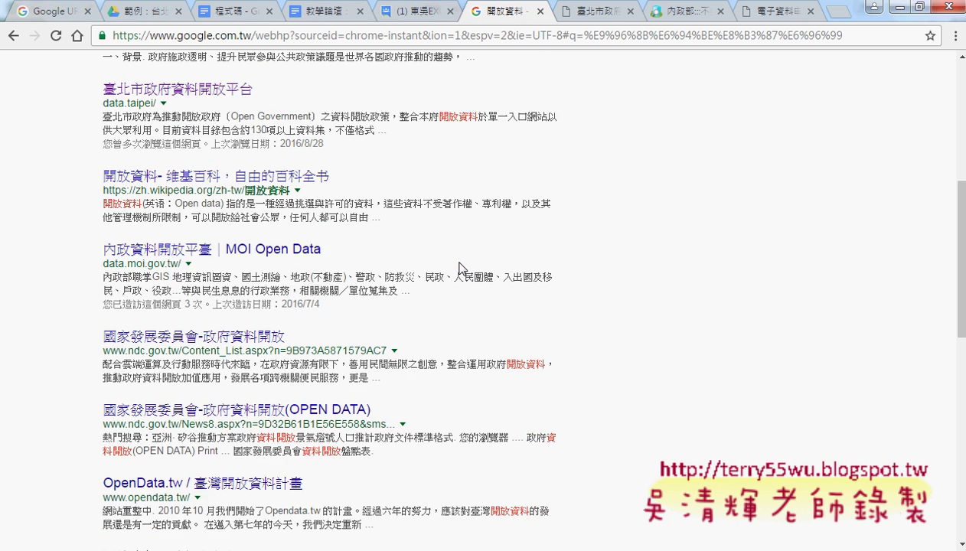
{"action": "scroll", "coordinate": [460, 268], "scroll_direction": "down", "scroll_amount": 2}
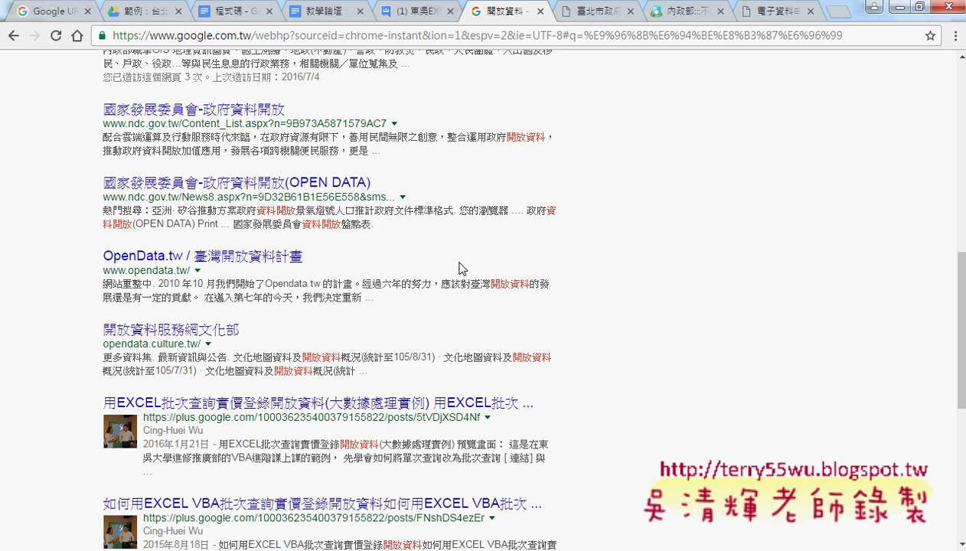
{"action": "scroll", "coordinate": [463, 268], "scroll_direction": "down", "scroll_amount": 2}
{"action": "scroll", "coordinate": [463, 268], "scroll_direction": "down", "scroll_amount": 1}
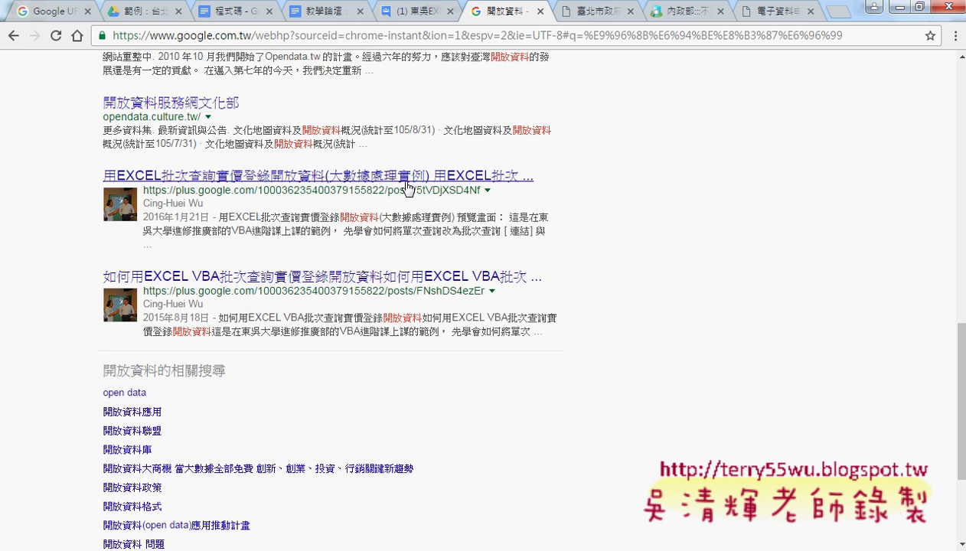
{"action": "scroll", "coordinate": [545, 307], "scroll_direction": "down", "scroll_amount": 2}
{"action": "scroll", "coordinate": [551, 312], "scroll_direction": "up", "scroll_amount": 4}
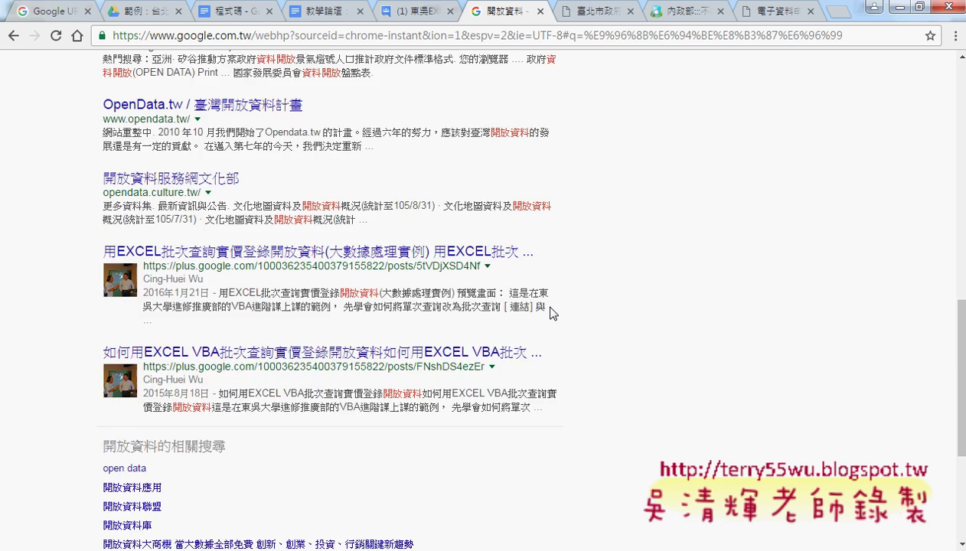
{"action": "scroll", "coordinate": [551, 312], "scroll_direction": "up", "scroll_amount": 1}
{"action": "left_click", "coordinate": [594, 10]}
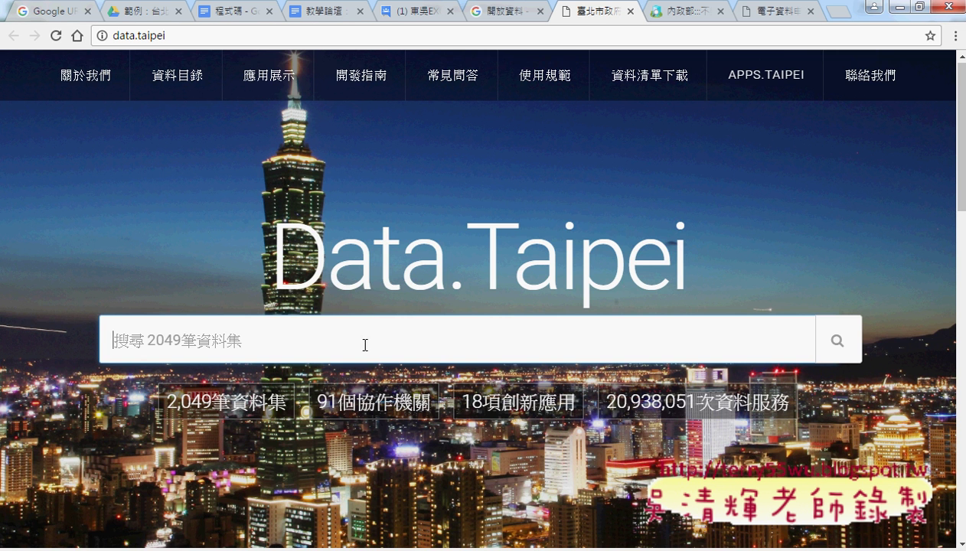
Open Data.Taipei's list of 2,049 datasets and scroll through the entries
{"action": "left_click", "coordinate": [216, 413]}
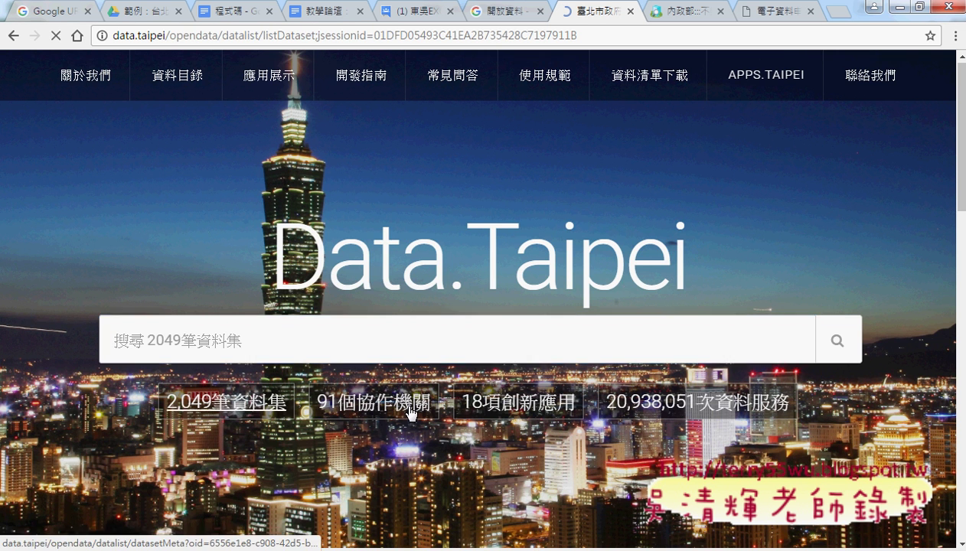
{"action": "scroll", "coordinate": [418, 404], "scroll_direction": "down", "scroll_amount": 3}
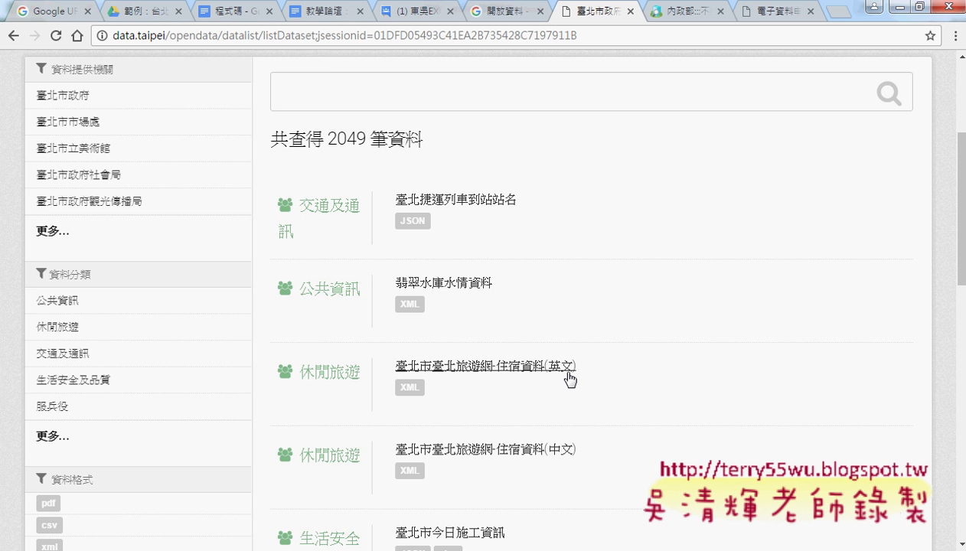
{"action": "scroll", "coordinate": [569, 378], "scroll_direction": "down", "scroll_amount": 1}
{"action": "scroll", "coordinate": [597, 383], "scroll_direction": "down", "scroll_amount": 2}
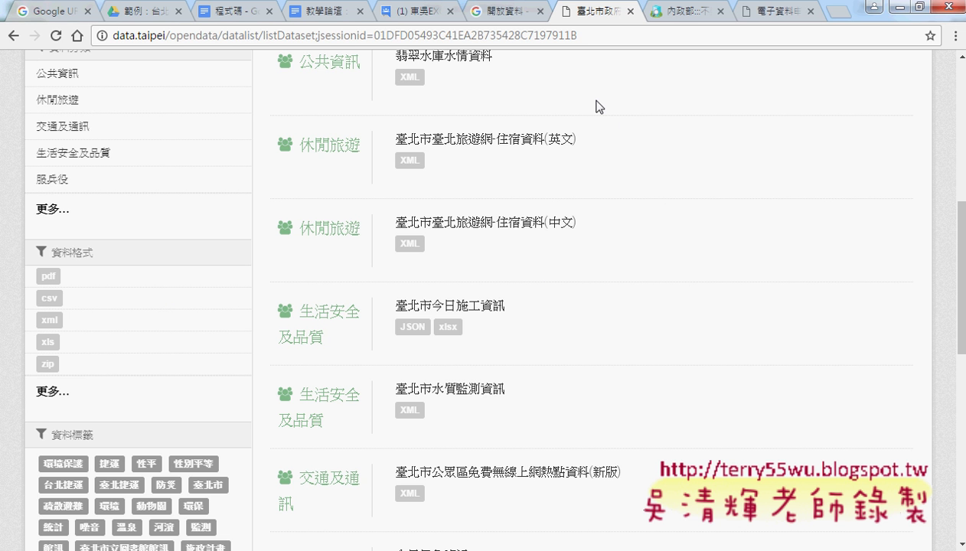
{"action": "left_click", "coordinate": [229, 12]}
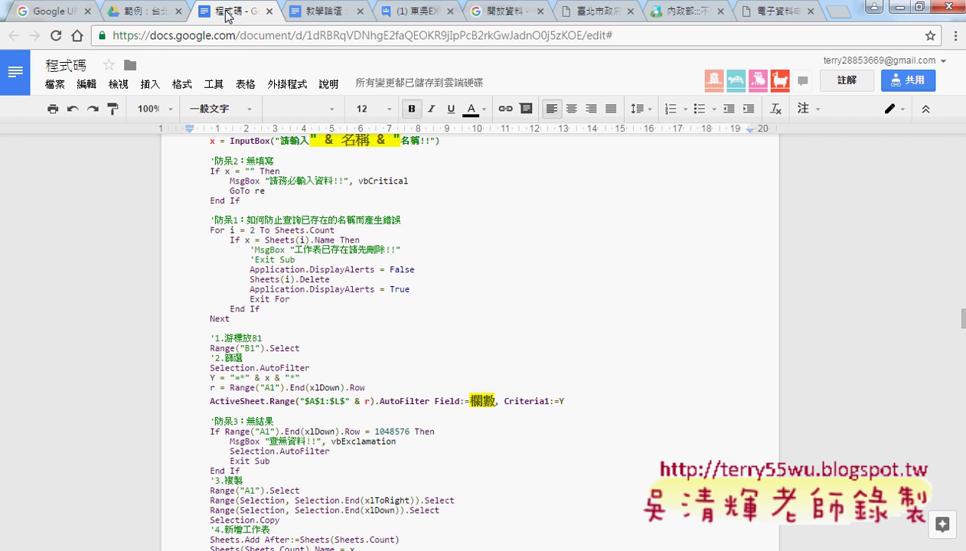
{"action": "scroll", "coordinate": [481, 236], "scroll_direction": "up", "scroll_amount": 4}
{"action": "scroll", "coordinate": [481, 236], "scroll_direction": "up", "scroll_amount": 3}
{"action": "scroll", "coordinate": [481, 235], "scroll_direction": "up", "scroll_amount": 3}
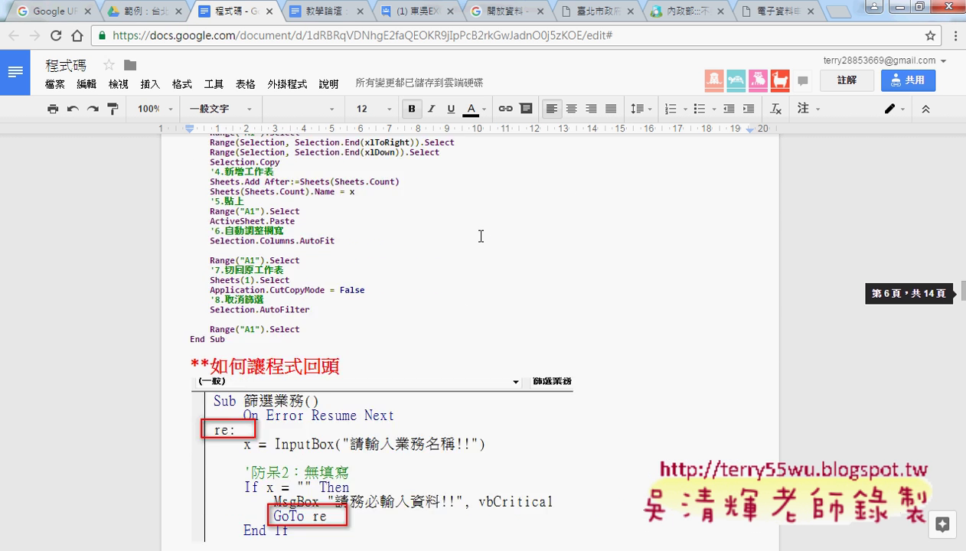
{"action": "scroll", "coordinate": [481, 235], "scroll_direction": "up", "scroll_amount": 5}
{"action": "scroll", "coordinate": [481, 236], "scroll_direction": "up", "scroll_amount": 3}
{"action": "scroll", "coordinate": [441, 253], "scroll_direction": "down", "scroll_amount": 3}
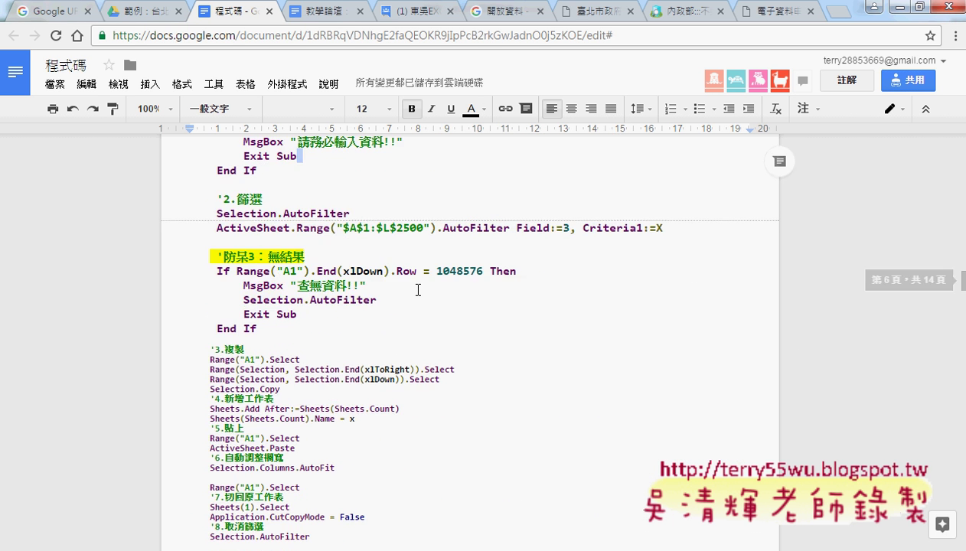
{"action": "scroll", "coordinate": [418, 290], "scroll_direction": "down", "scroll_amount": 2}
{"action": "scroll", "coordinate": [418, 290], "scroll_direction": "down", "scroll_amount": 1}
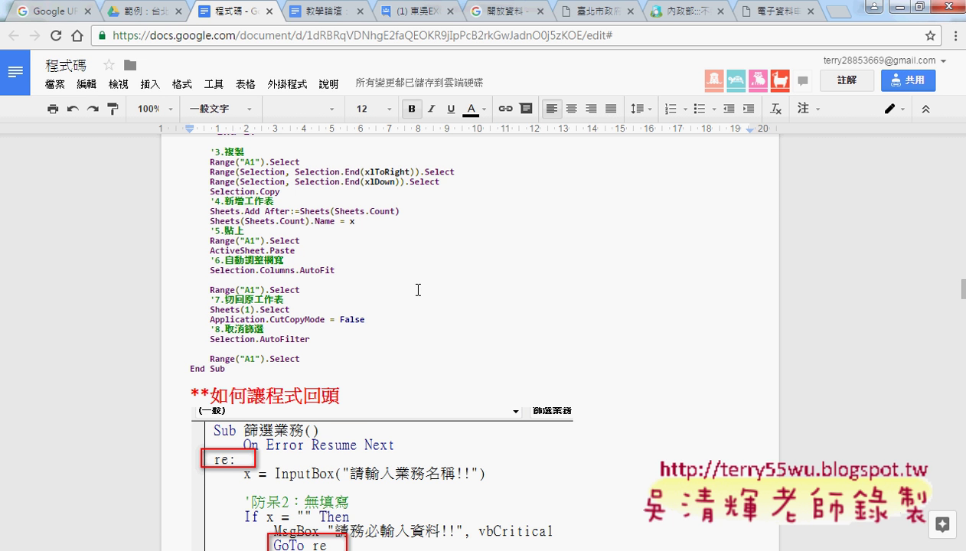
{"action": "scroll", "coordinate": [418, 289], "scroll_direction": "up", "scroll_amount": 3}
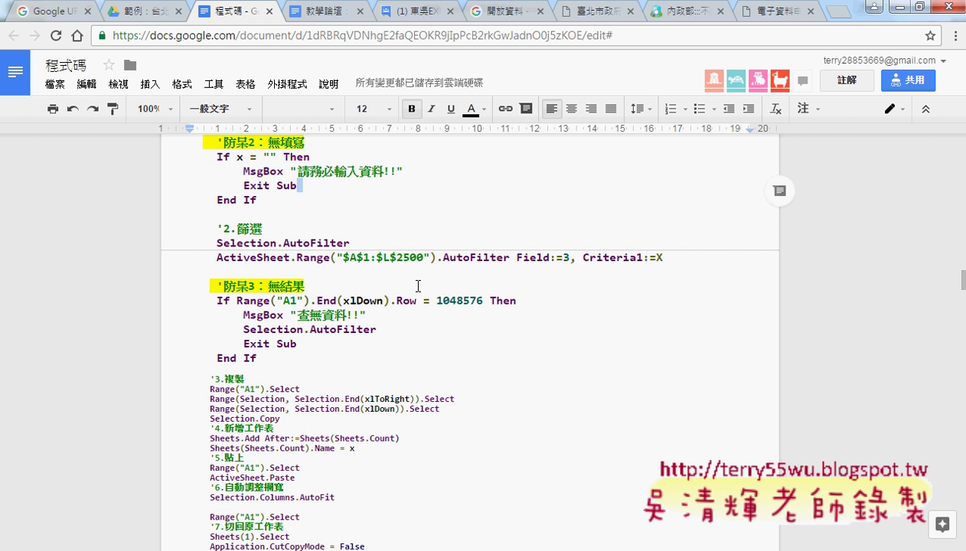
{"action": "left_click_drag", "start_coordinate": [217, 157], "coordinate": [309, 157]}
{"action": "left_click_drag", "start_coordinate": [217, 199], "coordinate": [269, 201]}
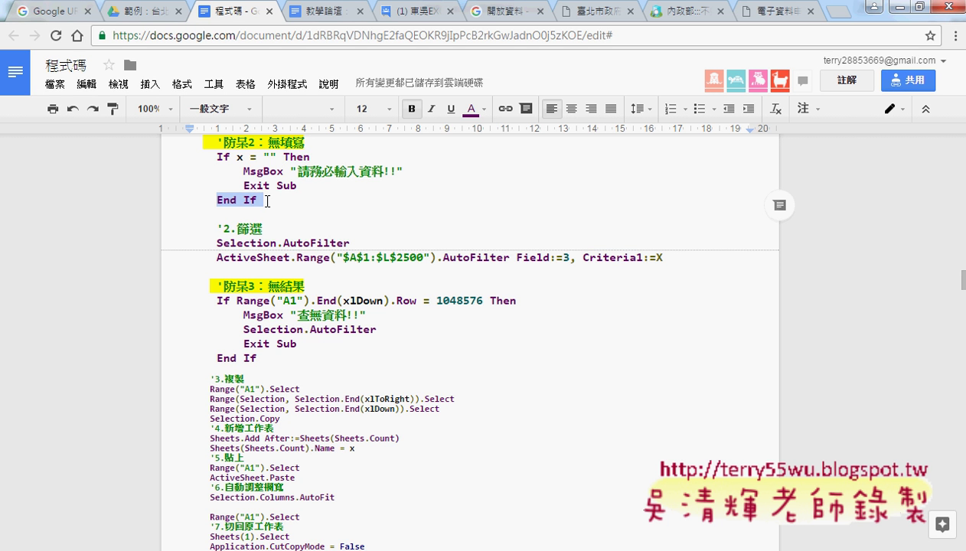
{"action": "left_click_drag", "start_coordinate": [217, 157], "coordinate": [316, 157]}
{"action": "left_click_drag", "start_coordinate": [218, 199], "coordinate": [261, 202]}
{"action": "scroll", "coordinate": [261, 202], "scroll_direction": "down", "scroll_amount": 3}
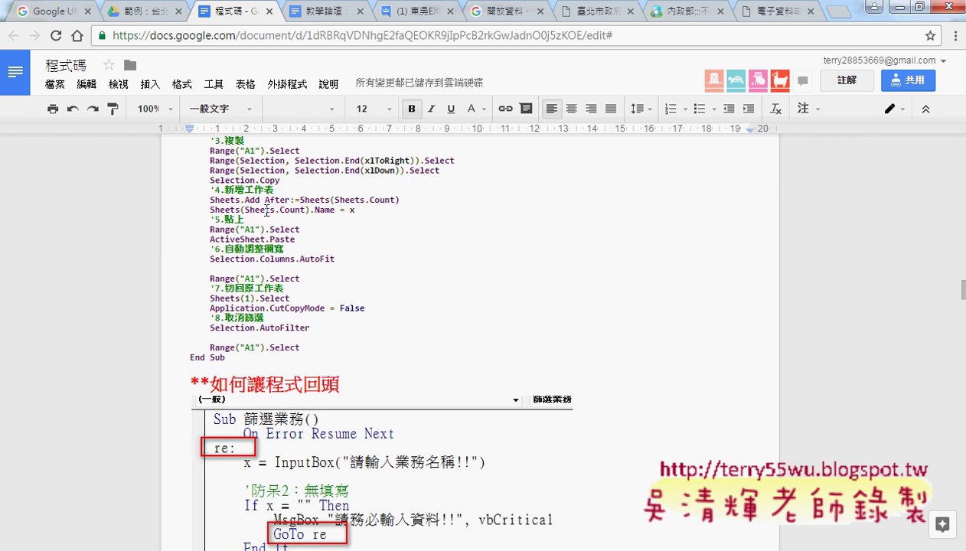
{"action": "scroll", "coordinate": [266, 211], "scroll_direction": "down", "scroll_amount": 2}
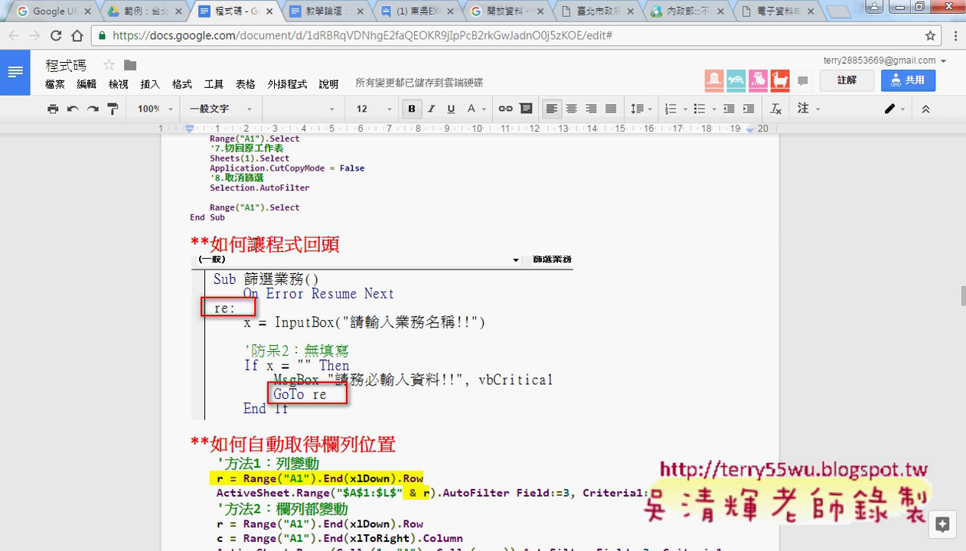
{"action": "left_click_drag", "start_coordinate": [248, 243], "coordinate": [338, 244]}
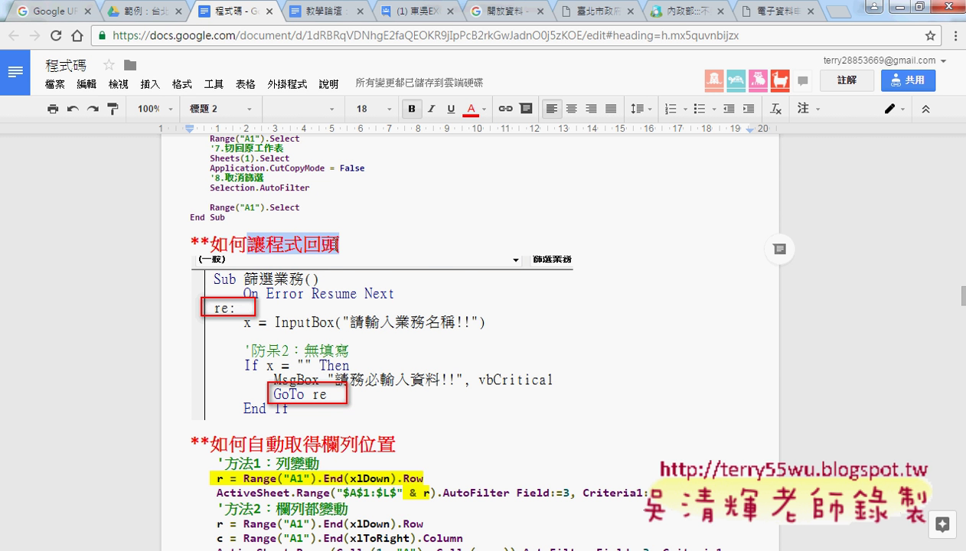
{"action": "scroll", "coordinate": [463, 271], "scroll_direction": "down", "scroll_amount": 2}
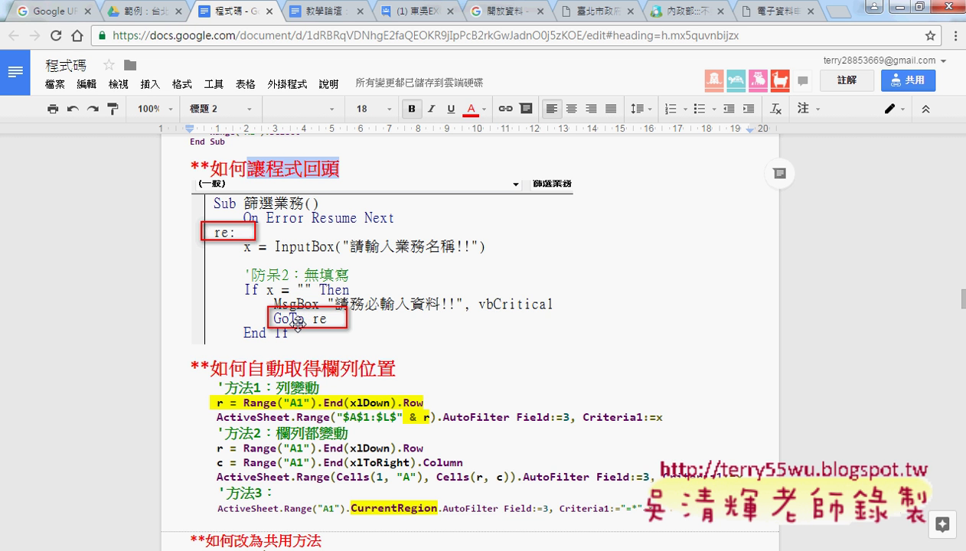
{"action": "scroll", "coordinate": [297, 323], "scroll_direction": "up", "scroll_amount": 3}
{"action": "scroll", "coordinate": [298, 324], "scroll_direction": "up", "scroll_amount": 5}
{"action": "scroll", "coordinate": [297, 324], "scroll_direction": "up", "scroll_amount": 5}
{"action": "scroll", "coordinate": [297, 324], "scroll_direction": "up", "scroll_amount": 5}
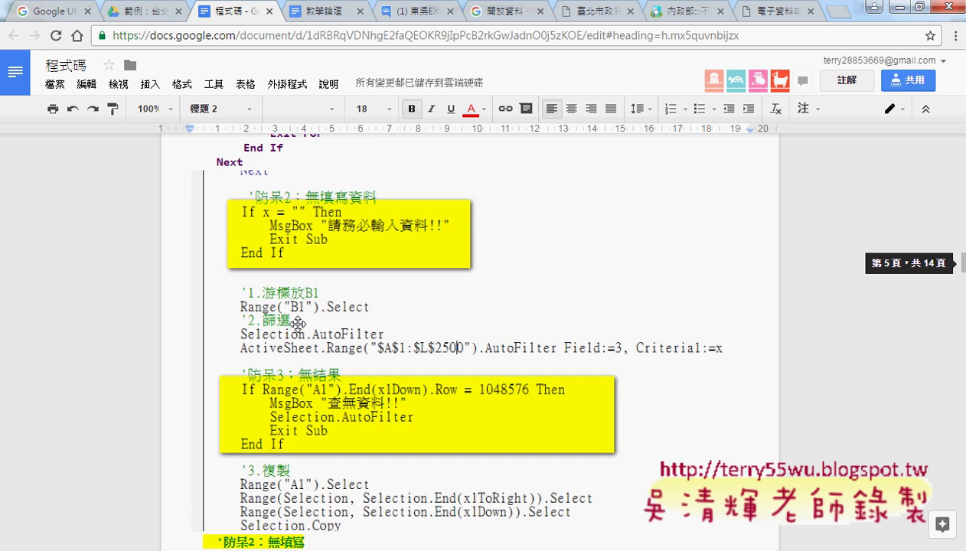
{"action": "scroll", "coordinate": [297, 324], "scroll_direction": "up", "scroll_amount": 4}
{"action": "scroll", "coordinate": [297, 324], "scroll_direction": "up", "scroll_amount": 5}
{"action": "scroll", "coordinate": [299, 323], "scroll_direction": "down", "scroll_amount": 5}
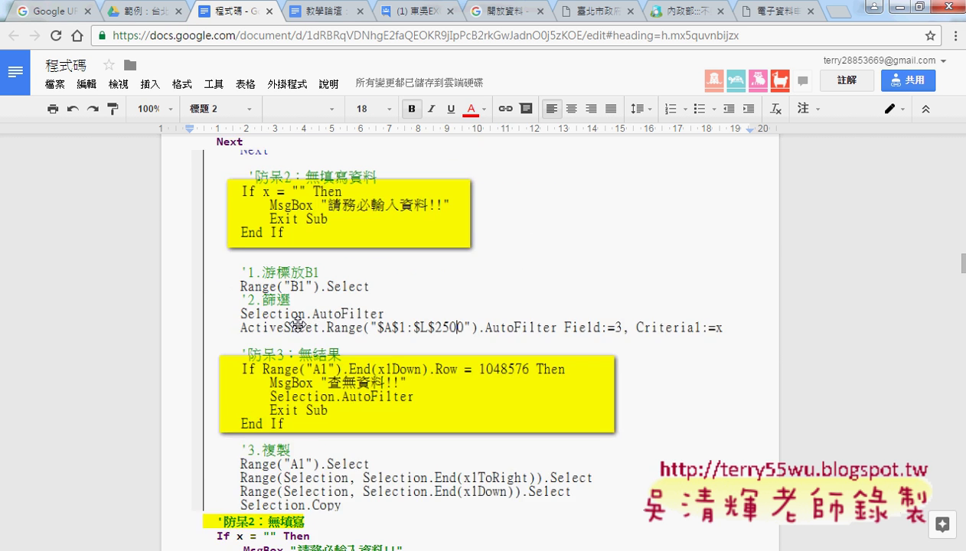
{"action": "scroll", "coordinate": [299, 324], "scroll_direction": "down", "scroll_amount": 2}
{"action": "scroll", "coordinate": [299, 324], "scroll_direction": "down", "scroll_amount": 3}
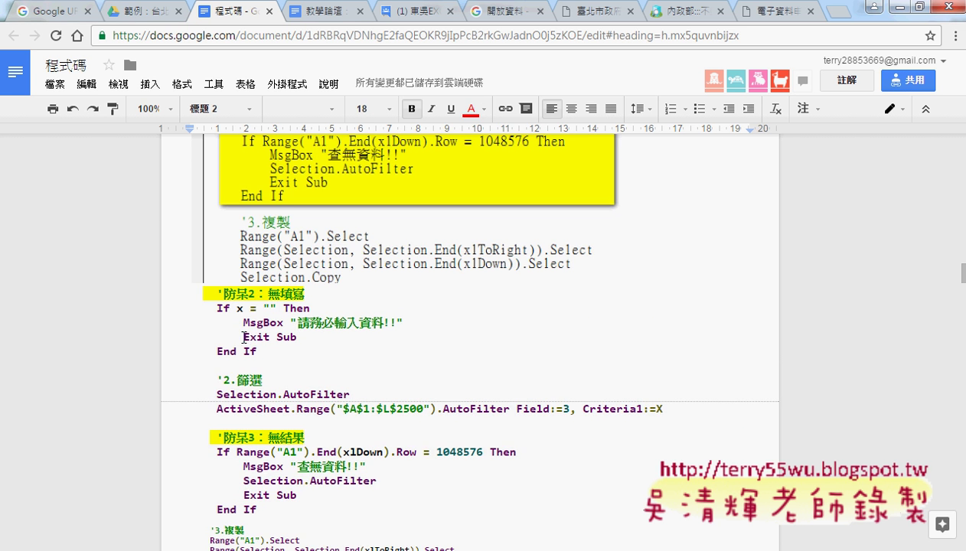
Make the empty-input check's Exit Sub line 18 pt with a yellow highlight
{"action": "left_click_drag", "start_coordinate": [242, 337], "coordinate": [302, 337]}
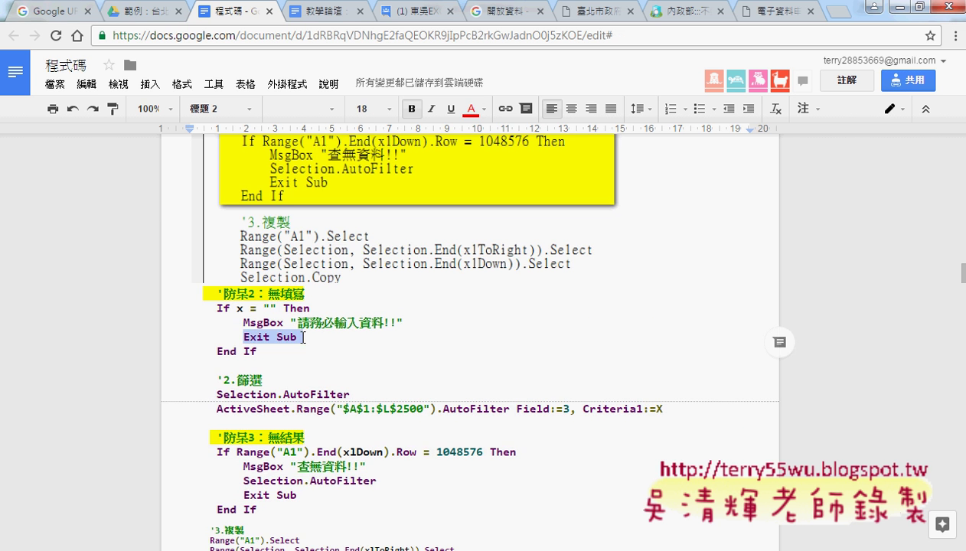
{"action": "left_click", "coordinate": [375, 109]}
{"action": "left_click", "coordinate": [376, 249]}
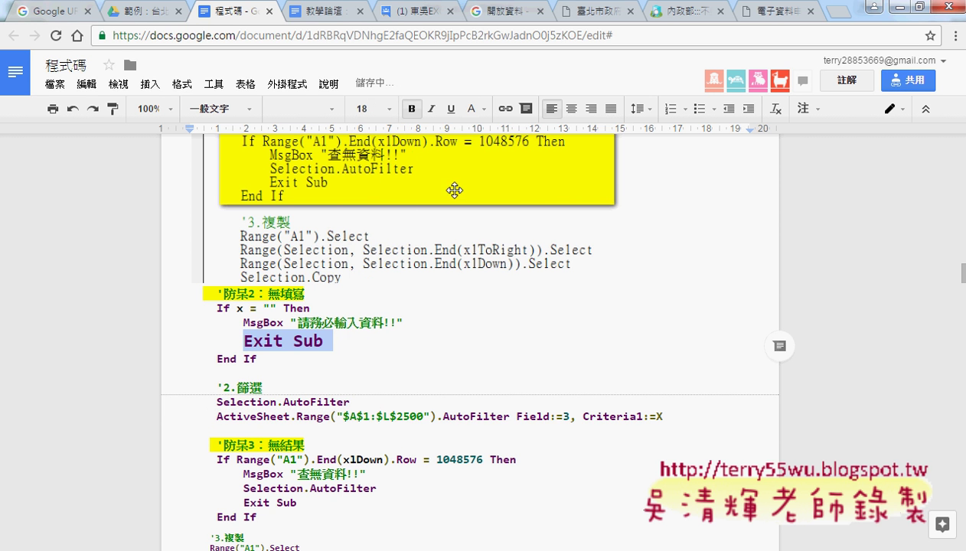
{"action": "left_click", "coordinate": [471, 108]}
{"action": "left_click", "coordinate": [562, 139]}
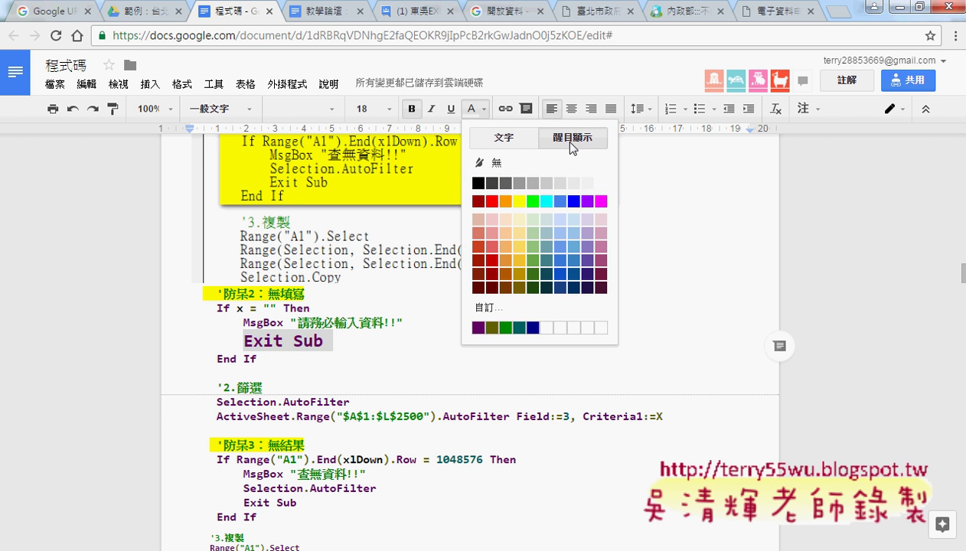
{"action": "left_click", "coordinate": [519, 201]}
{"action": "left_click", "coordinate": [440, 343]}
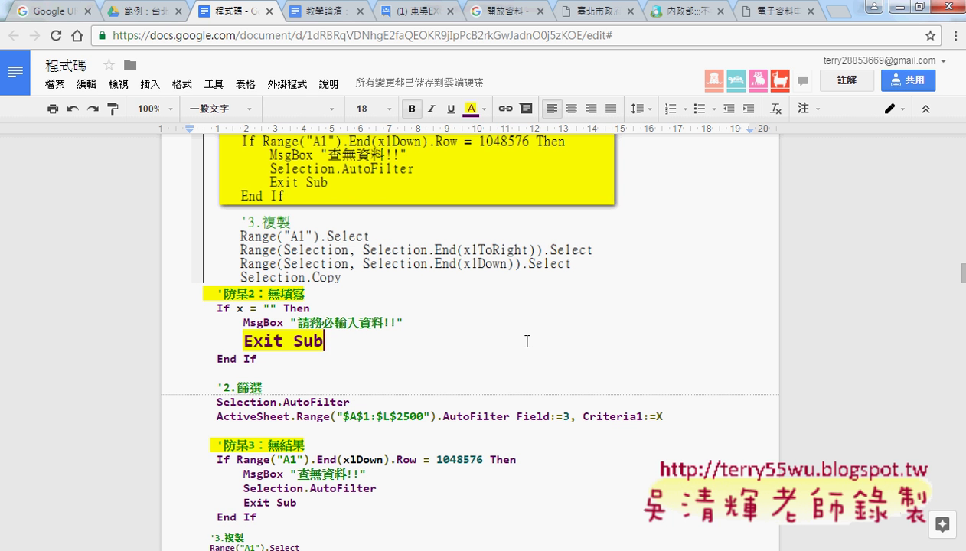
Place the cursor after the Next that closes the 防呆1 sheet-check loop
{"action": "scroll", "coordinate": [527, 342], "scroll_direction": "up", "scroll_amount": 3}
{"action": "scroll", "coordinate": [527, 342], "scroll_direction": "up", "scroll_amount": 1}
{"action": "scroll", "coordinate": [527, 342], "scroll_direction": "up", "scroll_amount": 3}
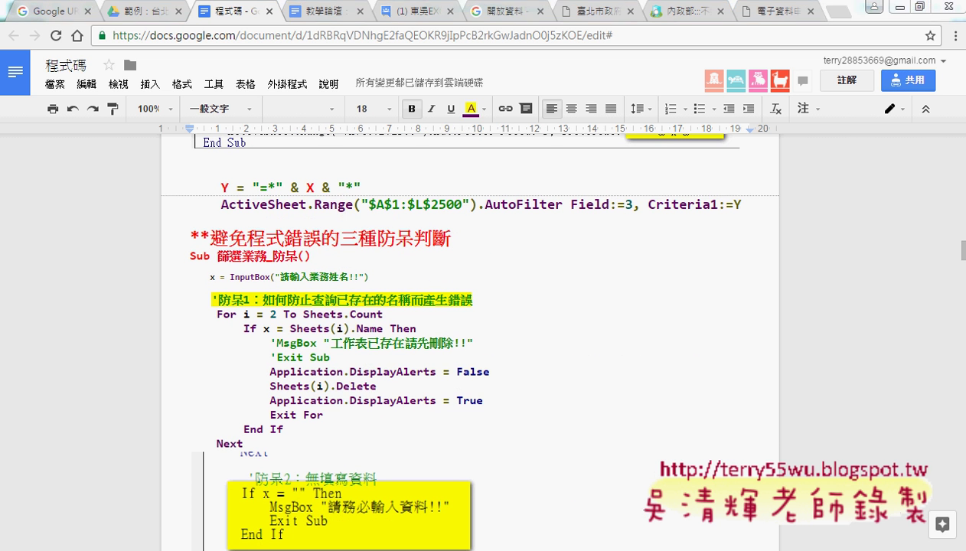
{"action": "double_click", "coordinate": [275, 443]}
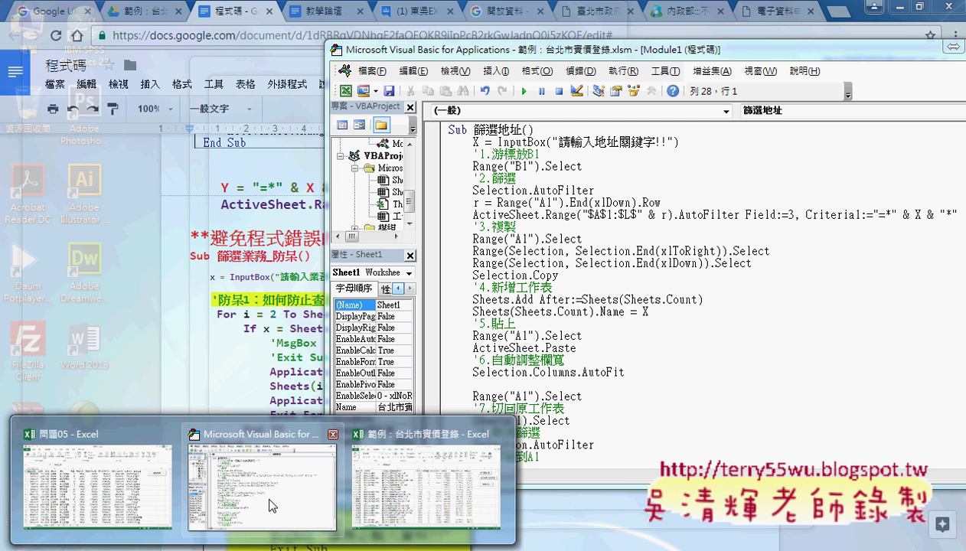
Copy the whole Sub 篩選地址() macro through End Sub in the VBA editor
{"action": "left_click", "coordinate": [293, 506]}
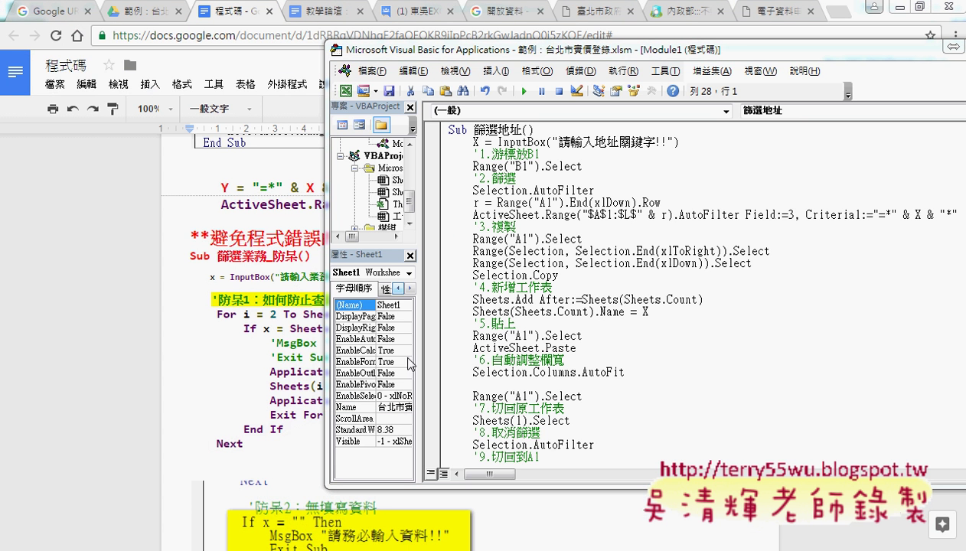
{"action": "left_click", "coordinate": [748, 46]}
{"action": "left_click_drag", "start_coordinate": [434, 130], "coordinate": [458, 549]}
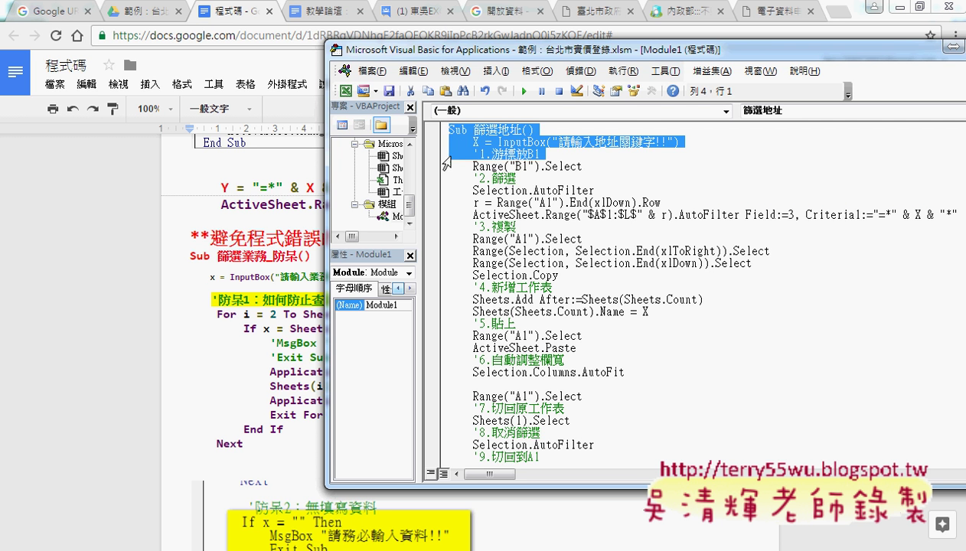
{"action": "right_click", "coordinate": [485, 404]}
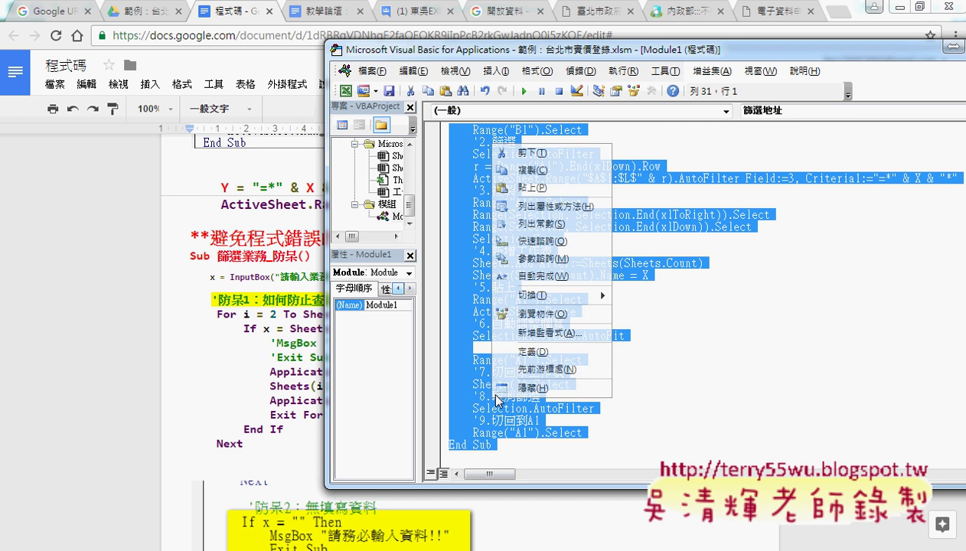
{"action": "left_click", "coordinate": [538, 170]}
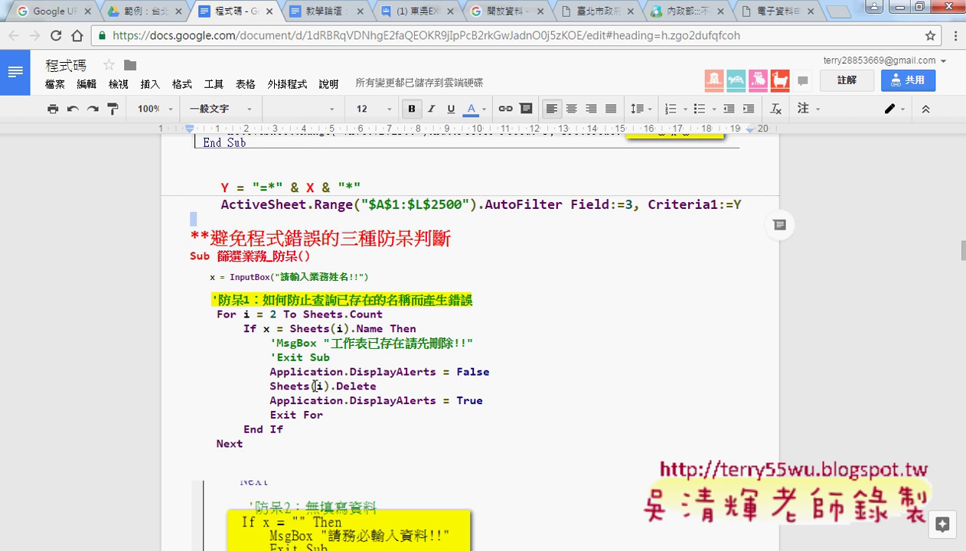
{"action": "scroll", "coordinate": [237, 230], "scroll_direction": "up", "scroll_amount": 2}
Paste the 篩選地址 macro below the 方法2 code and format it with Code Pretty
{"action": "left_click", "coordinate": [230, 239]}
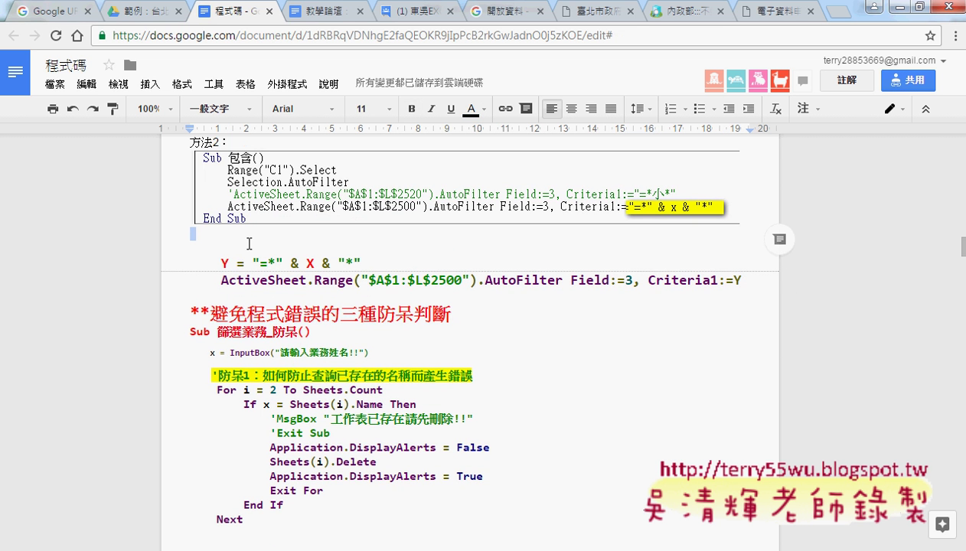
{"action": "key", "text": "ctrl+v"}
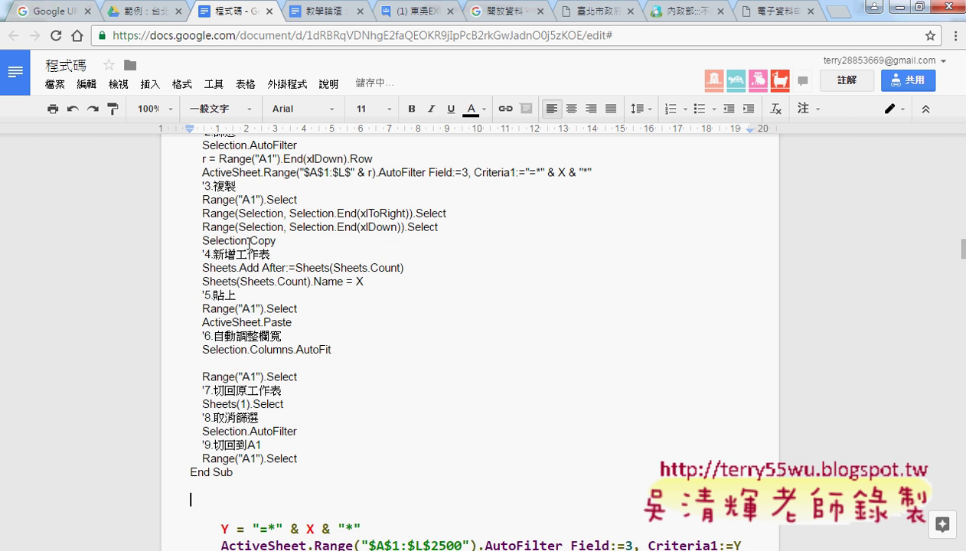
{"action": "scroll", "coordinate": [257, 310], "scroll_direction": "up", "scroll_amount": 2}
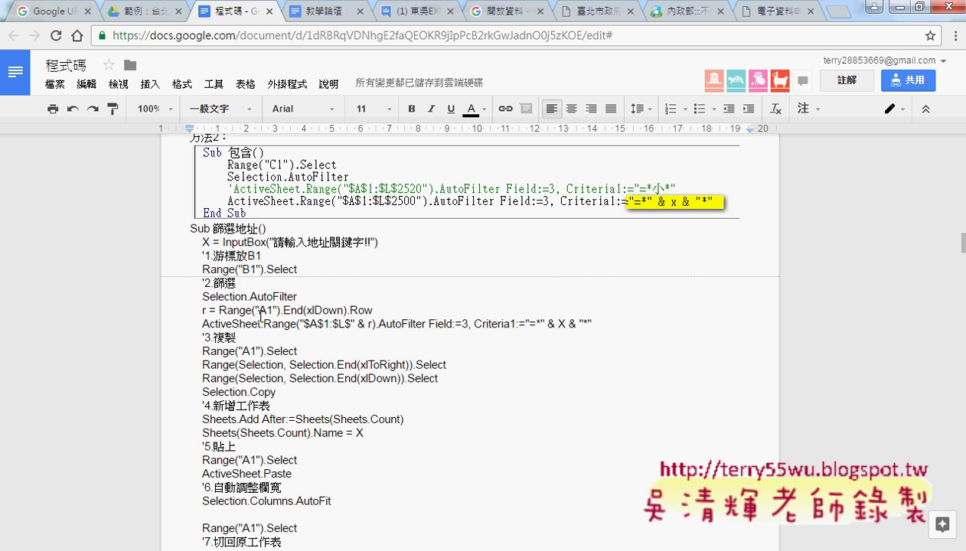
{"action": "left_click", "coordinate": [177, 227]}
{"action": "key", "text": "ctrl+shift+End"}
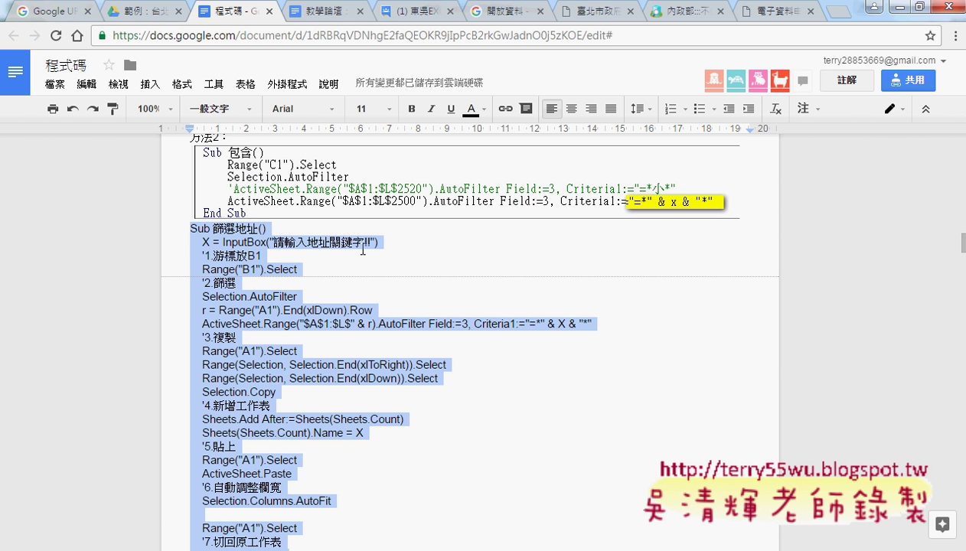
{"action": "left_click", "coordinate": [284, 86]}
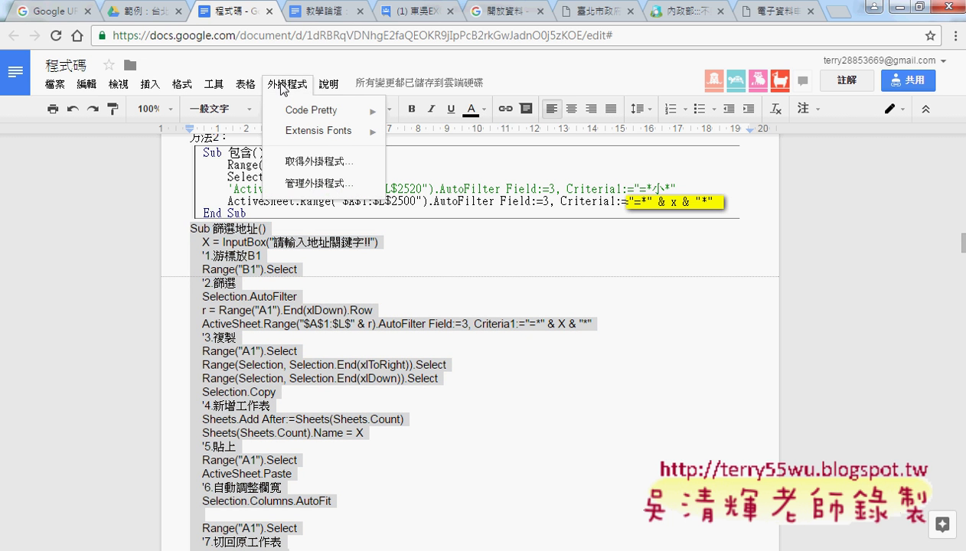
{"action": "mouse_move", "coordinate": [311, 110]}
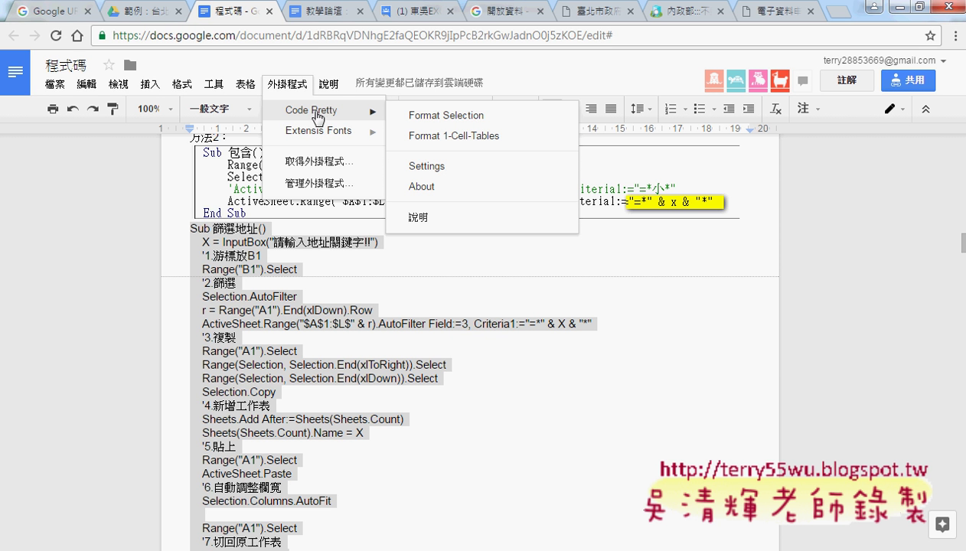
{"action": "left_click", "coordinate": [425, 117]}
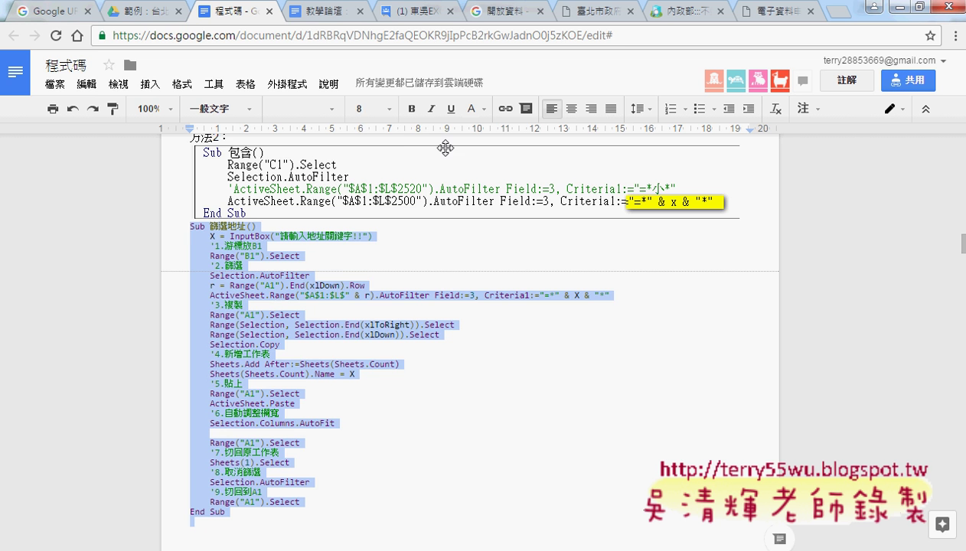
Set the pasted code to 12 pt and style the Sub 篩選地址() line as 標題 2
{"action": "left_click", "coordinate": [389, 109]}
{"action": "left_click", "coordinate": [376, 218]}
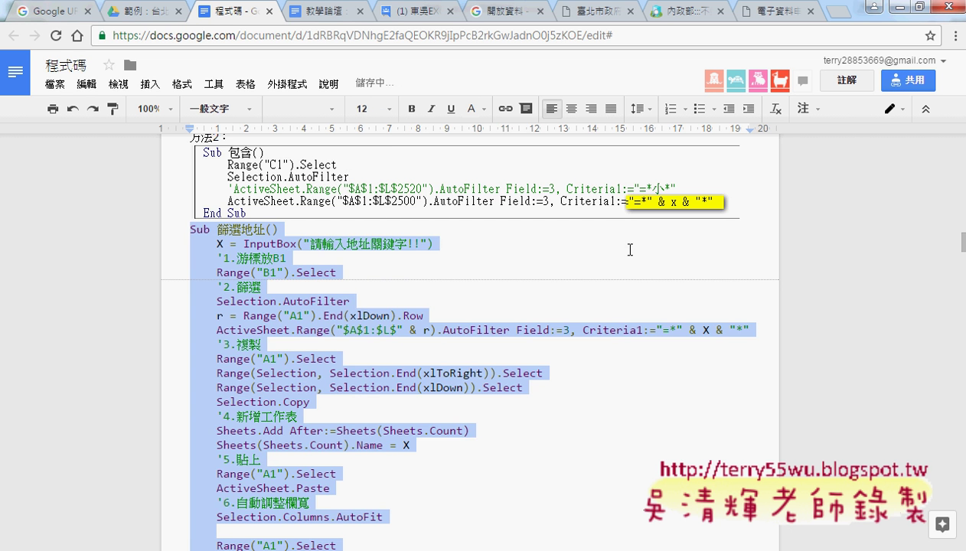
{"action": "scroll", "coordinate": [609, 332], "scroll_direction": "down", "scroll_amount": 2}
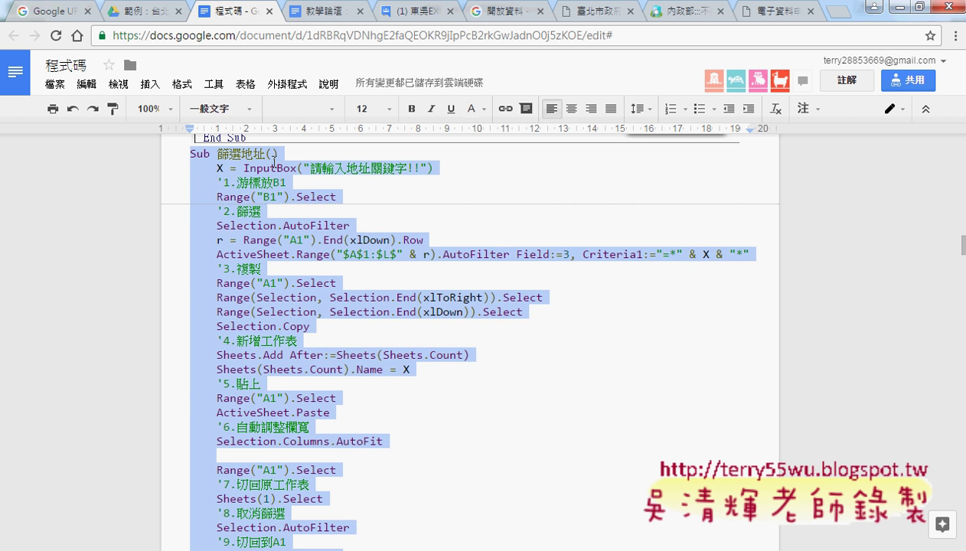
{"action": "left_click", "coordinate": [190, 153]}
{"action": "left_click_drag", "start_coordinate": [186, 154], "coordinate": [280, 153]}
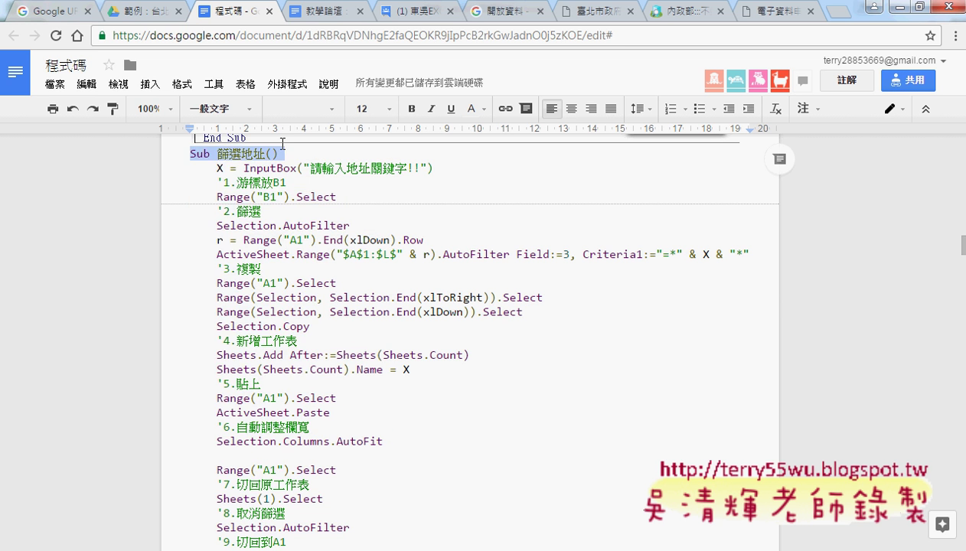
{"action": "left_click", "coordinate": [191, 108]}
{"action": "left_click", "coordinate": [244, 341]}
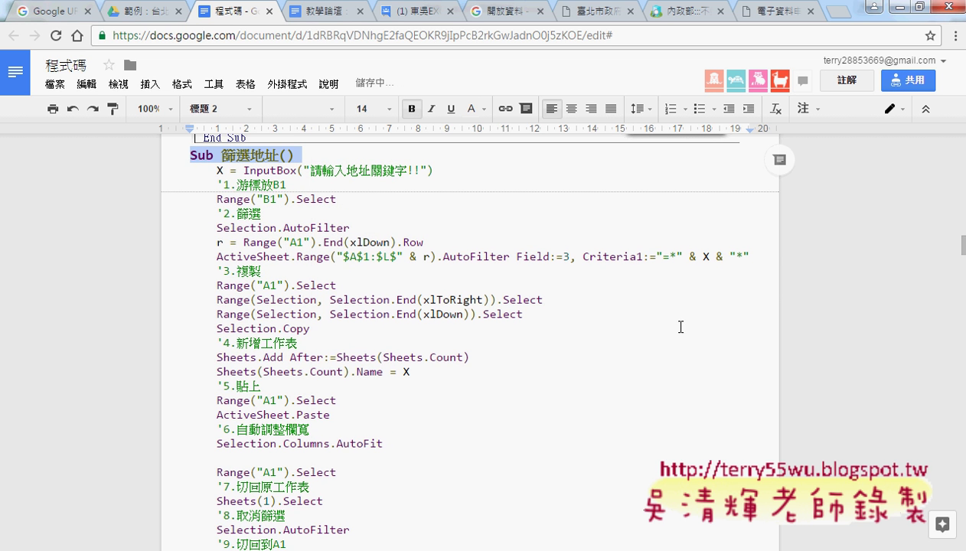
{"action": "left_click", "coordinate": [595, 298]}
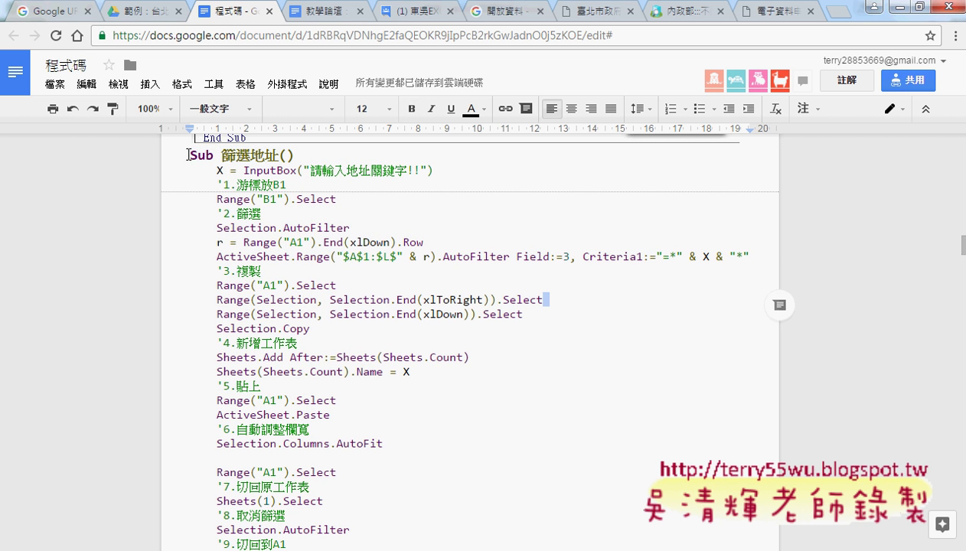
{"action": "scroll", "coordinate": [304, 424], "scroll_direction": "down", "scroll_amount": 3}
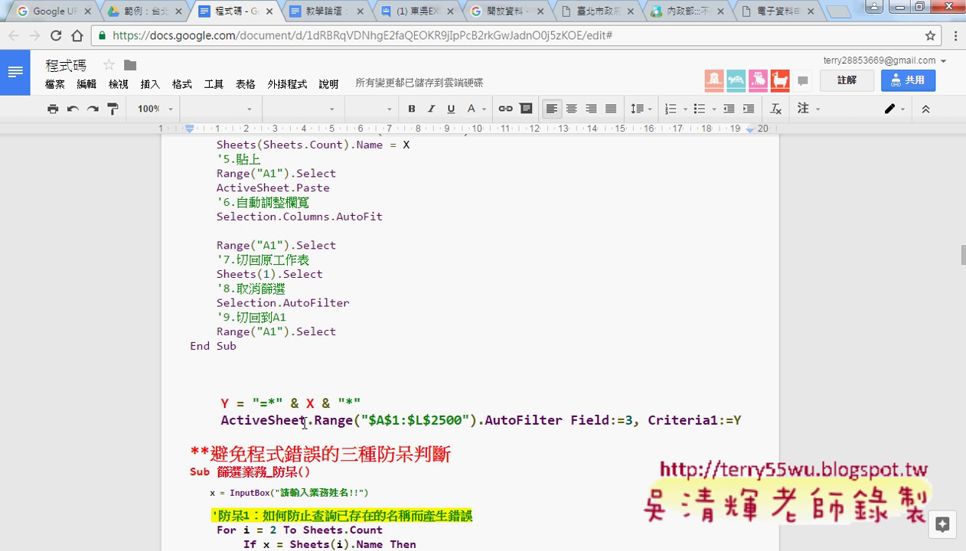
{"action": "left_click", "coordinate": [267, 352], "text": "shift"}
Delete the pasted 篩選地址 macro block so 方法2 is followed by the Y = line
{"action": "key", "text": "Delete"}
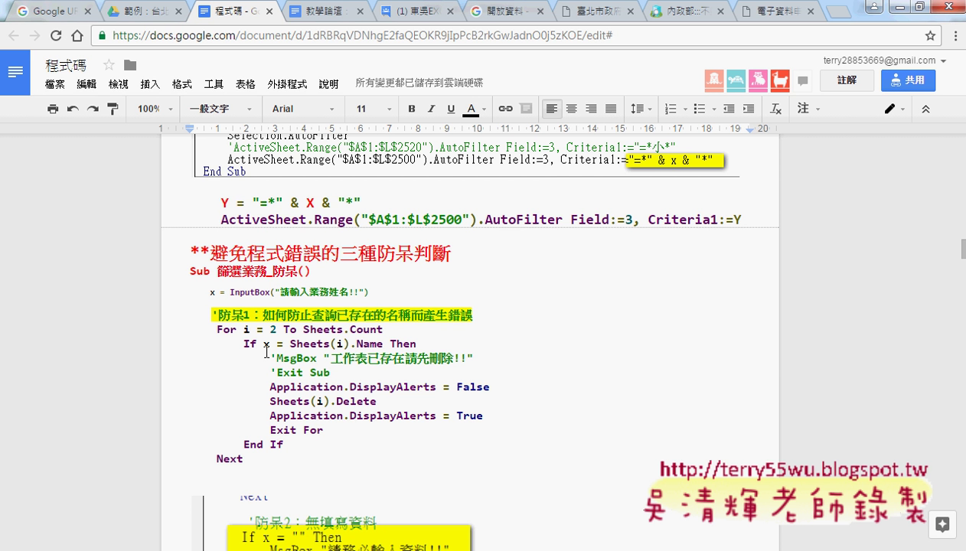
{"action": "left_click", "coordinate": [296, 94]}
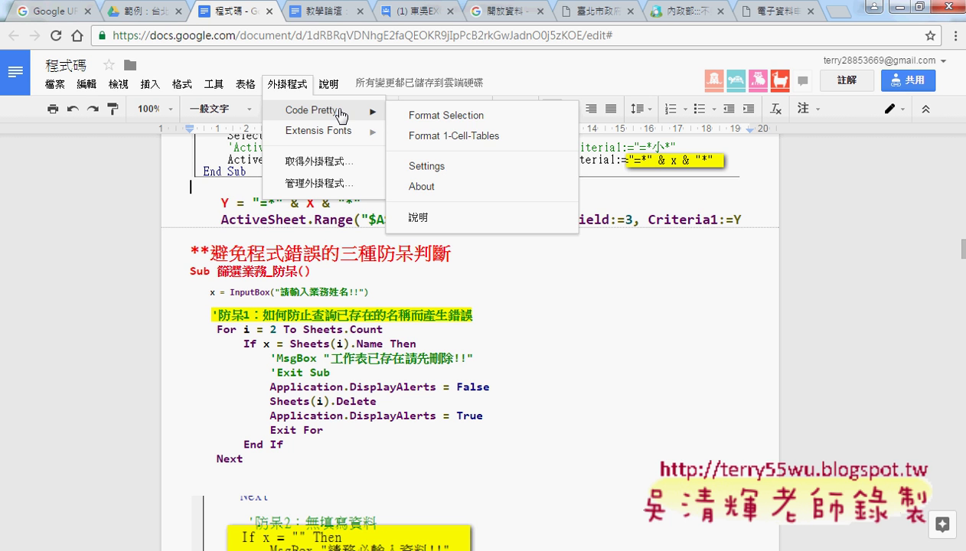
Scroll past the 防呆 code to the 如何讓程式回頭 notes showing re: and GoTo re
{"action": "left_click", "coordinate": [391, 393]}
{"action": "scroll", "coordinate": [563, 386], "scroll_direction": "down", "scroll_amount": 2}
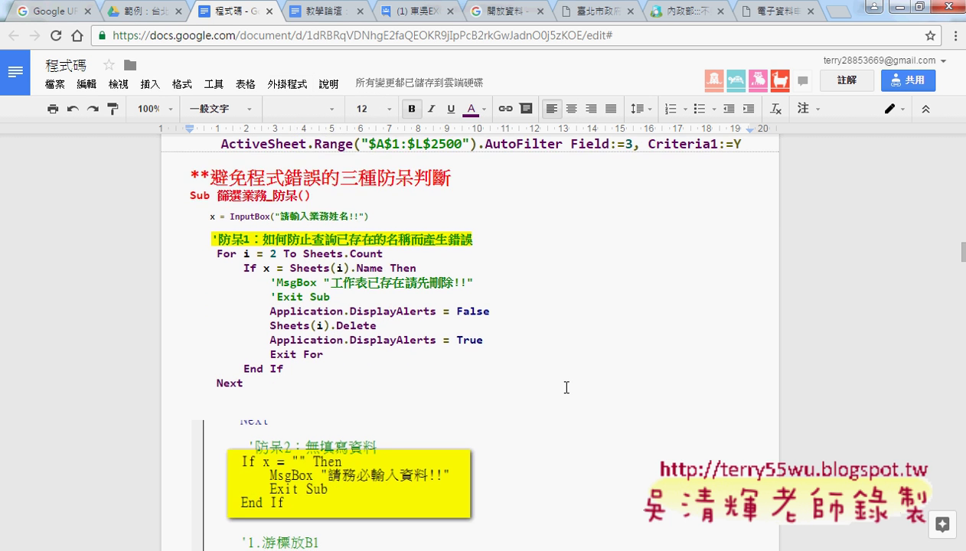
{"action": "scroll", "coordinate": [565, 386], "scroll_direction": "down", "scroll_amount": 3}
{"action": "scroll", "coordinate": [565, 386], "scroll_direction": "down", "scroll_amount": 5}
{"action": "scroll", "coordinate": [567, 388], "scroll_direction": "down", "scroll_amount": 3}
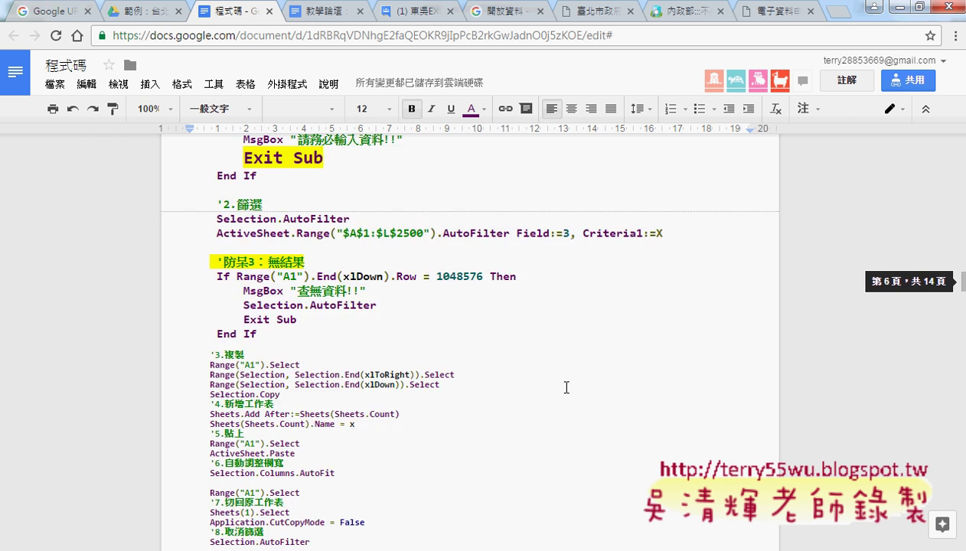
{"action": "scroll", "coordinate": [567, 388], "scroll_direction": "down", "scroll_amount": 3}
{"action": "scroll", "coordinate": [567, 388], "scroll_direction": "down", "scroll_amount": 3}
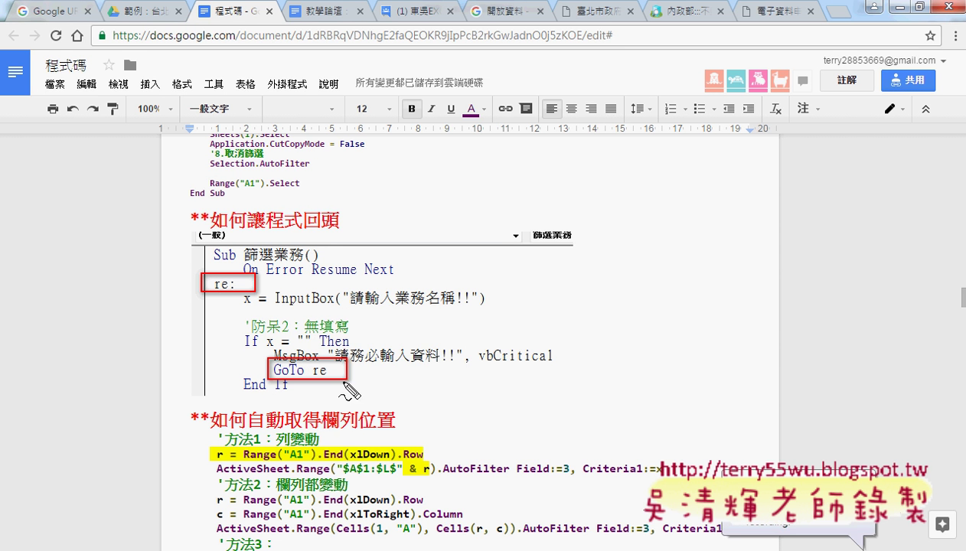
{"action": "mouse_move", "coordinate": [241, 370]}
{"action": "left_mouse_down"}
{"action": "mouse_move", "coordinate": [148, 335]}
{"action": "mouse_move", "coordinate": [196, 297]}
{"action": "left_mouse_up"}
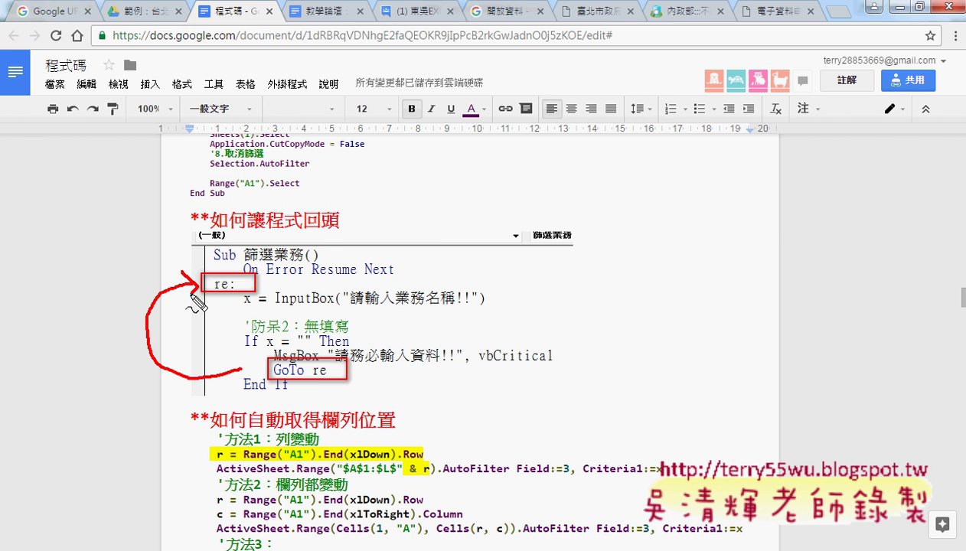
{"action": "key", "text": "Escape"}
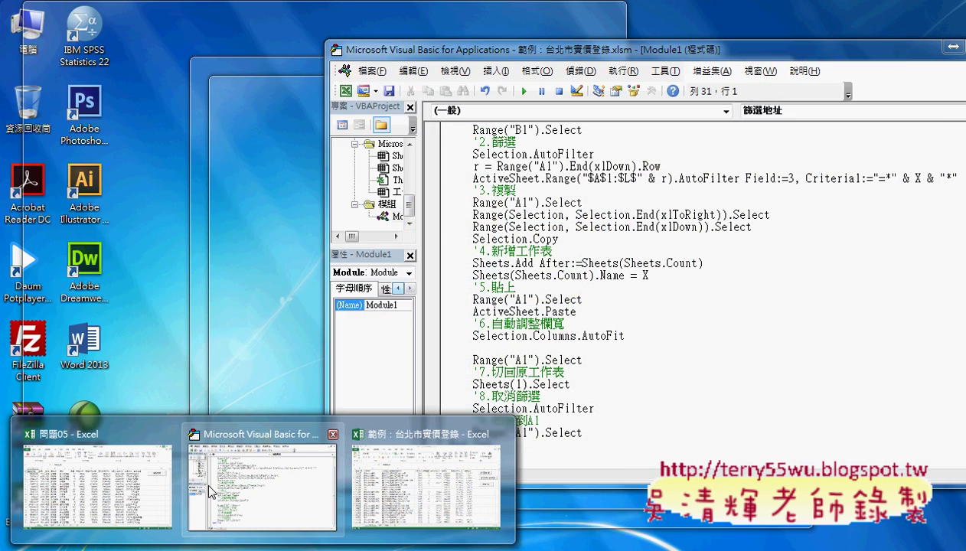
Run 篩選業務 twice in 問題05 with a blank name, dismissing the must-enter-data warning each time
{"action": "left_click", "coordinate": [98, 482]}
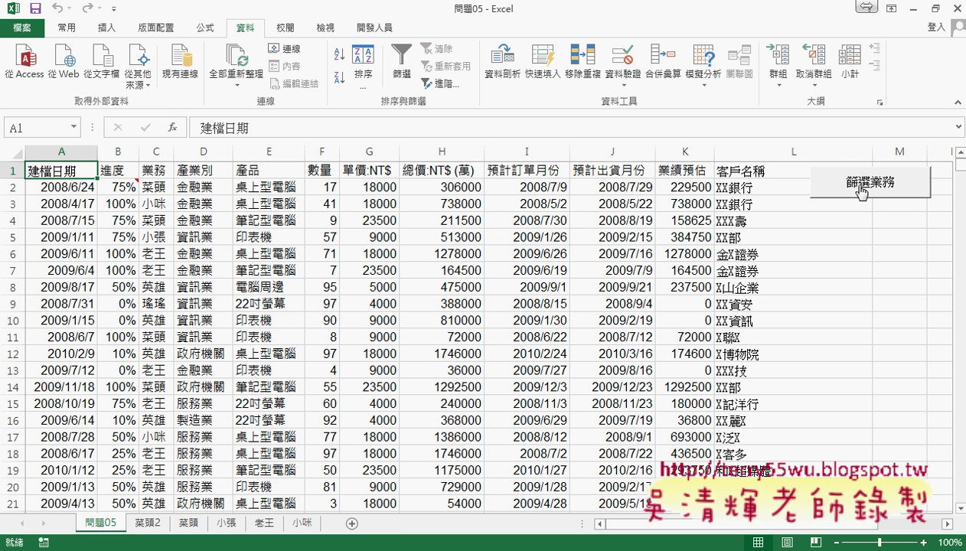
{"action": "left_click", "coordinate": [862, 183]}
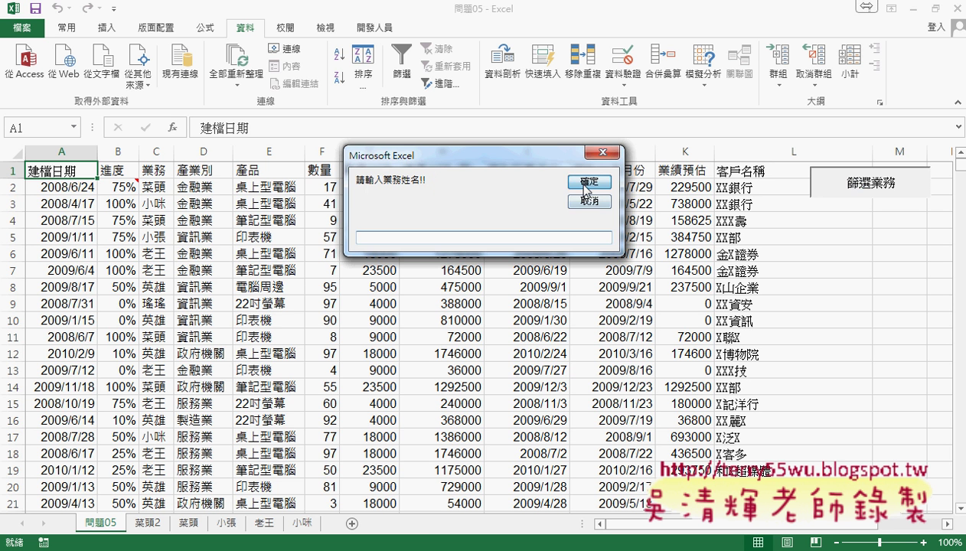
{"action": "left_click", "coordinate": [584, 185]}
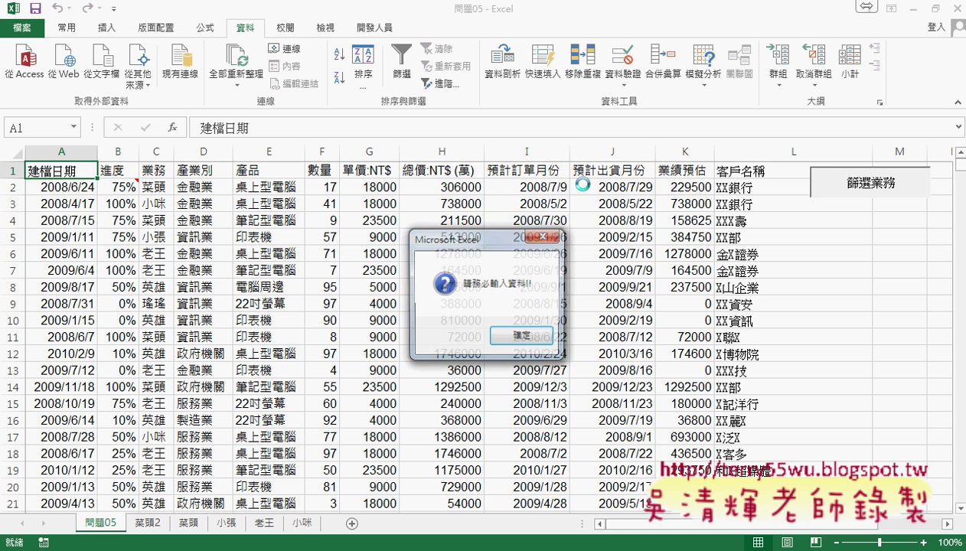
{"action": "left_click", "coordinate": [530, 340]}
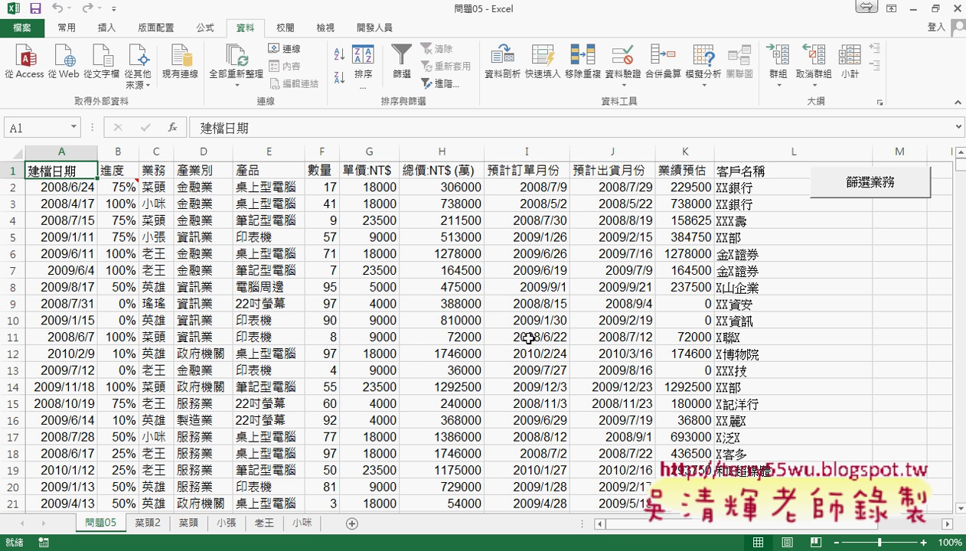
{"action": "left_click", "coordinate": [848, 185]}
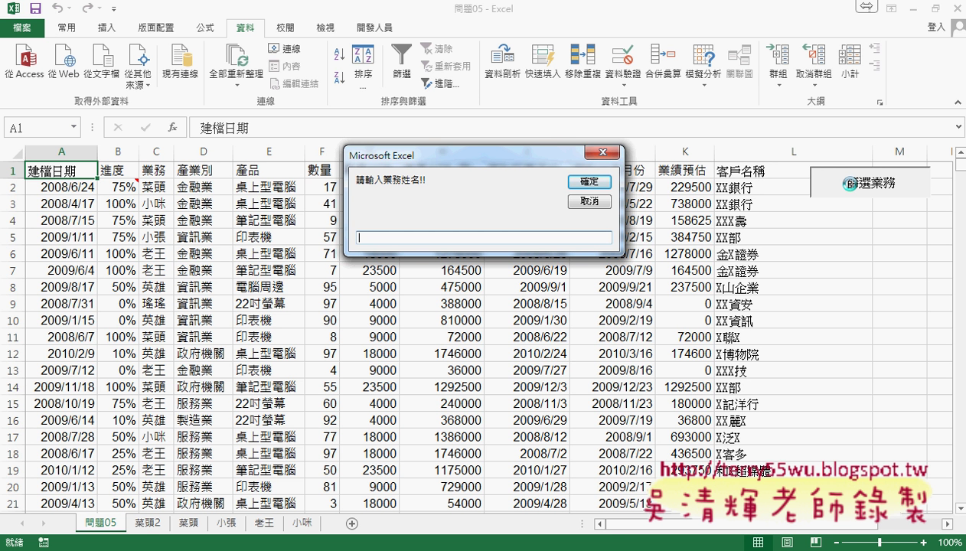
{"action": "left_click", "coordinate": [580, 182]}
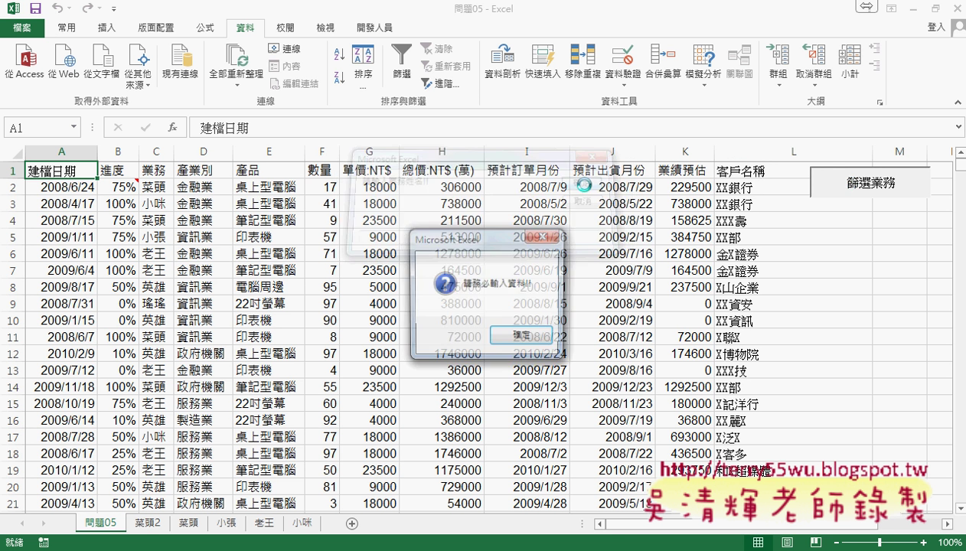
{"action": "left_click", "coordinate": [529, 336]}
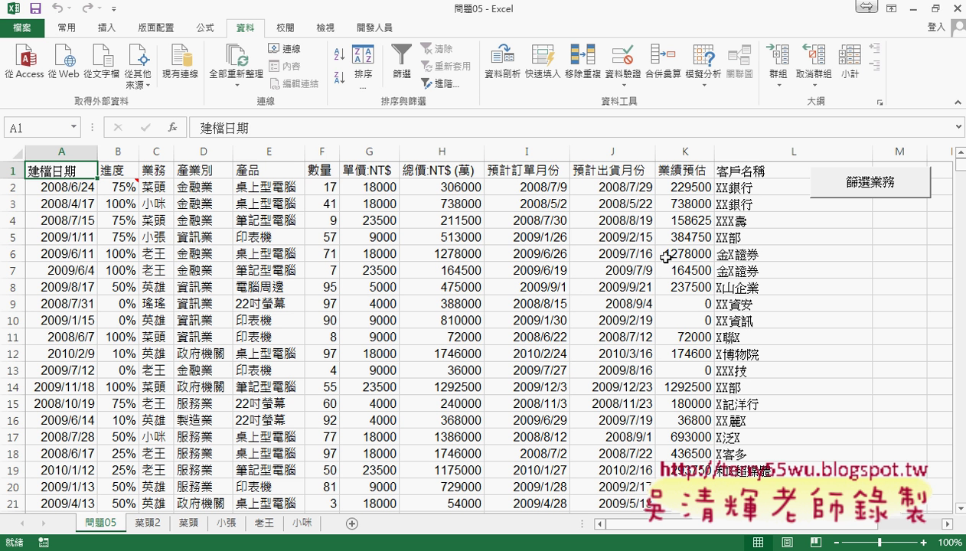
Open the 篩選業務 macro's code for editing through the button's 指定巨集 dialog
{"action": "right_click", "coordinate": [833, 184]}
{"action": "left_click", "coordinate": [842, 304]}
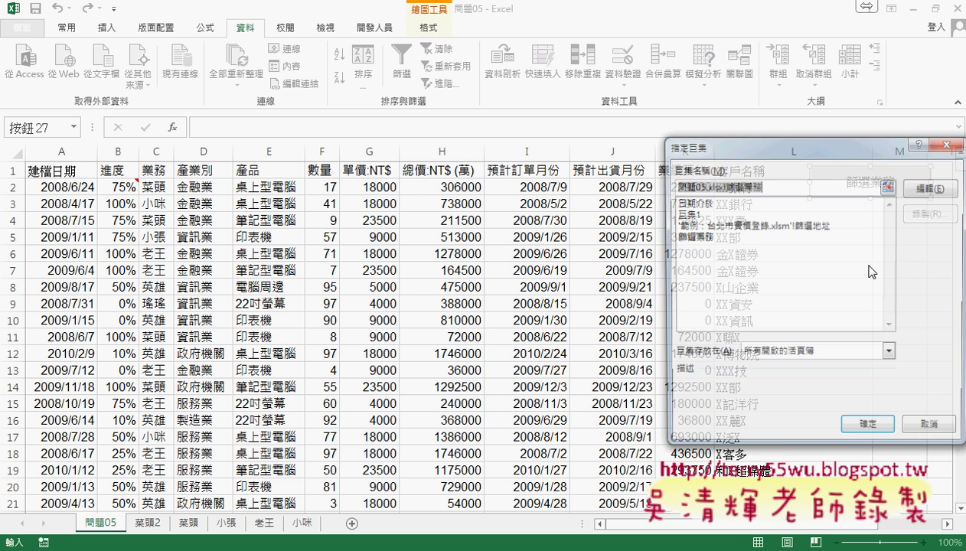
{"action": "left_click", "coordinate": [892, 191]}
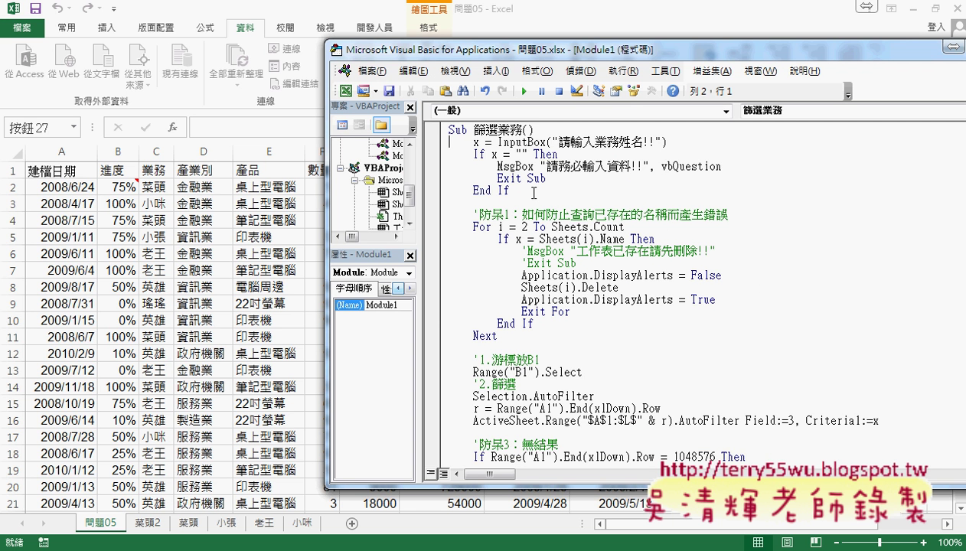
{"action": "scroll", "coordinate": [536, 299], "scroll_direction": "down", "scroll_amount": 2}
{"action": "scroll", "coordinate": [531, 303], "scroll_direction": "down", "scroll_amount": 1}
{"action": "scroll", "coordinate": [531, 303], "scroll_direction": "down", "scroll_amount": 1}
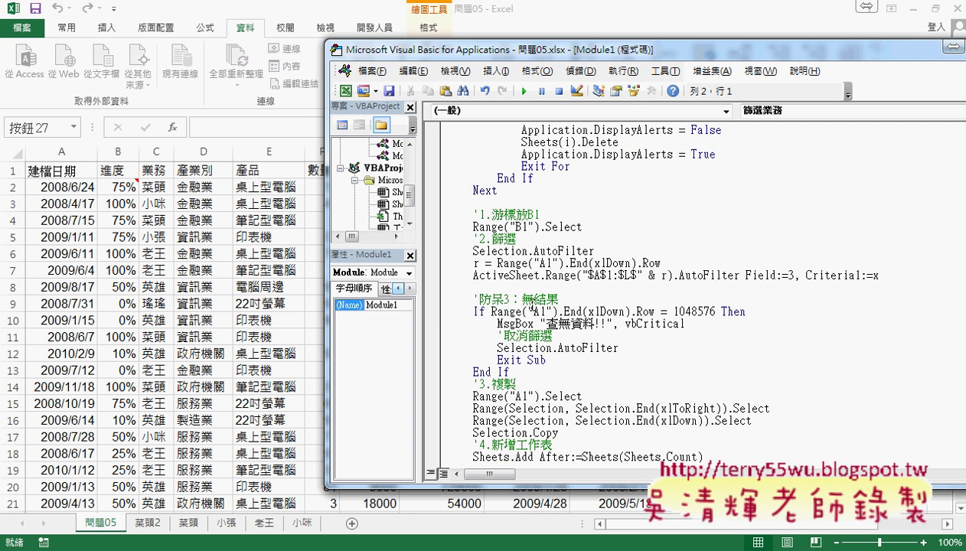
{"action": "scroll", "coordinate": [528, 299], "scroll_direction": "down", "scroll_amount": 1}
{"action": "scroll", "coordinate": [508, 222], "scroll_direction": "up", "scroll_amount": 3}
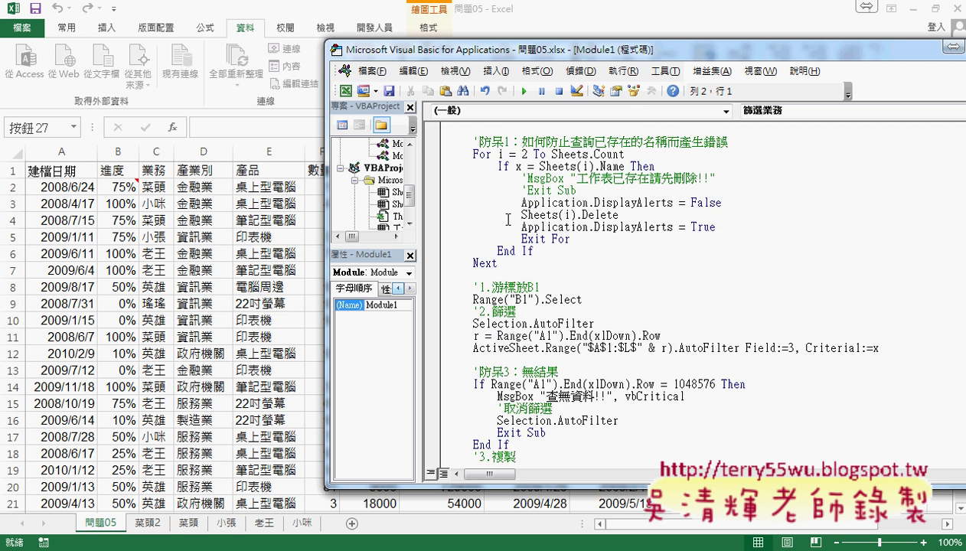
{"action": "scroll", "coordinate": [507, 183], "scroll_direction": "up", "scroll_amount": 2}
Replace Exit Sub in the blank-name check with GoTo Re
{"action": "left_click", "coordinate": [677, 143]}
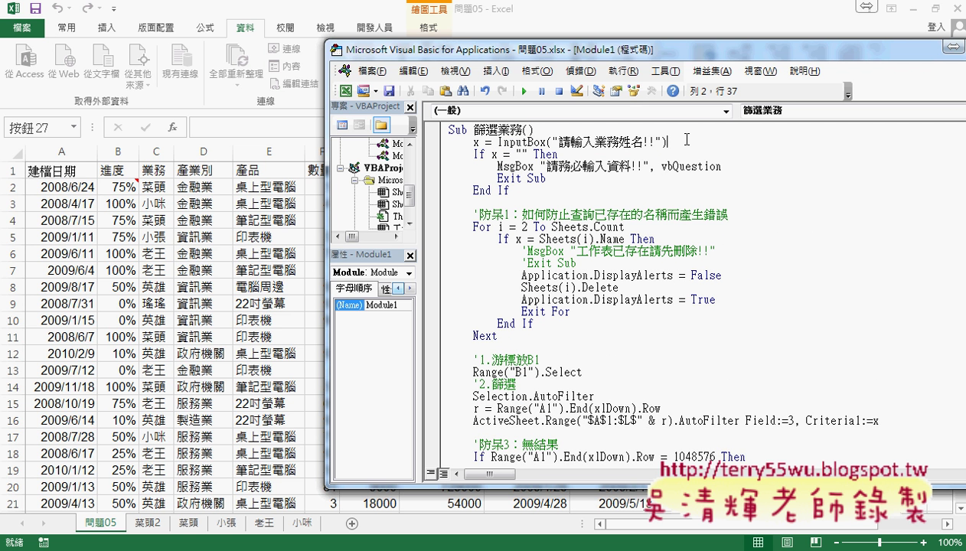
{"action": "key", "text": "Return"}
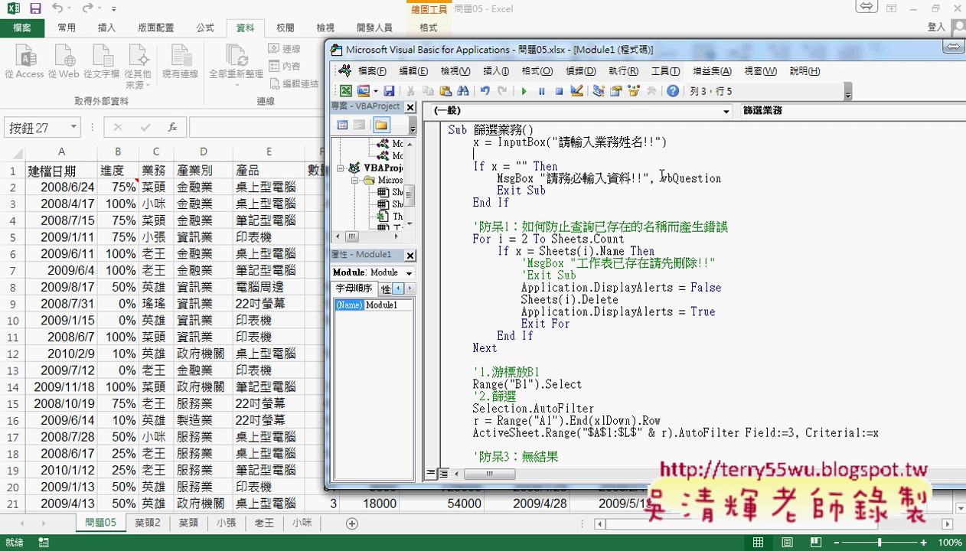
{"action": "left_click", "coordinate": [547, 191]}
{"action": "left_click_drag", "start_coordinate": [548, 191], "coordinate": [497, 190]}
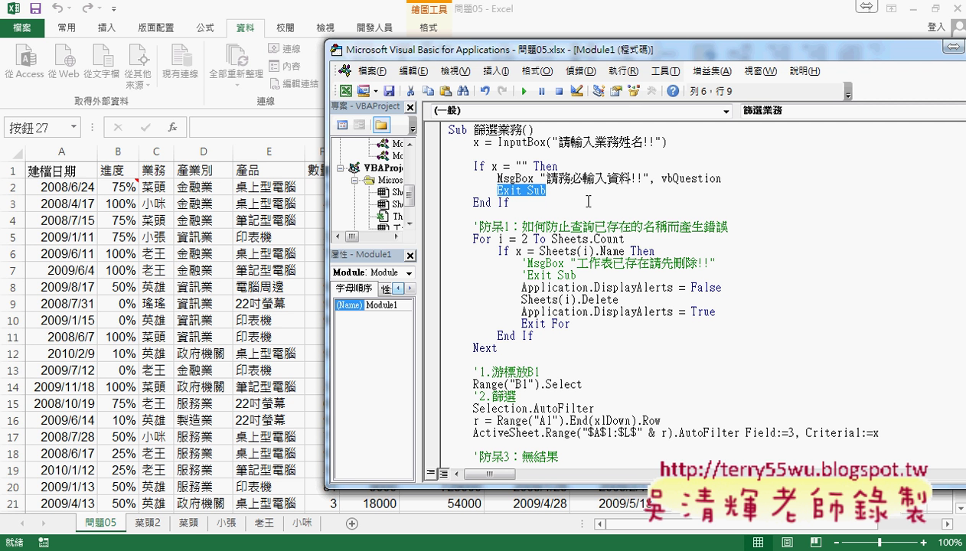
{"action": "left_click_drag", "start_coordinate": [499, 189], "coordinate": [500, 191]}
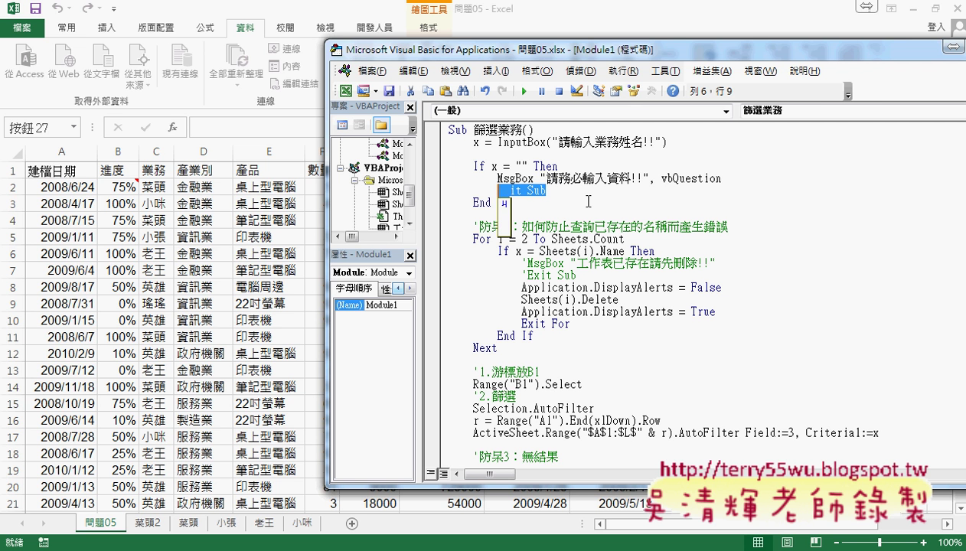
{"action": "key", "text": "BackSpace"}
{"action": "type", "text": "go"}
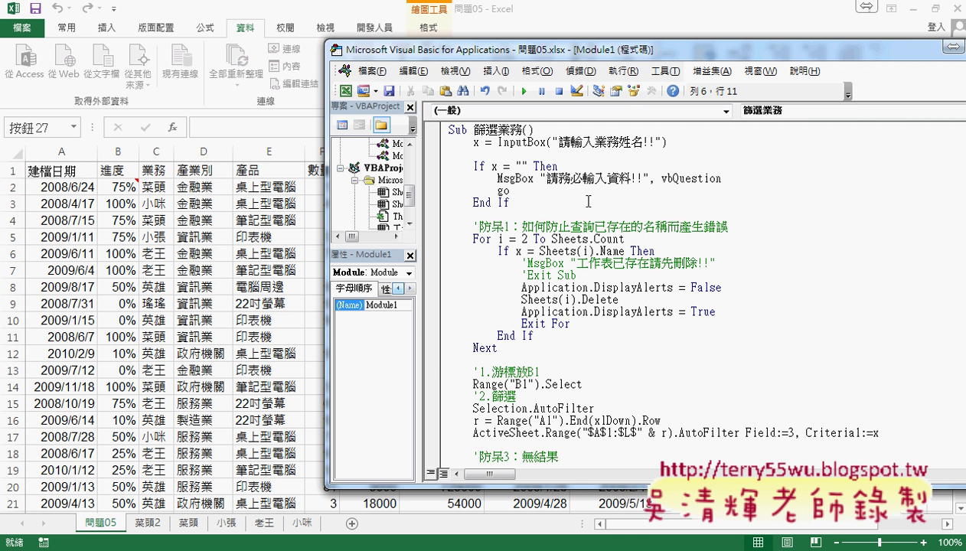
{"action": "type", "text": "to "}
{"action": "type", "text": "R"}
{"action": "type", "text": "e"}
{"action": "left_click", "coordinate": [693, 142]}
Add a Re: label line directly under Sub 篩選業務()
{"action": "left_click", "coordinate": [643, 128]}
{"action": "key", "text": "Return"}
{"action": "key", "text": "Tab"}
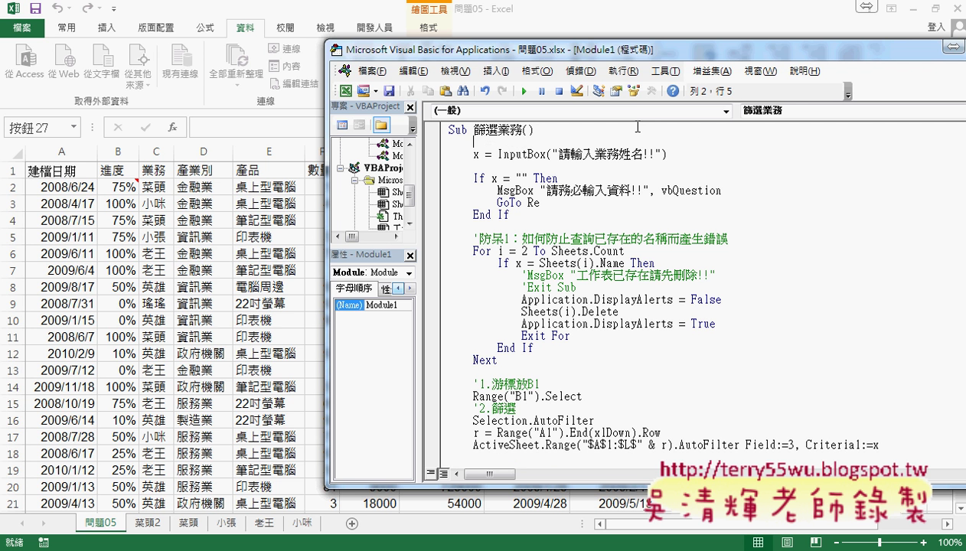
{"action": "left_click_drag", "start_coordinate": [472, 157], "coordinate": [660, 156]}
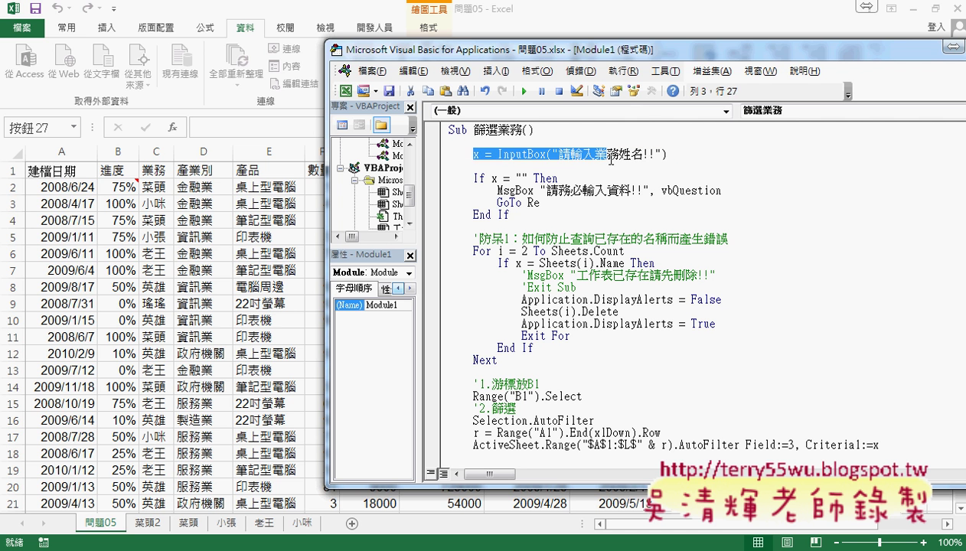
{"action": "left_click", "coordinate": [452, 144]}
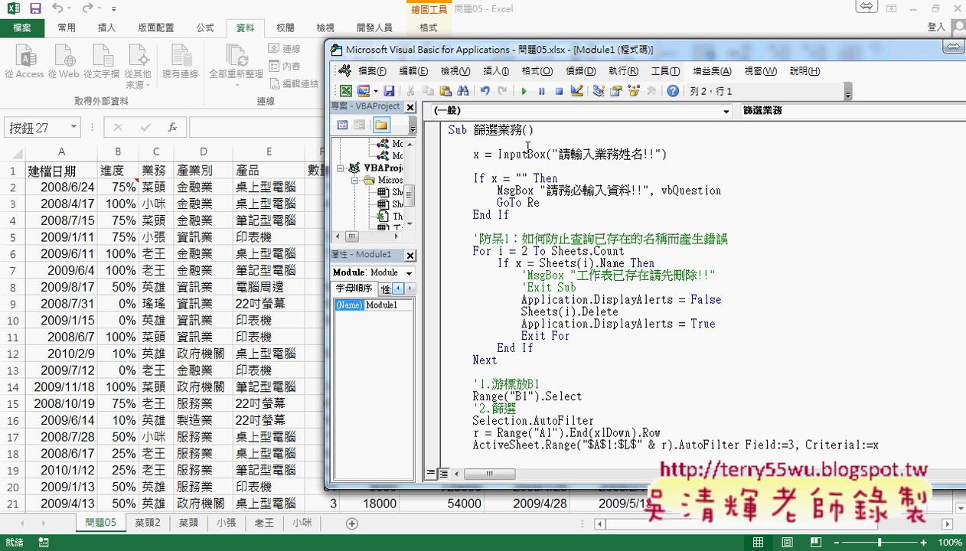
{"action": "type", "text": "R"}
{"action": "type", "text": "e:"}
{"action": "key", "text": "shift+Left"}
{"action": "left_click", "coordinate": [496, 203]}
{"action": "left_click", "coordinate": [455, 140]}
{"action": "left_click_drag", "start_coordinate": [539, 202], "coordinate": [450, 198]}
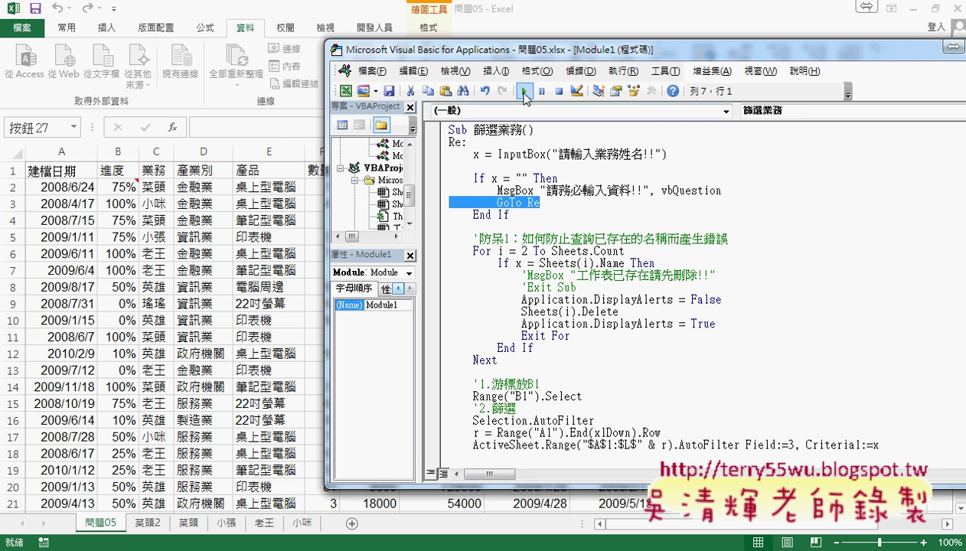
Run 篩選業務 and leave the name blank repeatedly, confirming the warning re-asks each time
{"action": "left_click", "coordinate": [524, 91]}
{"action": "left_click", "coordinate": [588, 183]}
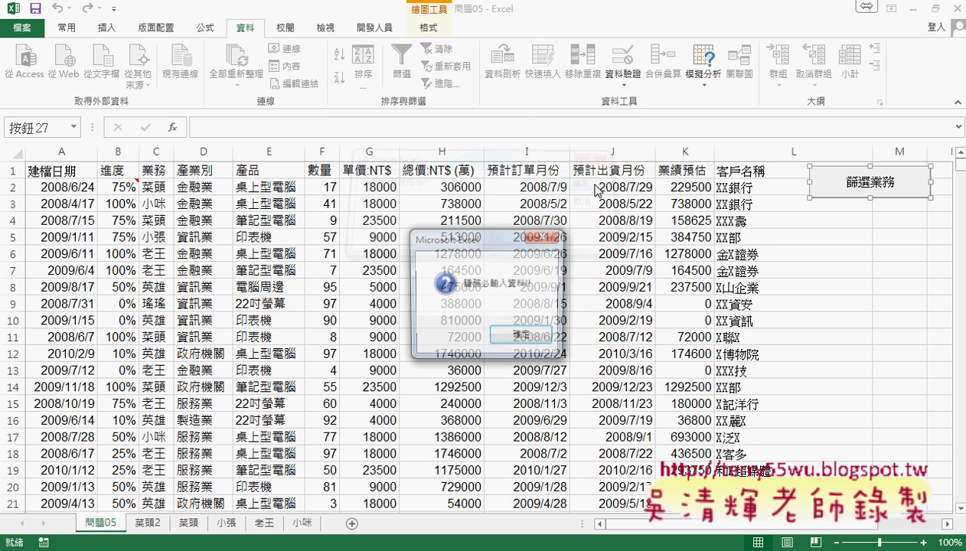
{"action": "left_click", "coordinate": [535, 345]}
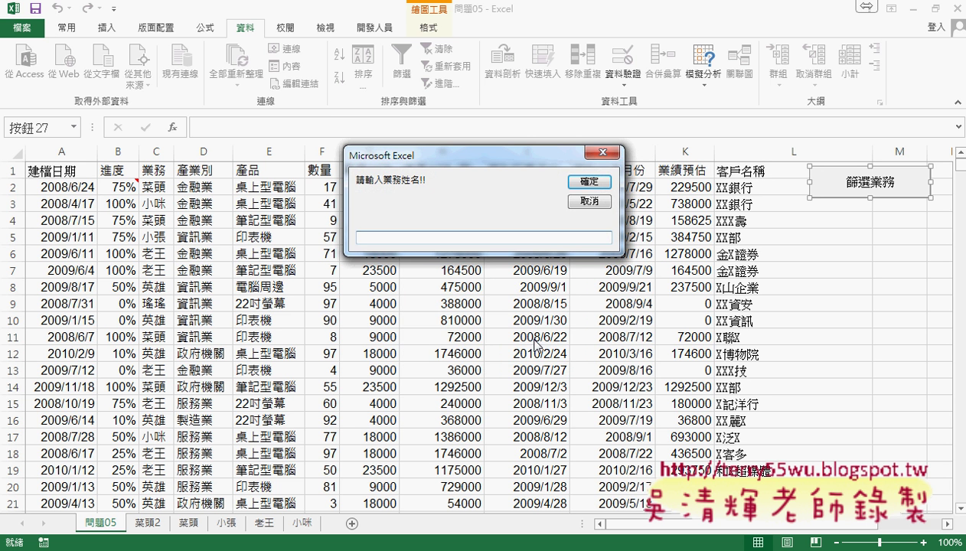
{"action": "left_click", "coordinate": [597, 186]}
{"action": "left_click", "coordinate": [511, 335]}
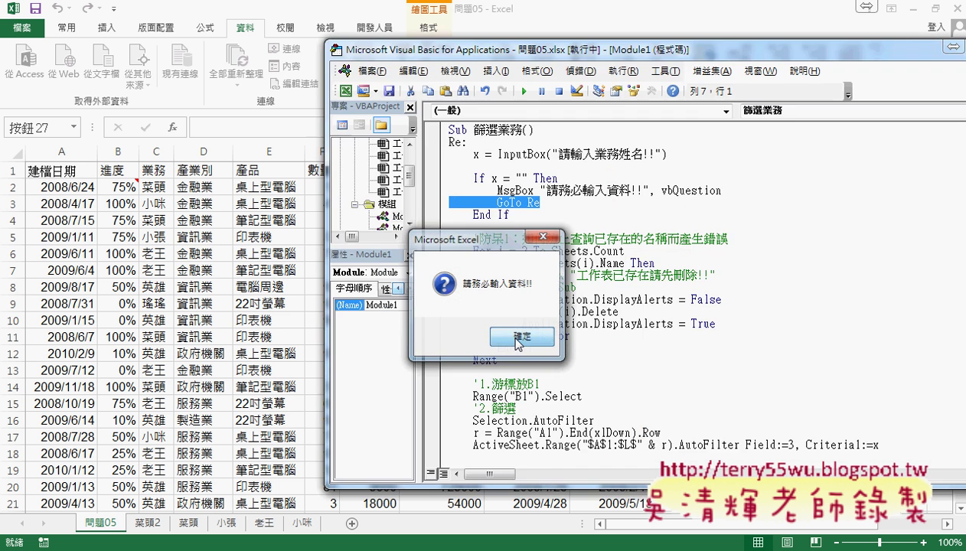
{"action": "left_click", "coordinate": [588, 203]}
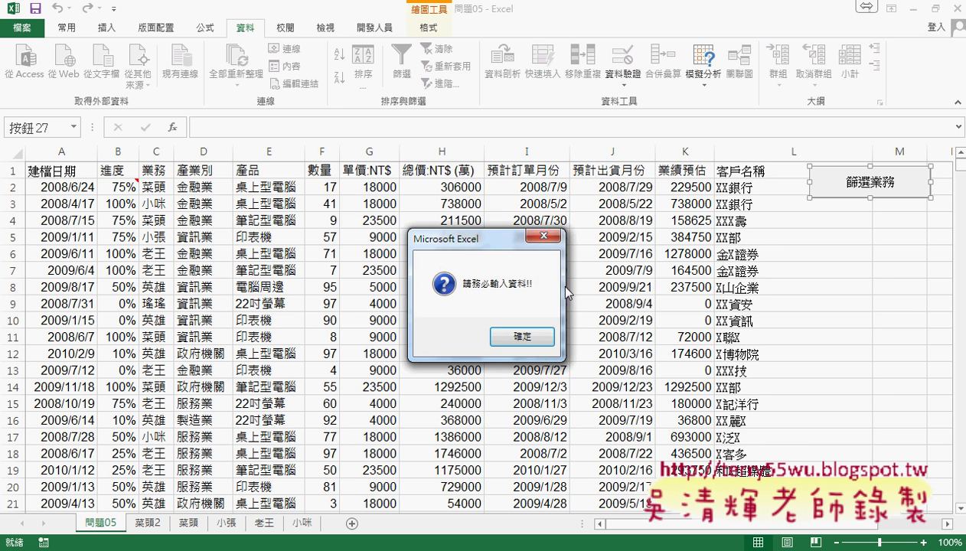
{"action": "left_click", "coordinate": [527, 342]}
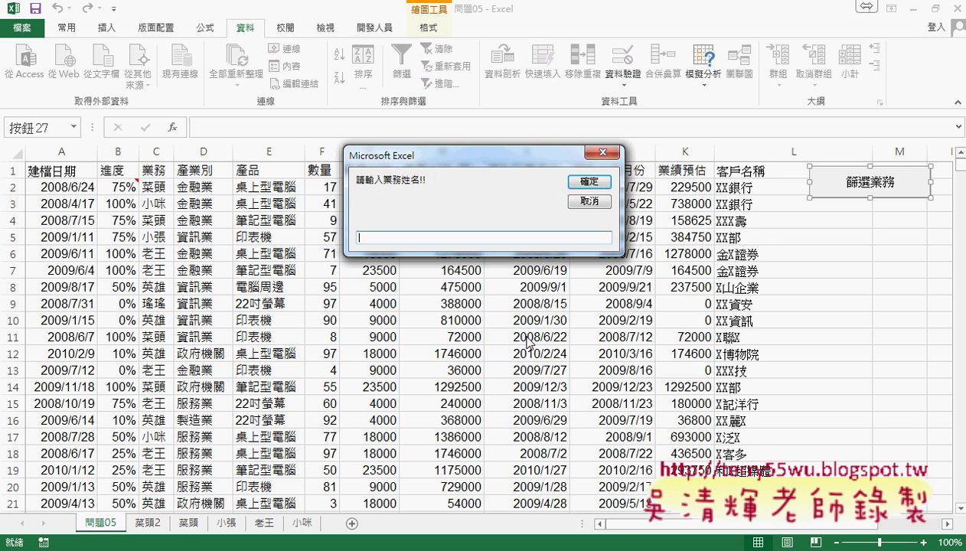
{"action": "left_click", "coordinate": [596, 184]}
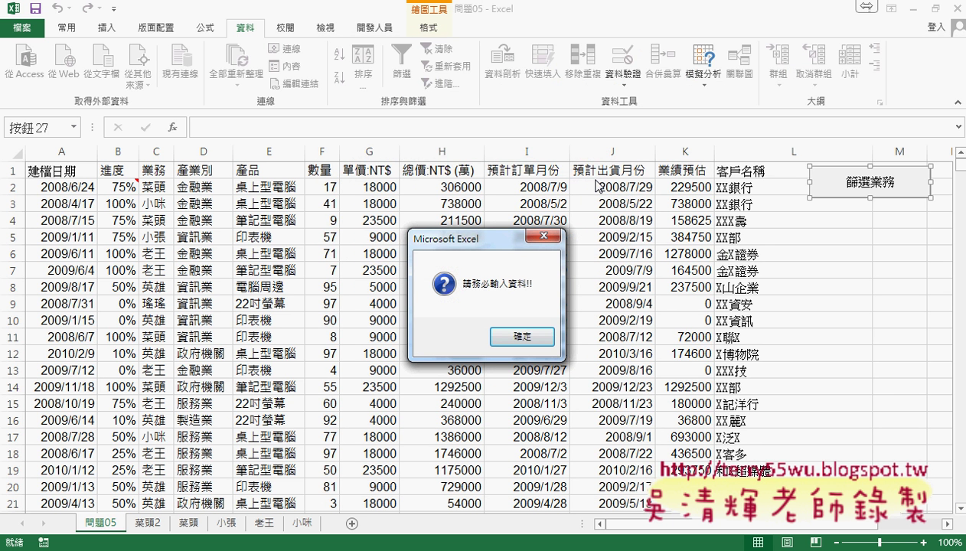
{"action": "left_click", "coordinate": [523, 337]}
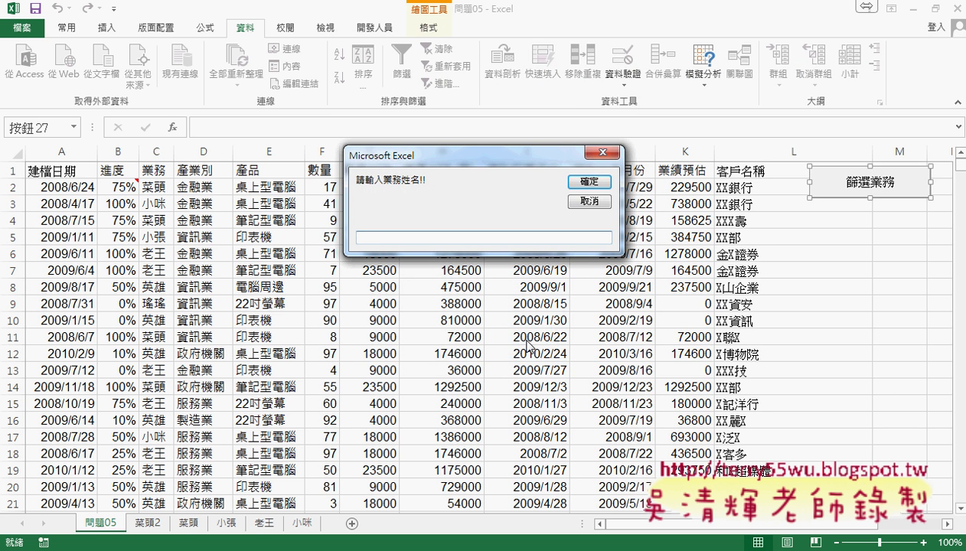
{"action": "left_click", "coordinate": [594, 203]}
{"action": "left_click", "coordinate": [523, 337]}
{"action": "left_click", "coordinate": [572, 182]}
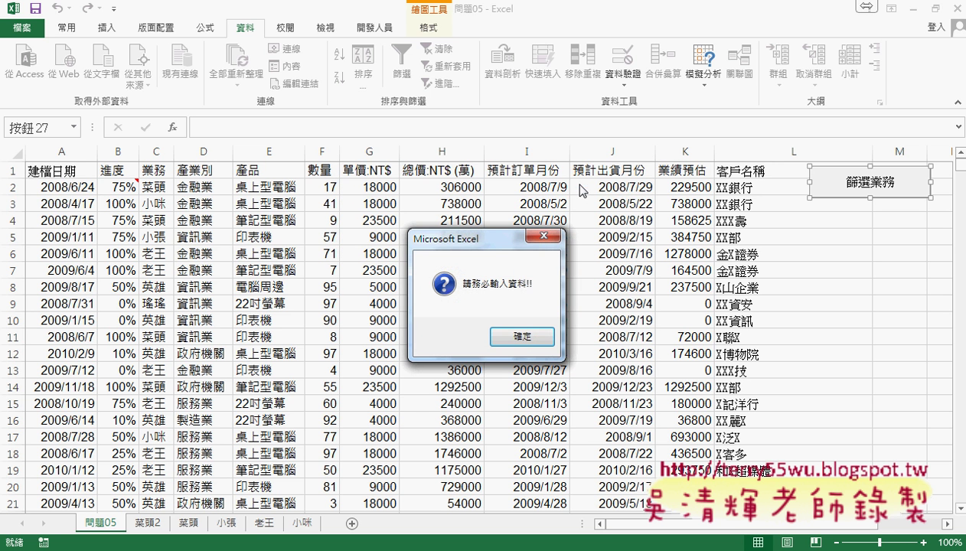
{"action": "left_click", "coordinate": [517, 338]}
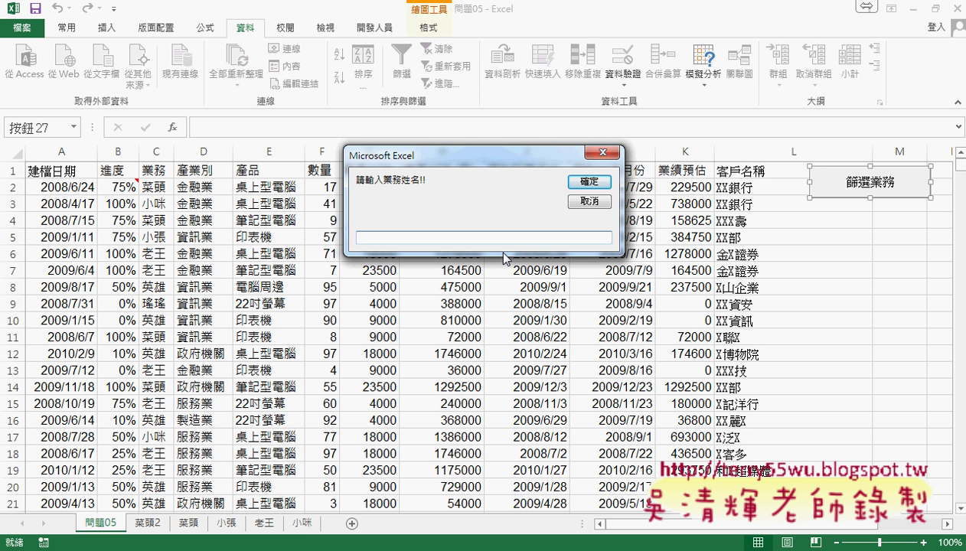
Filter for the unknown names 11 and 111, each returning the 查無資料!! message
{"action": "type", "text": "ce"}
{"action": "key", "text": "BackSpace"}
{"action": "key", "text": "BackSpace"}
{"action": "type", "text": "111"}
{"action": "left_click", "coordinate": [589, 185]}
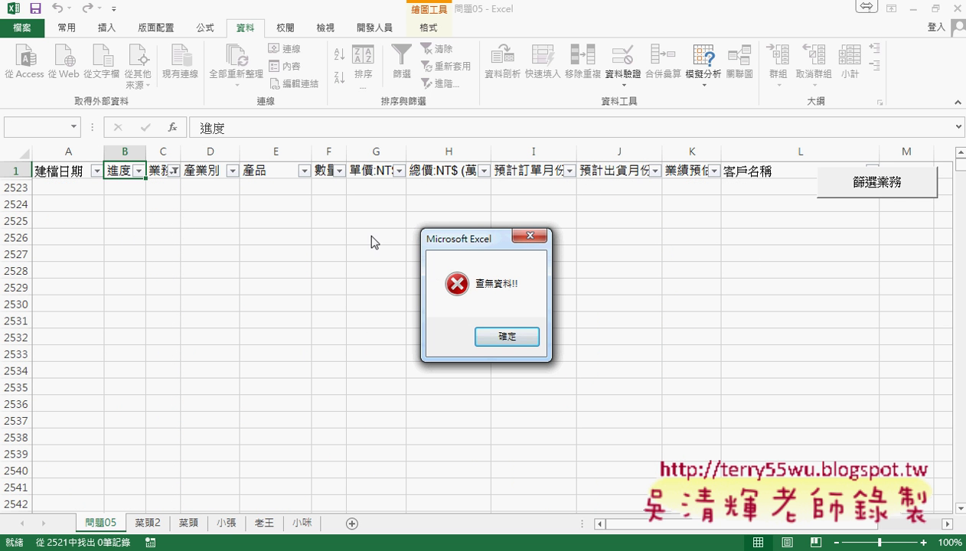
{"action": "left_click", "coordinate": [513, 337]}
{"action": "left_click", "coordinate": [518, 338]}
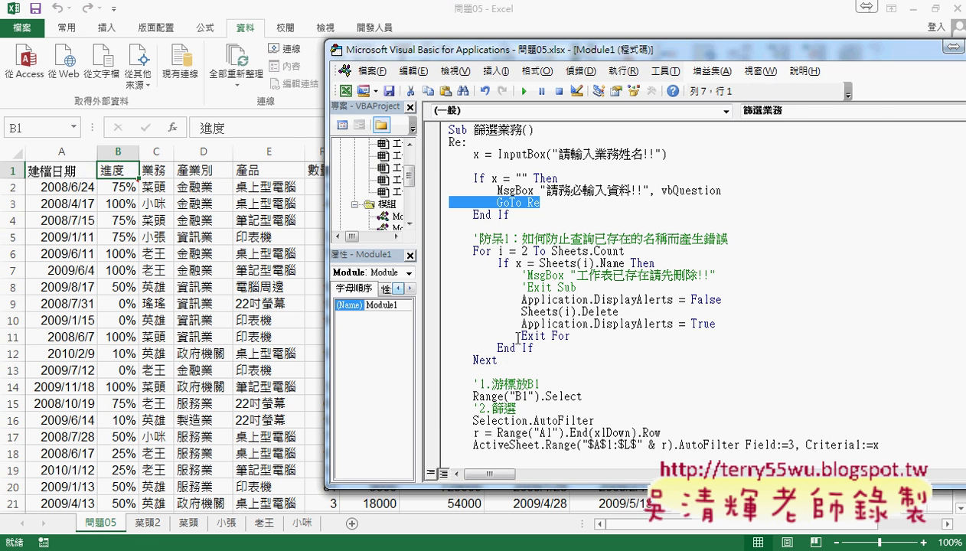
{"action": "left_click", "coordinate": [298, 338]}
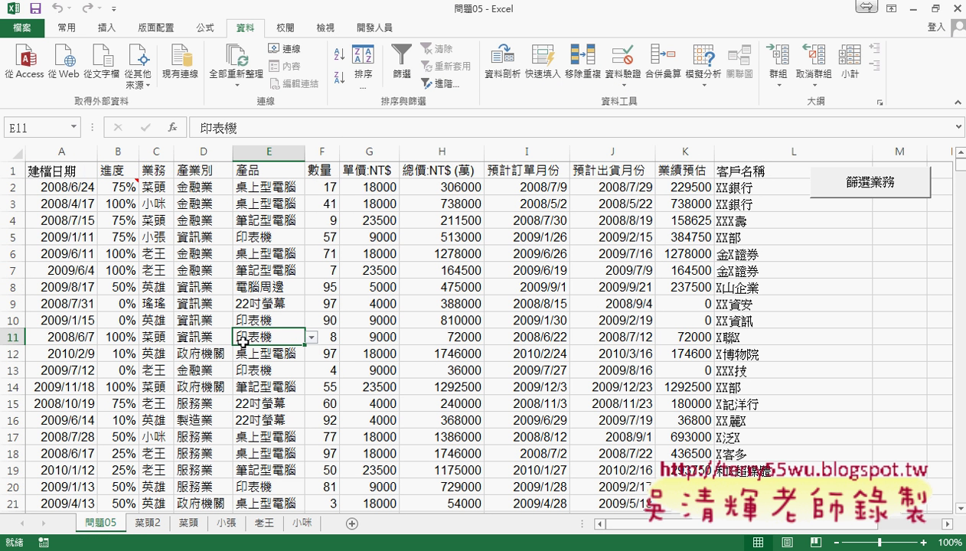
{"action": "left_click", "coordinate": [841, 190]}
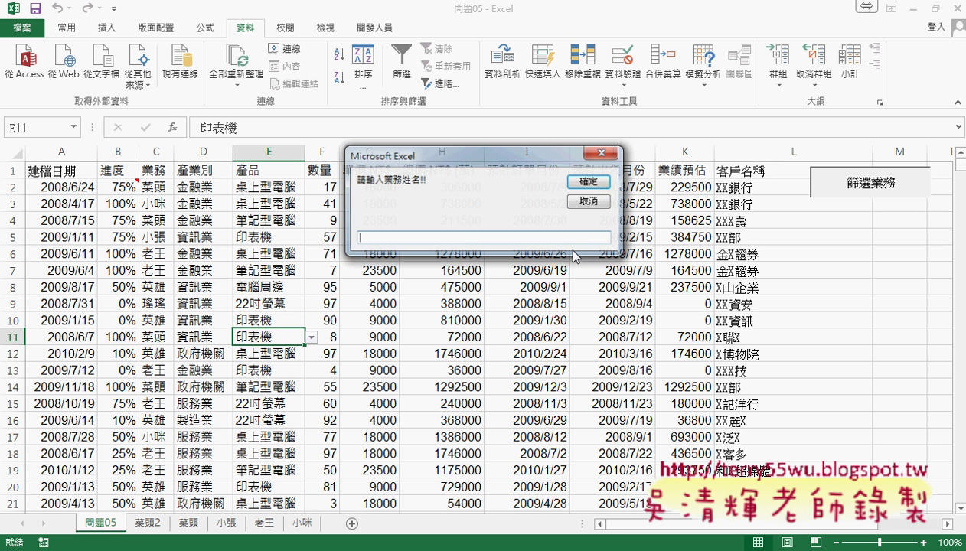
{"action": "type", "text": "111"}
{"action": "left_click", "coordinate": [580, 188]}
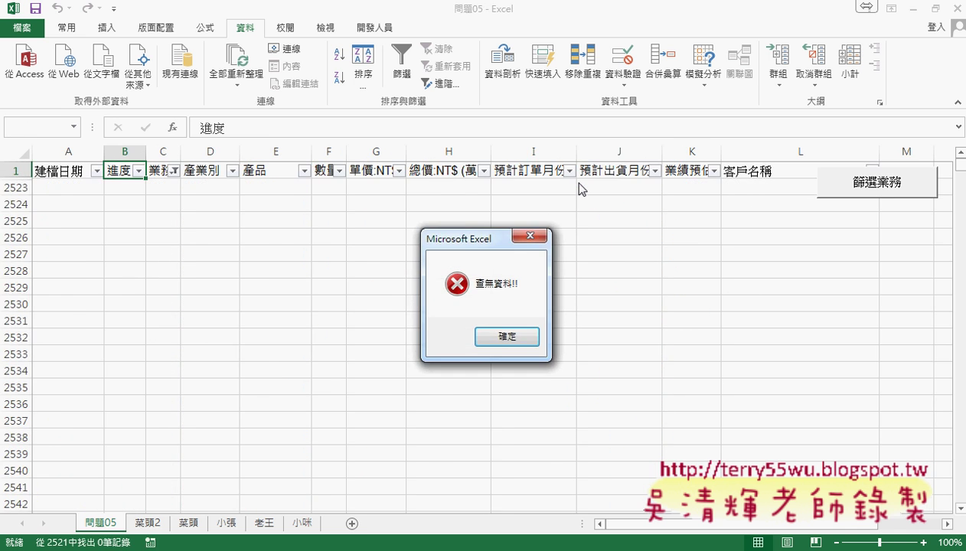
{"action": "left_click", "coordinate": [498, 336]}
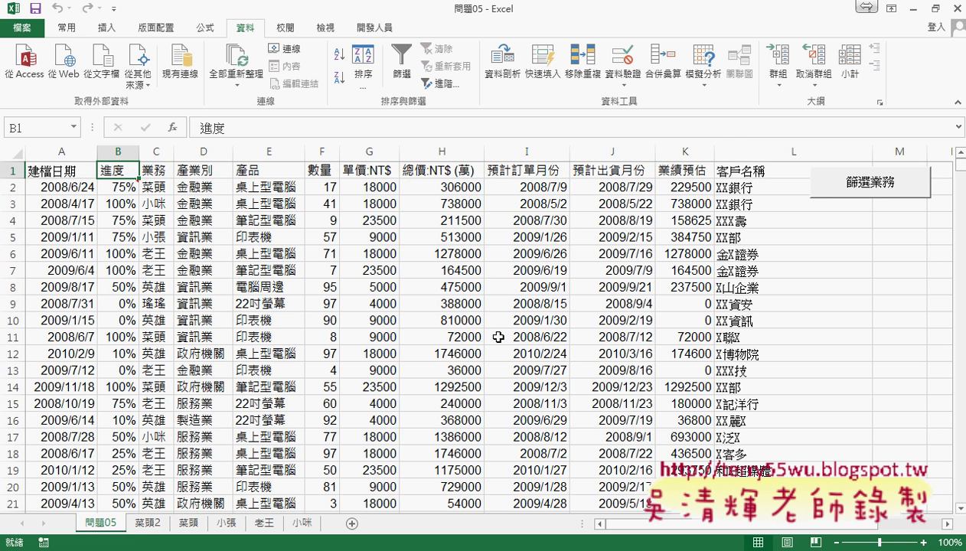
{"action": "key", "text": "alt+Tab"}
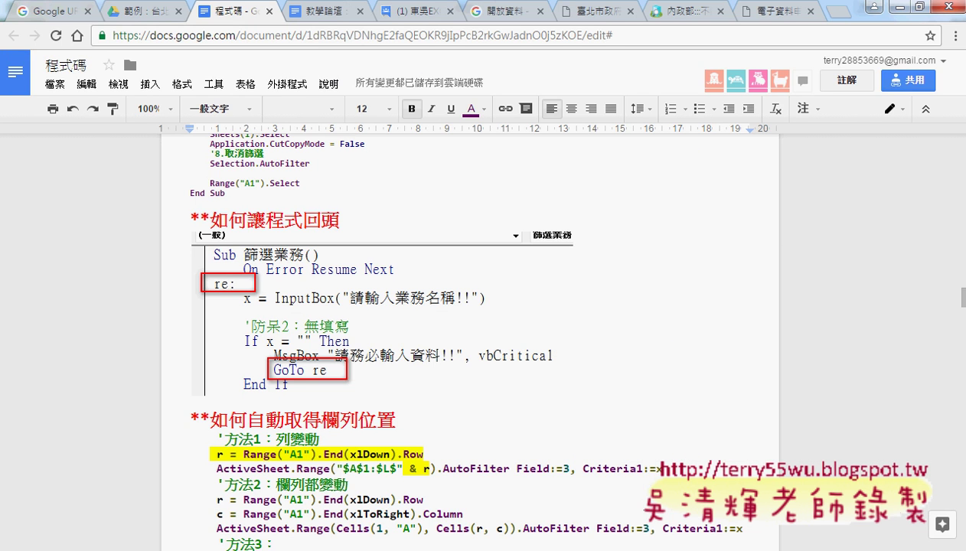
{"action": "left_click_drag", "start_coordinate": [209, 222], "coordinate": [352, 228]}
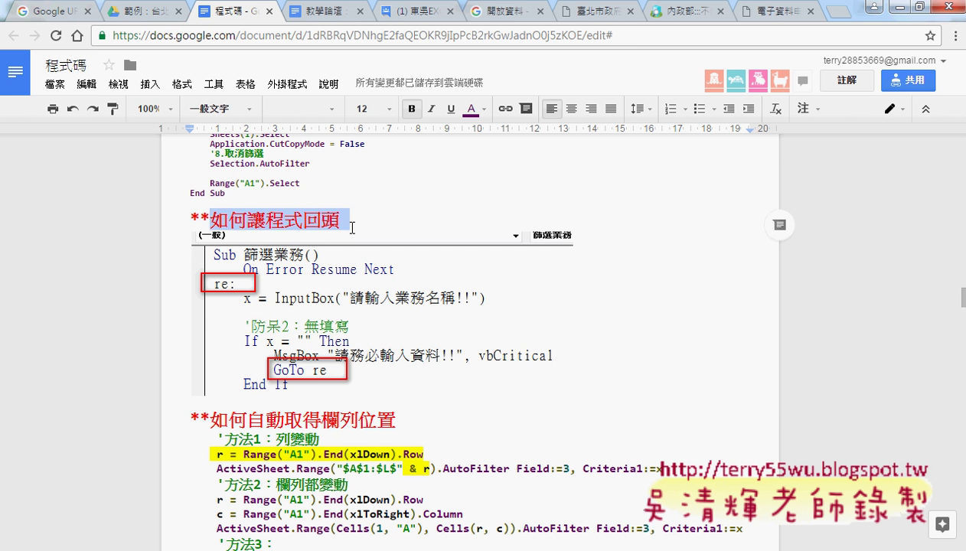
{"action": "scroll", "coordinate": [643, 353], "scroll_direction": "down", "scroll_amount": 2}
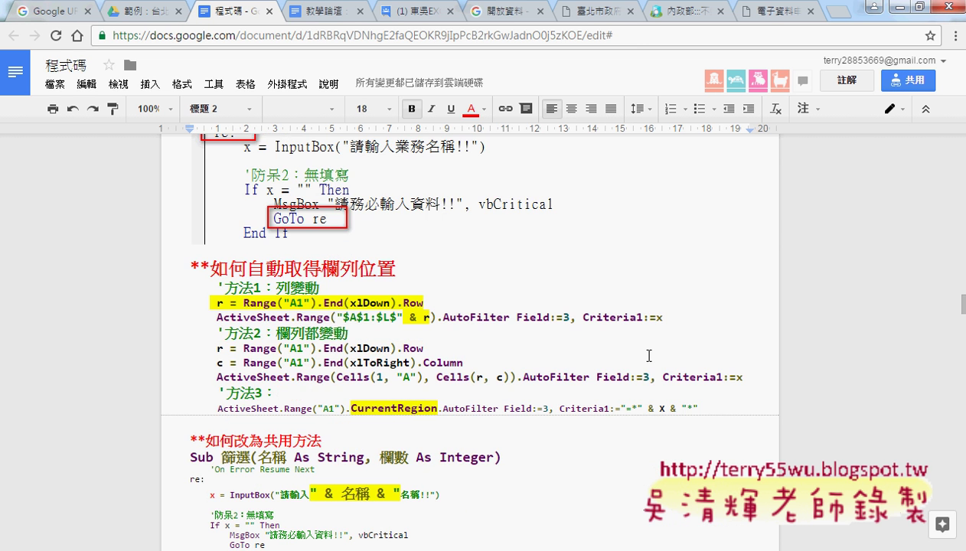
{"action": "scroll", "coordinate": [649, 356], "scroll_direction": "up", "scroll_amount": 1}
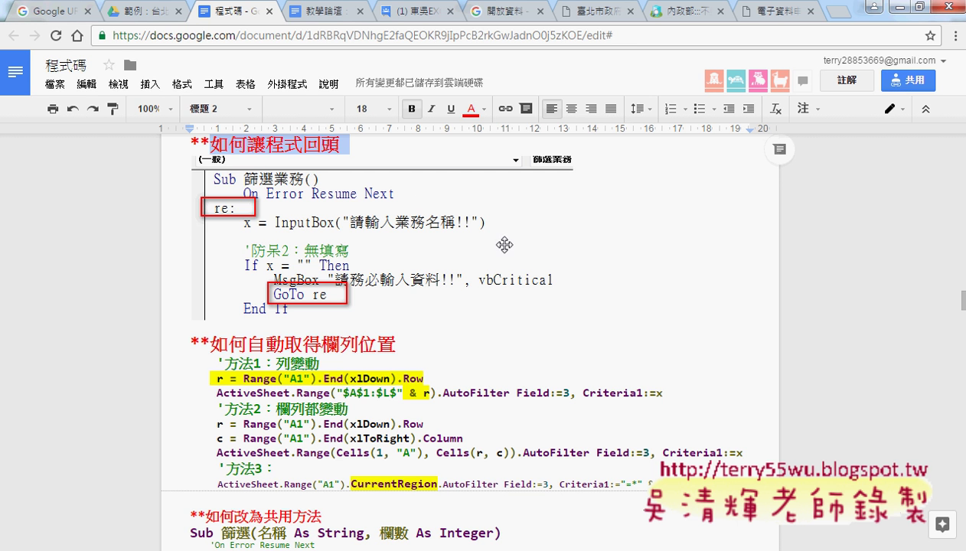
{"action": "left_click_drag", "start_coordinate": [280, 144], "coordinate": [258, 195]}
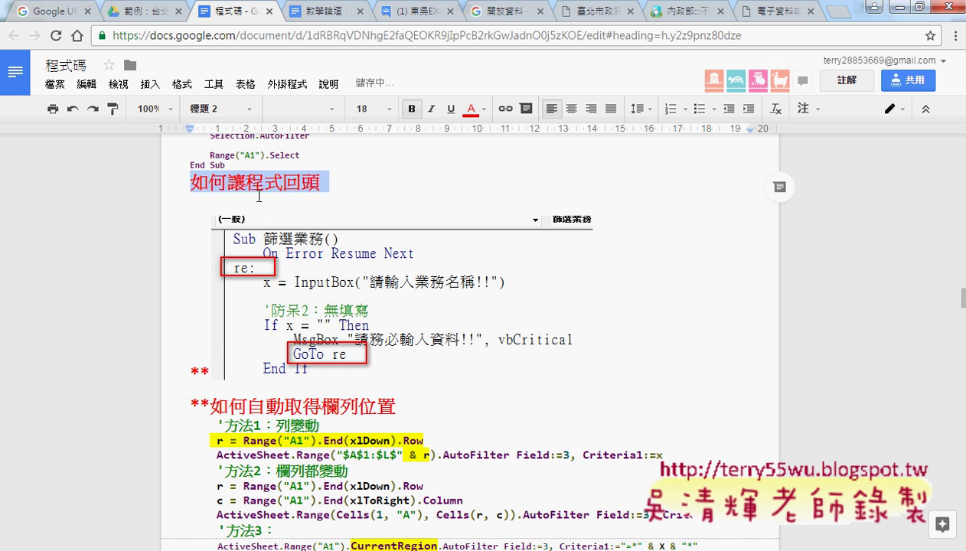
{"action": "key", "text": "ctrl+z"}
{"action": "left_click", "coordinate": [260, 196]}
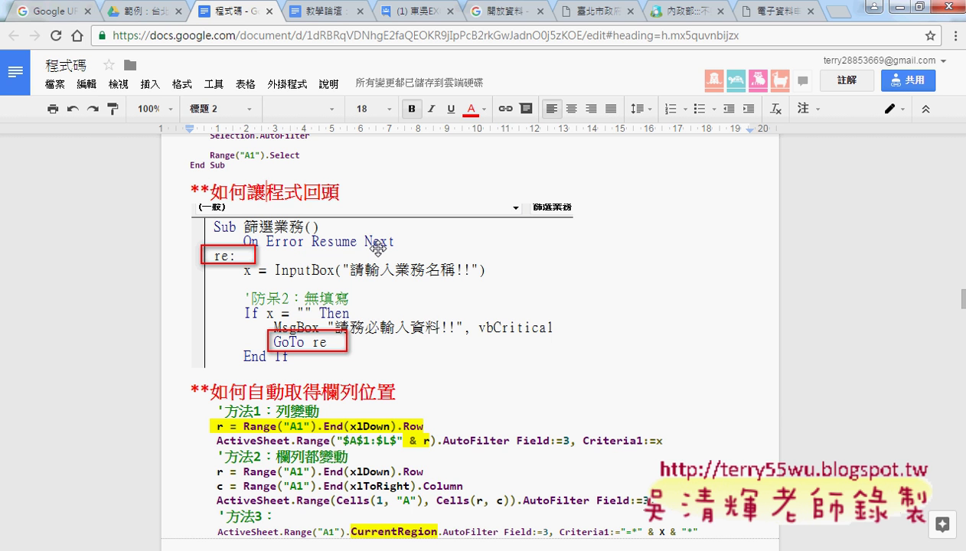
{"action": "left_click", "coordinate": [263, 549]}
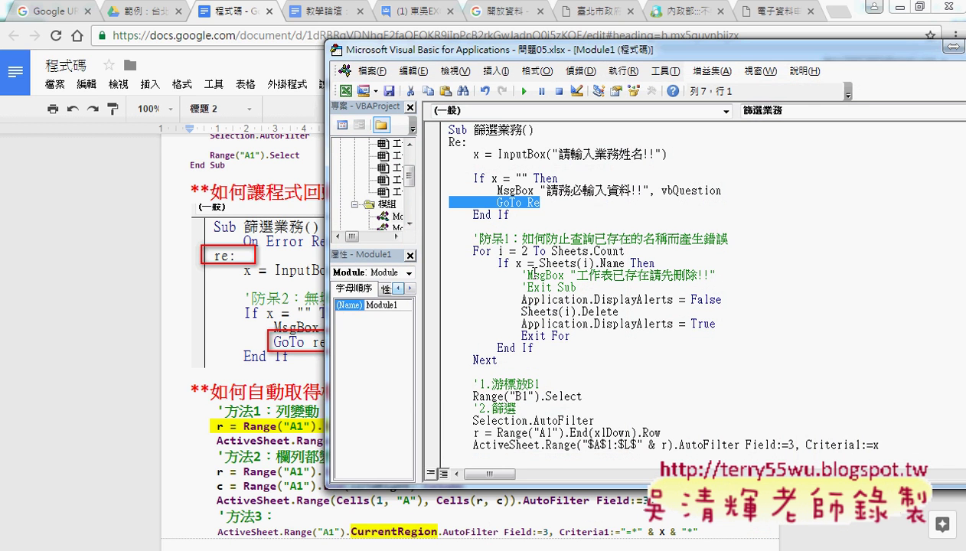
Comment out the If x = ""…End If blank-name check with the Edit toolbar's Comment Block
{"action": "left_click", "coordinate": [263, 475]}
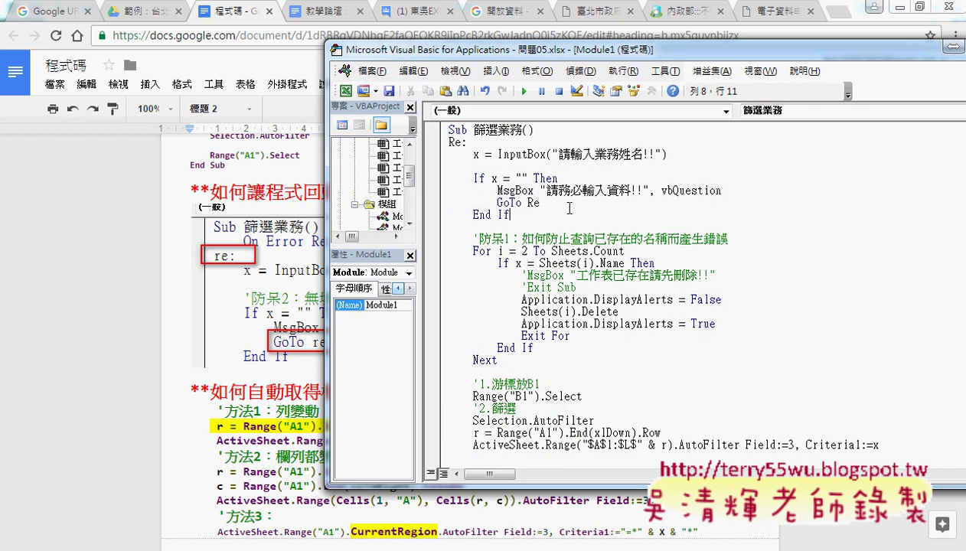
{"action": "left_click_drag", "start_coordinate": [511, 215], "coordinate": [436, 179]}
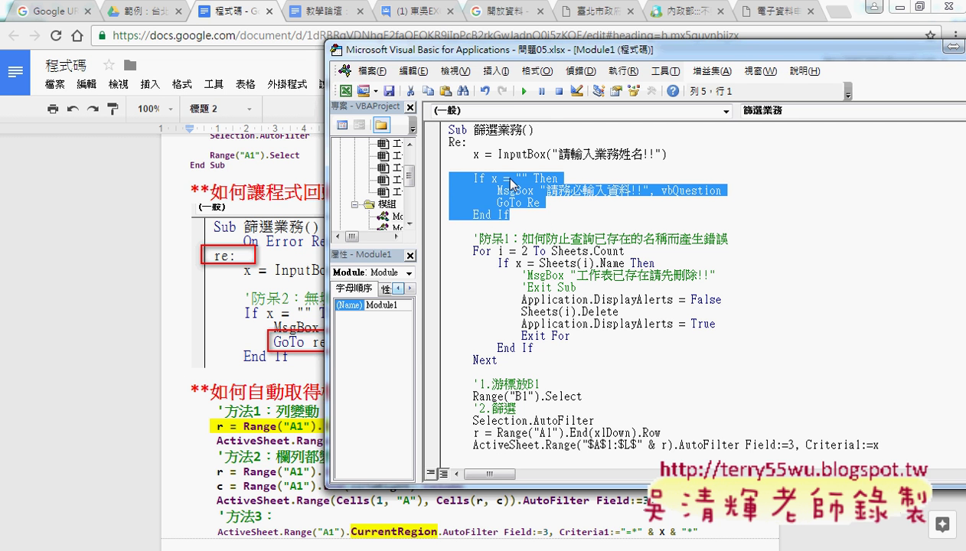
{"action": "right_click", "coordinate": [525, 91]}
{"action": "left_click", "coordinate": [558, 151]}
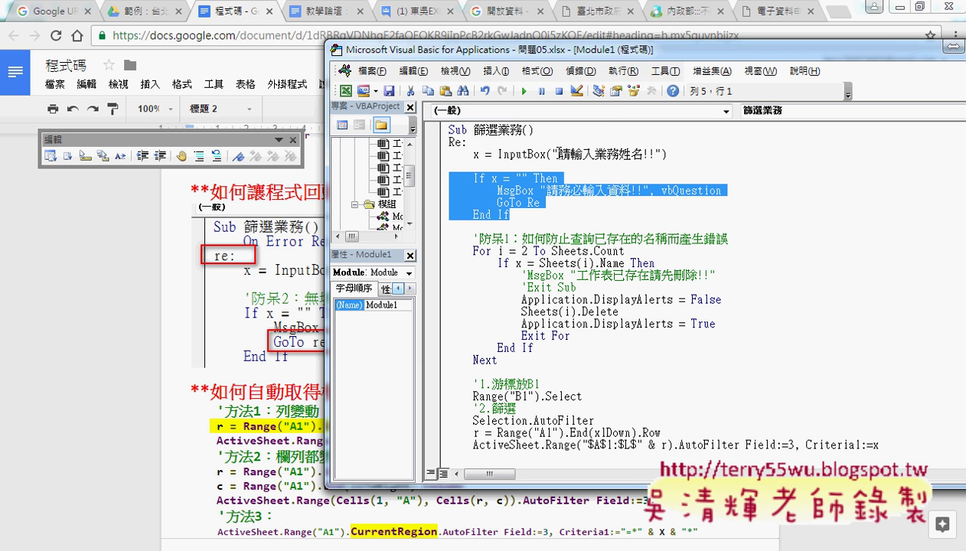
{"action": "left_click_drag", "start_coordinate": [261, 141], "coordinate": [503, 115]}
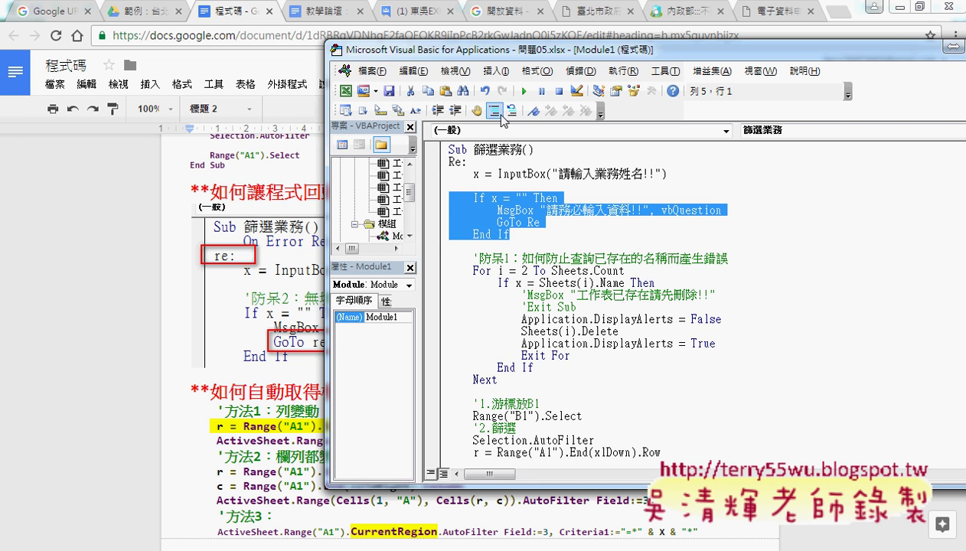
{"action": "left_click", "coordinate": [499, 114]}
{"action": "left_click", "coordinate": [643, 233]}
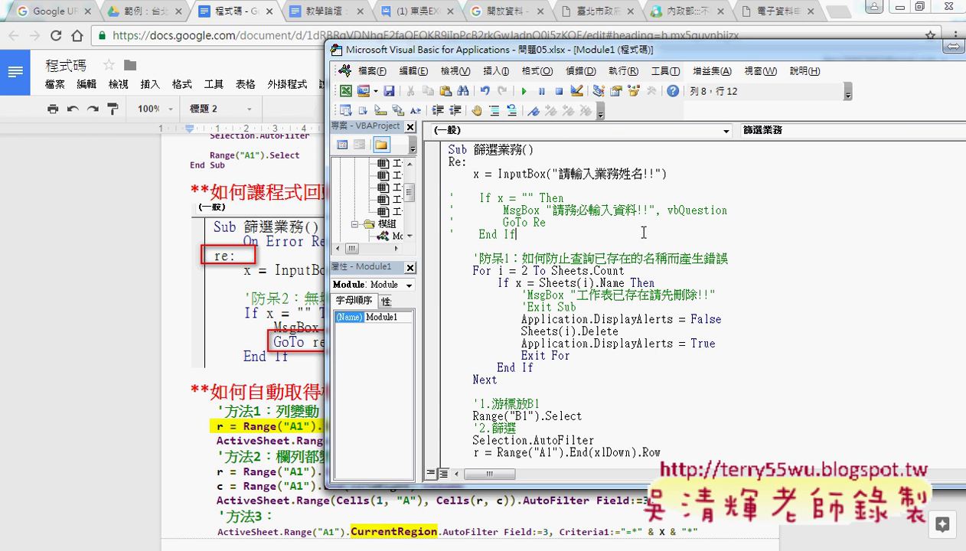
Add an indented On Error Resume Next line below Sub 篩選業務()
{"action": "left_click", "coordinate": [557, 150]}
{"action": "key", "text": "Return"}
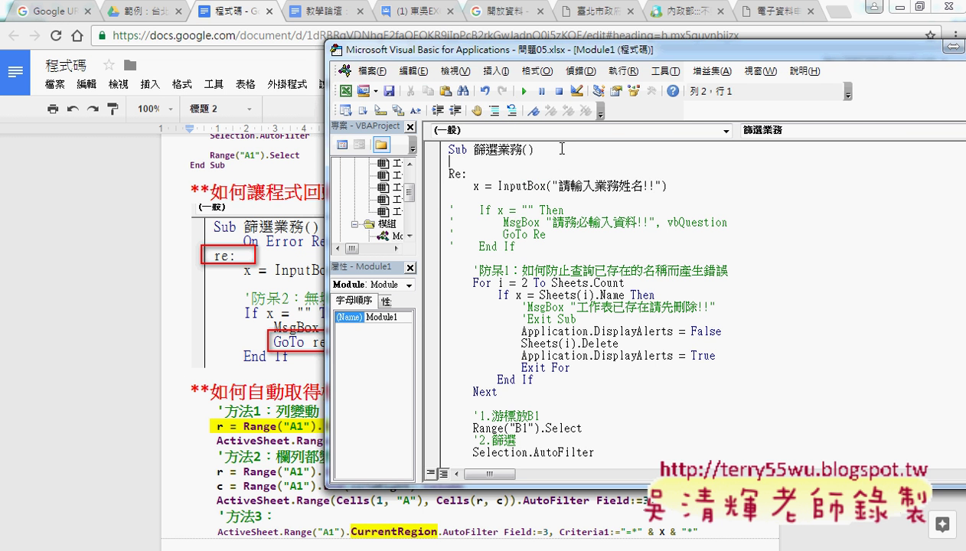
{"action": "key", "text": "Tab"}
{"action": "type", "text": "O"}
{"action": "type", "text": "n e"}
{"action": "type", "text": "rror "}
{"action": "type", "text": "Re"}
{"action": "type", "text": "sume"}
{"action": "type", "text": " next"}
{"action": "key", "text": "Down"}
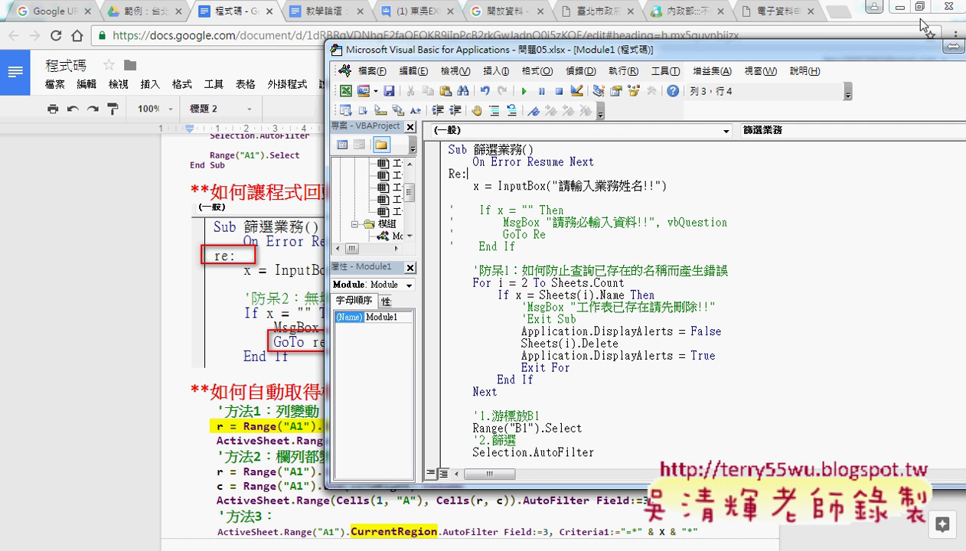
Run the revised macro with a blank name and get the 查無資料!! message
{"action": "left_click", "coordinate": [894, 6]}
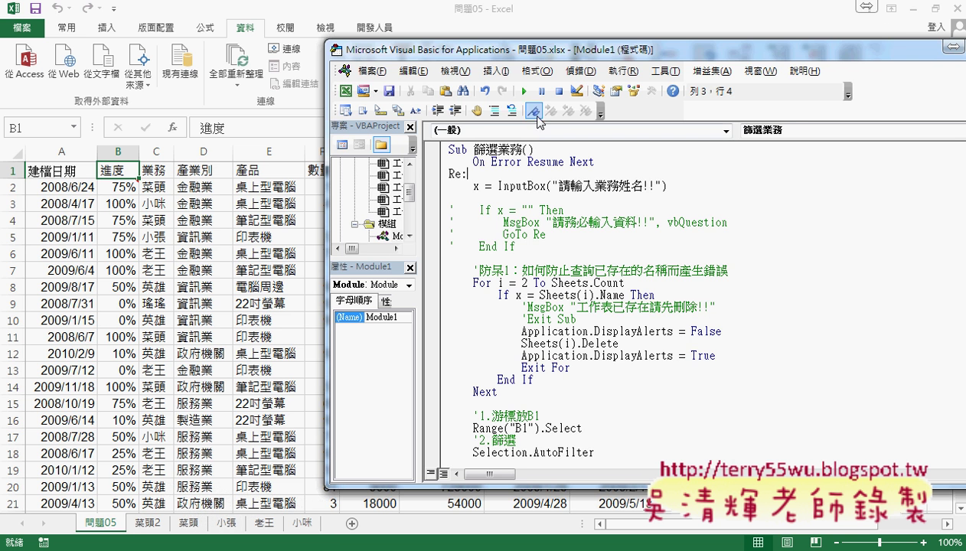
{"action": "left_click", "coordinate": [524, 91]}
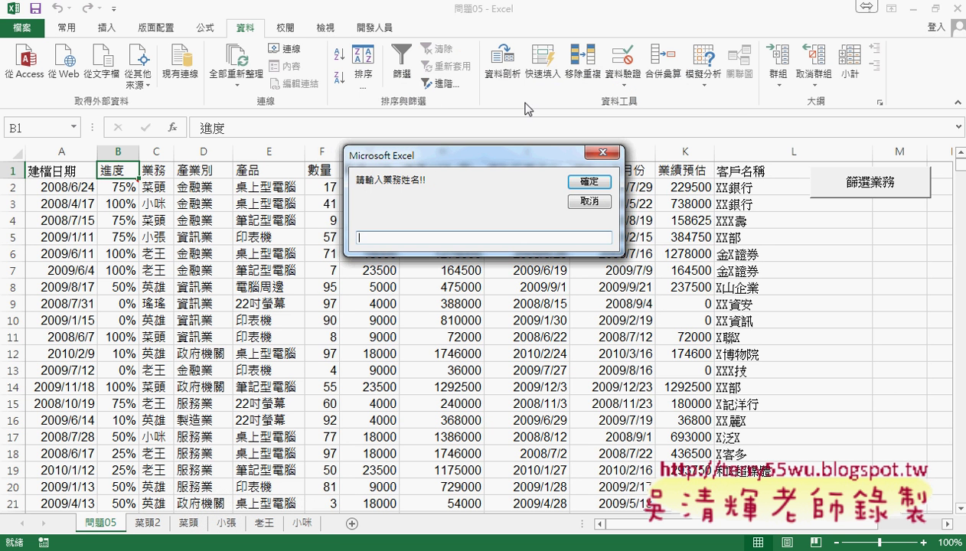
{"action": "left_click", "coordinate": [584, 183]}
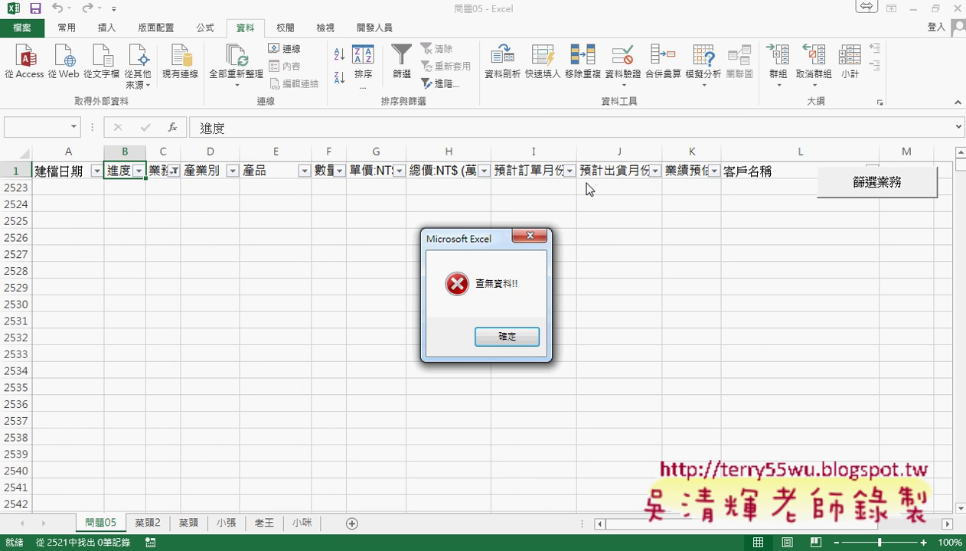
{"action": "left_click", "coordinate": [518, 337]}
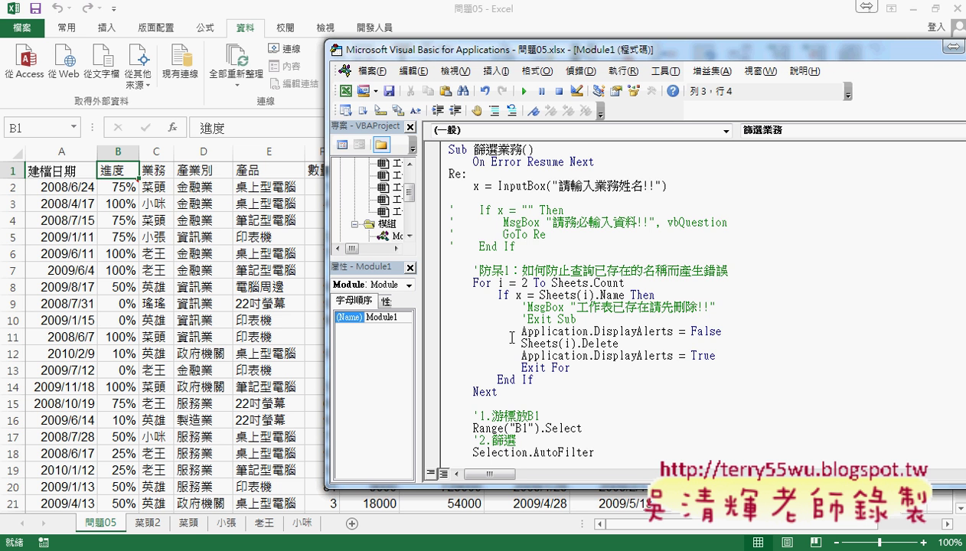
Scroll to the existing-sheet check loop and place the caret at its end
{"action": "scroll", "coordinate": [591, 357], "scroll_direction": "down", "scroll_amount": 1}
{"action": "scroll", "coordinate": [609, 361], "scroll_direction": "down", "scroll_amount": 3}
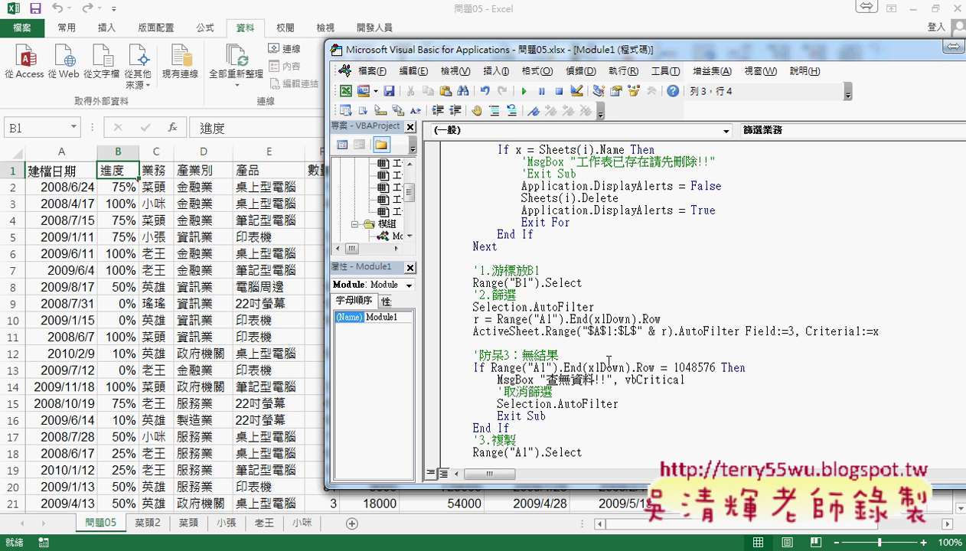
{"action": "scroll", "coordinate": [608, 360], "scroll_direction": "down", "scroll_amount": 2}
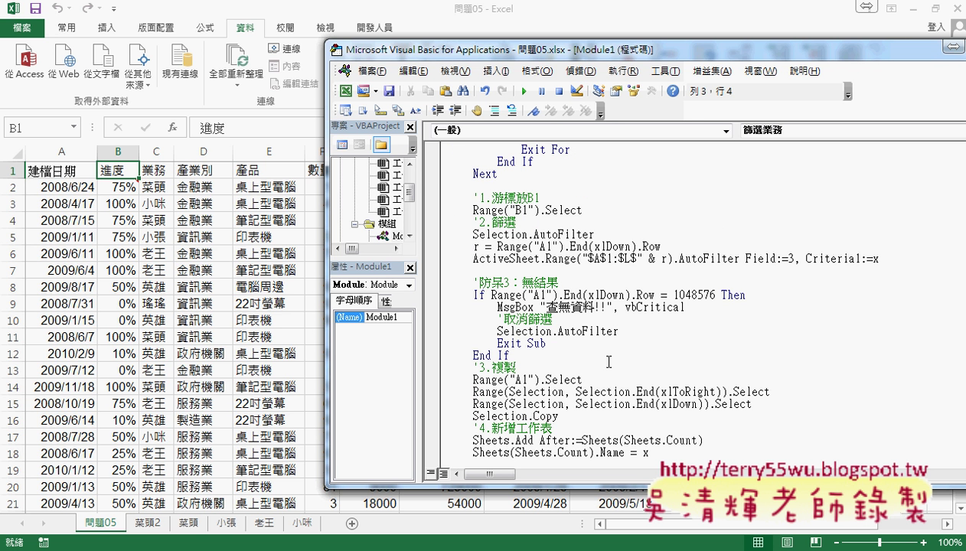
{"action": "scroll", "coordinate": [609, 360], "scroll_direction": "up", "scroll_amount": 4}
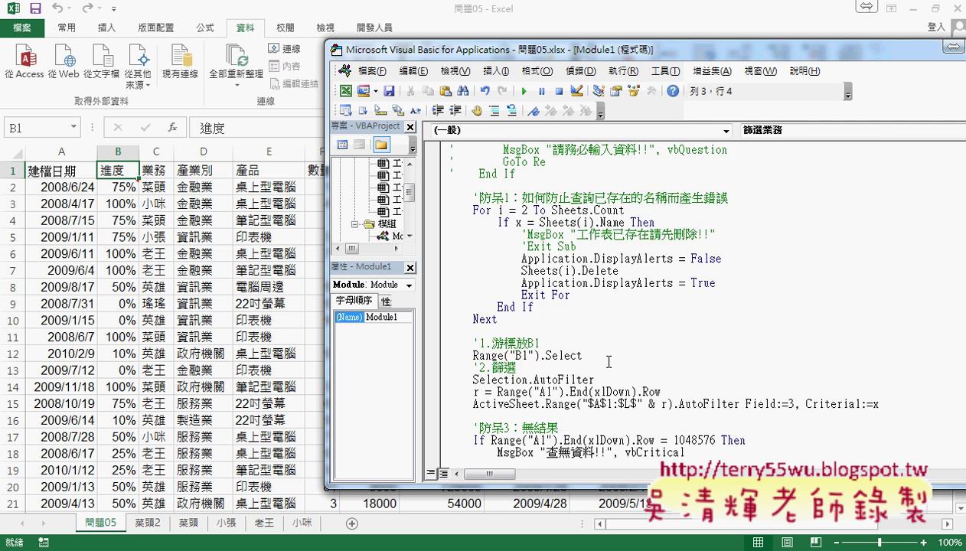
{"action": "scroll", "coordinate": [609, 361], "scroll_direction": "up", "scroll_amount": 1}
{"action": "left_click", "coordinate": [526, 356]}
Comment out the existing-sheet check loop and run 篩選業務 for 小咪
{"action": "left_click_drag", "start_coordinate": [526, 357], "coordinate": [434, 246]}
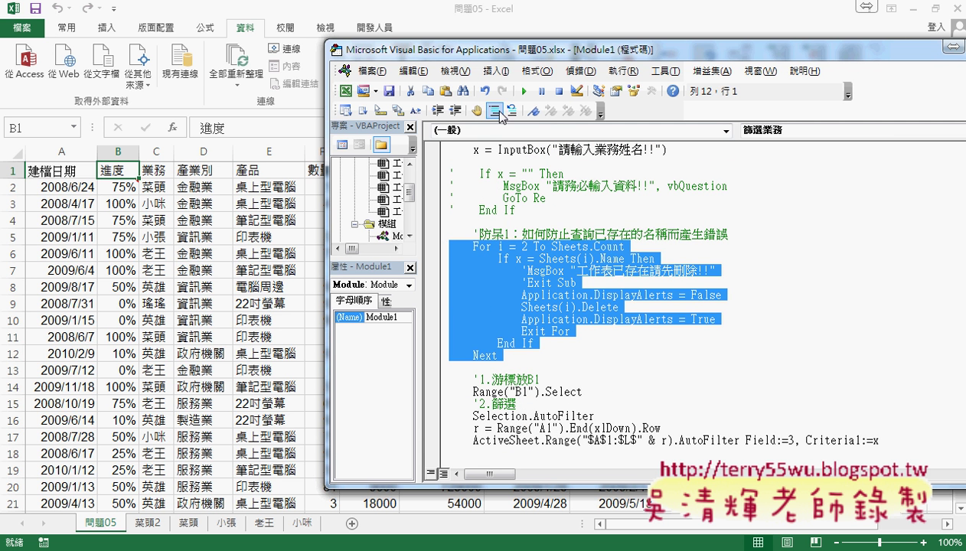
{"action": "left_click", "coordinate": [496, 112]}
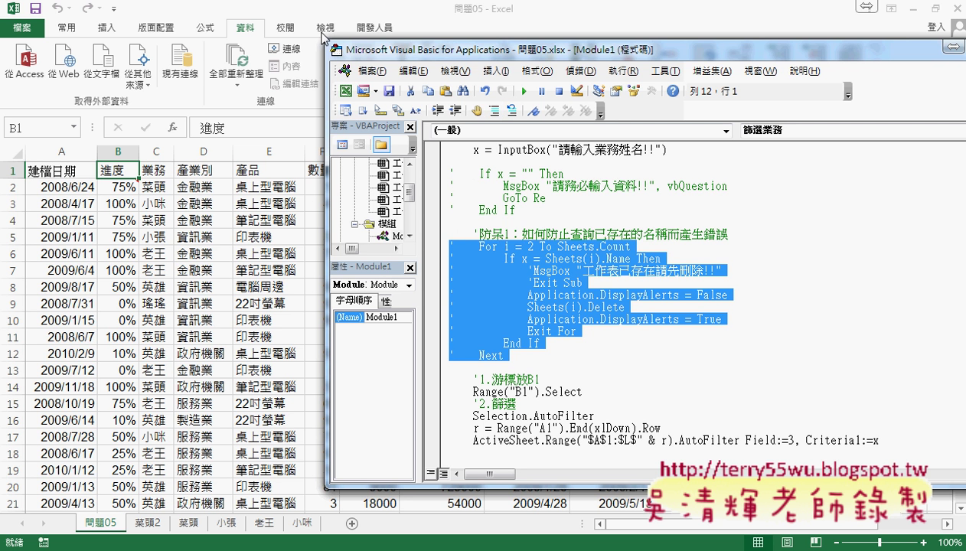
{"action": "left_click", "coordinate": [346, 7]}
{"action": "left_click", "coordinate": [845, 192]}
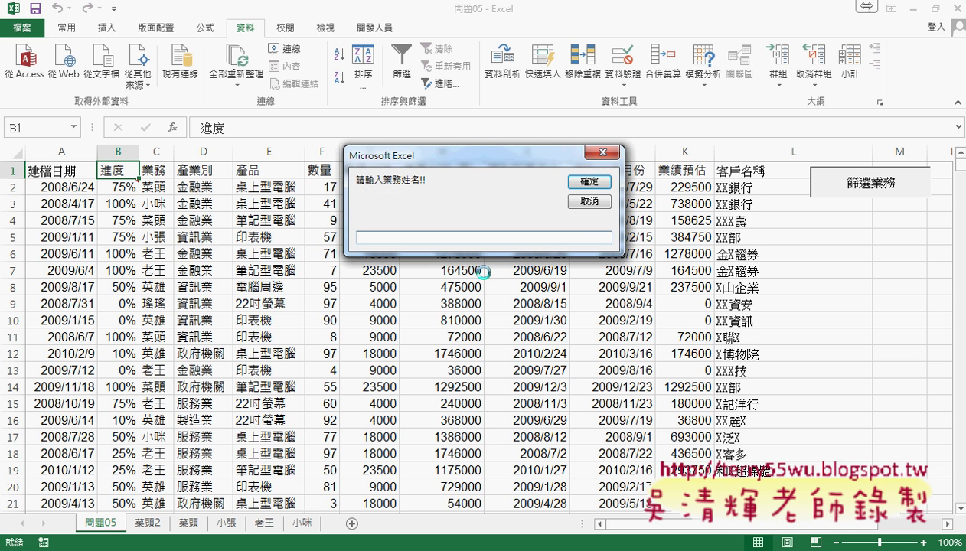
{"action": "type", "text": "c"}
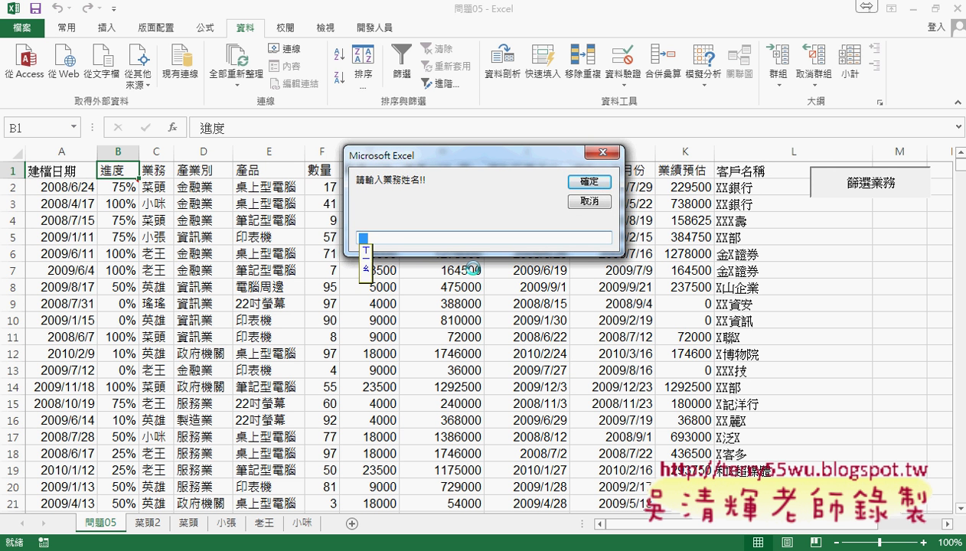
{"action": "type", "text": "小咪"}
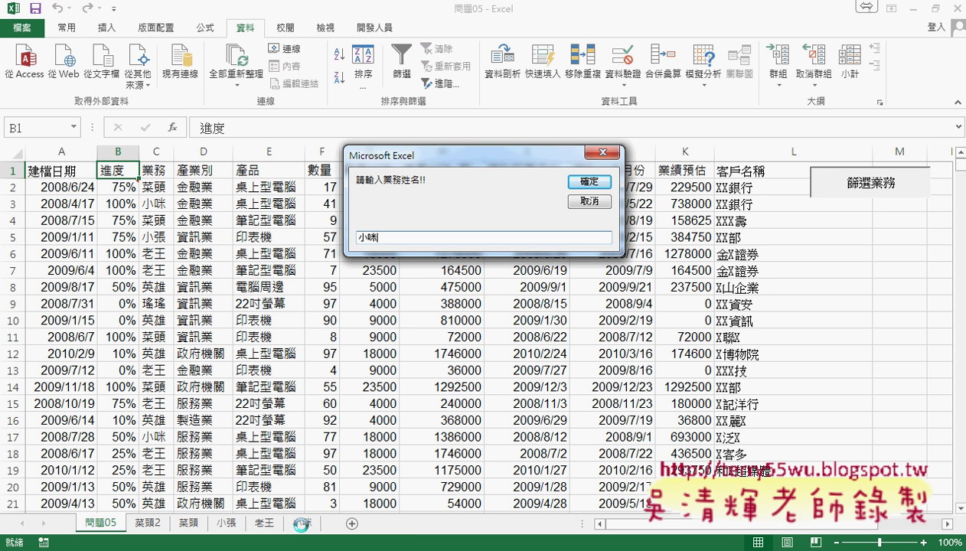
{"action": "left_click", "coordinate": [587, 181]}
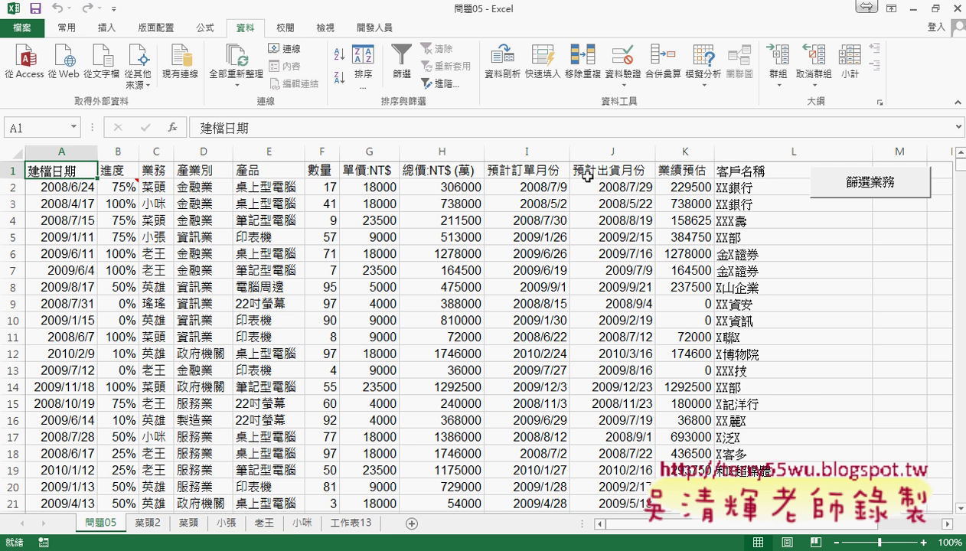
Compare the 工作表13, 小咪 and 老王 sheets, turn off 老王's AutoFilter, and return to 工作表13
{"action": "left_click", "coordinate": [352, 523]}
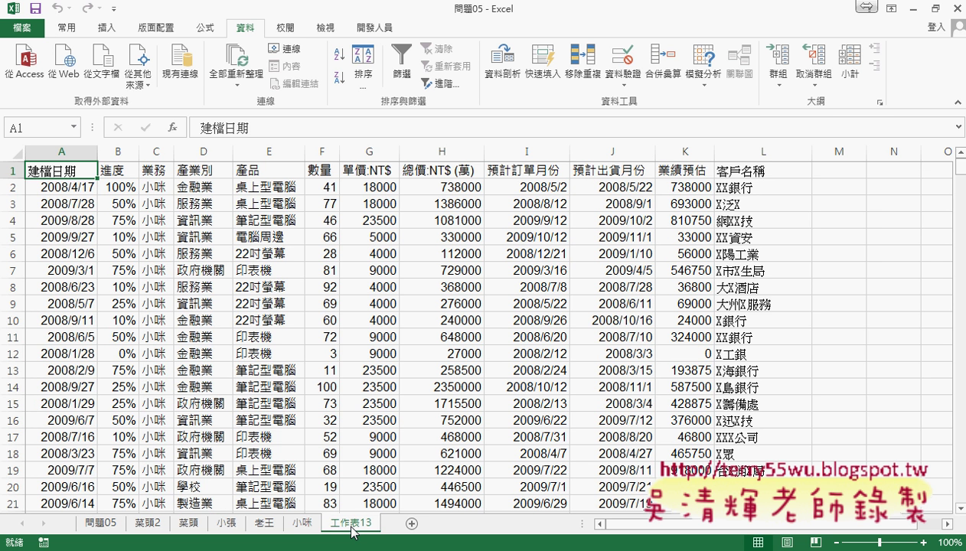
{"action": "key", "text": "ctrl+Page_Up"}
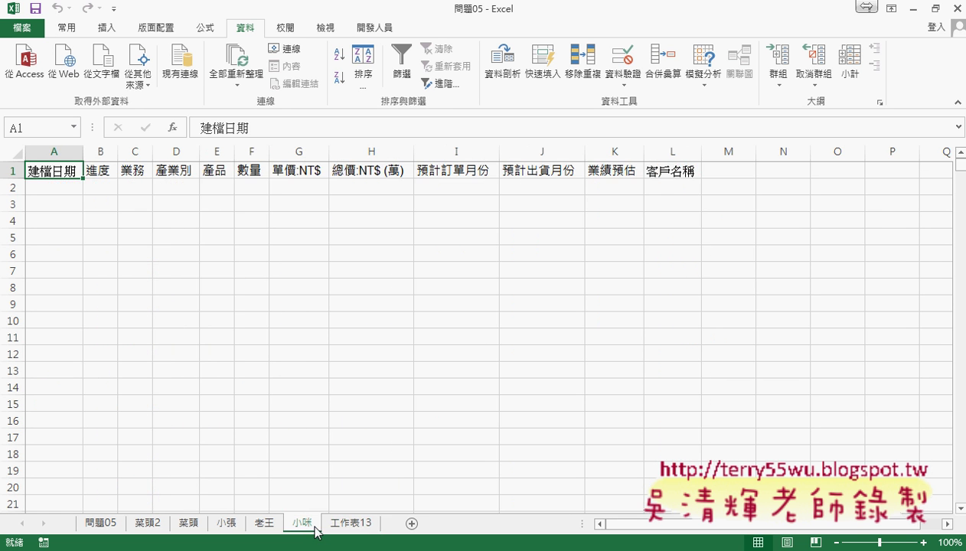
{"action": "left_click", "coordinate": [355, 526]}
{"action": "left_click", "coordinate": [298, 524]}
{"action": "left_click", "coordinate": [265, 523]}
{"action": "left_click", "coordinate": [300, 524]}
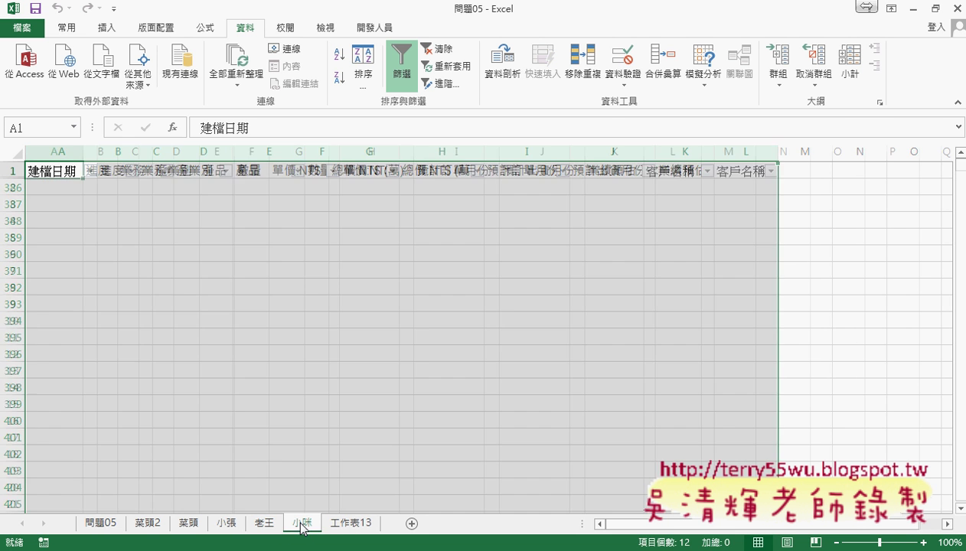
{"action": "left_click", "coordinate": [266, 523]}
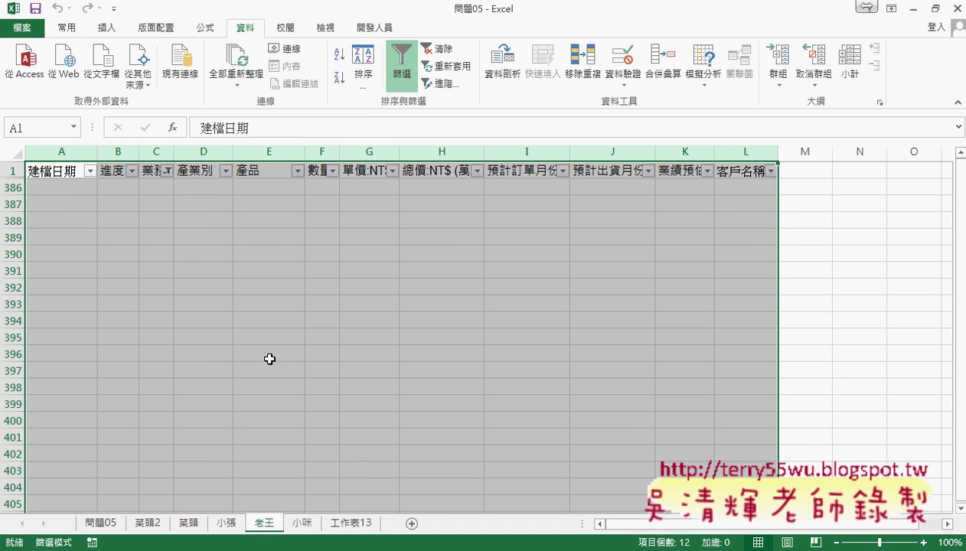
{"action": "left_click", "coordinate": [402, 65]}
{"action": "left_click", "coordinate": [356, 524]}
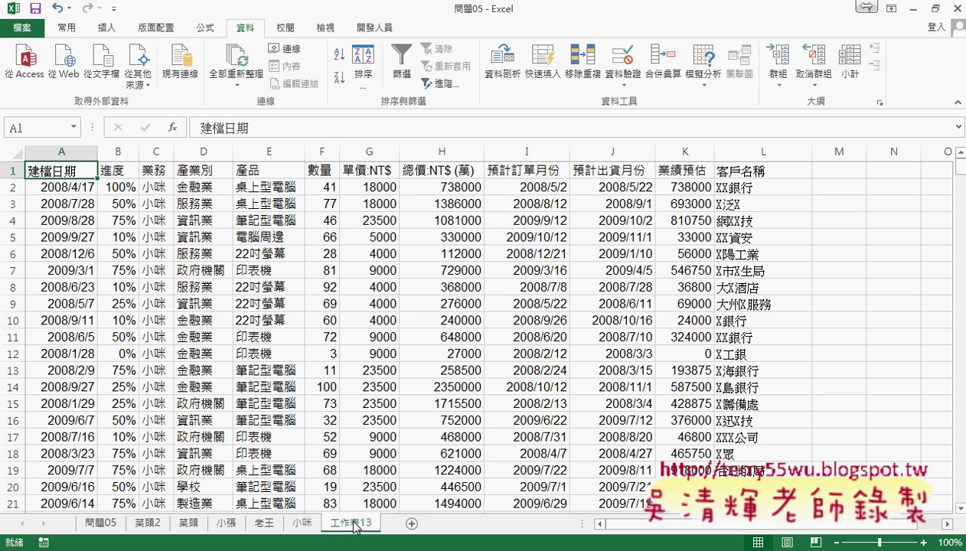
Bring the VBA editor forward and highlight the On Error Resume Next line
{"action": "left_click", "coordinate": [352, 550]}
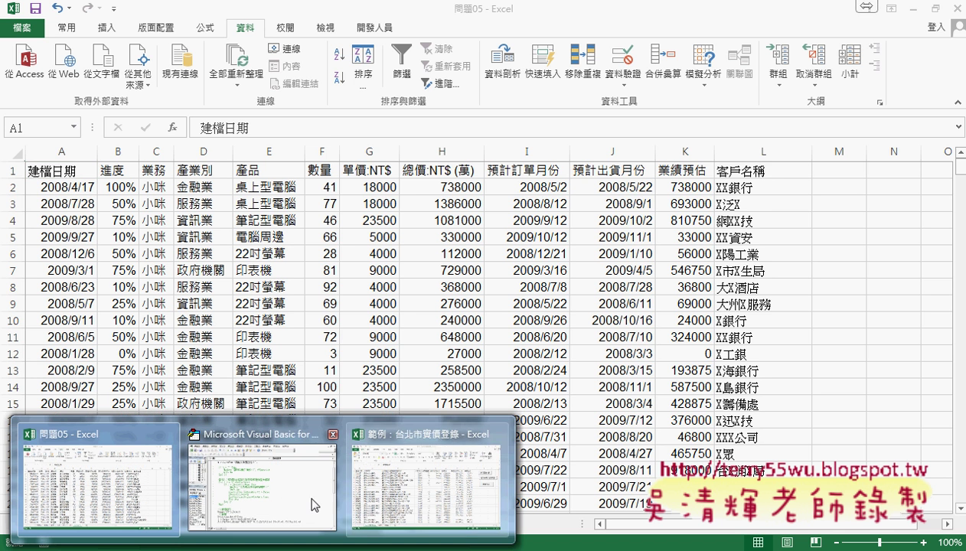
{"action": "left_click", "coordinate": [314, 506]}
{"action": "scroll", "coordinate": [498, 179], "scroll_direction": "up", "scroll_amount": 1}
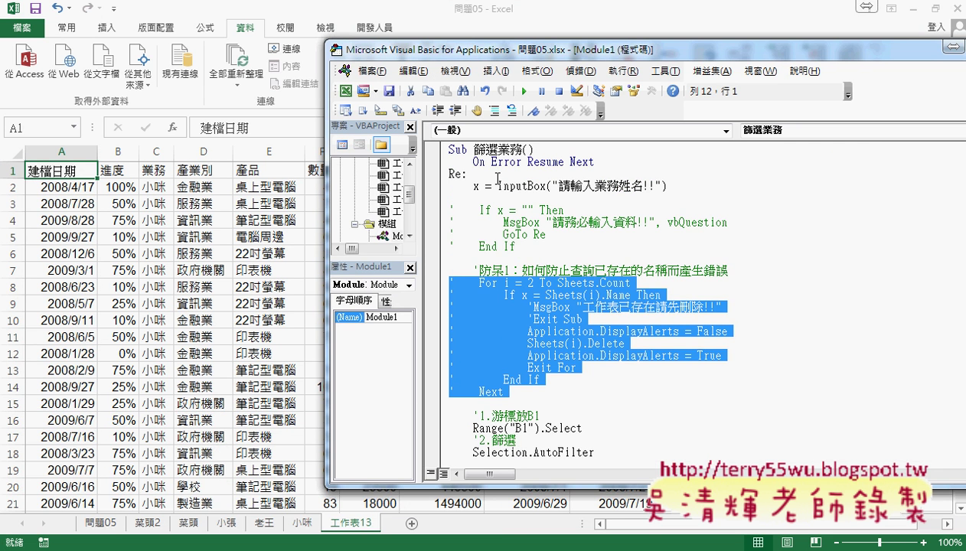
{"action": "left_click_drag", "start_coordinate": [472, 161], "coordinate": [632, 161]}
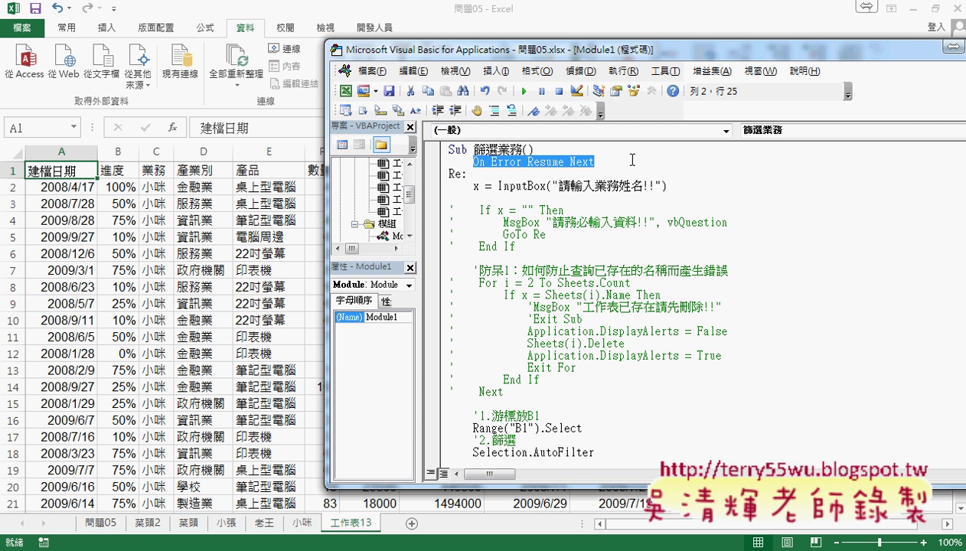
Comment out On Error Resume Next with an apostrophe, then delete the apostrophe again
{"action": "left_click", "coordinate": [472, 162]}
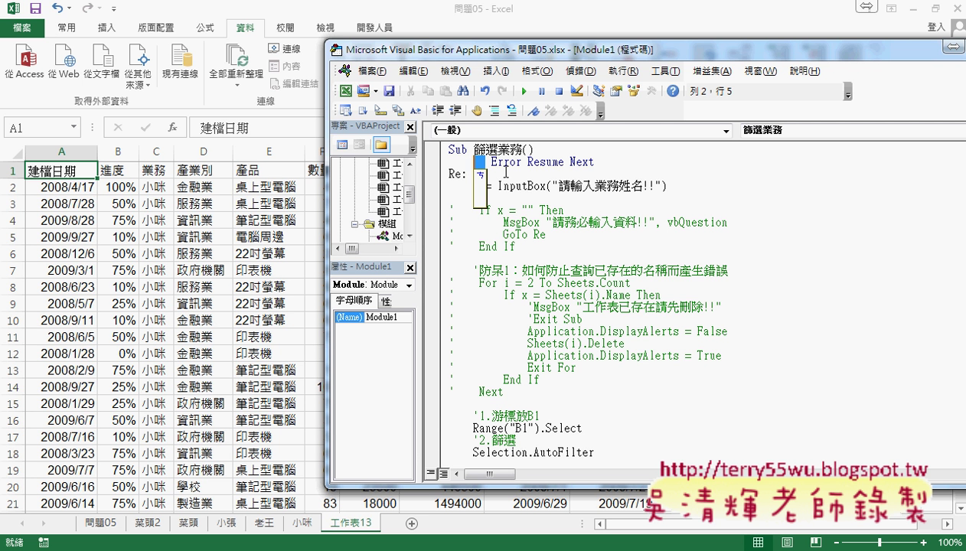
{"action": "type", "text": "'"}
{"action": "left_click", "coordinate": [520, 268]}
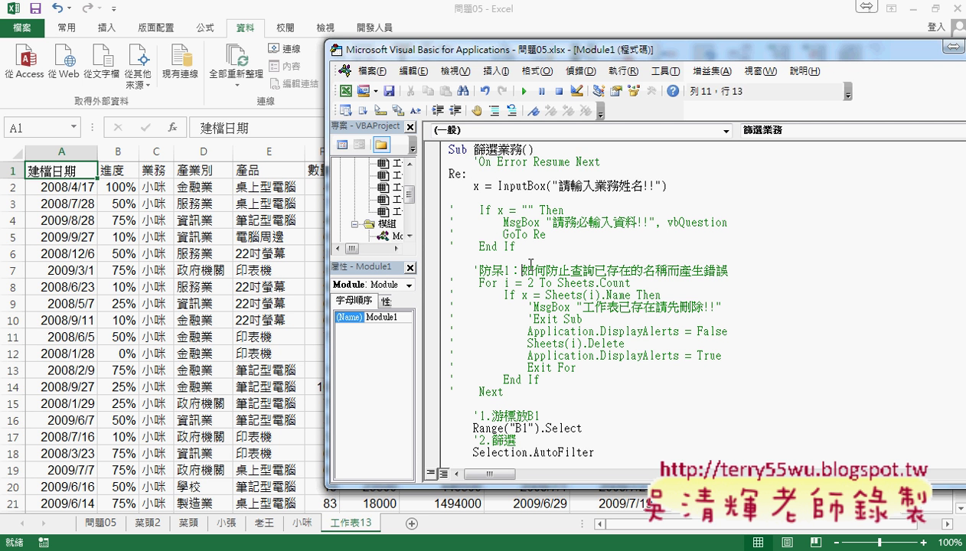
{"action": "left_click_drag", "start_coordinate": [478, 162], "coordinate": [474, 162]}
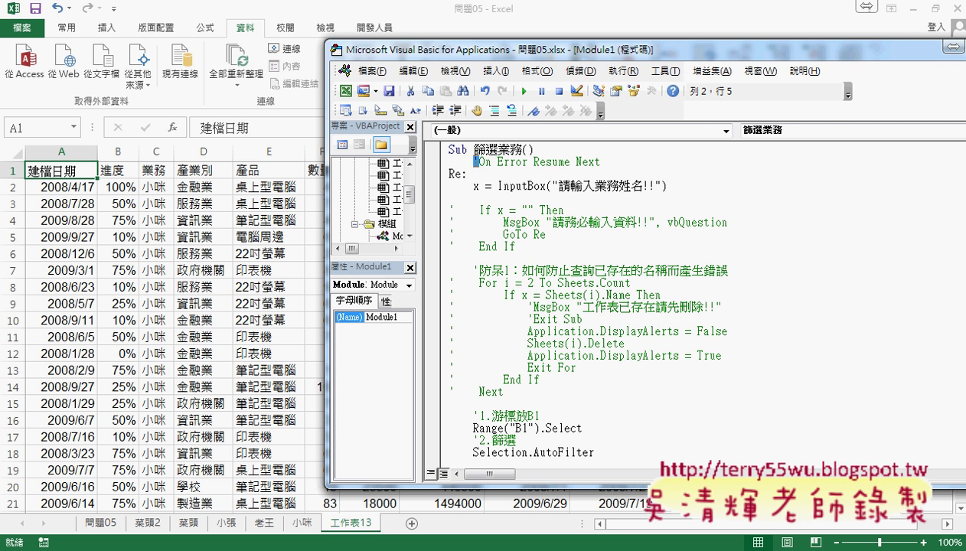
{"action": "key", "text": "Delete"}
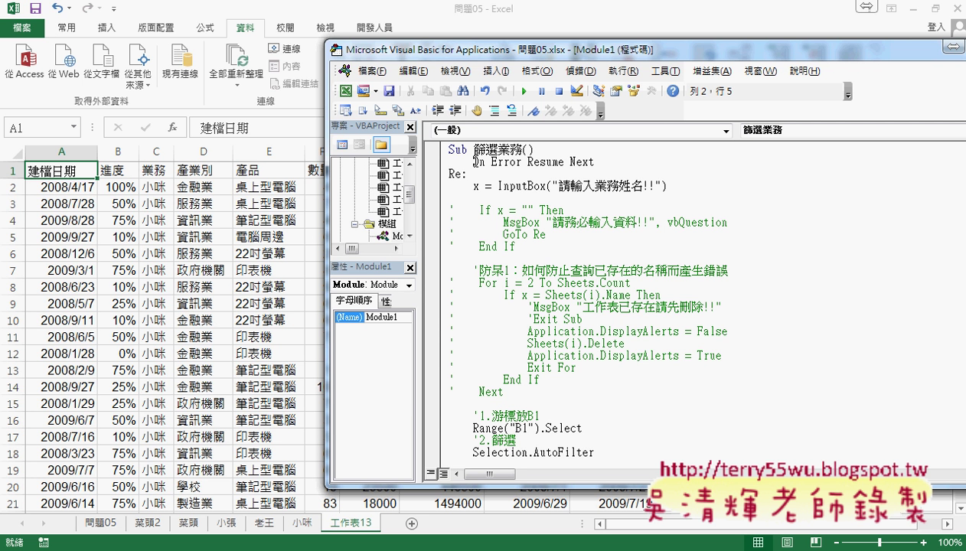
{"action": "left_click_drag", "start_coordinate": [474, 162], "coordinate": [595, 163]}
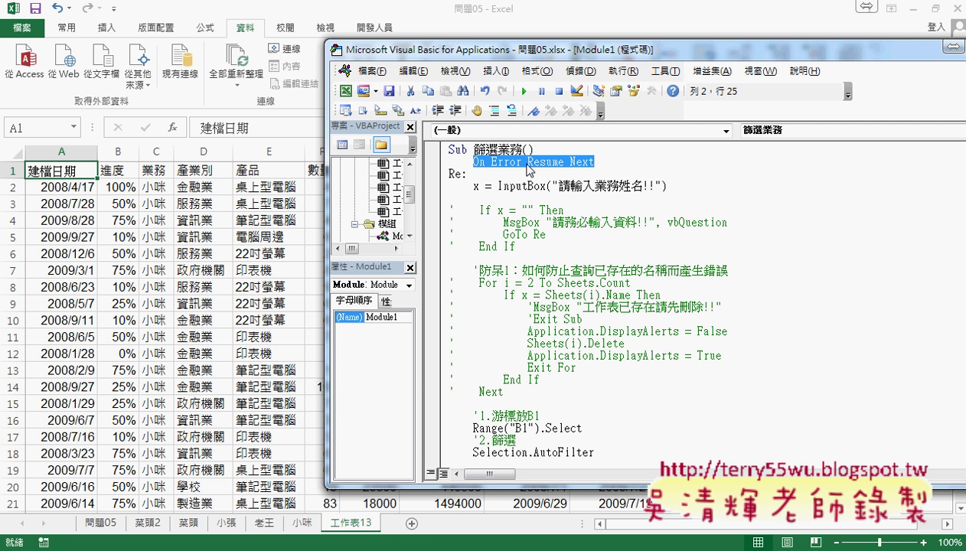
{"action": "left_click", "coordinate": [234, 540]}
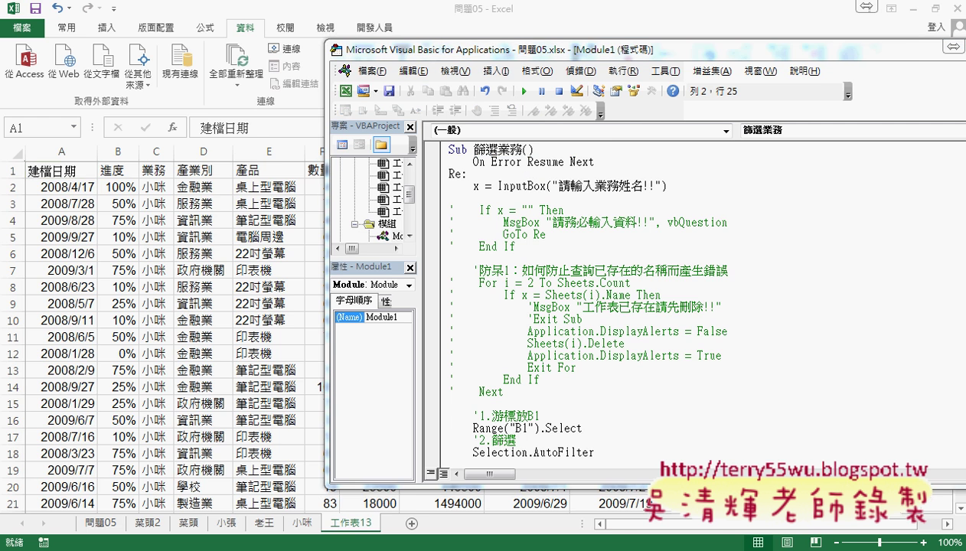
Scroll the 程式碼 notes to the 如何自動取得欄列位置 heading and highlight it
{"action": "scroll", "coordinate": [536, 391], "scroll_direction": "down", "scroll_amount": 4}
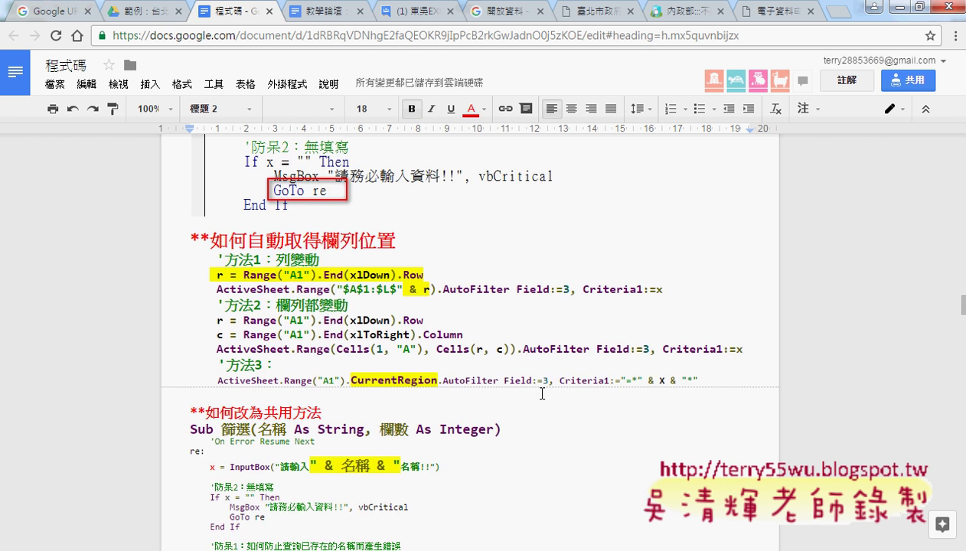
{"action": "scroll", "coordinate": [471, 302], "scroll_direction": "up", "scroll_amount": 3}
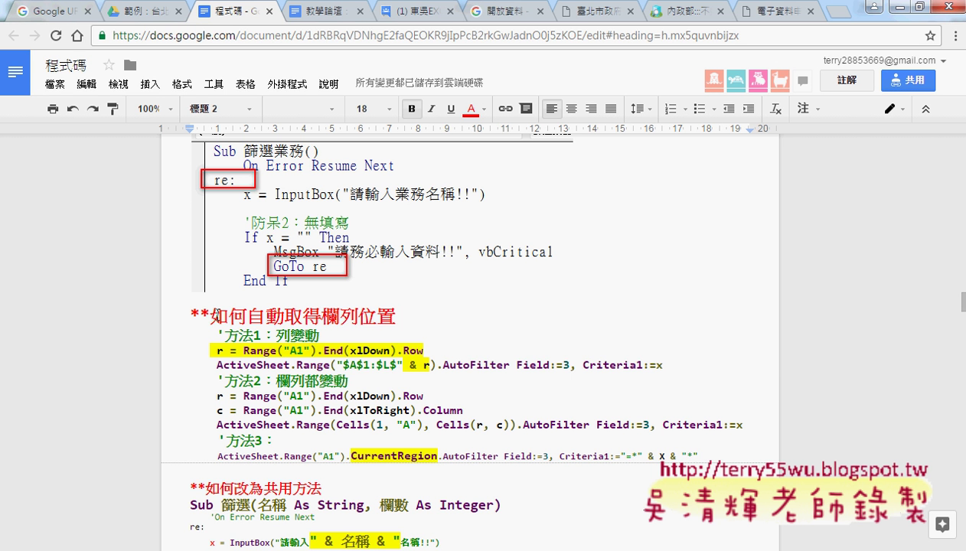
{"action": "left_click_drag", "start_coordinate": [212, 316], "coordinate": [380, 315]}
{"action": "scroll", "coordinate": [306, 253], "scroll_direction": "down", "scroll_amount": 2}
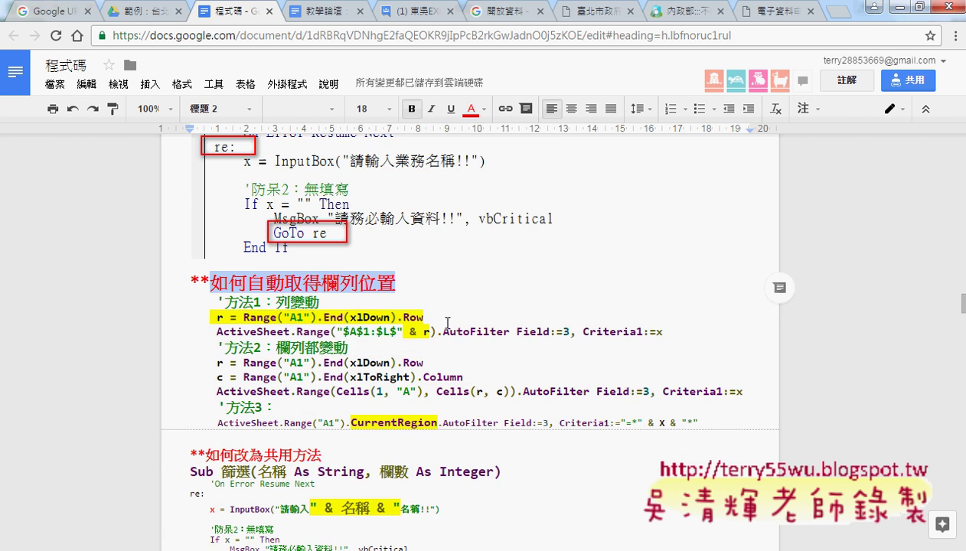
{"action": "left_click", "coordinate": [215, 200]}
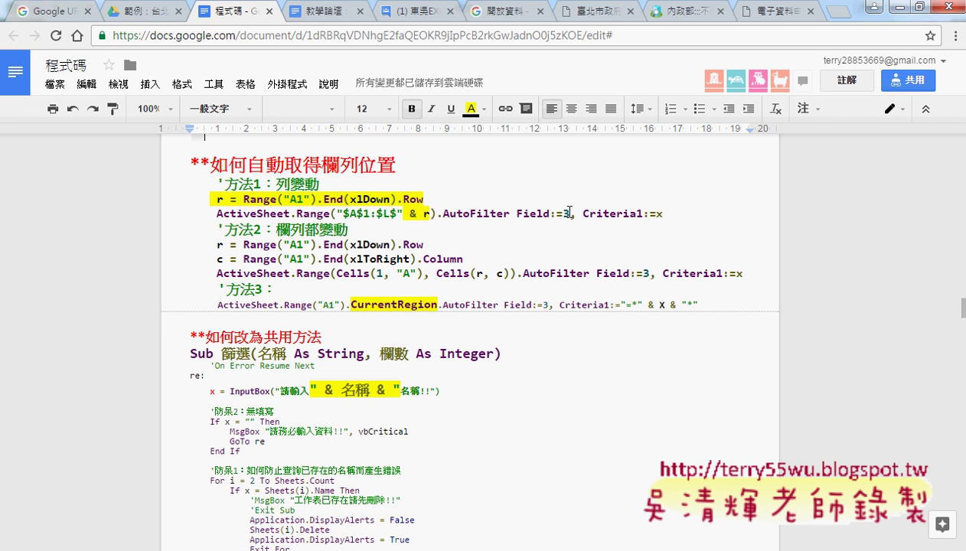
Highlight the 方法1 row lookup and 方法2's End(xlDown).Row and xlToRight Column lines
{"action": "left_click_drag", "start_coordinate": [216, 184], "coordinate": [316, 183]}
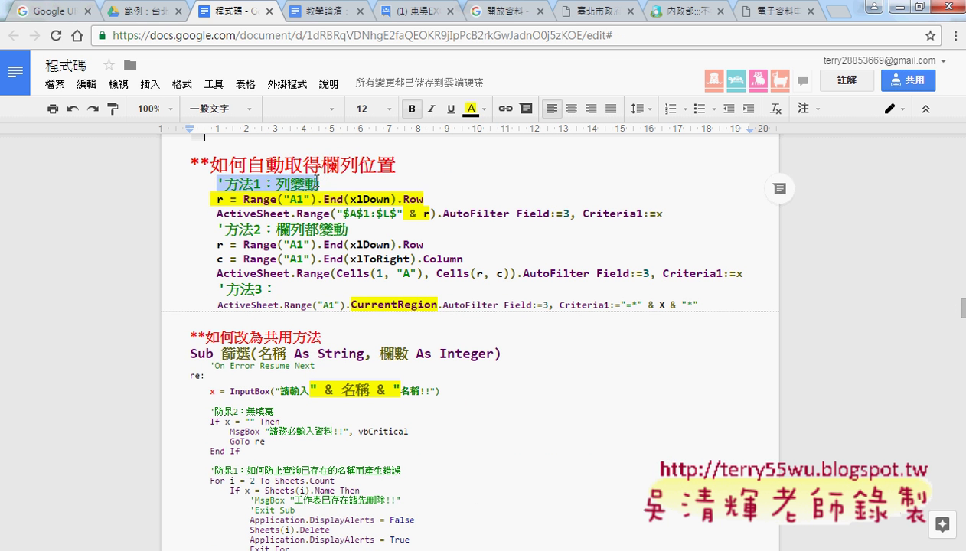
{"action": "left_click_drag", "start_coordinate": [423, 199], "coordinate": [215, 200]}
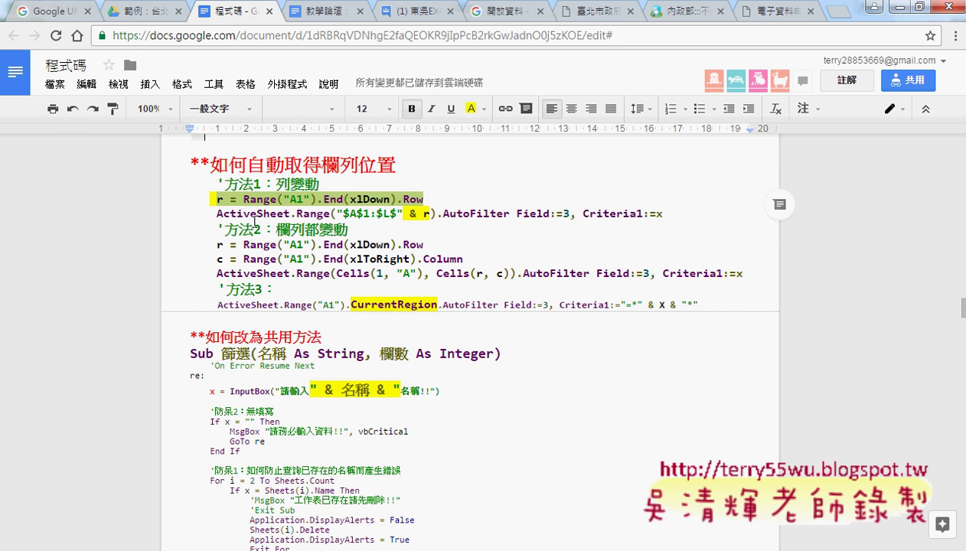
{"action": "left_click", "coordinate": [279, 230]}
{"action": "left_click_drag", "start_coordinate": [278, 229], "coordinate": [346, 230]}
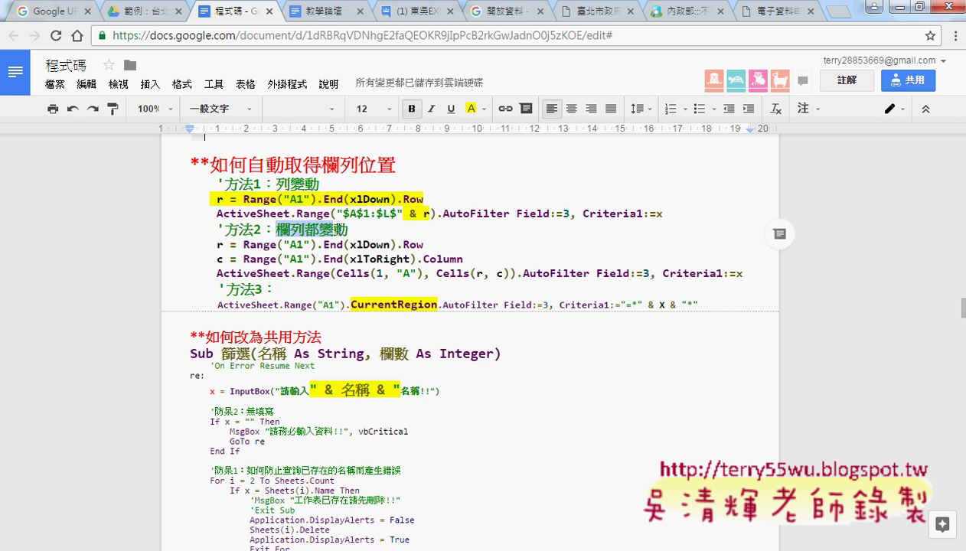
{"action": "left_click_drag", "start_coordinate": [214, 245], "coordinate": [428, 245]}
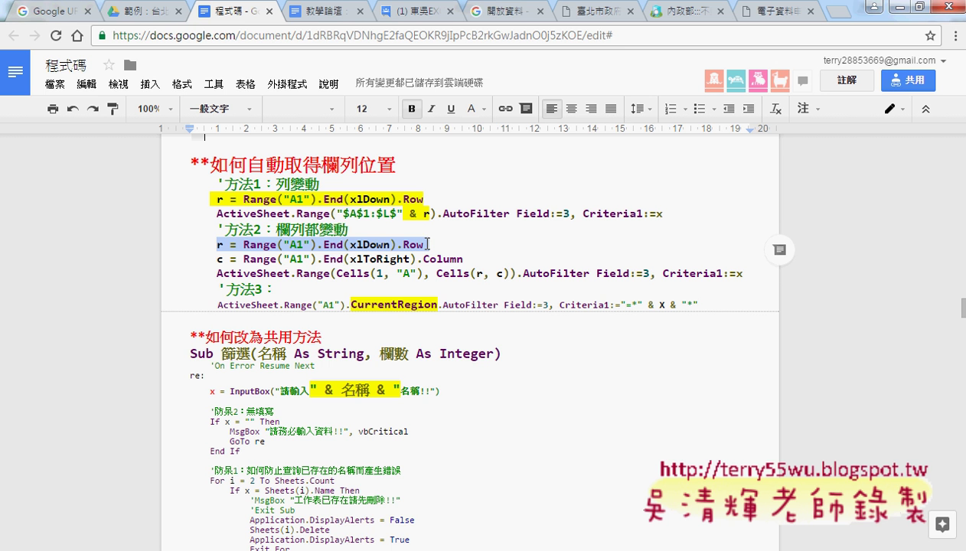
{"action": "double_click", "coordinate": [221, 260]}
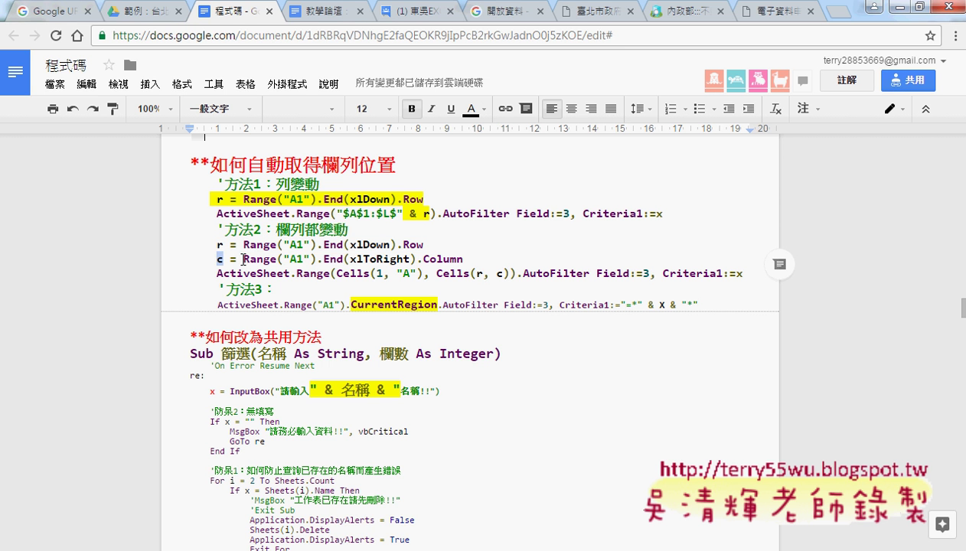
{"action": "left_click_drag", "start_coordinate": [243, 259], "coordinate": [463, 259]}
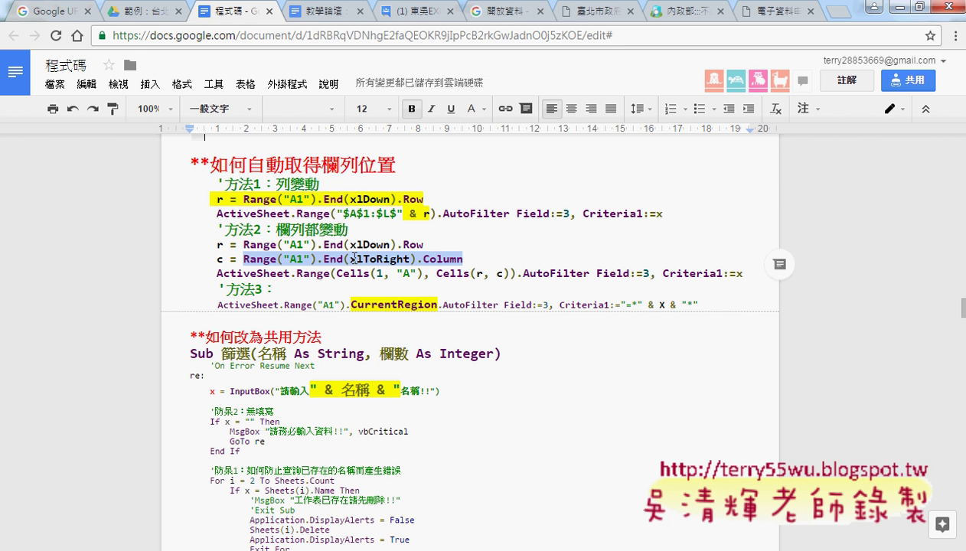
{"action": "left_click", "coordinate": [433, 260]}
{"action": "left_click_drag", "start_coordinate": [466, 258], "coordinate": [423, 259]}
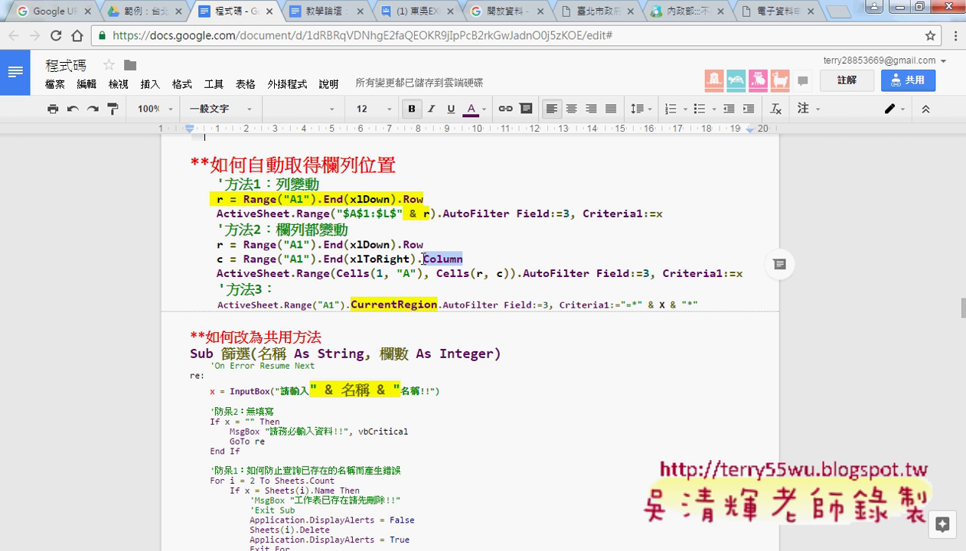
{"action": "left_click", "coordinate": [340, 273]}
Highlight Cells(1, "A") and Cells(r, c), then underline Range in red
{"action": "left_click_drag", "start_coordinate": [339, 273], "coordinate": [511, 276]}
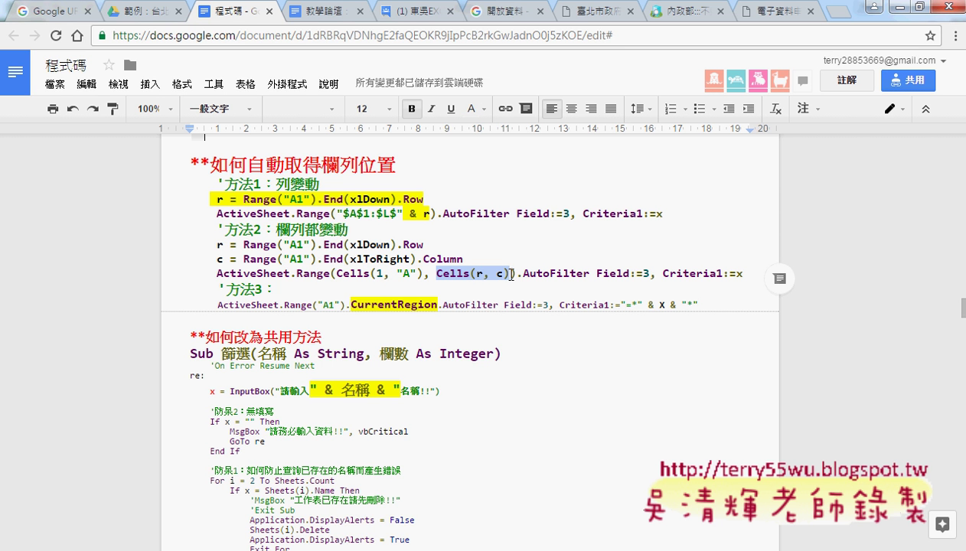
{"action": "left_click_drag", "start_coordinate": [337, 214], "coordinate": [431, 212]}
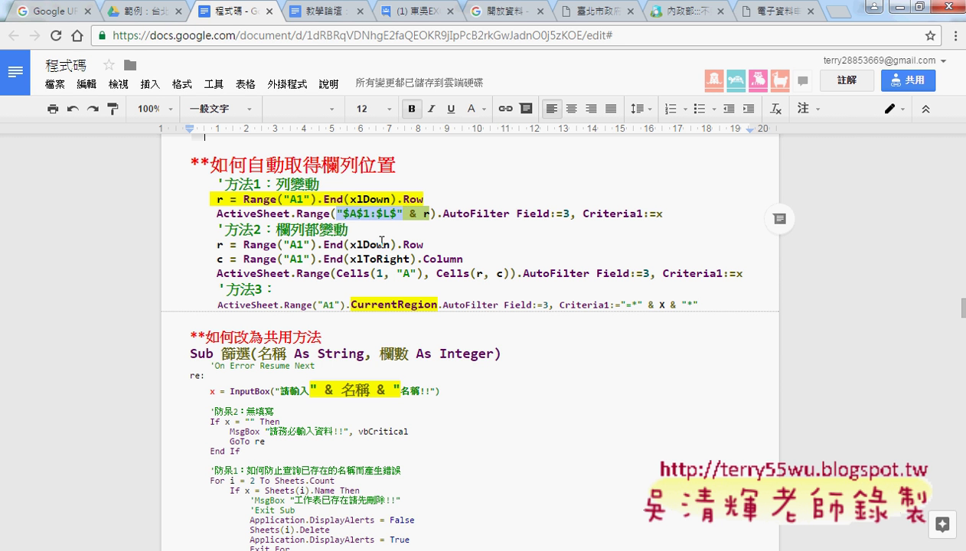
{"action": "left_click", "coordinate": [219, 259]}
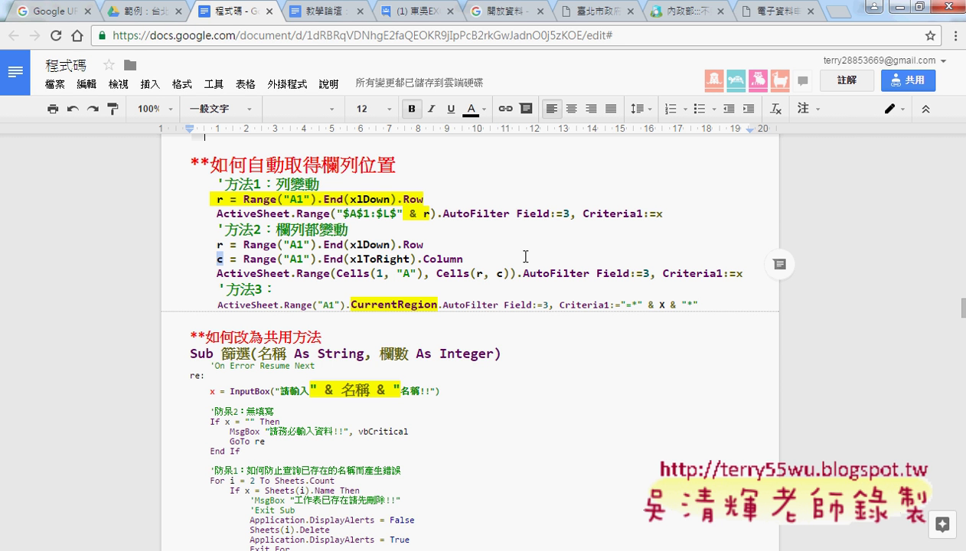
{"action": "left_click_drag", "start_coordinate": [336, 274], "coordinate": [416, 273]}
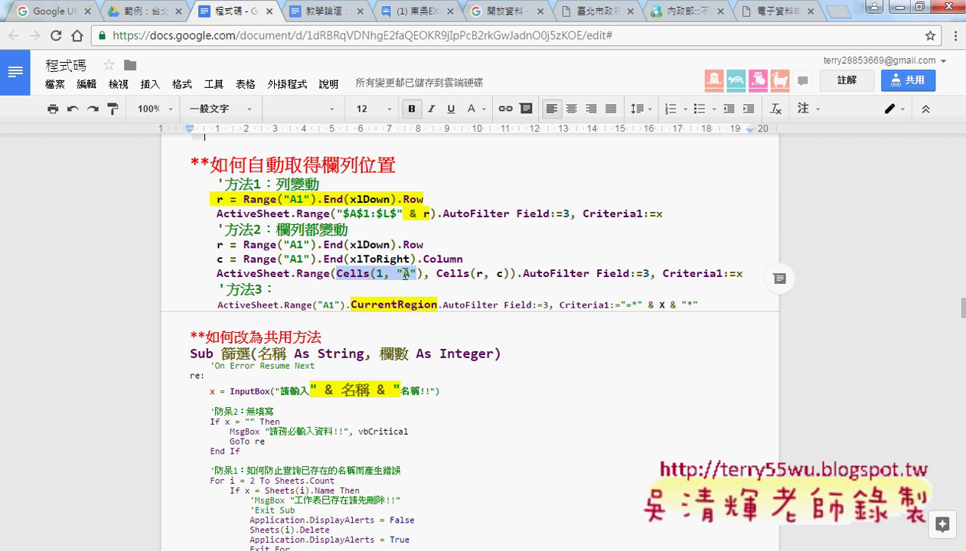
{"action": "left_click_drag", "start_coordinate": [436, 274], "coordinate": [506, 272]}
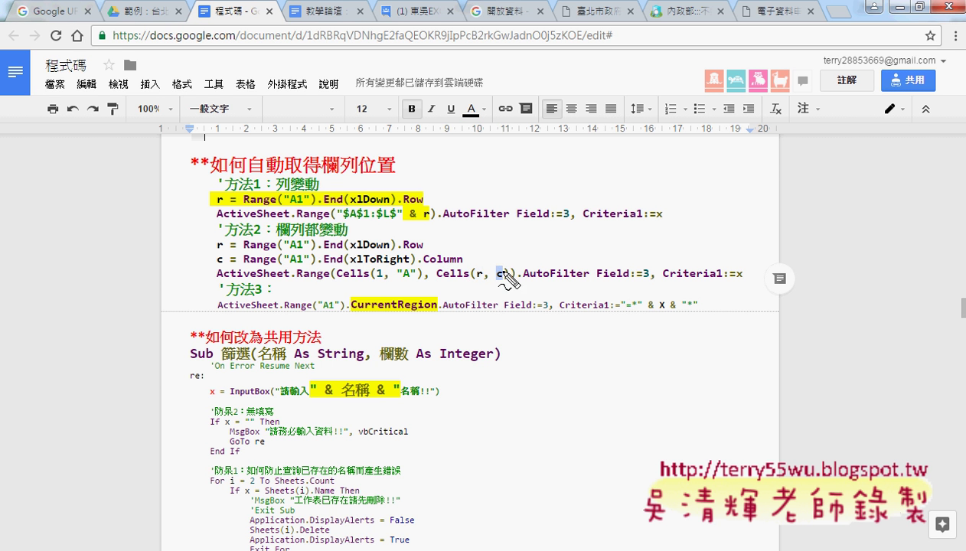
{"action": "left_click_drag", "start_coordinate": [297, 282], "coordinate": [329, 285]}
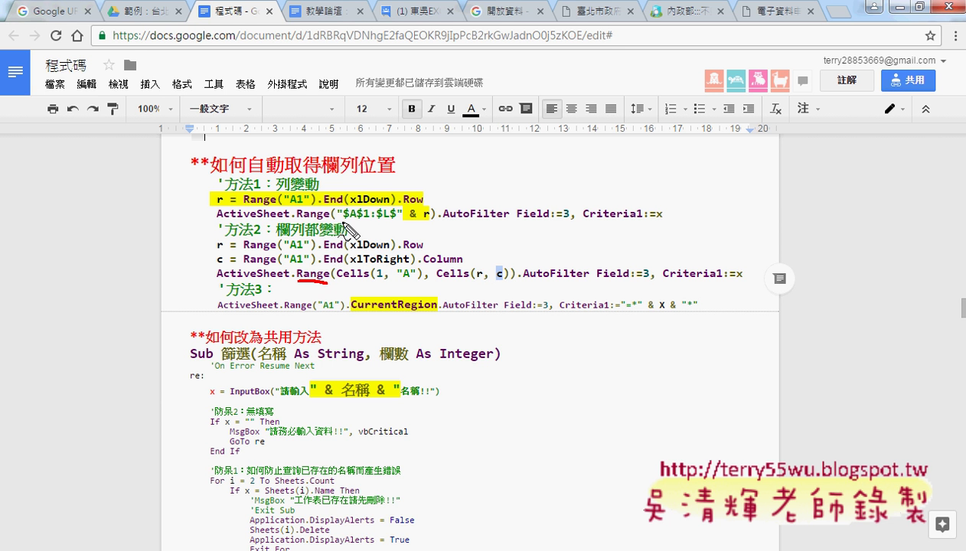
Handwrite A1:L2500 above the code and link A1 to the Cells arguments
{"action": "mouse_move", "coordinate": [472, 155]}
{"action": "left_mouse_down"}
{"action": "mouse_move", "coordinate": [473, 168]}
{"action": "mouse_move", "coordinate": [503, 157]}
{"action": "mouse_move", "coordinate": [503, 178]}
{"action": "mouse_move", "coordinate": [507, 169]}
{"action": "mouse_move", "coordinate": [523, 184]}
{"action": "mouse_move", "coordinate": [537, 168]}
{"action": "mouse_move", "coordinate": [537, 181]}
{"action": "left_mouse_up"}
{"action": "mouse_move", "coordinate": [554, 156]}
{"action": "left_mouse_down"}
{"action": "mouse_move", "coordinate": [555, 184]}
{"action": "mouse_move", "coordinate": [597, 184]}
{"action": "mouse_move", "coordinate": [602, 162]}
{"action": "mouse_move", "coordinate": [608, 180]}
{"action": "mouse_move", "coordinate": [628, 164]}
{"action": "mouse_move", "coordinate": [637, 171]}
{"action": "mouse_move", "coordinate": [655, 160]}
{"action": "left_mouse_up"}
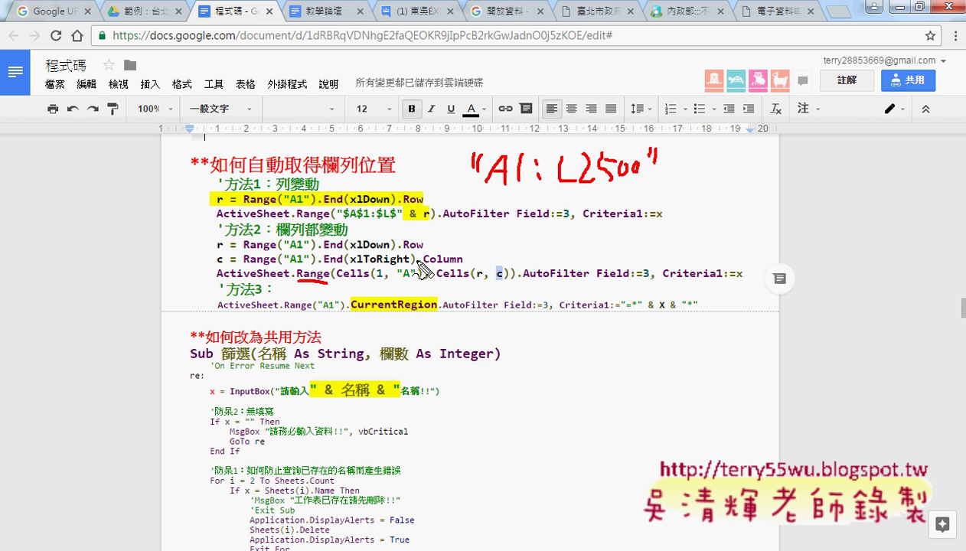
{"action": "left_click_drag", "start_coordinate": [347, 282], "coordinate": [473, 281]}
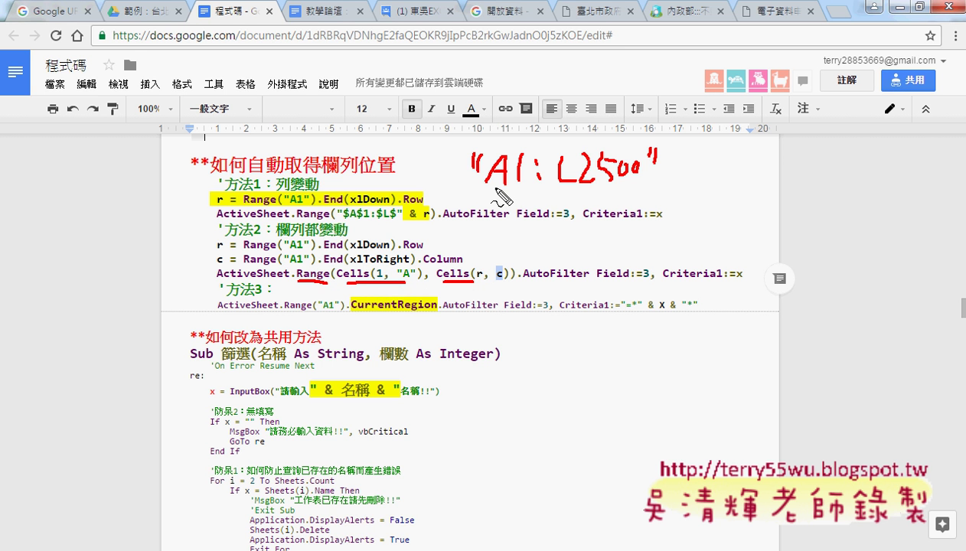
{"action": "mouse_move", "coordinate": [485, 186]}
{"action": "left_mouse_down"}
{"action": "mouse_move", "coordinate": [521, 186]}
{"action": "mouse_move", "coordinate": [400, 264]}
{"action": "mouse_move", "coordinate": [404, 242]}
{"action": "mouse_move", "coordinate": [399, 265]}
{"action": "left_mouse_up"}
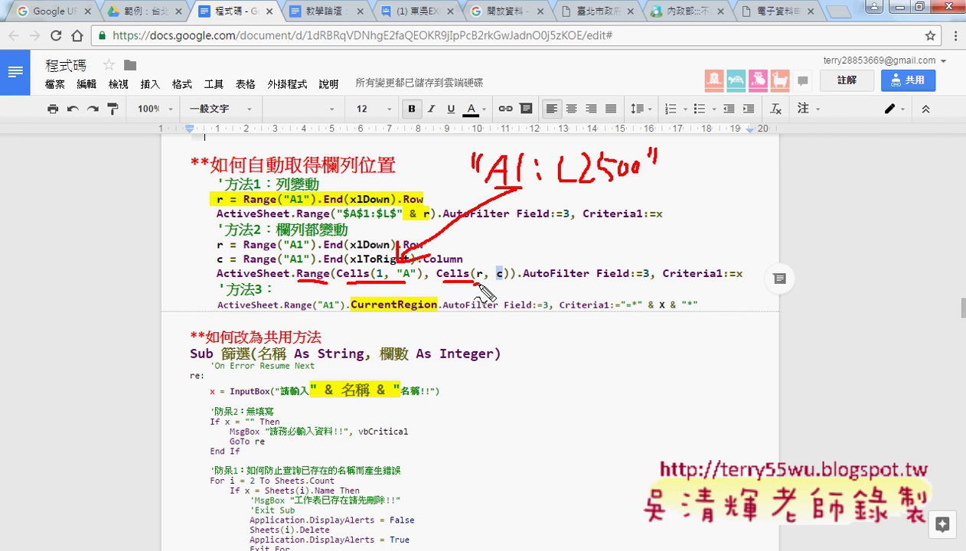
Mark c as 12 and r as 2500, box L in L2500, then clear the annotations
{"action": "left_click_drag", "start_coordinate": [494, 280], "coordinate": [504, 282]}
{"action": "mouse_move", "coordinate": [499, 247]}
{"action": "left_mouse_down"}
{"action": "mouse_move", "coordinate": [498, 262]}
{"action": "mouse_move", "coordinate": [518, 264]}
{"action": "left_mouse_up"}
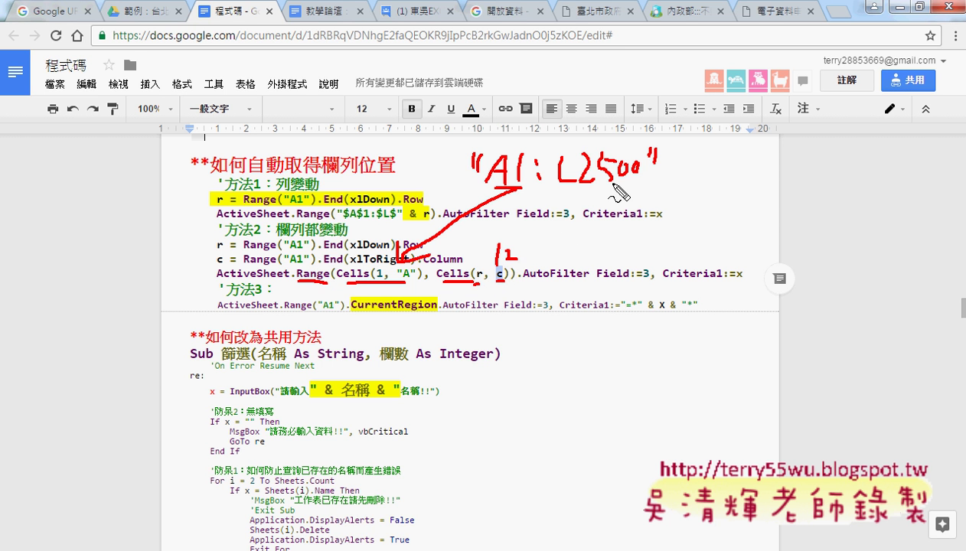
{"action": "mouse_move", "coordinate": [455, 254]}
{"action": "left_mouse_down"}
{"action": "mouse_move", "coordinate": [467, 264]}
{"action": "mouse_move", "coordinate": [480, 256]}
{"action": "left_mouse_up"}
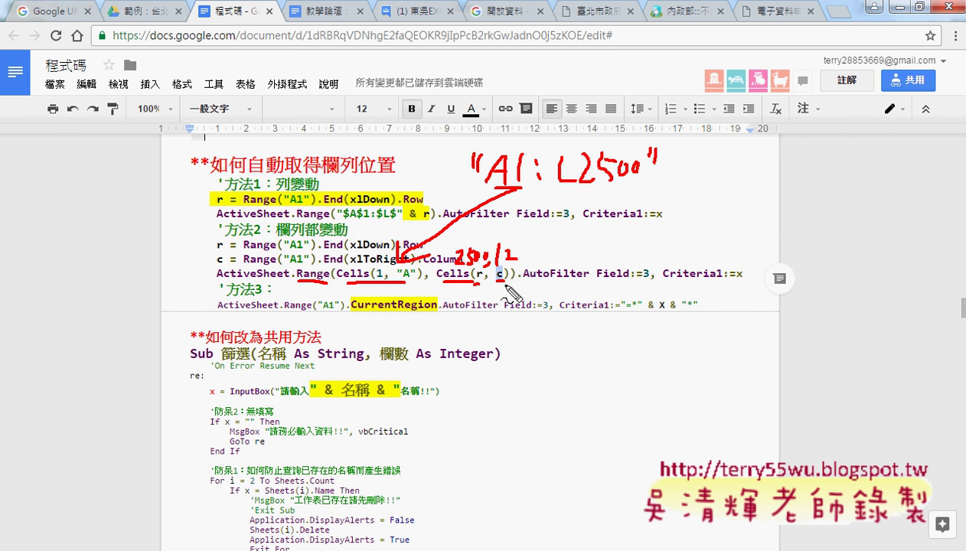
{"action": "left_click_drag", "start_coordinate": [552, 193], "coordinate": [651, 189]}
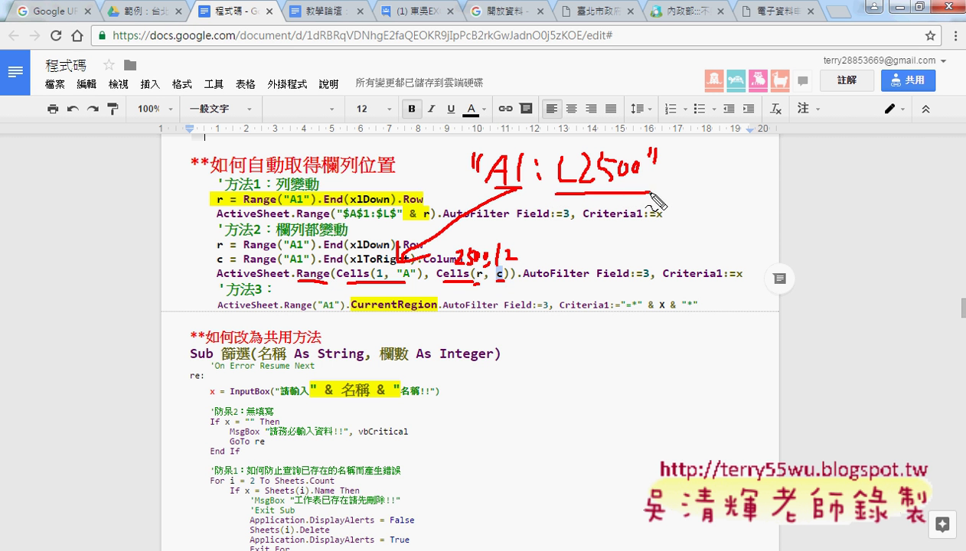
{"action": "left_click_drag", "start_coordinate": [567, 193], "coordinate": [582, 201]}
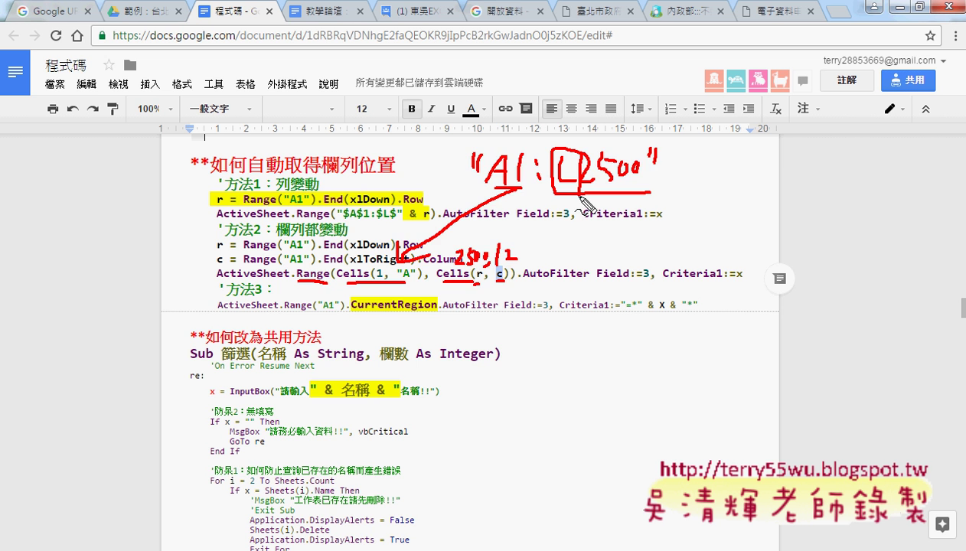
{"action": "key", "text": "Escape"}
{"action": "scroll", "coordinate": [574, 310], "scroll_direction": "down", "scroll_amount": 1}
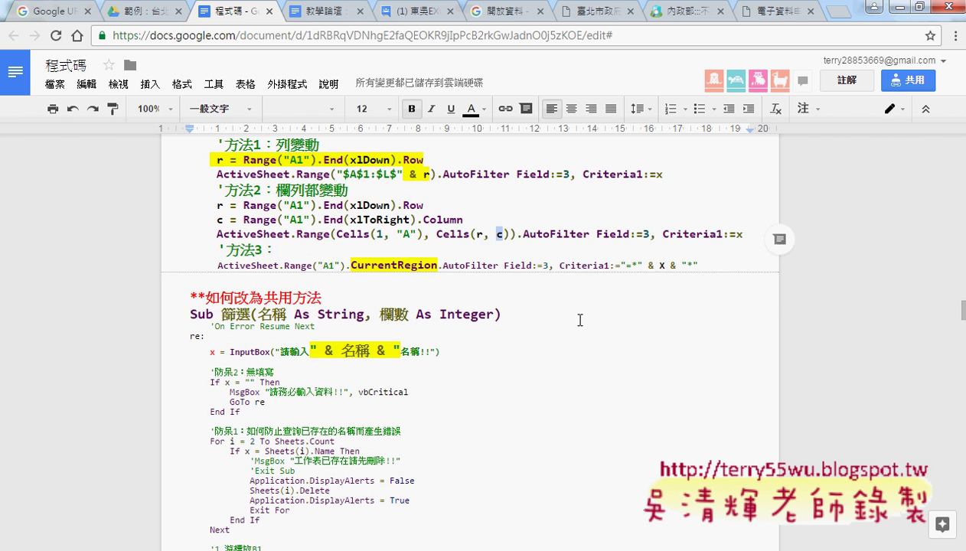
{"action": "scroll", "coordinate": [574, 310], "scroll_direction": "down", "scroll_amount": 3}
{"action": "scroll", "coordinate": [412, 216], "scroll_direction": "up", "scroll_amount": 2}
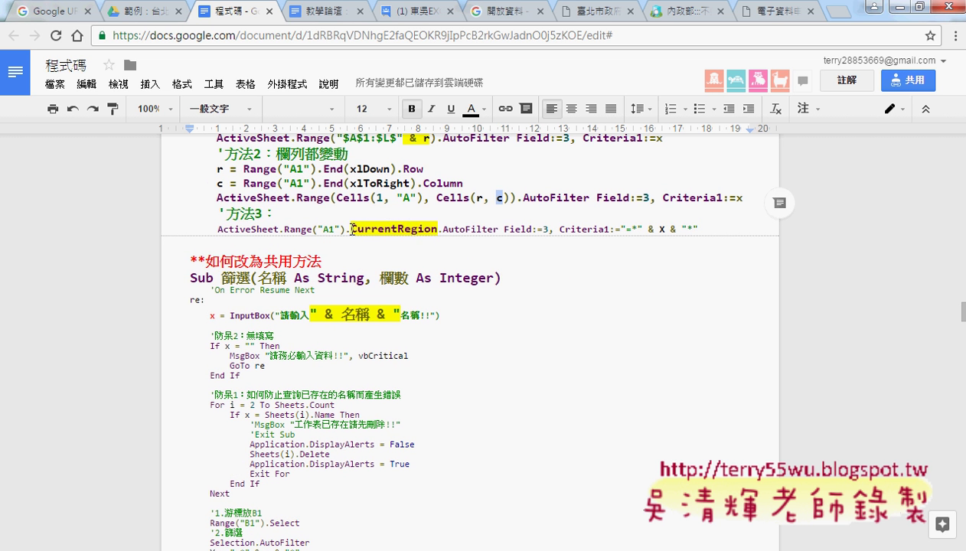
{"action": "left_click_drag", "start_coordinate": [351, 229], "coordinate": [433, 240]}
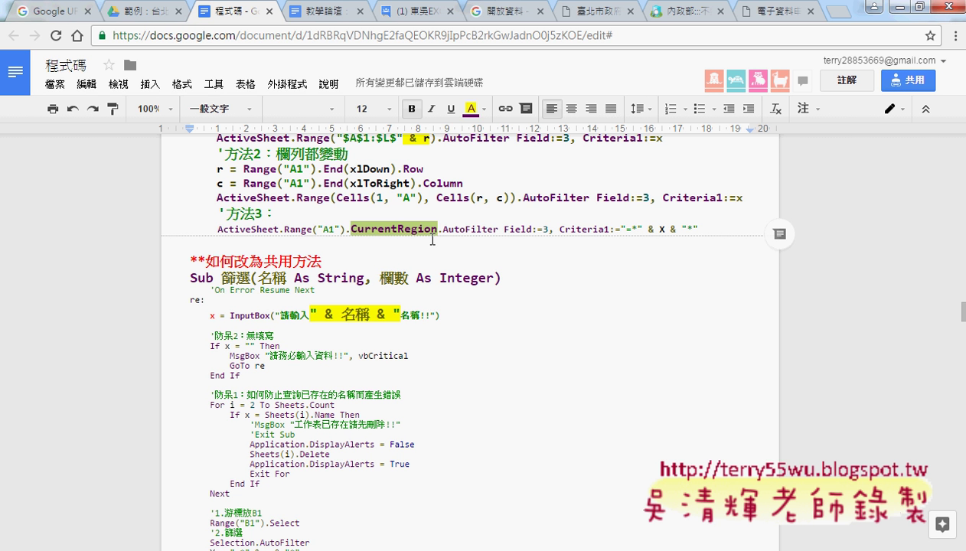
{"action": "left_click", "coordinate": [330, 230]}
{"action": "mouse_move", "coordinate": [260, 545]}
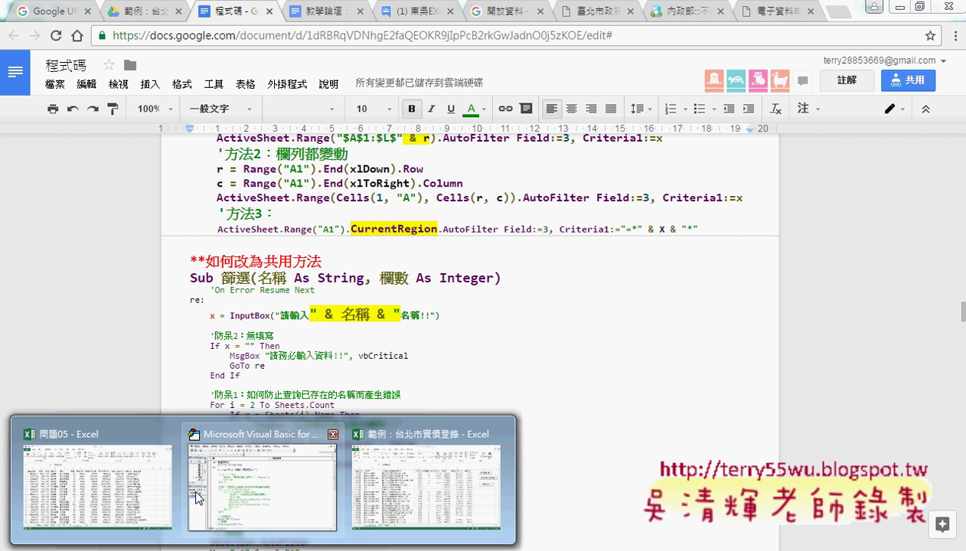
In the 問題05 workbook, select the data region extending right and down from A1
{"action": "left_click", "coordinate": [97, 487]}
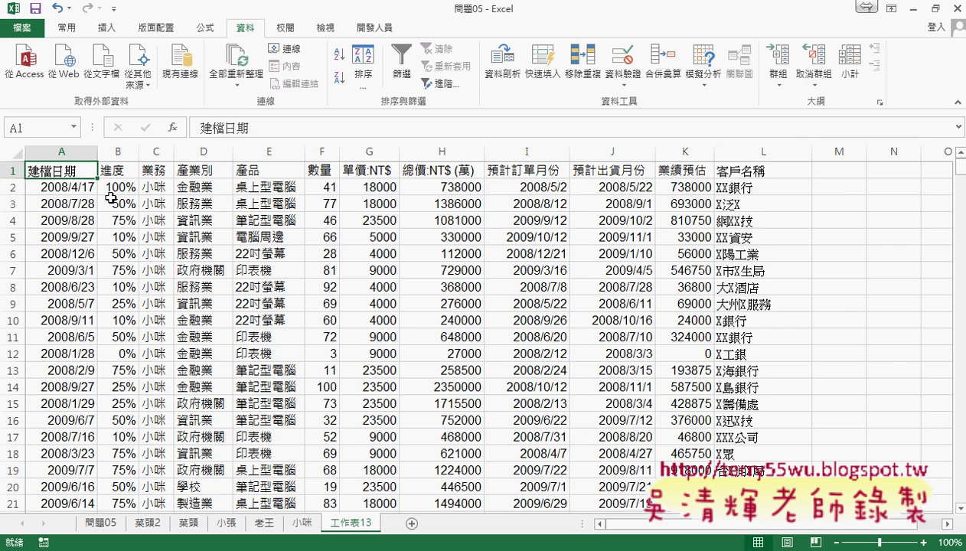
{"action": "key", "text": "ctrl+shift+Right"}
{"action": "key", "text": "ctrl+shift+Down"}
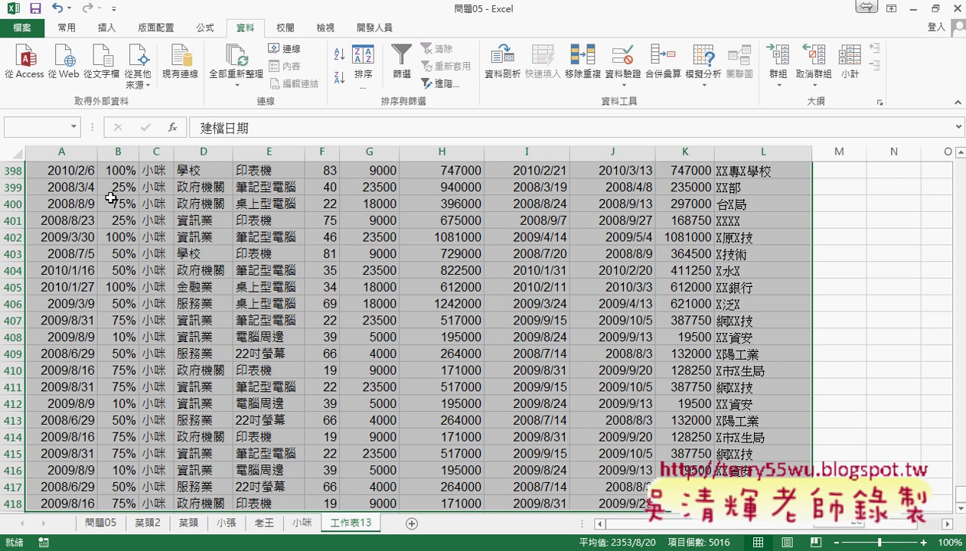
Return to cell A1 and reselect the whole data region A1:L418
{"action": "scroll", "coordinate": [111, 199], "scroll_direction": "up", "scroll_amount": 2}
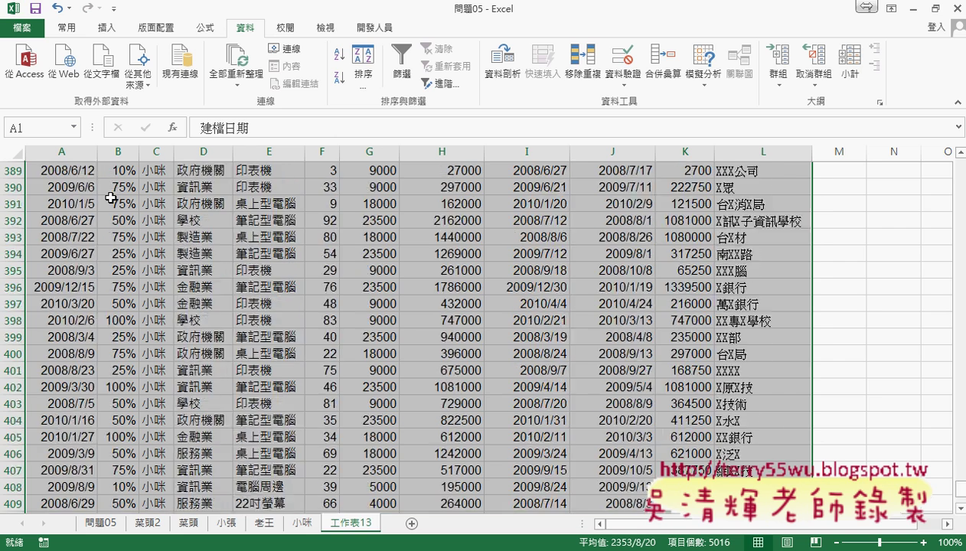
{"action": "scroll", "coordinate": [111, 199], "scroll_direction": "up", "scroll_amount": 6}
{"action": "scroll", "coordinate": [111, 198], "scroll_direction": "up", "scroll_amount": 10}
{"action": "scroll", "coordinate": [111, 198], "scroll_direction": "up", "scroll_amount": 4}
{"action": "scroll", "coordinate": [111, 199], "scroll_direction": "up", "scroll_amount": 7}
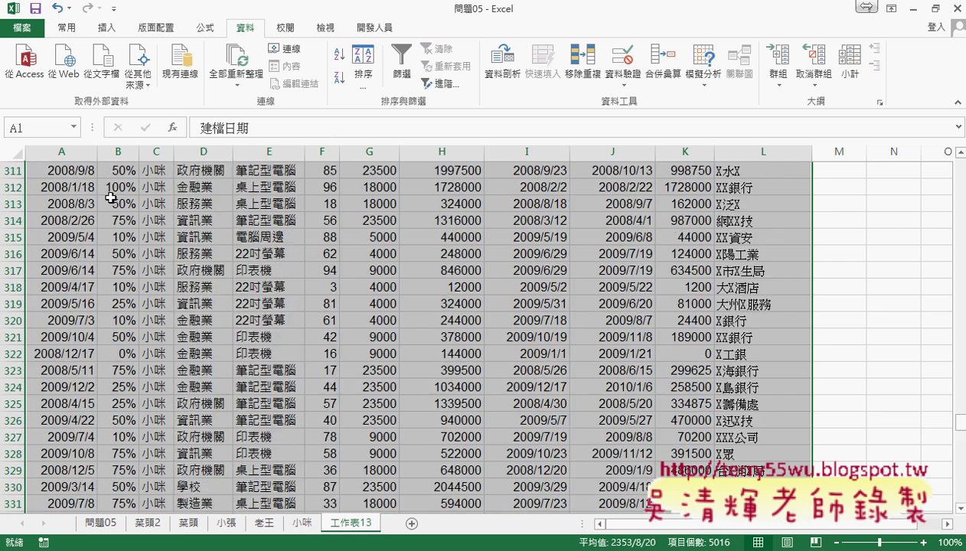
{"action": "scroll", "coordinate": [111, 198], "scroll_direction": "up", "scroll_amount": 7}
{"action": "scroll", "coordinate": [111, 199], "scroll_direction": "up", "scroll_amount": 8}
{"action": "scroll", "coordinate": [111, 198], "scroll_direction": "up", "scroll_amount": 4}
{"action": "scroll", "coordinate": [111, 198], "scroll_direction": "up", "scroll_amount": 9}
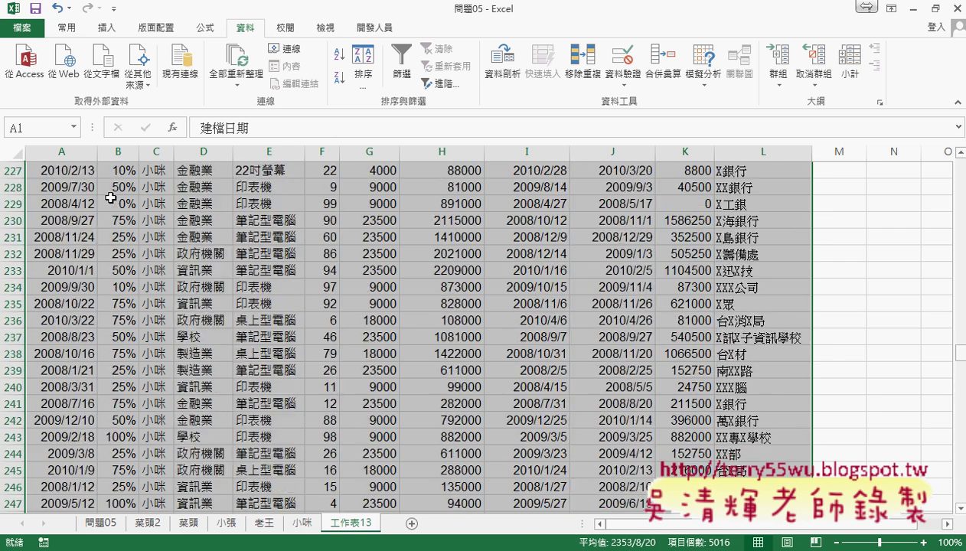
{"action": "scroll", "coordinate": [111, 198], "scroll_direction": "up", "scroll_amount": 5}
{"action": "key", "text": "ctrl+Home"}
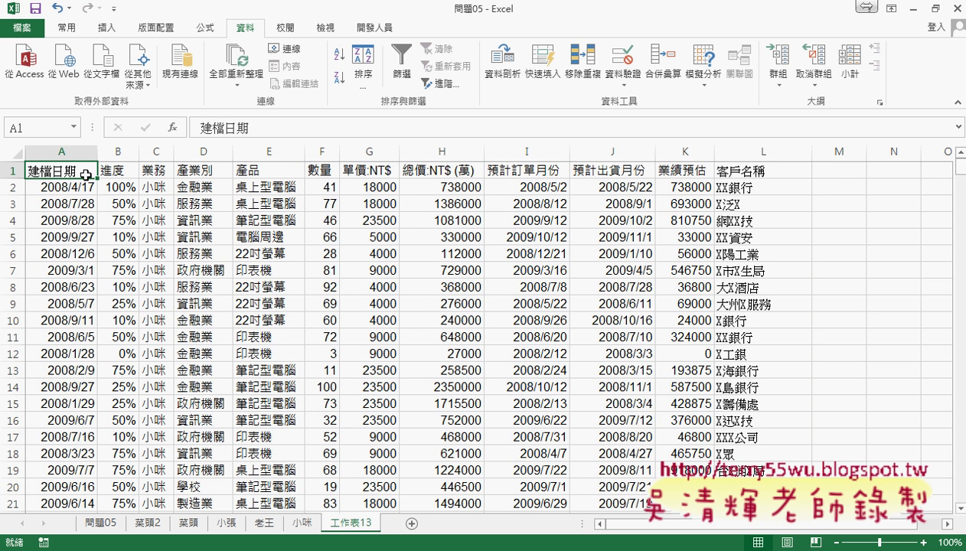
{"action": "key", "text": "ctrl+shift+End"}
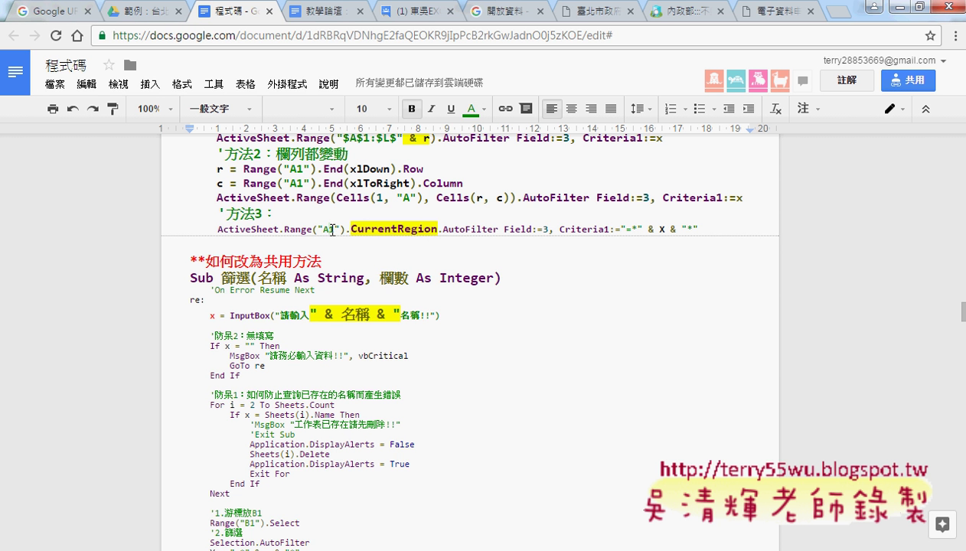
Highlight A1 in the 方法3 CurrentRegion line, then select 共用方法 in the shared-method heading
{"action": "left_click", "coordinate": [335, 229]}
{"action": "double_click", "coordinate": [334, 229]}
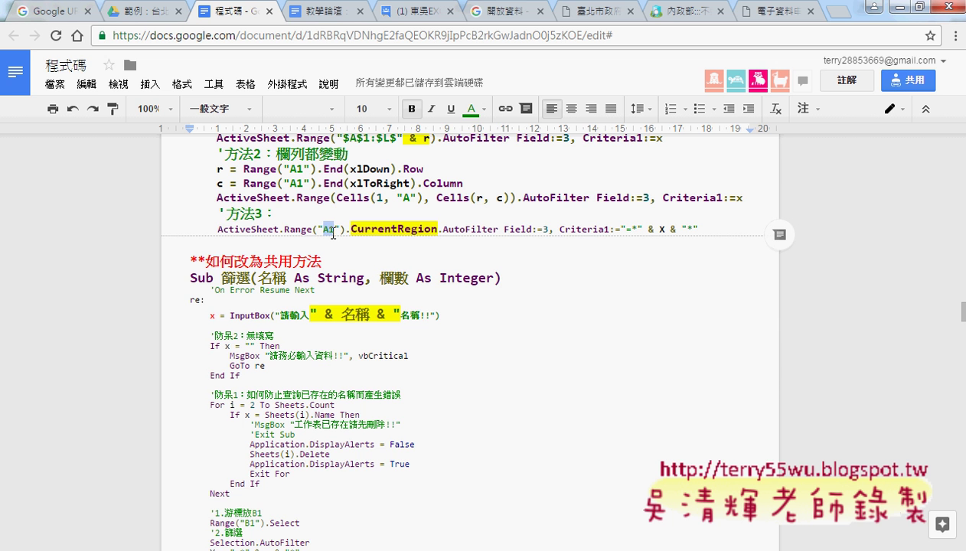
{"action": "scroll", "coordinate": [333, 234], "scroll_direction": "up", "scroll_amount": 4}
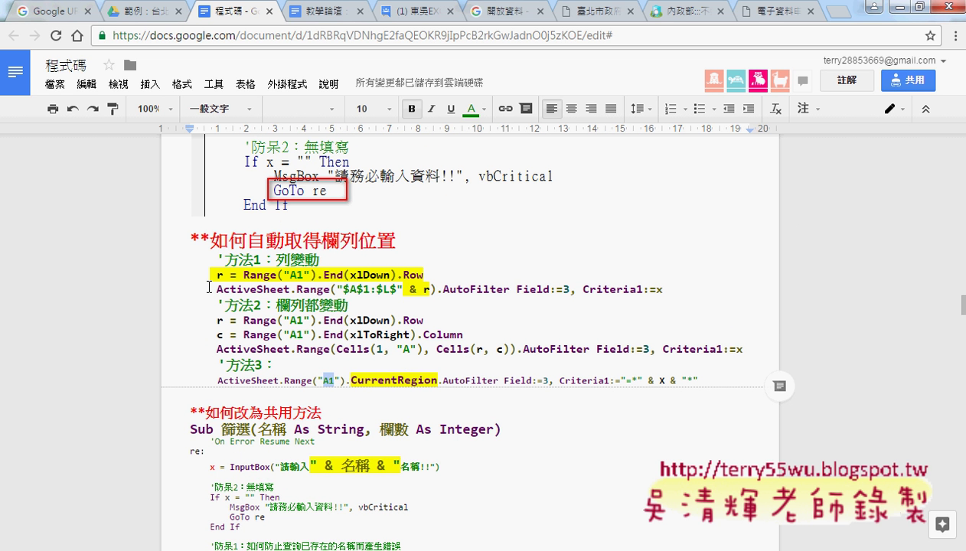
{"action": "scroll", "coordinate": [209, 286], "scroll_direction": "down", "scroll_amount": 2}
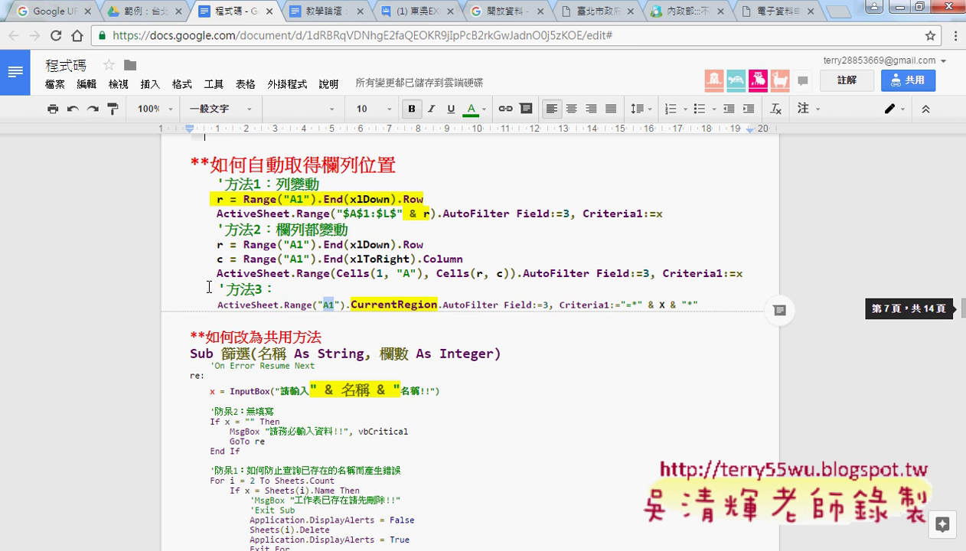
{"action": "scroll", "coordinate": [209, 286], "scroll_direction": "down", "scroll_amount": 2}
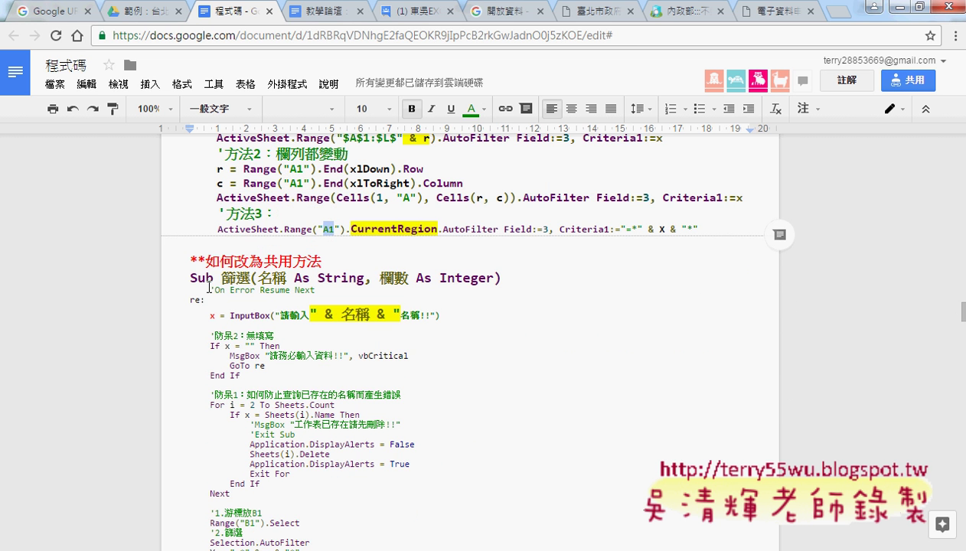
{"action": "left_click_drag", "start_coordinate": [264, 263], "coordinate": [318, 265]}
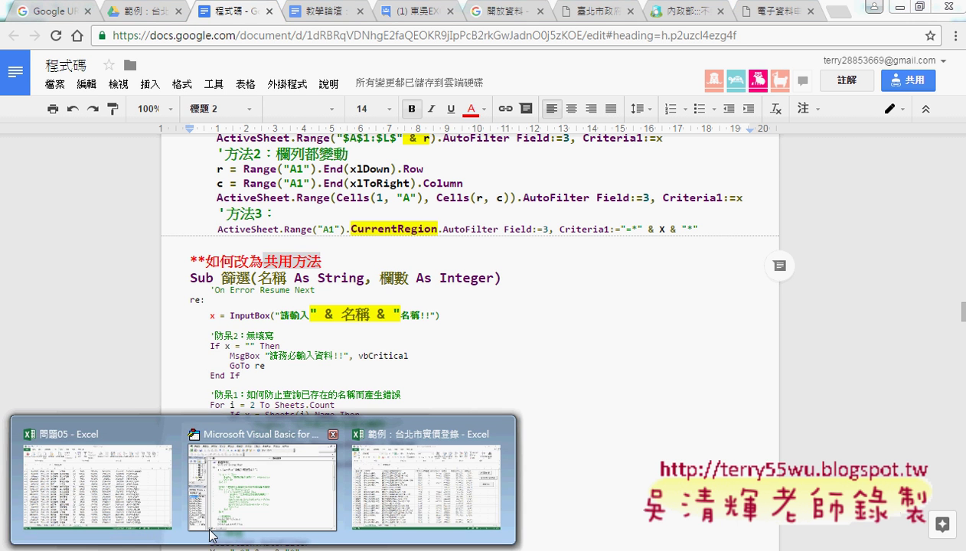
In the 問題05 sheet, select the 產業別, 產品, 客戶名稱 and 業務 columns (D, E, L, C) to compare
{"action": "left_click", "coordinate": [127, 505]}
{"action": "scroll", "coordinate": [245, 236], "scroll_direction": "up", "scroll_amount": 3}
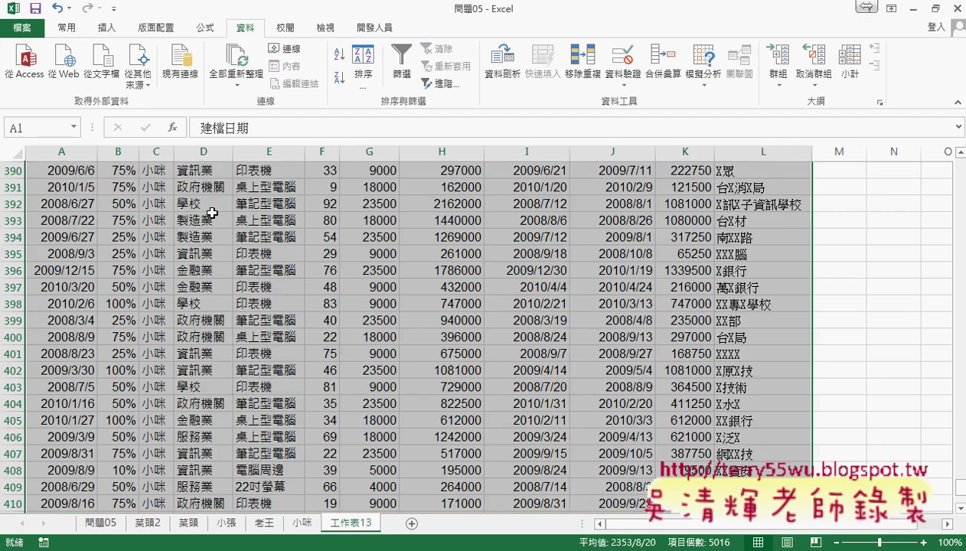
{"action": "left_click", "coordinate": [213, 219]}
{"action": "key", "text": "ctrl+Up"}
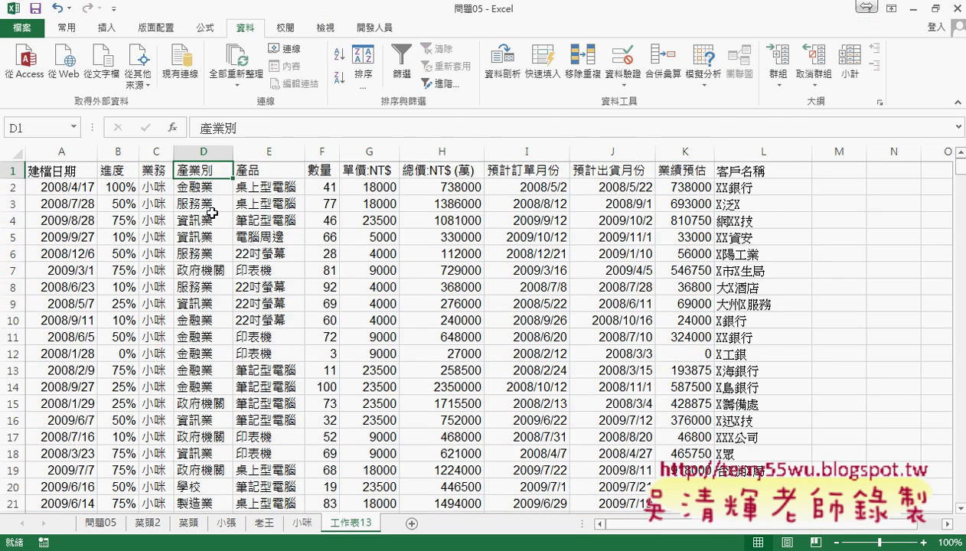
{"action": "left_click", "coordinate": [194, 149]}
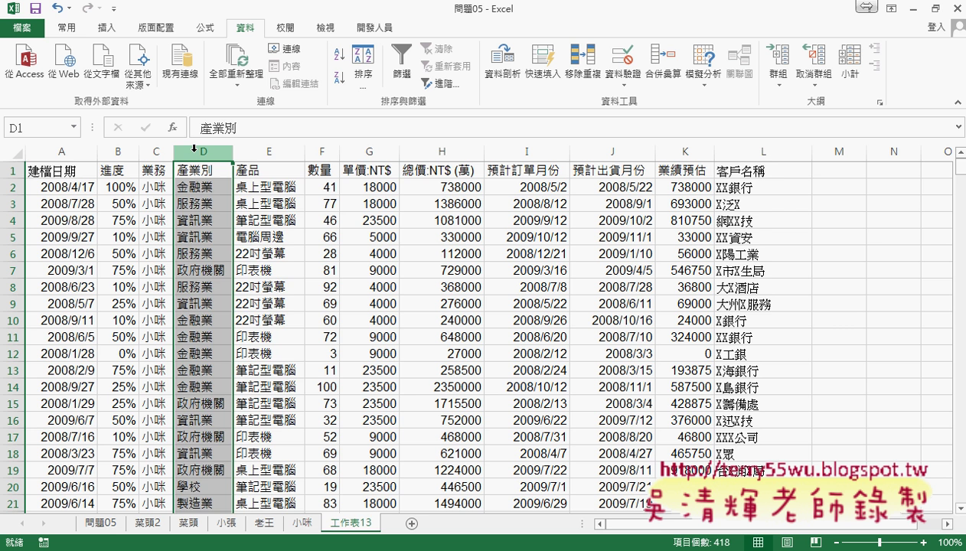
{"action": "left_click", "coordinate": [258, 152]}
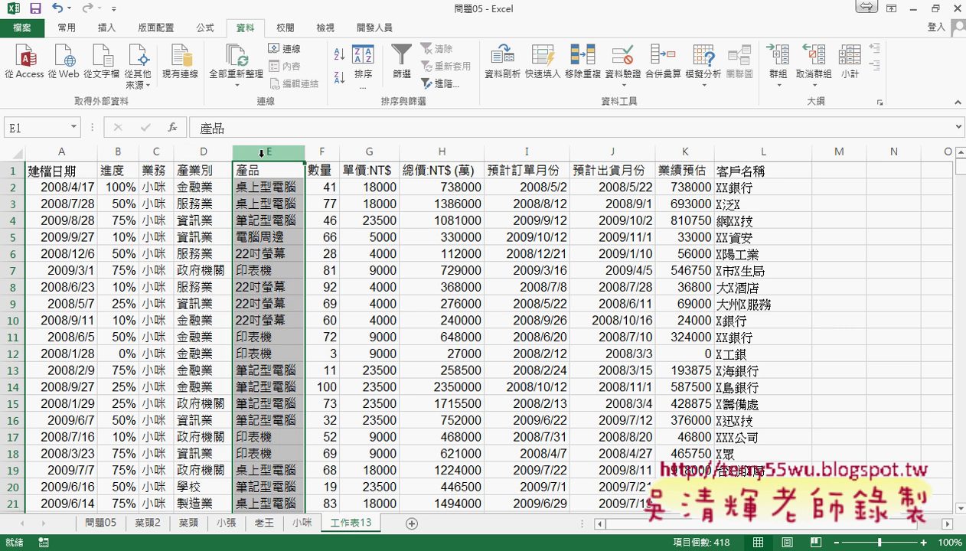
{"action": "left_click", "coordinate": [757, 153]}
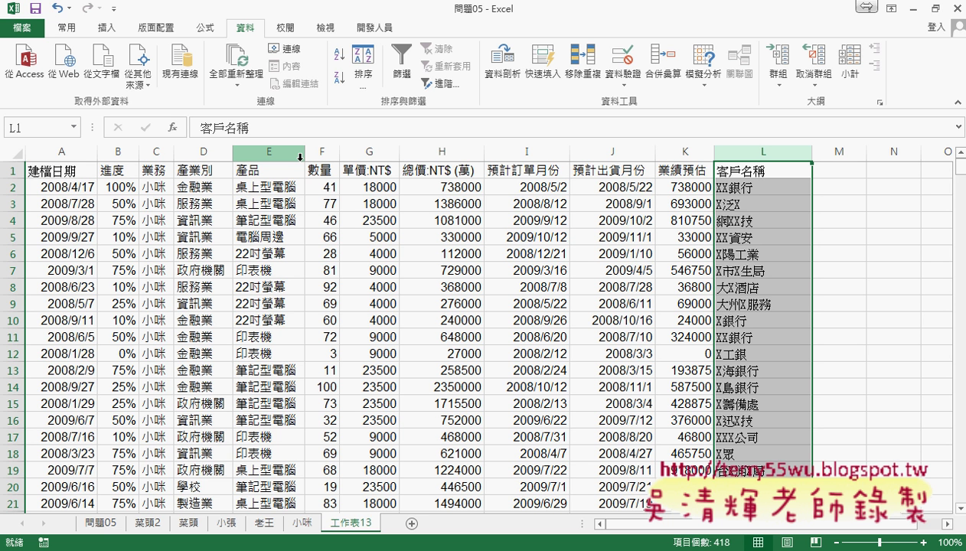
{"action": "left_click", "coordinate": [210, 152]}
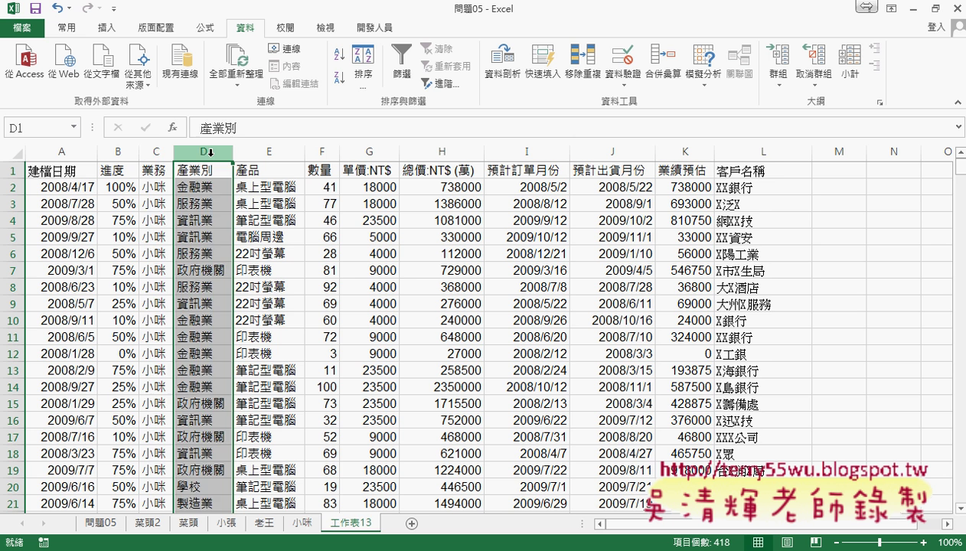
{"action": "left_click", "coordinate": [159, 152]}
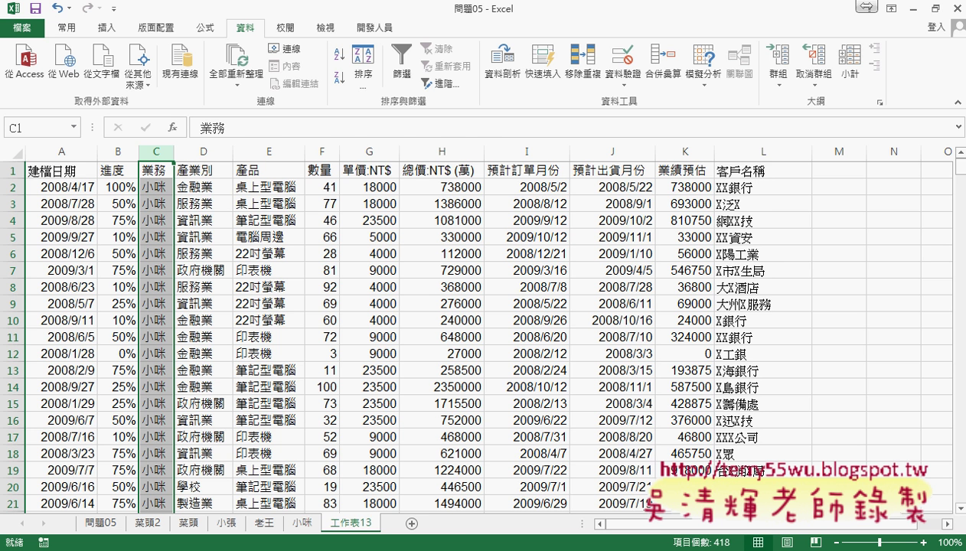
{"action": "key", "text": "alt+Tab"}
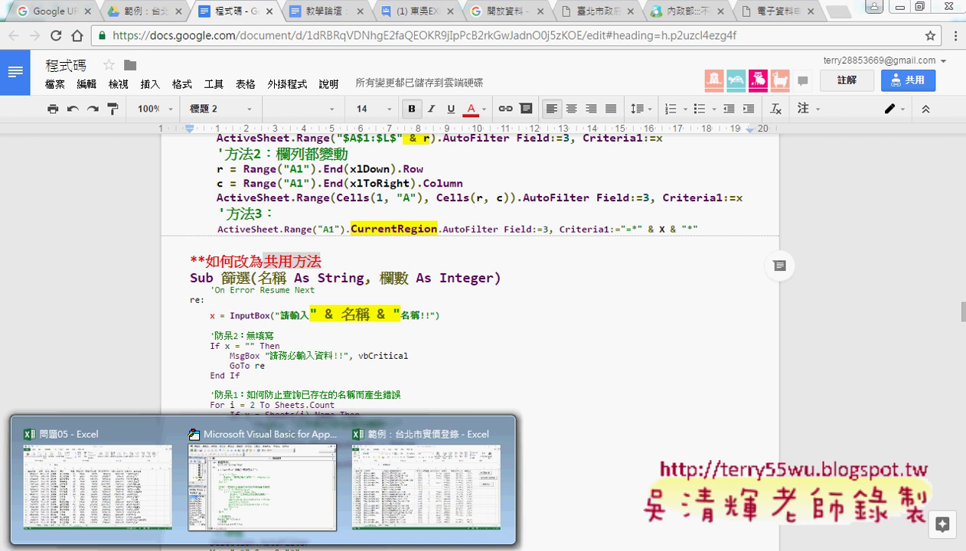
Undo the three recent error-handling edits in the VBA module
{"action": "left_click", "coordinate": [295, 489]}
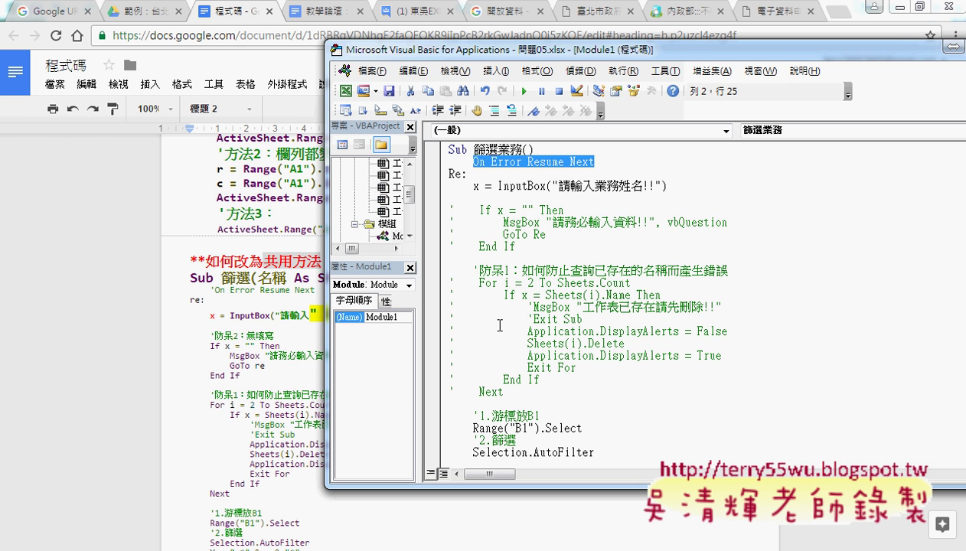
{"action": "key", "text": "ctrl+z"}
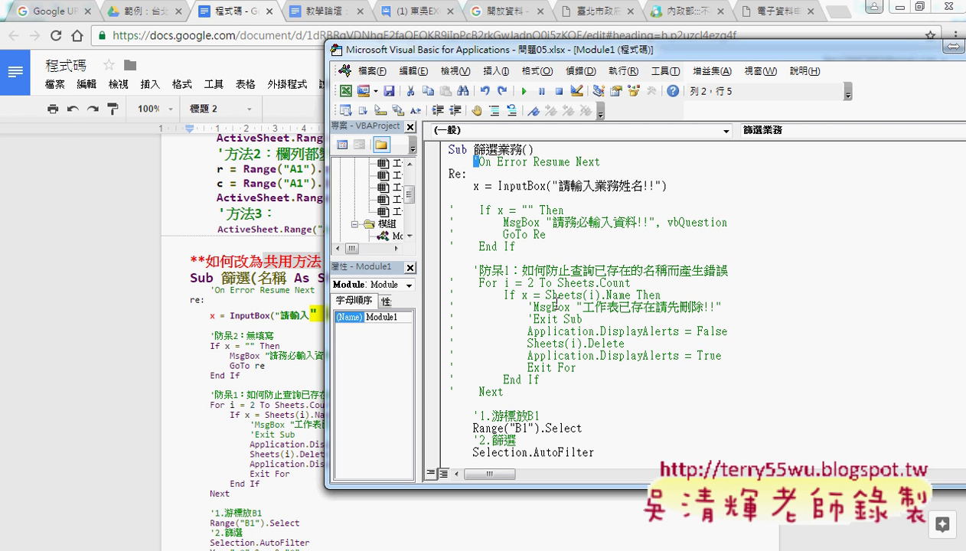
{"action": "key", "text": "ctrl+z"}
{"action": "key", "text": "ctrl+z"}
{"action": "key", "text": "ctrl+z"}
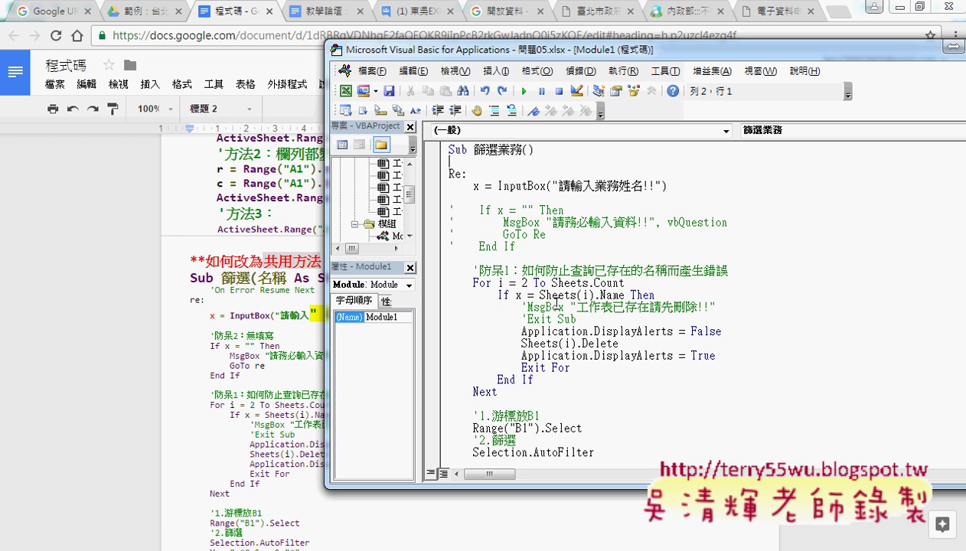
{"action": "key", "text": "ctrl+z"}
{"action": "key", "text": "ctrl+z"}
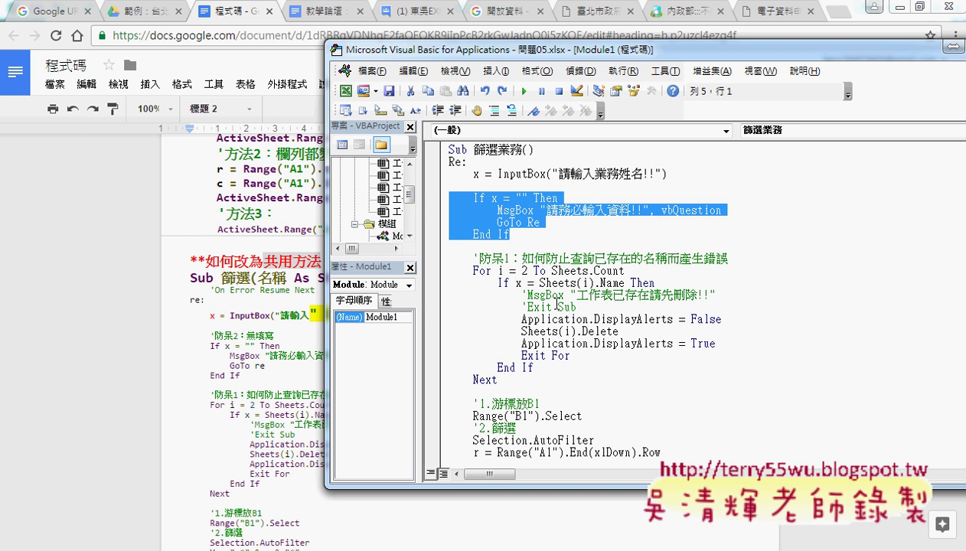
Copy the whole 篩選業務 Sub and paste a duplicate below its End Sub
{"action": "left_click", "coordinate": [716, 337]}
{"action": "left_click_drag", "start_coordinate": [522, 149], "coordinate": [498, 151]}
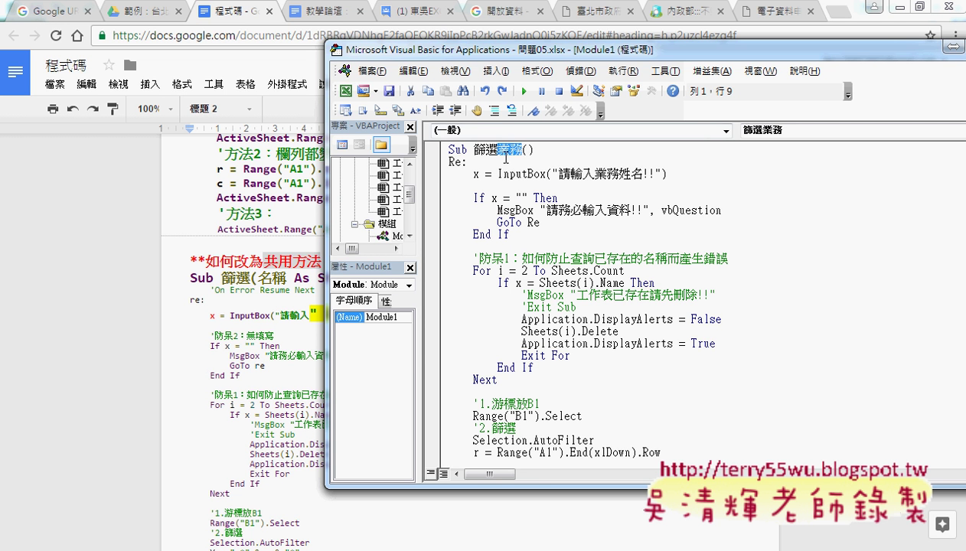
{"action": "scroll", "coordinate": [500, 157], "scroll_direction": "down", "scroll_amount": 3}
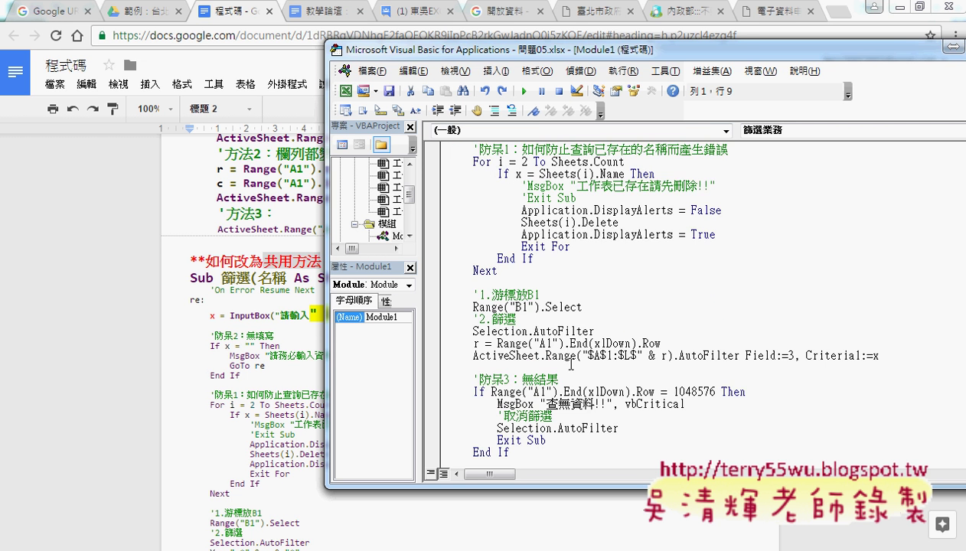
{"action": "scroll", "coordinate": [490, 156], "scroll_direction": "up", "scroll_amount": 3}
{"action": "key", "text": "Home"}
{"action": "scroll", "coordinate": [507, 278], "scroll_direction": "down", "scroll_amount": 6}
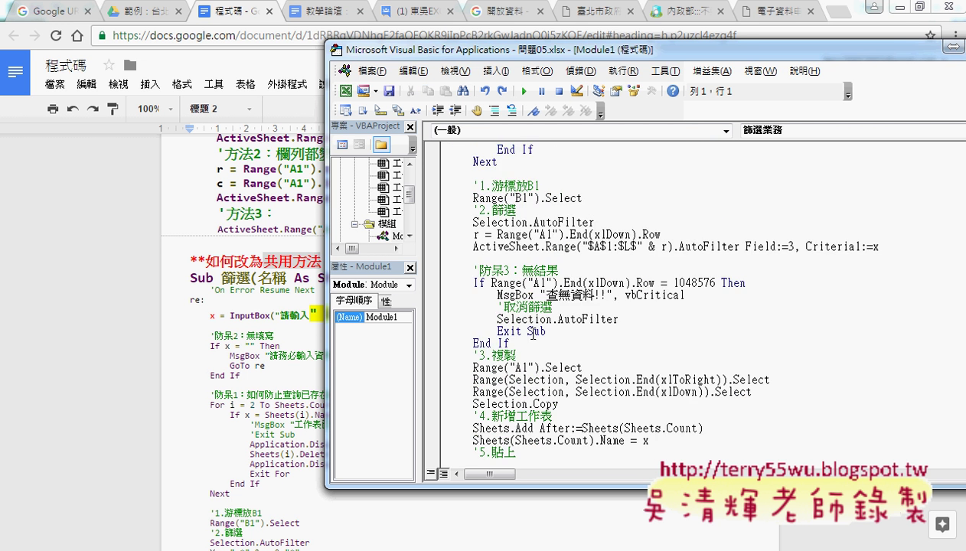
{"action": "scroll", "coordinate": [526, 334], "scroll_direction": "down", "scroll_amount": 4}
{"action": "scroll", "coordinate": [495, 460], "scroll_direction": "down", "scroll_amount": 1}
{"action": "left_click", "coordinate": [501, 435], "text": "shift"}
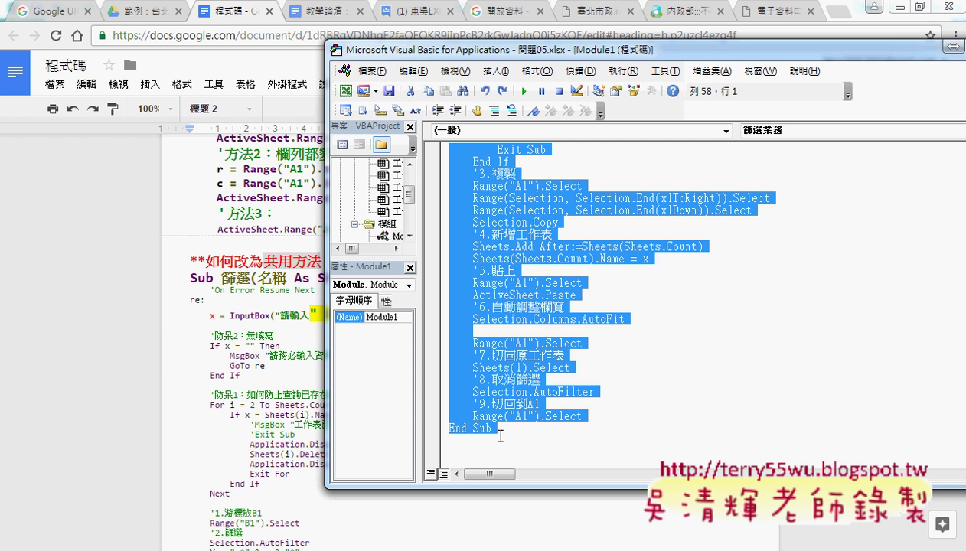
{"action": "left_click", "coordinate": [501, 434]}
Rename the duplicate Sub to 篩選 by deleting 業務 from its name
{"action": "scroll", "coordinate": [511, 447], "scroll_direction": "up", "scroll_amount": 4}
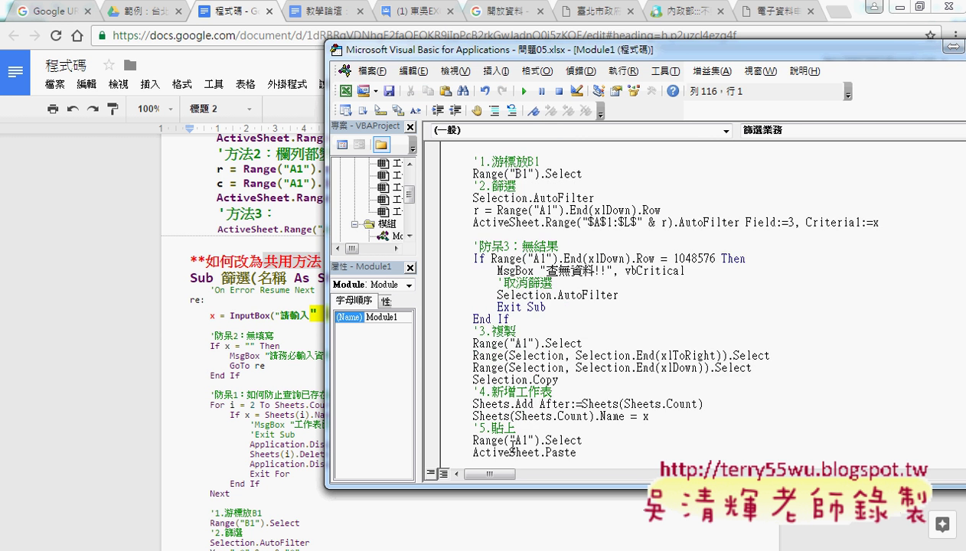
{"action": "scroll", "coordinate": [511, 450], "scroll_direction": "up", "scroll_amount": 4}
{"action": "scroll", "coordinate": [512, 451], "scroll_direction": "down", "scroll_amount": 12}
{"action": "left_click_drag", "start_coordinate": [498, 343], "coordinate": [526, 342]}
{"action": "key", "text": "BackSpace"}
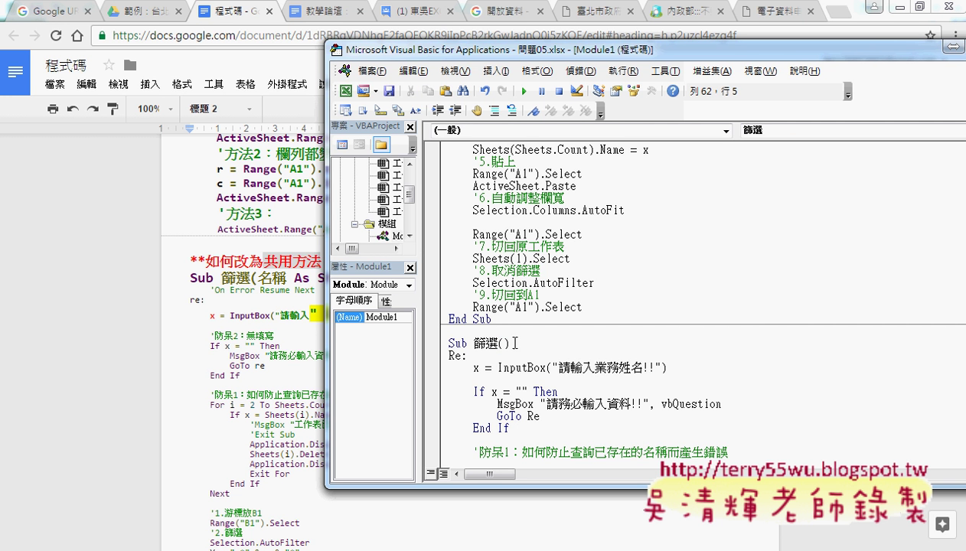
{"action": "left_click", "coordinate": [468, 375]}
Position the VBA editor beside the Excel data and highlight Field:=3 in the AutoFilter call
{"action": "left_click_drag", "start_coordinate": [496, 49], "coordinate": [240, 49]}
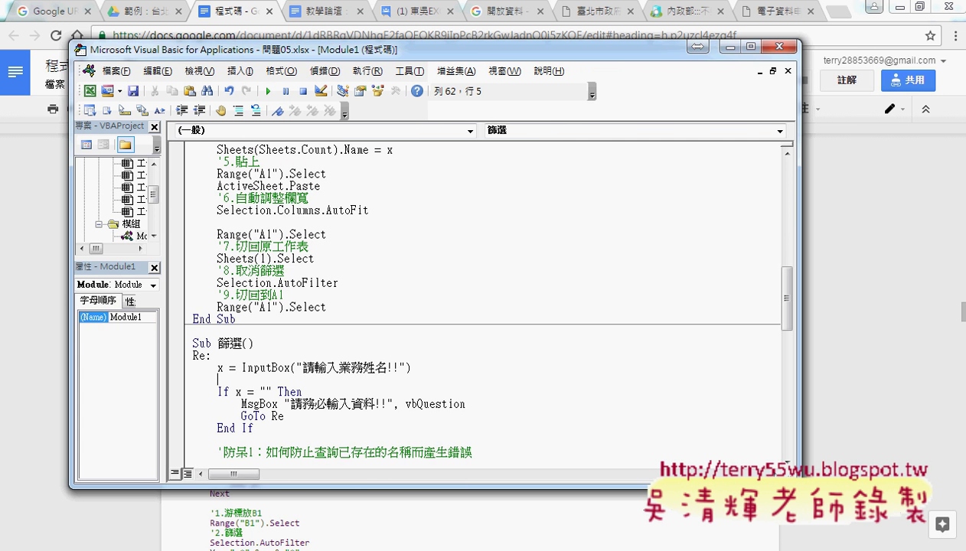
{"action": "left_click_drag", "start_coordinate": [800, 485], "coordinate": [913, 529]}
{"action": "scroll", "coordinate": [767, 417], "scroll_direction": "down", "scroll_amount": 3}
{"action": "scroll", "coordinate": [767, 417], "scroll_direction": "down", "scroll_amount": 2}
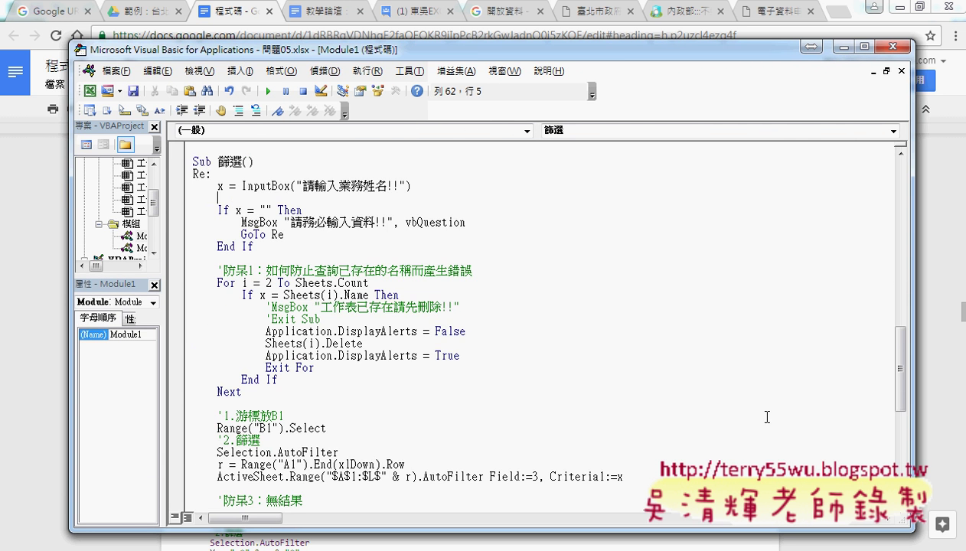
{"action": "scroll", "coordinate": [755, 405], "scroll_direction": "down", "scroll_amount": 3}
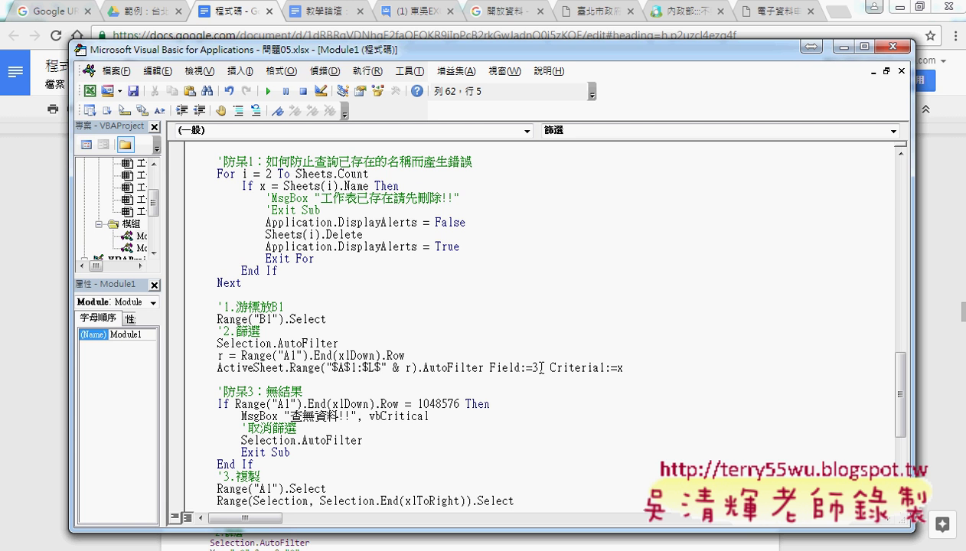
{"action": "double_click", "coordinate": [534, 368]}
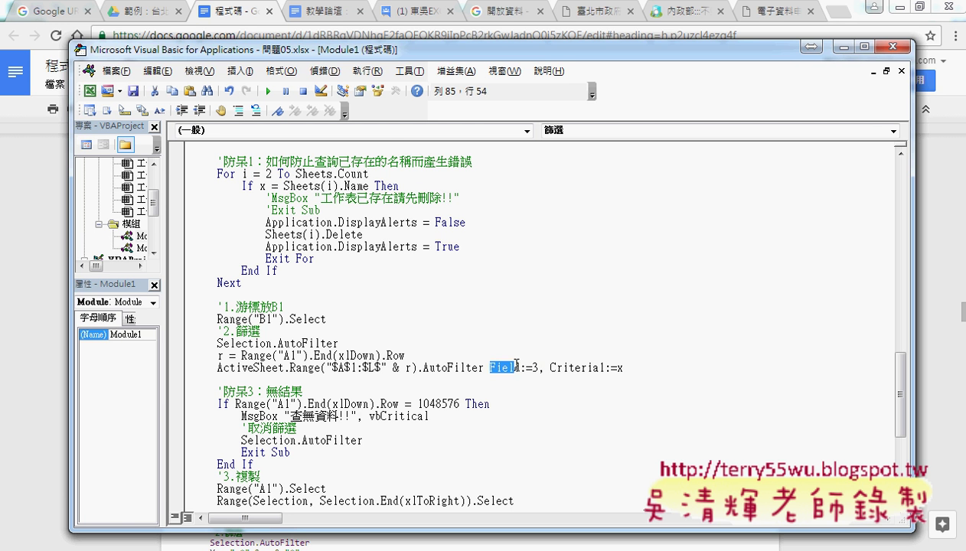
{"action": "left_click", "coordinate": [905, 6]}
{"action": "left_click", "coordinate": [906, 6]}
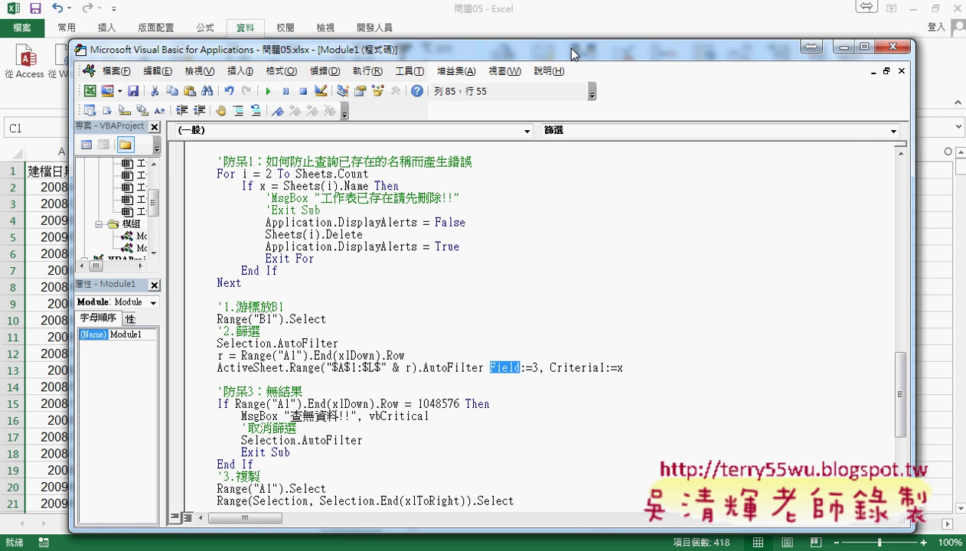
{"action": "left_click_drag", "start_coordinate": [444, 63], "coordinate": [632, 70]}
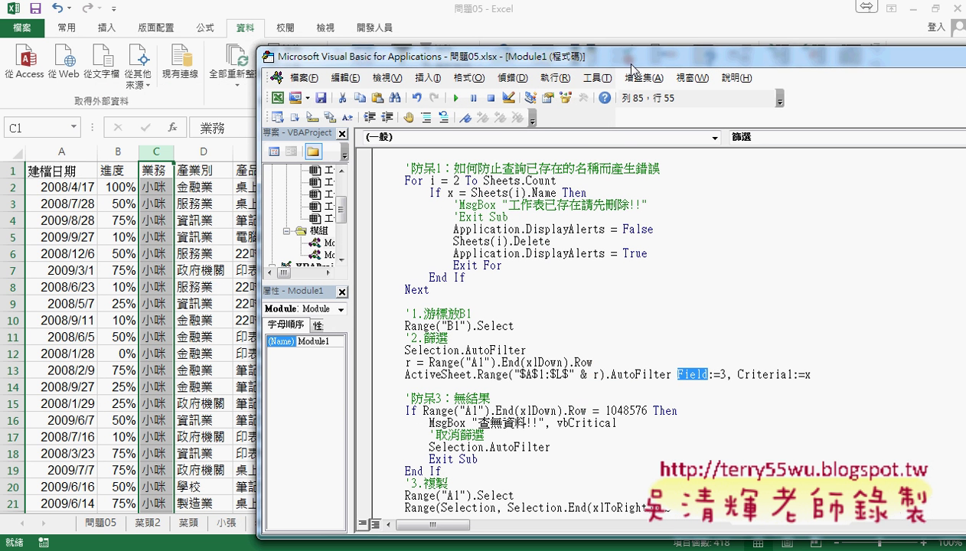
{"action": "double_click", "coordinate": [720, 374]}
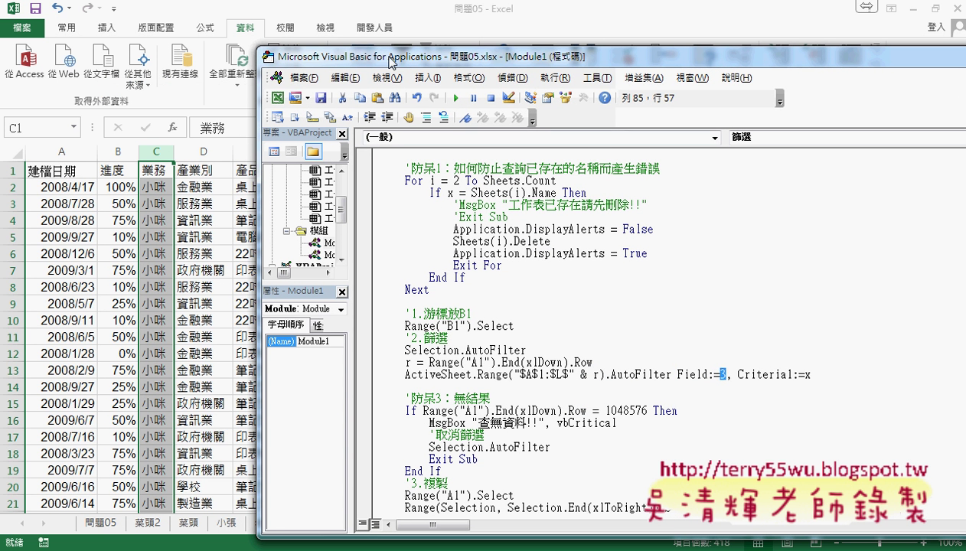
{"action": "left_click_drag", "start_coordinate": [385, 56], "coordinate": [385, 50]}
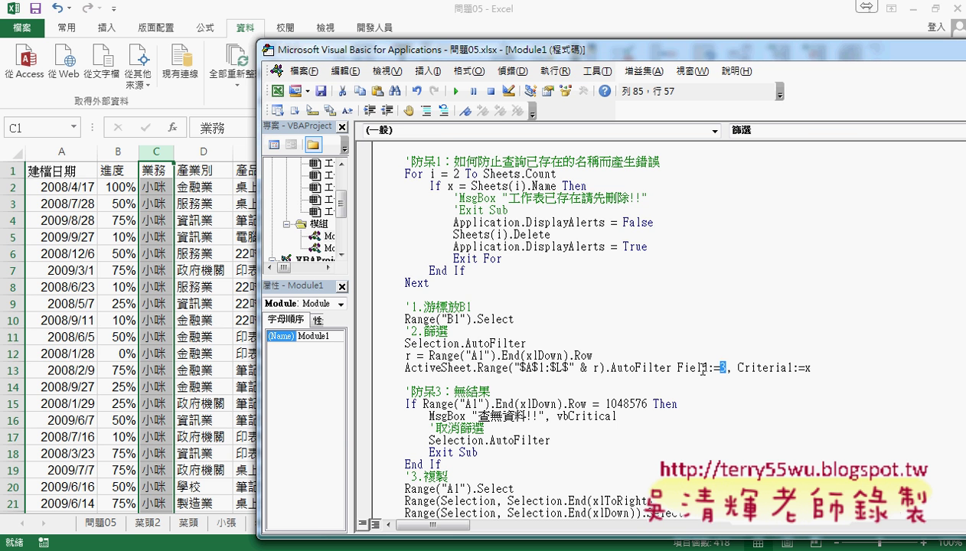
Highlight the 業務姓名 prompt text and compare it with the notes' Sub parameter list
{"action": "scroll", "coordinate": [703, 371], "scroll_direction": "up", "scroll_amount": 1}
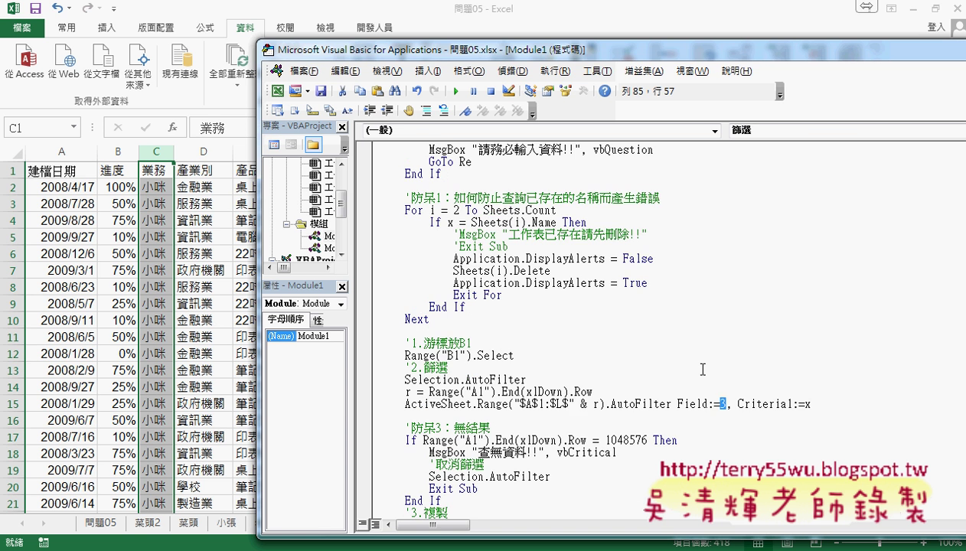
{"action": "scroll", "coordinate": [703, 370], "scroll_direction": "up", "scroll_amount": 1}
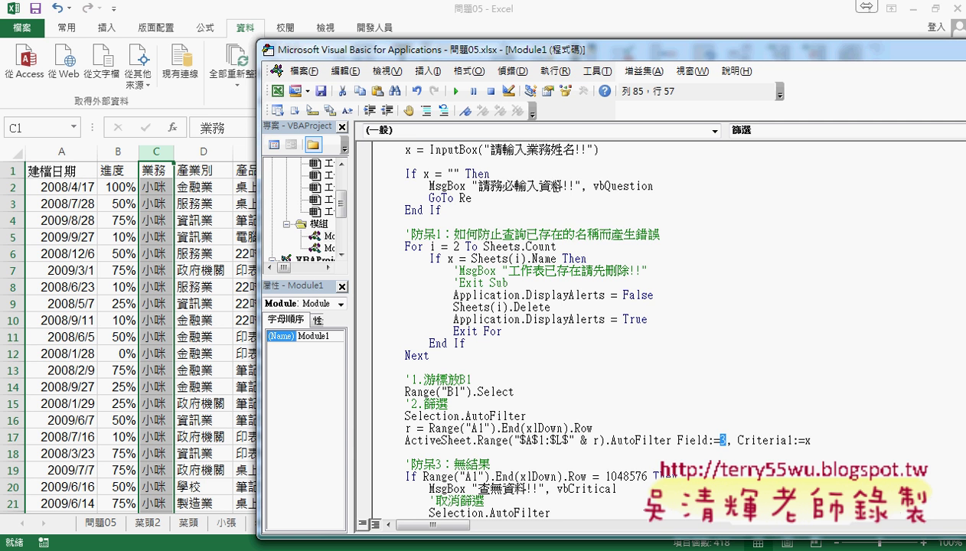
{"action": "left_click_drag", "start_coordinate": [564, 185], "coordinate": [553, 185]}
{"action": "scroll", "coordinate": [540, 165], "scroll_direction": "up", "scroll_amount": 2}
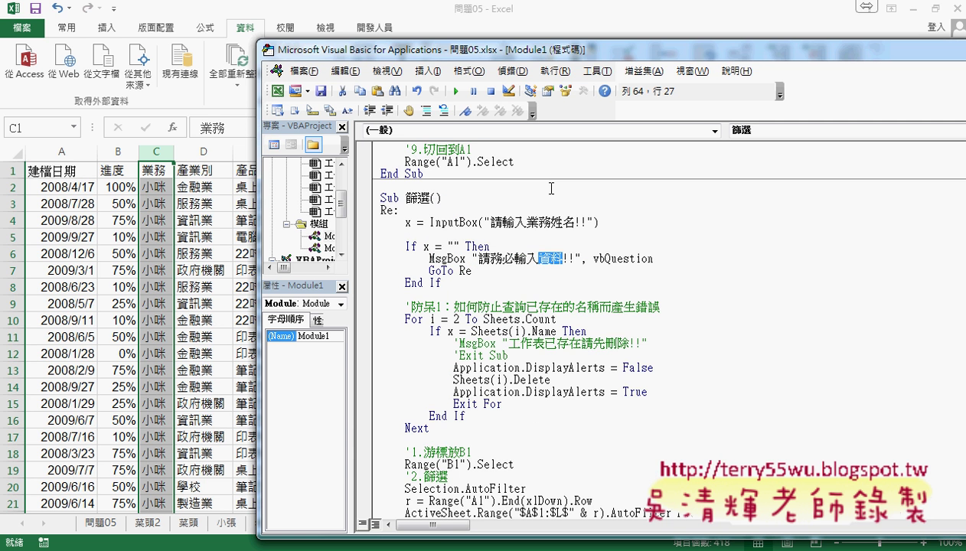
{"action": "left_click_drag", "start_coordinate": [525, 222], "coordinate": [576, 223]}
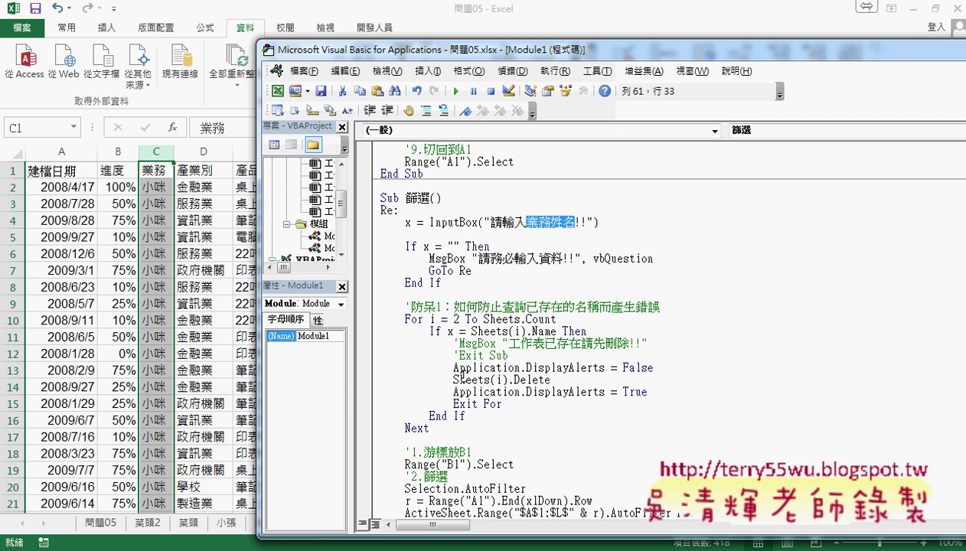
{"action": "mouse_move", "coordinate": [167, 536]}
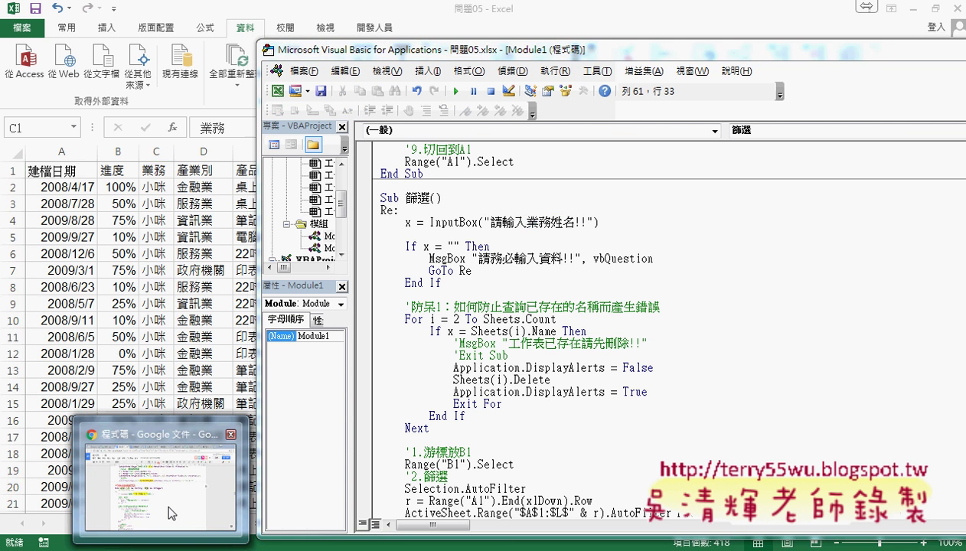
{"action": "left_click", "coordinate": [161, 478]}
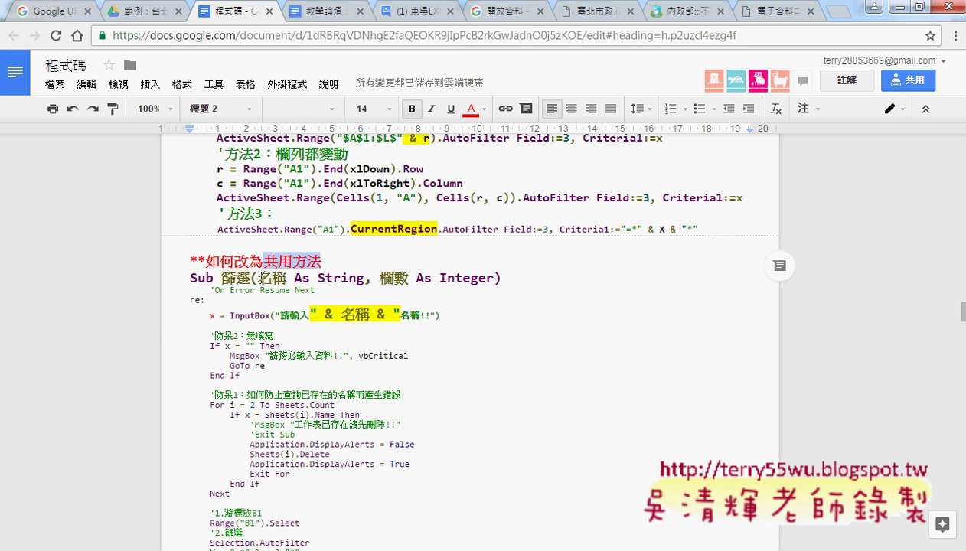
{"action": "left_click_drag", "start_coordinate": [257, 278], "coordinate": [492, 278]}
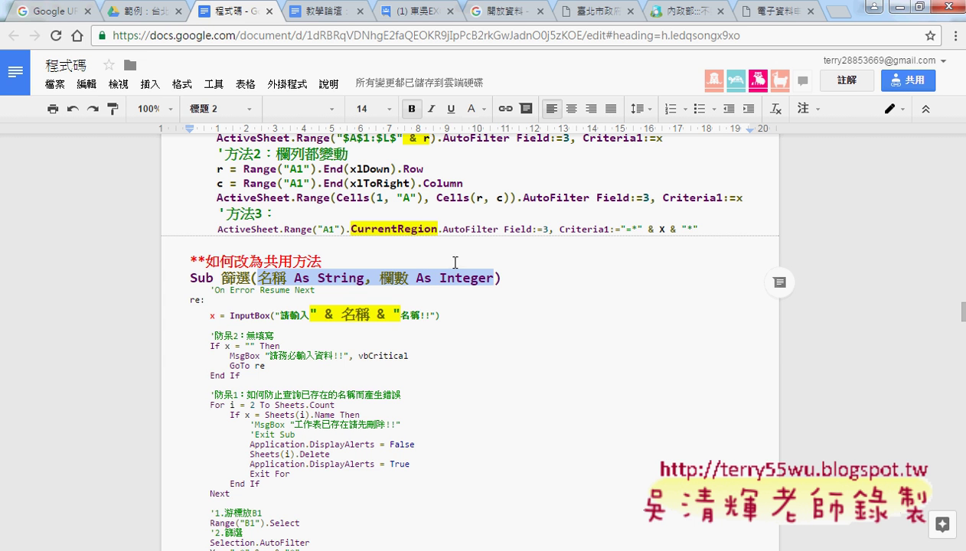
{"action": "left_click", "coordinate": [892, 6]}
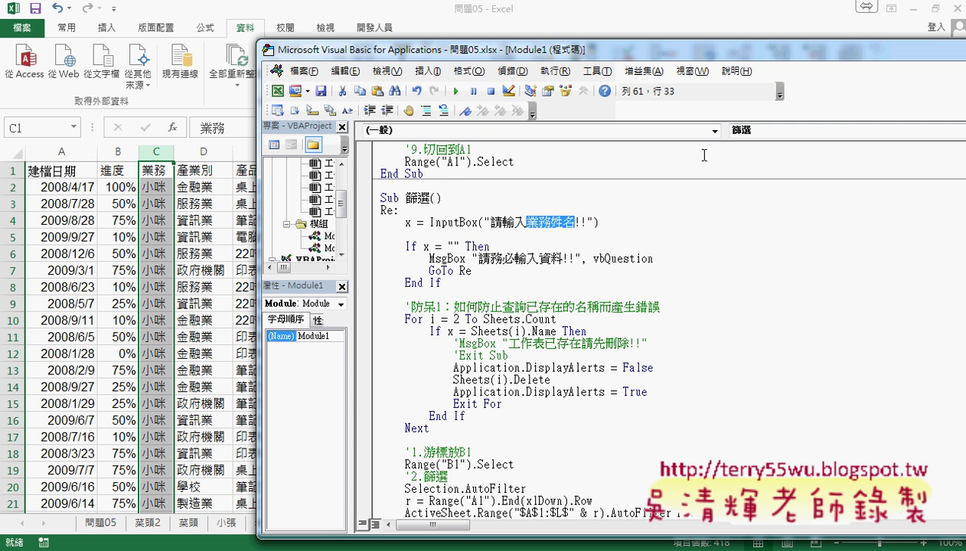
Add the parameters 名稱 and 欄數 to the Sub 篩選 declaration, without types for now
{"action": "left_click", "coordinate": [434, 197]}
{"action": "left_click_drag", "start_coordinate": [434, 198], "coordinate": [428, 197]}
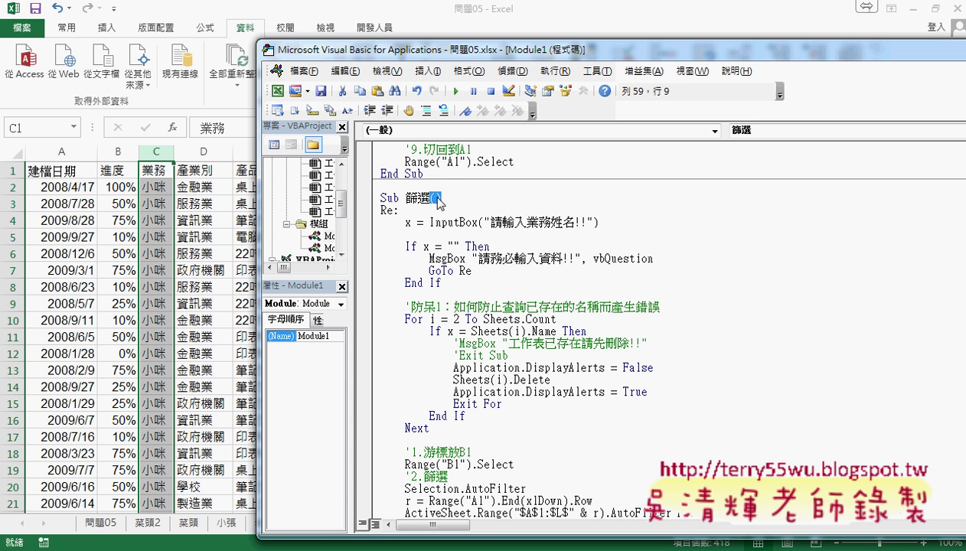
{"action": "key", "text": "Right"}
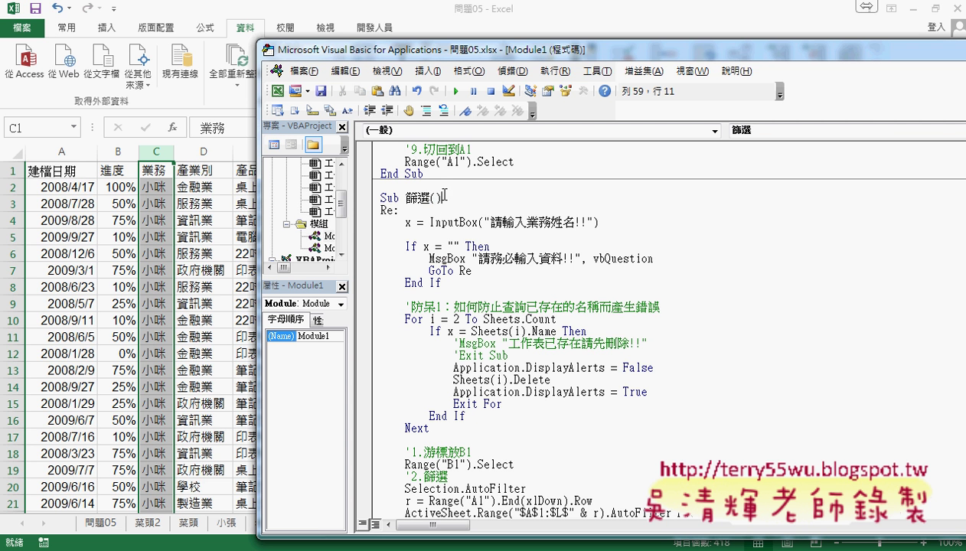
{"action": "type", "text": "名稱 As String, 欄數 As Integer"}
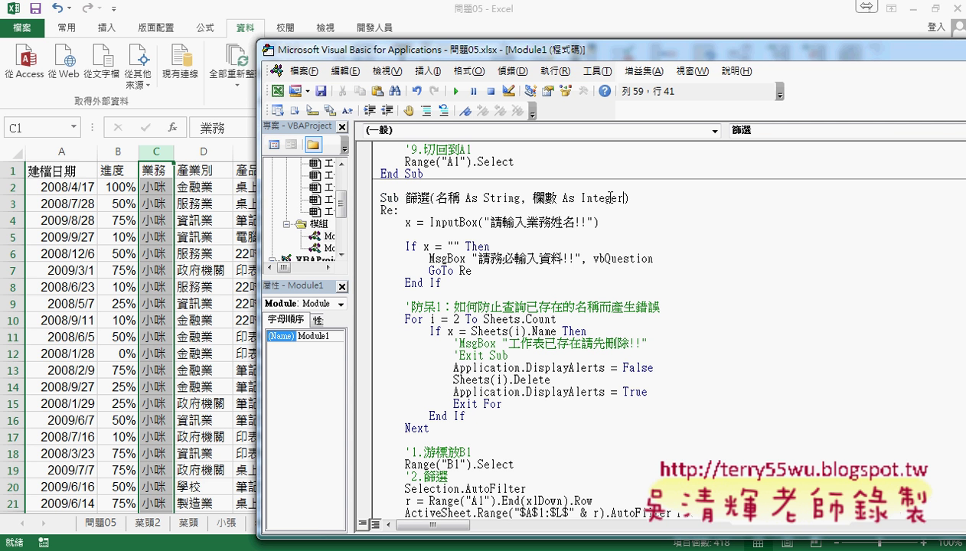
{"action": "left_click", "coordinate": [678, 222]}
{"action": "left_click_drag", "start_coordinate": [461, 198], "coordinate": [519, 196]}
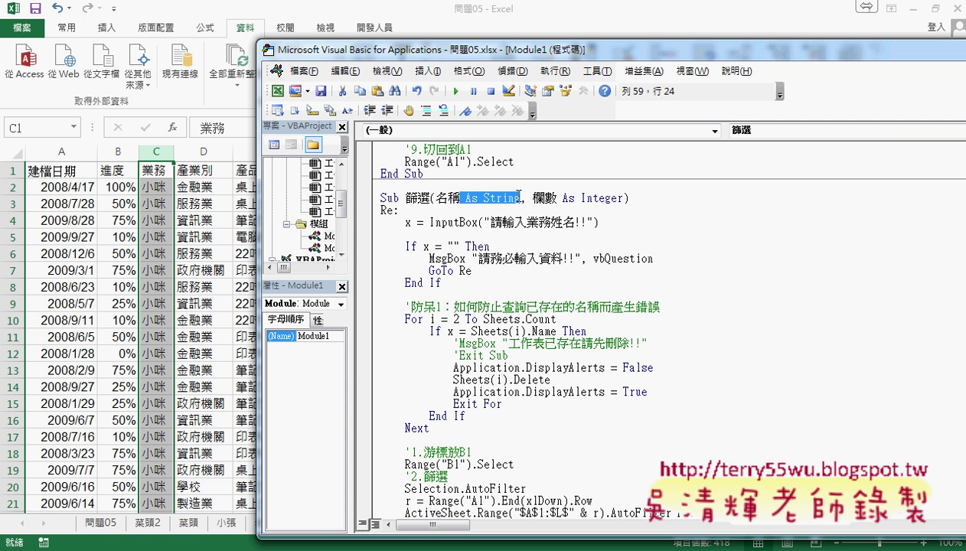
{"action": "key", "text": "Delete"}
{"action": "key", "text": "Right"}
{"action": "key", "text": "Right"}
{"action": "key", "text": "Right"}
{"action": "key", "text": "Right"}
{"action": "key", "text": "Delete"}
{"action": "key", "text": "Delete"}
{"action": "key", "text": "Delete"}
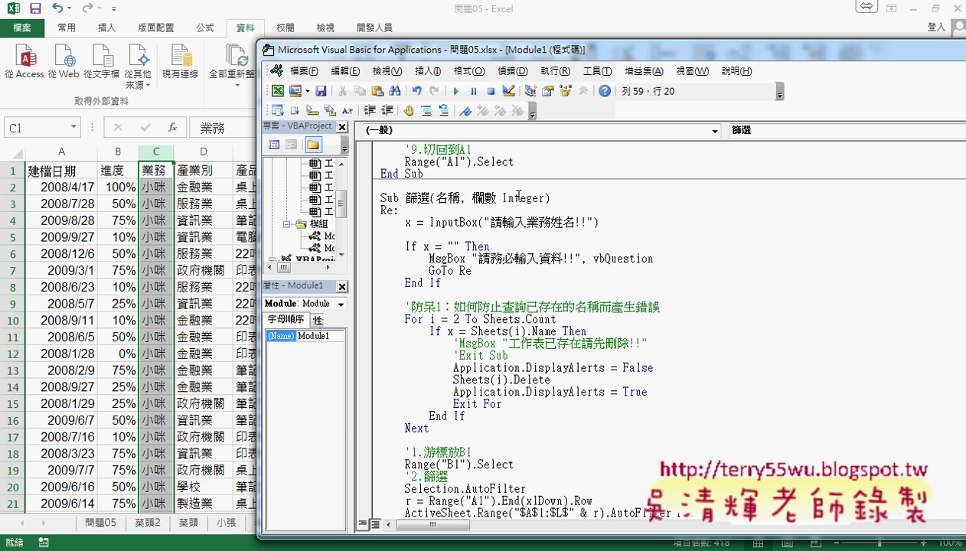
{"action": "key", "text": "Delete"}
{"action": "key", "text": "Delete"}
{"action": "key", "text": "Delete"}
{"action": "key", "text": "Delete"}
{"action": "key", "text": "Delete"}
{"action": "key", "text": "Delete"}
{"action": "key", "text": "Delete"}
{"action": "key", "text": "Delete"}
{"action": "key", "text": "Down"}
Add the types with IntelliSense: 名稱 As String and 欄數 As Integer
{"action": "left_click", "coordinate": [521, 197]}
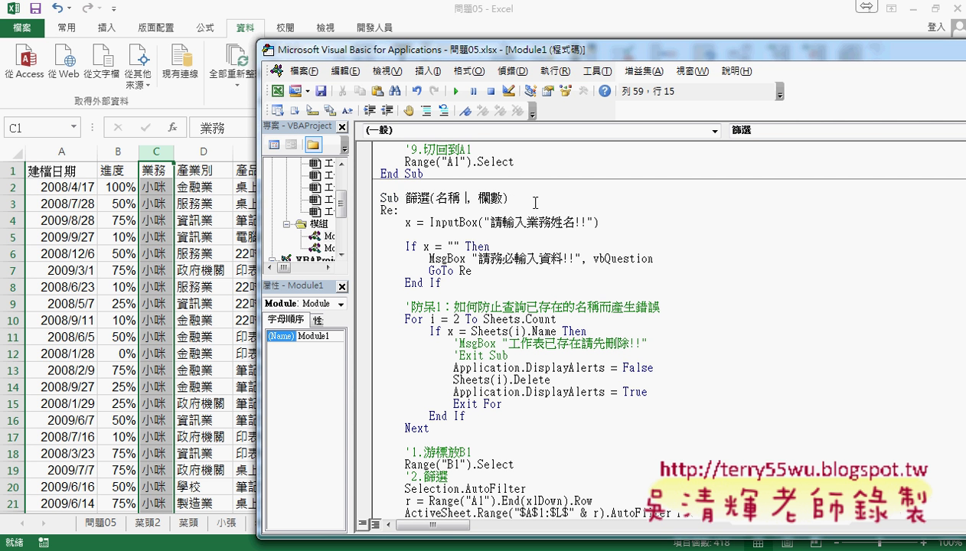
{"action": "type", "text": "a"}
{"action": "type", "text": "s"}
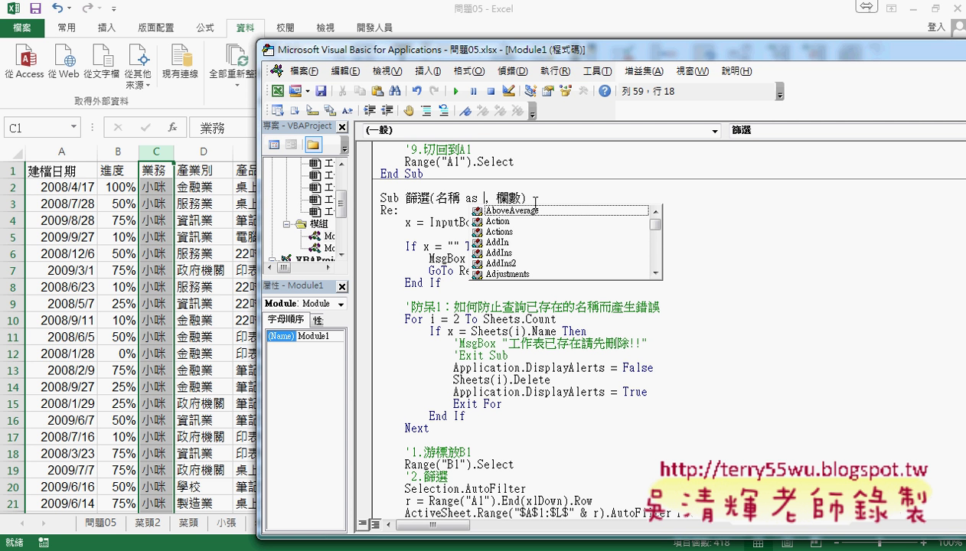
{"action": "type", "text": "st"}
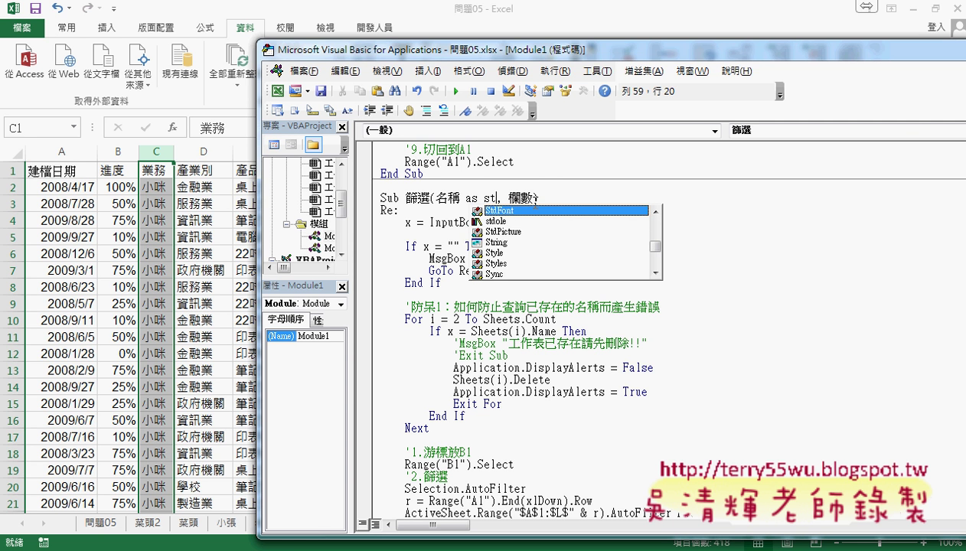
{"action": "type", "text": "ring"}
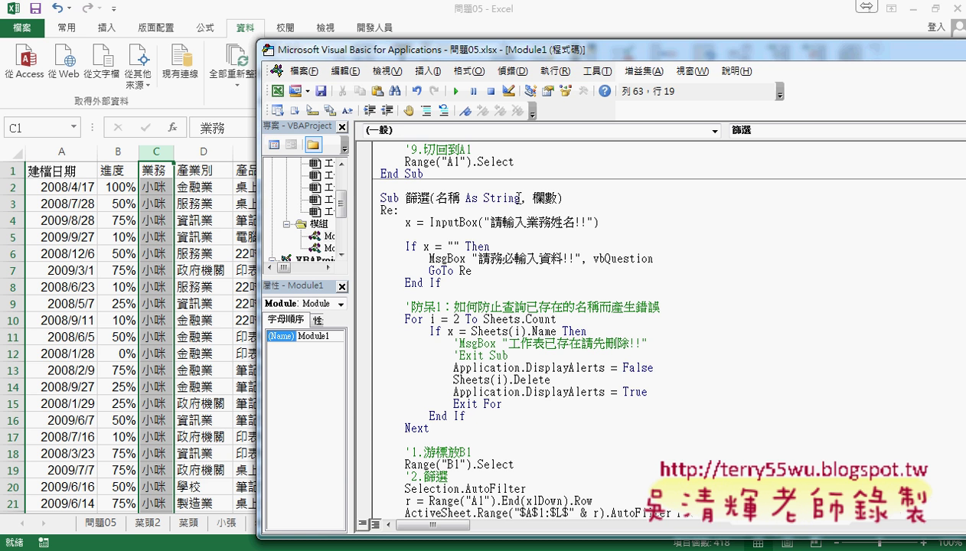
{"action": "double_click", "coordinate": [490, 197]}
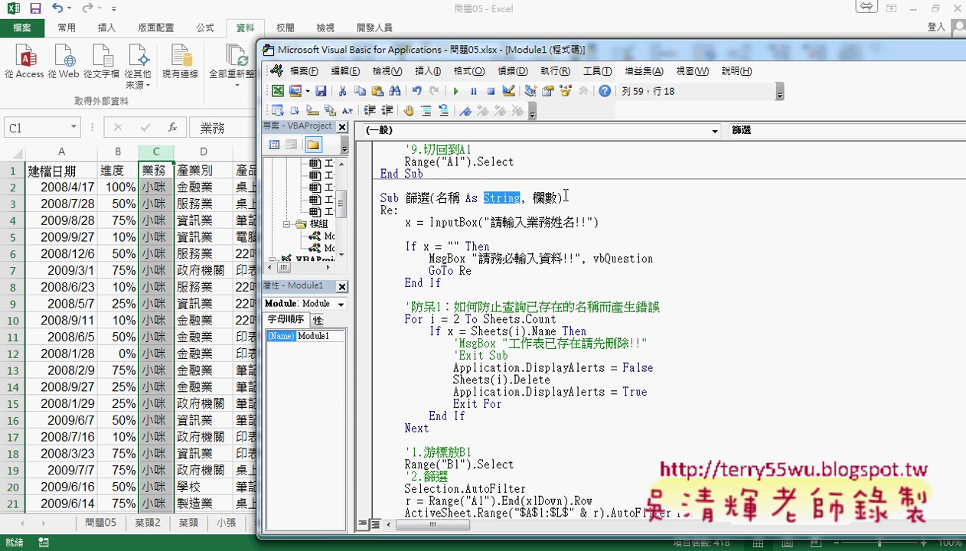
{"action": "left_click", "coordinate": [558, 198]}
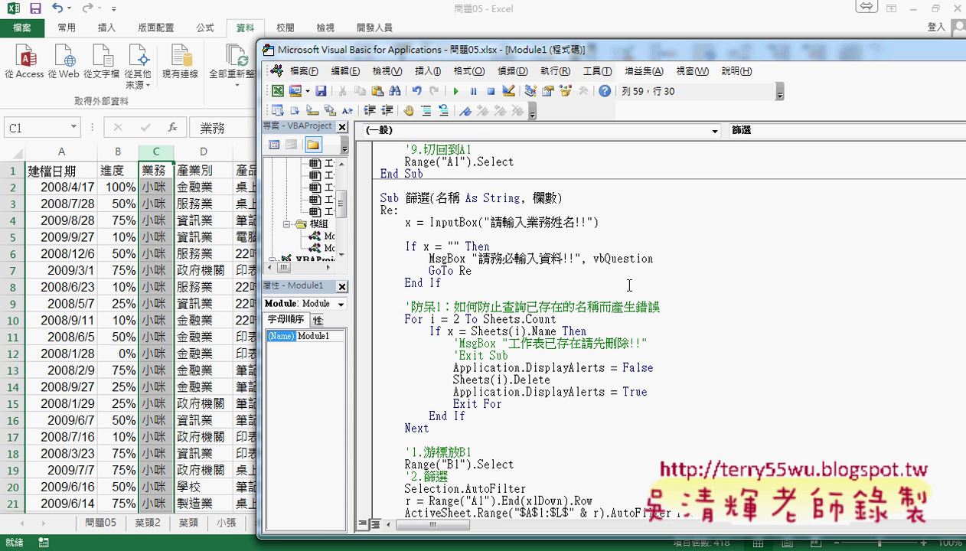
{"action": "type", "text": "as "}
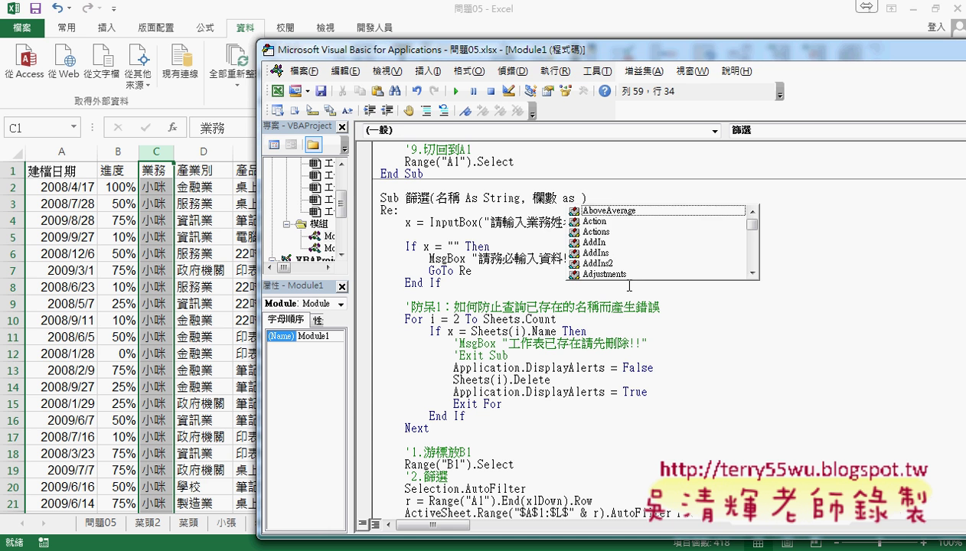
{"action": "type", "text": "inte"}
{"action": "key", "text": "Tab"}
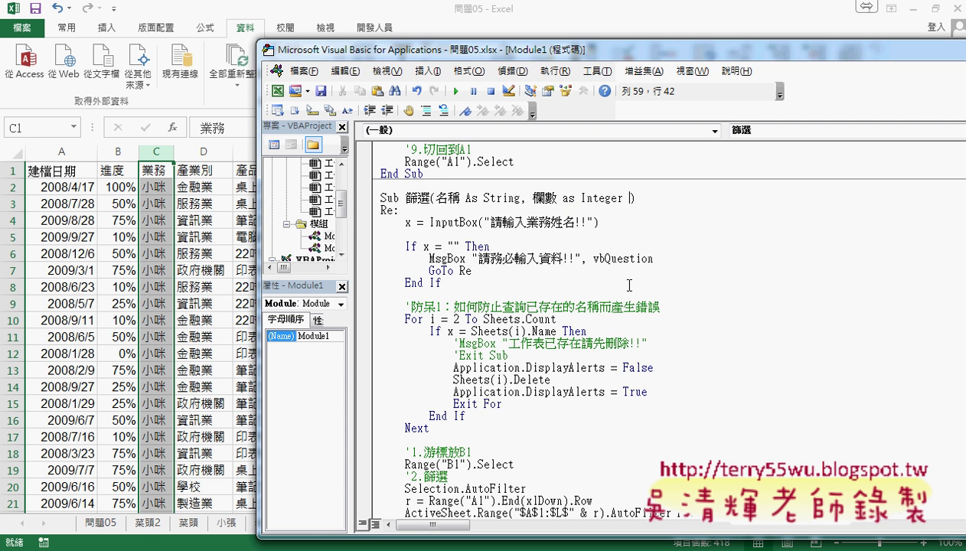
Highlight the String and Integer types, the 業務姓名 prompt text and the 名稱 parameter
{"action": "left_click", "coordinate": [642, 342]}
{"action": "left_click_drag", "start_coordinate": [484, 198], "coordinate": [520, 198]}
{"action": "left_click_drag", "start_coordinate": [581, 197], "coordinate": [624, 197]}
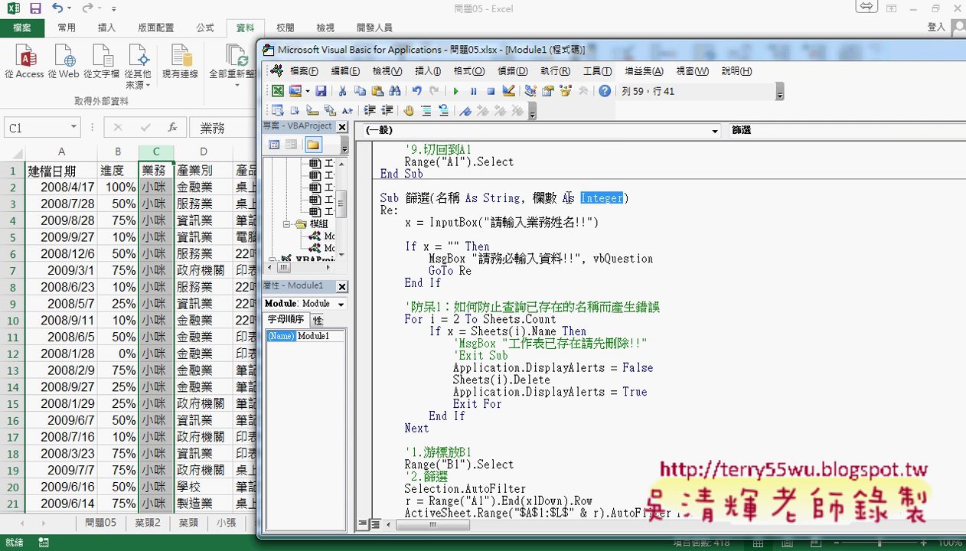
{"action": "left_click_drag", "start_coordinate": [484, 198], "coordinate": [520, 197]}
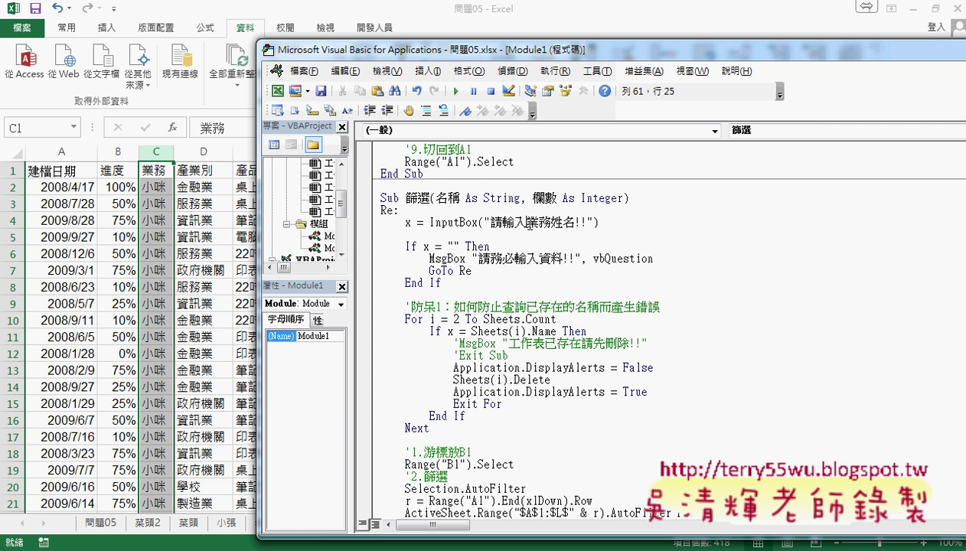
{"action": "left_click_drag", "start_coordinate": [527, 222], "coordinate": [576, 222]}
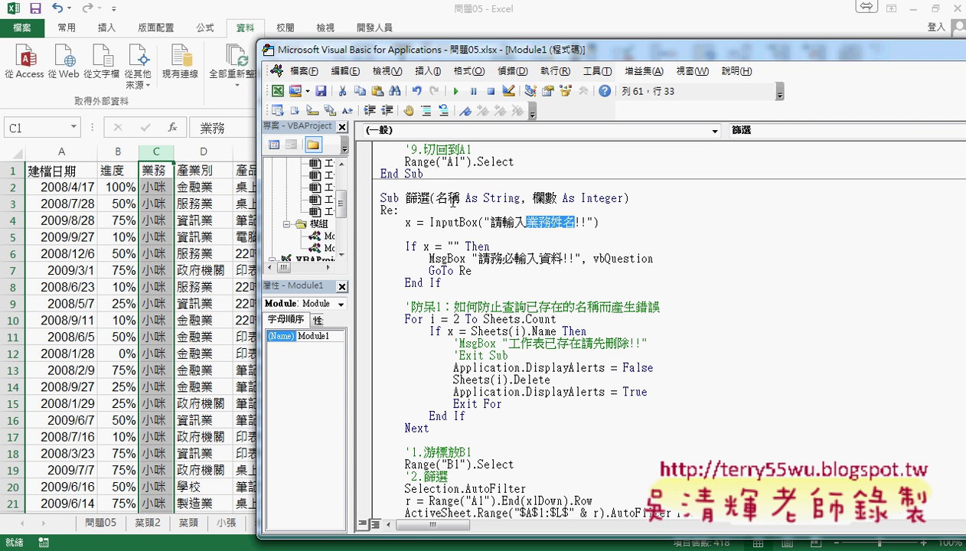
{"action": "left_click_drag", "start_coordinate": [435, 198], "coordinate": [461, 198]}
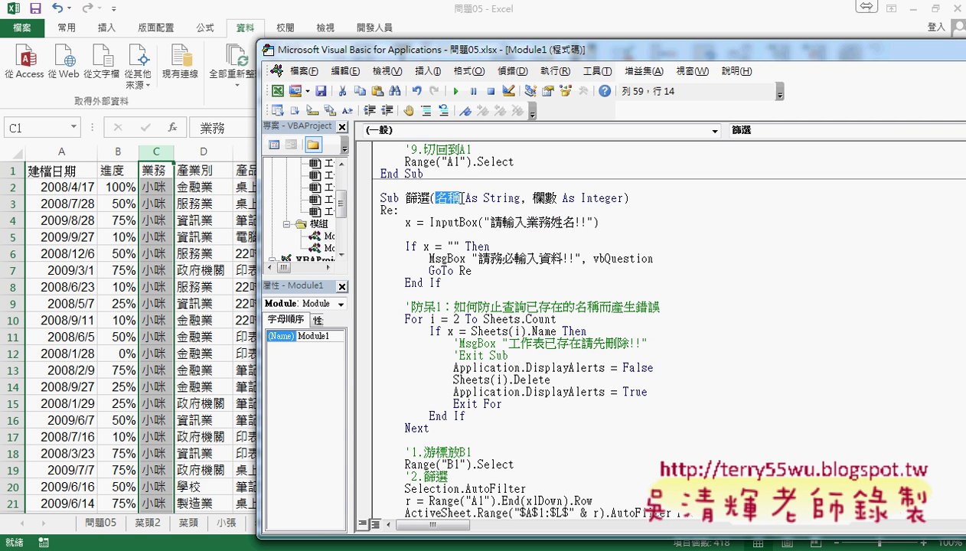
Replace 業務姓名 so the InputBox prompt reads "請輸入" & 名稱 & "!!"
{"action": "left_click_drag", "start_coordinate": [526, 222], "coordinate": [577, 222]}
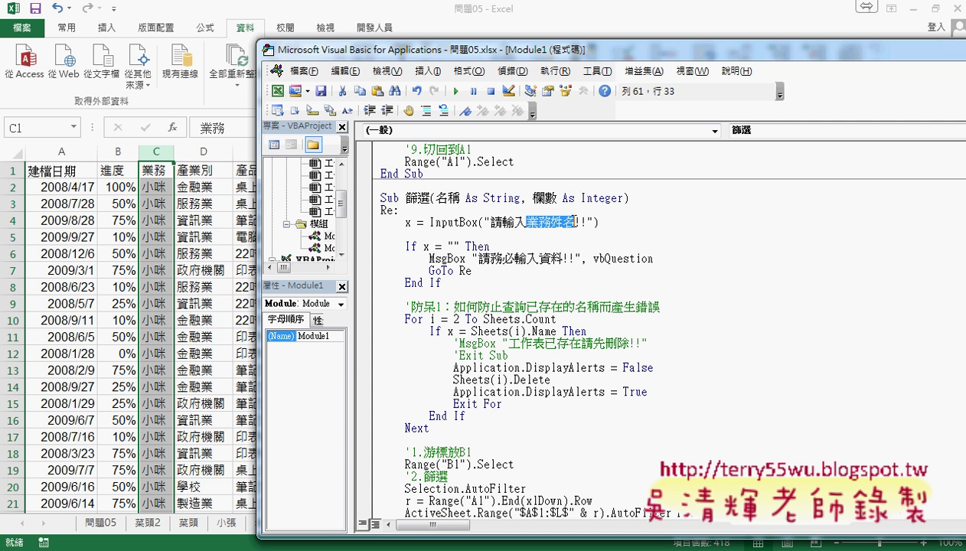
{"action": "type", "text": "\"\""}
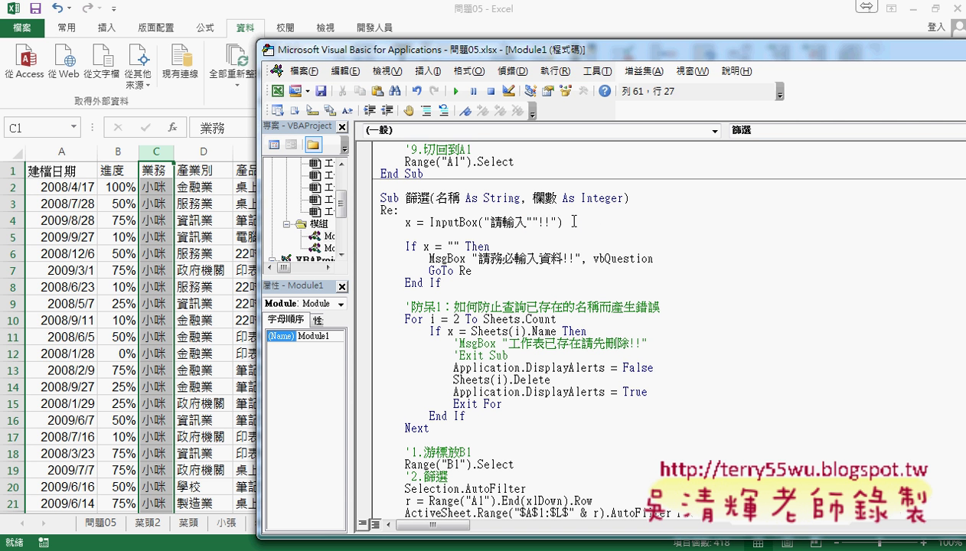
{"action": "key", "text": "Left"}
{"action": "type", "text": "&&"}
{"action": "key", "text": "Left"}
{"action": "type", "text": "名稱"}
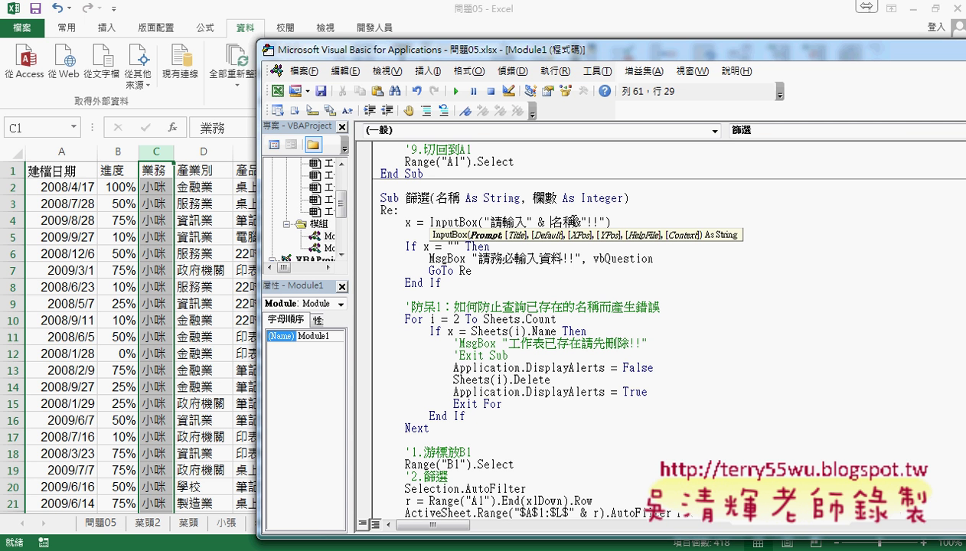
{"action": "type", "text": " &"}
{"action": "left_click", "coordinate": [726, 196]}
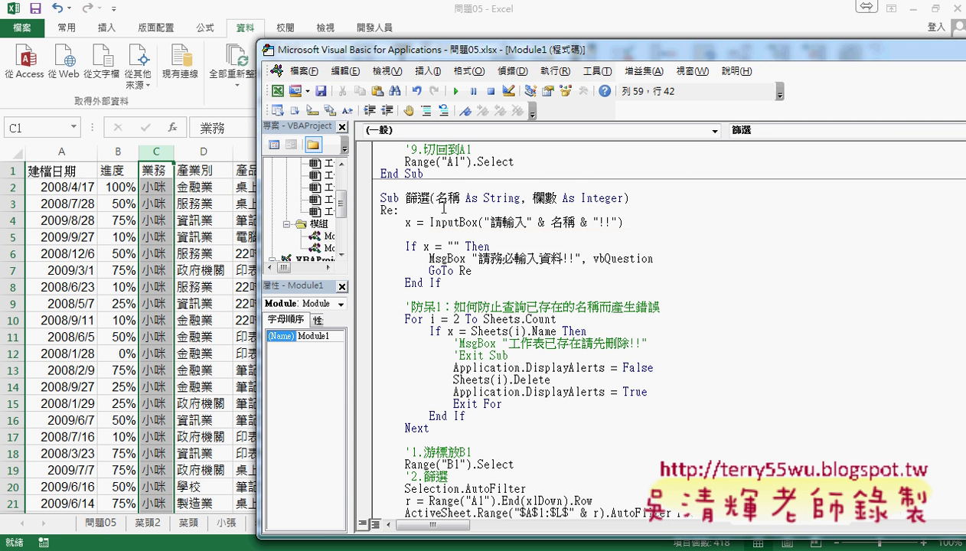
{"action": "left_click_drag", "start_coordinate": [435, 197], "coordinate": [461, 197]}
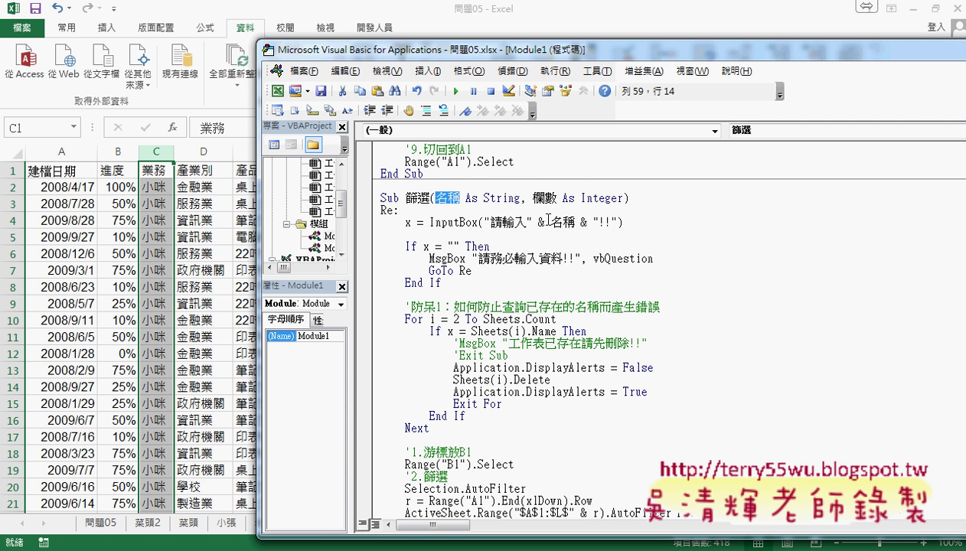
{"action": "left_click_drag", "start_coordinate": [525, 222], "coordinate": [598, 222]}
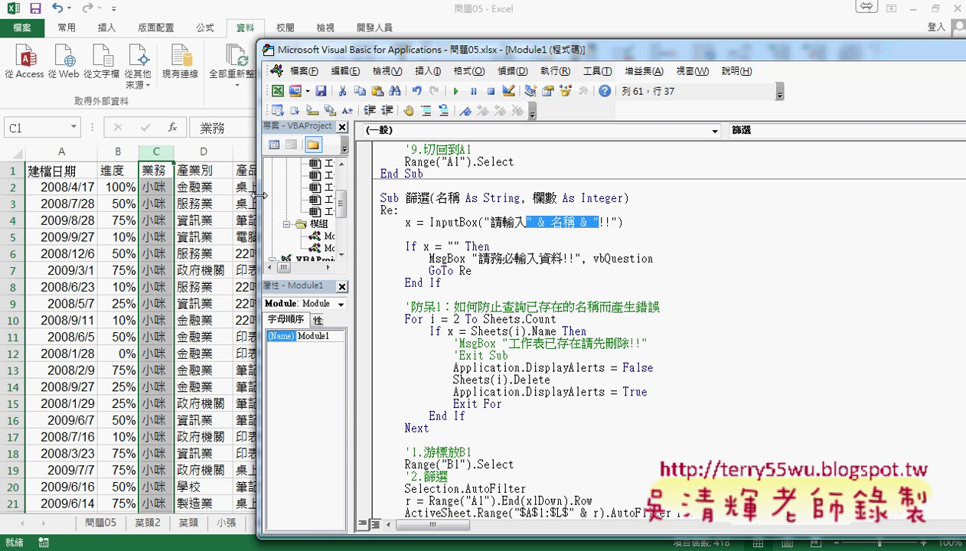
{"action": "left_click_drag", "start_coordinate": [562, 53], "coordinate": [449, 32]}
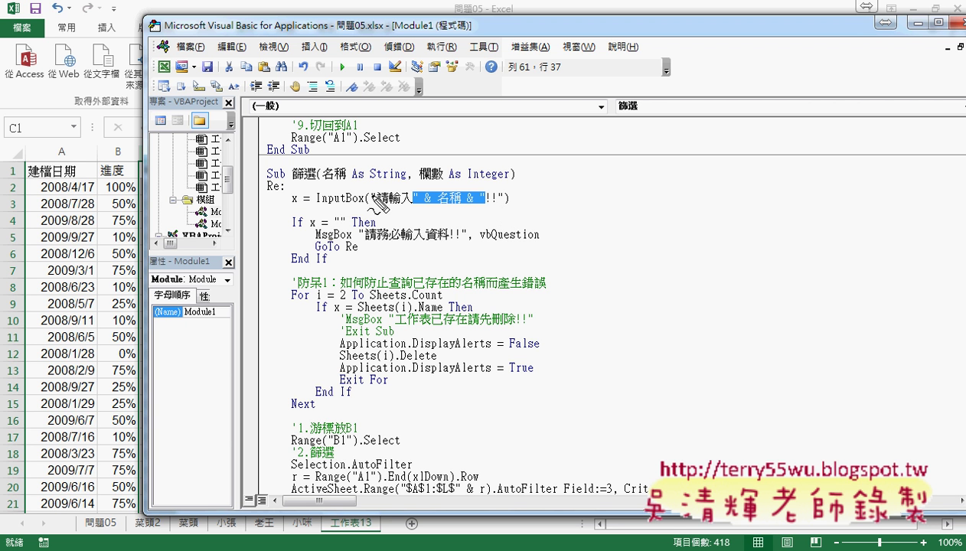
{"action": "left_click_drag", "start_coordinate": [372, 192], "coordinate": [372, 207]}
{"action": "left_click_drag", "start_coordinate": [498, 191], "coordinate": [502, 206]}
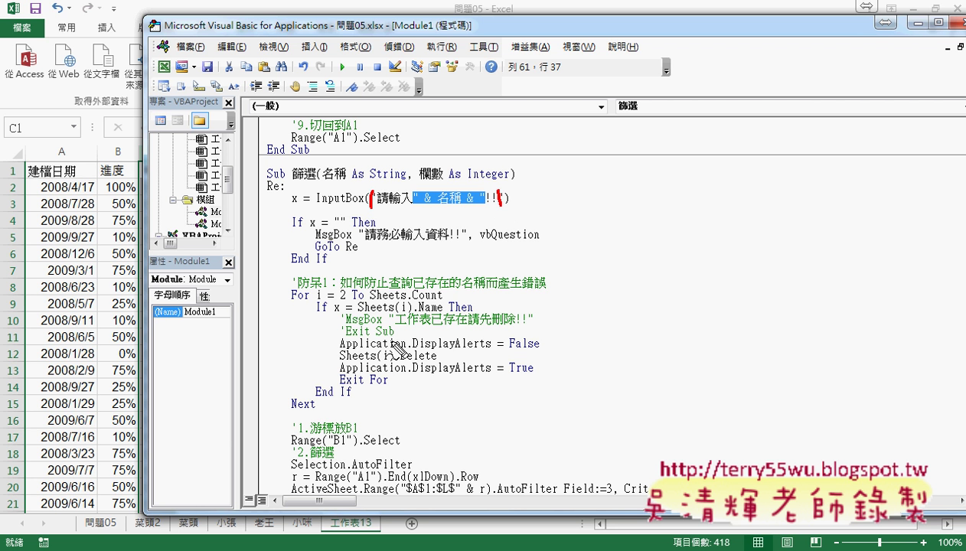
{"action": "left_click_drag", "start_coordinate": [376, 192], "coordinate": [498, 192]}
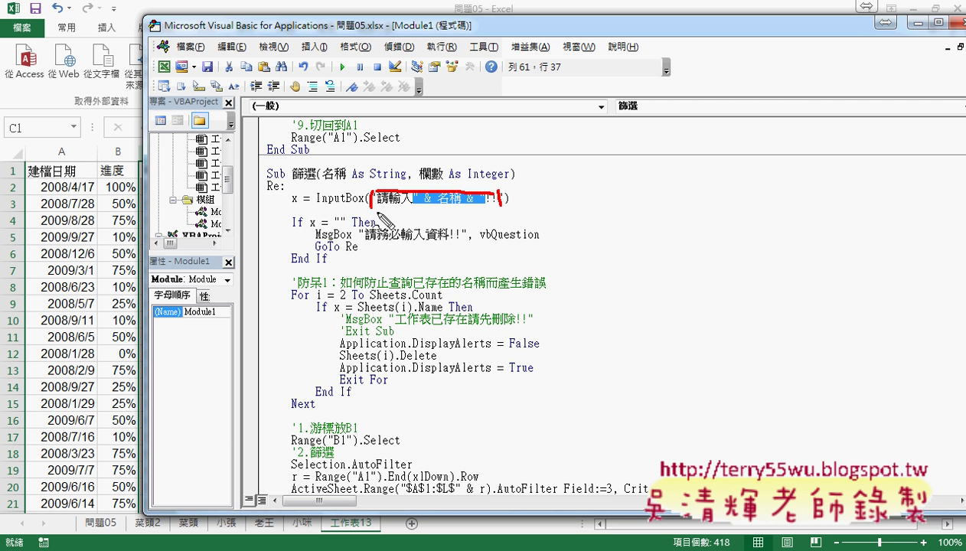
{"action": "left_click_drag", "start_coordinate": [372, 208], "coordinate": [502, 205]}
{"action": "mouse_move", "coordinate": [437, 184]}
{"action": "left_mouse_down"}
{"action": "mouse_move", "coordinate": [436, 212]}
{"action": "mouse_move", "coordinate": [459, 190]}
{"action": "left_mouse_up"}
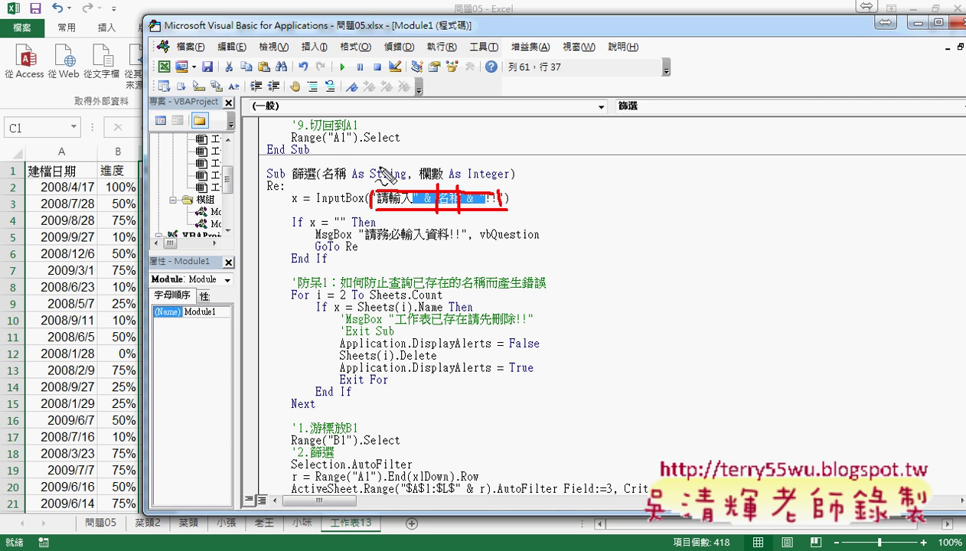
{"action": "left_click_drag", "start_coordinate": [327, 182], "coordinate": [345, 184]}
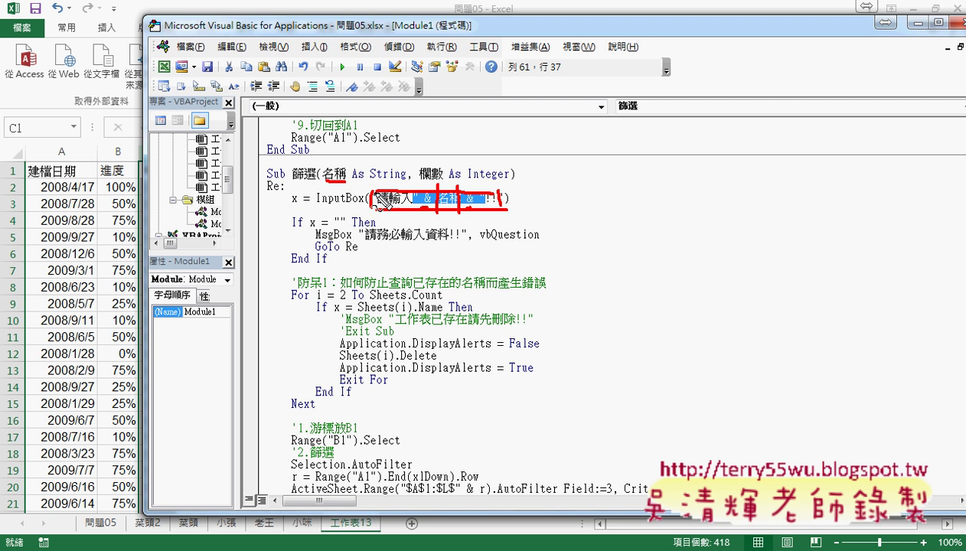
{"action": "mouse_move", "coordinate": [368, 205]}
{"action": "left_mouse_down"}
{"action": "mouse_move", "coordinate": [377, 182]}
{"action": "mouse_move", "coordinate": [374, 192]}
{"action": "mouse_move", "coordinate": [424, 190]}
{"action": "left_mouse_up"}
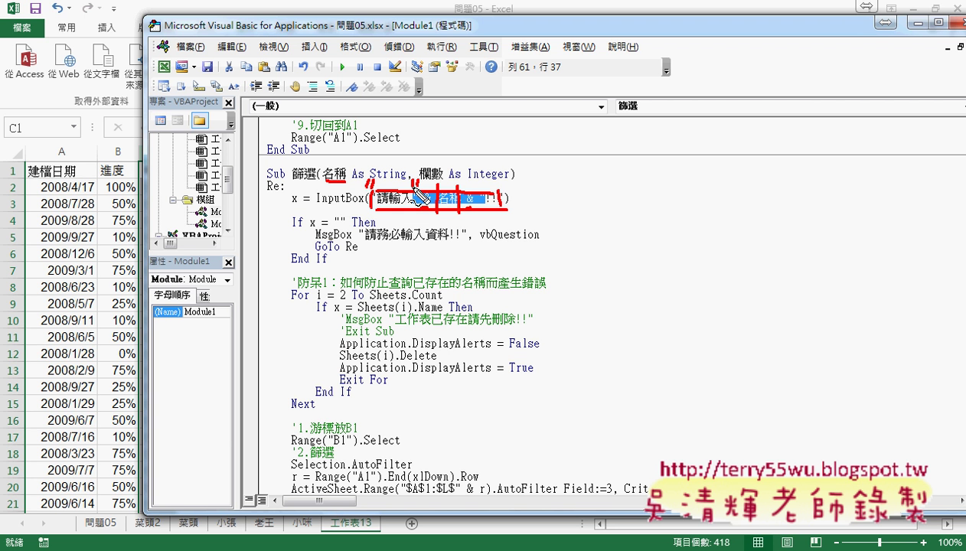
{"action": "left_click_drag", "start_coordinate": [496, 179], "coordinate": [505, 186]}
{"action": "left_click_drag", "start_coordinate": [473, 175], "coordinate": [474, 184]}
{"action": "left_click_drag", "start_coordinate": [480, 176], "coordinate": [480, 184]}
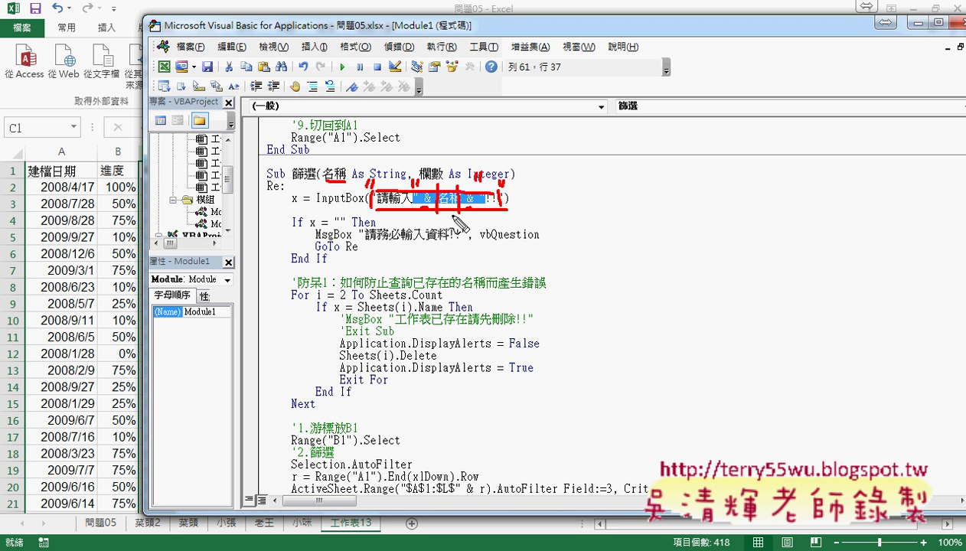
{"action": "key", "text": "Escape"}
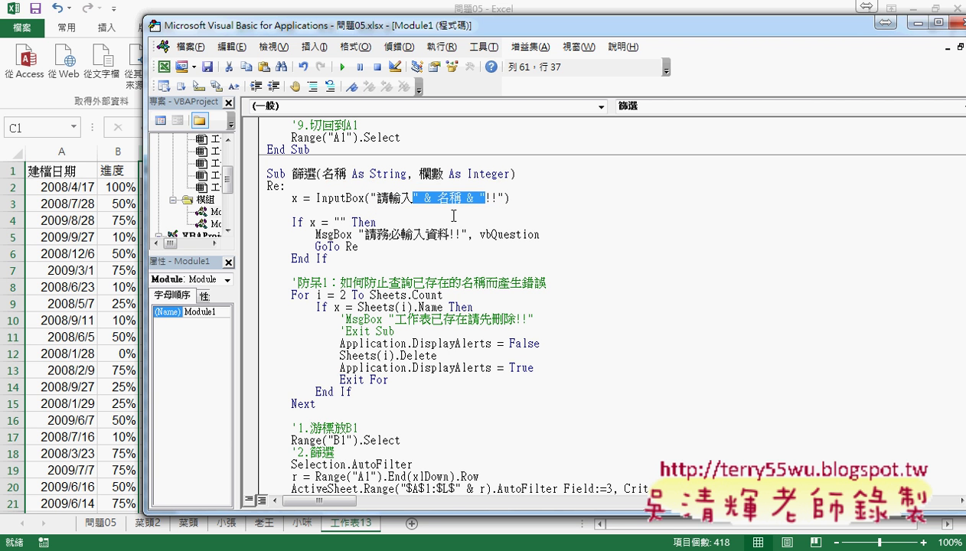
{"action": "left_click", "coordinate": [477, 221]}
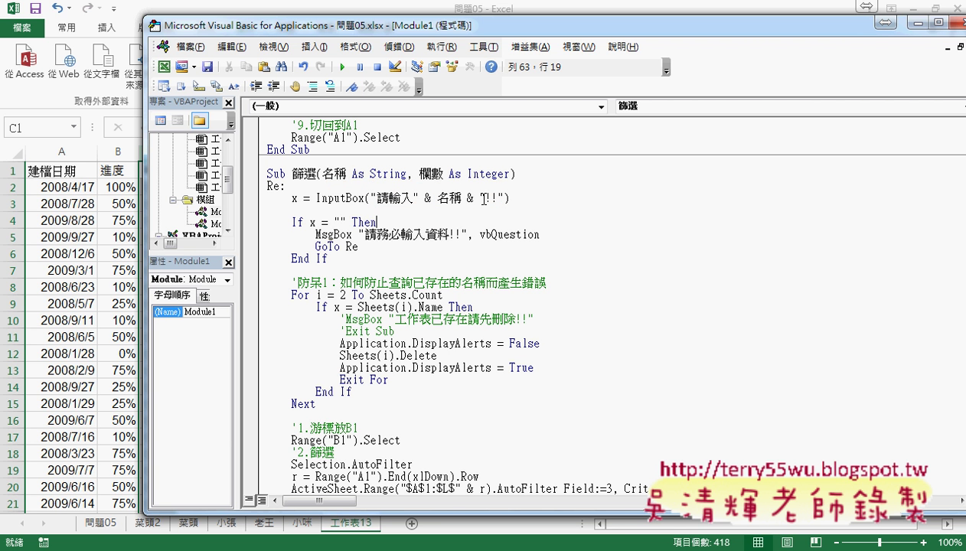
{"action": "left_click_drag", "start_coordinate": [479, 198], "coordinate": [506, 198]}
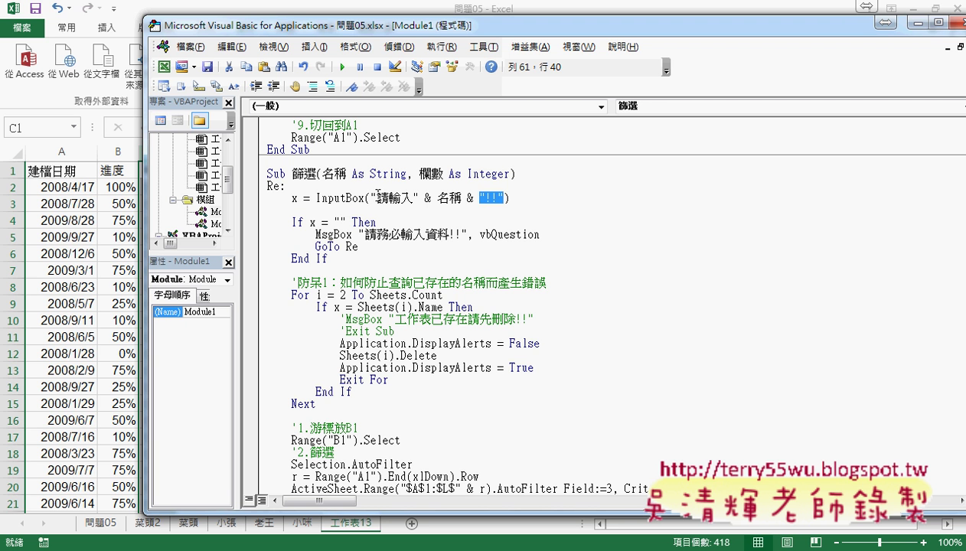
{"action": "left_click_drag", "start_coordinate": [370, 198], "coordinate": [424, 200]}
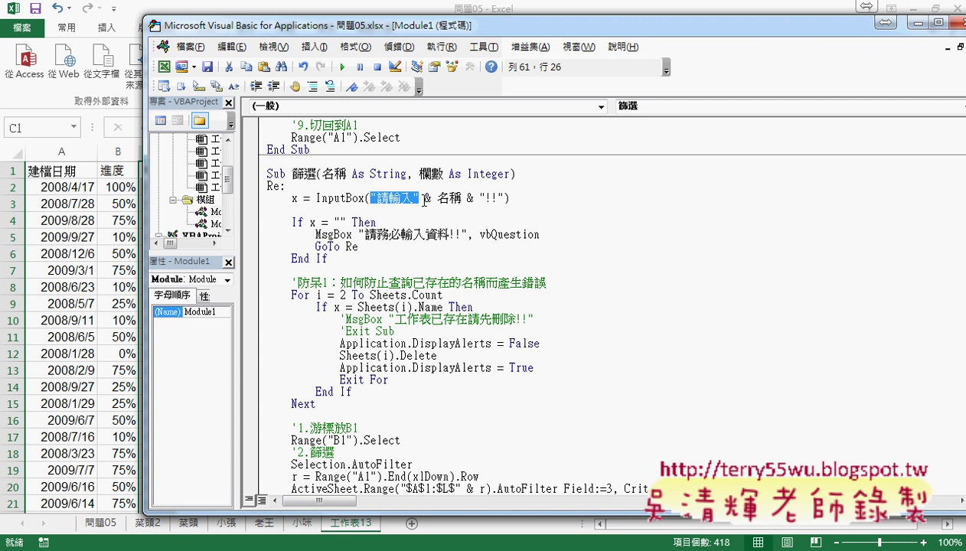
{"action": "left_click_drag", "start_coordinate": [483, 197], "coordinate": [419, 209]}
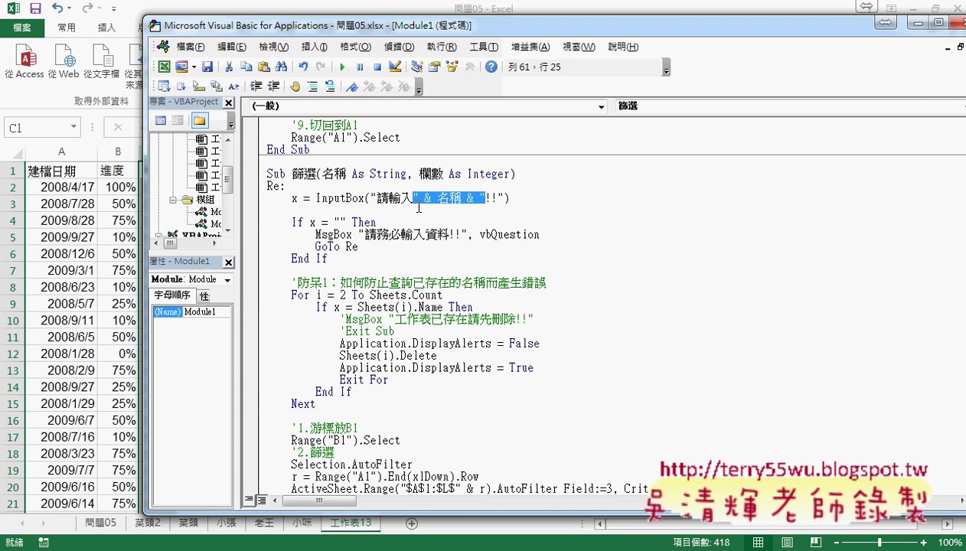
Rewrite the 篩選 Sub's prompt as InputBox("請輸入" & 名稱 & "!!") and grab the 欄數 parameter name
{"action": "type", "text": "\"\""}
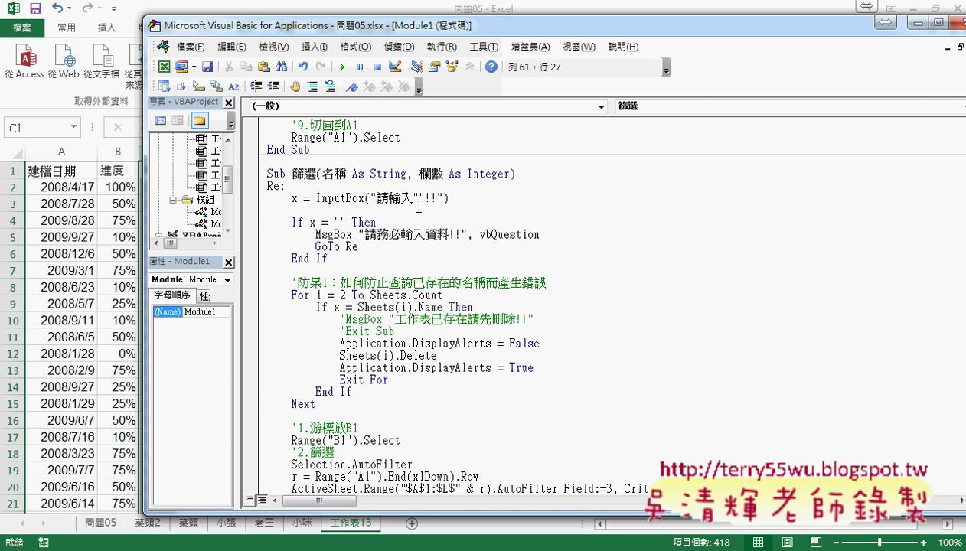
{"action": "key", "text": "Left"}
{"action": "type", "text": "&"}
{"action": "type", "text": "名稱"}
{"action": "key", "text": "Left"}
{"action": "key", "text": "Left"}
{"action": "key", "text": "Left"}
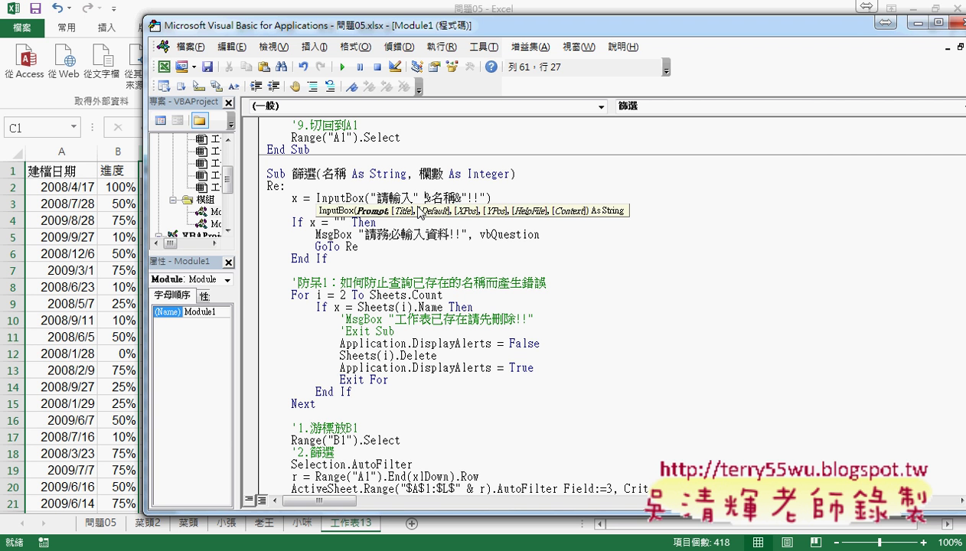
{"action": "key", "text": "Right"}
{"action": "key", "text": "Right"}
{"action": "key", "text": "Right"}
{"action": "key", "text": "Right"}
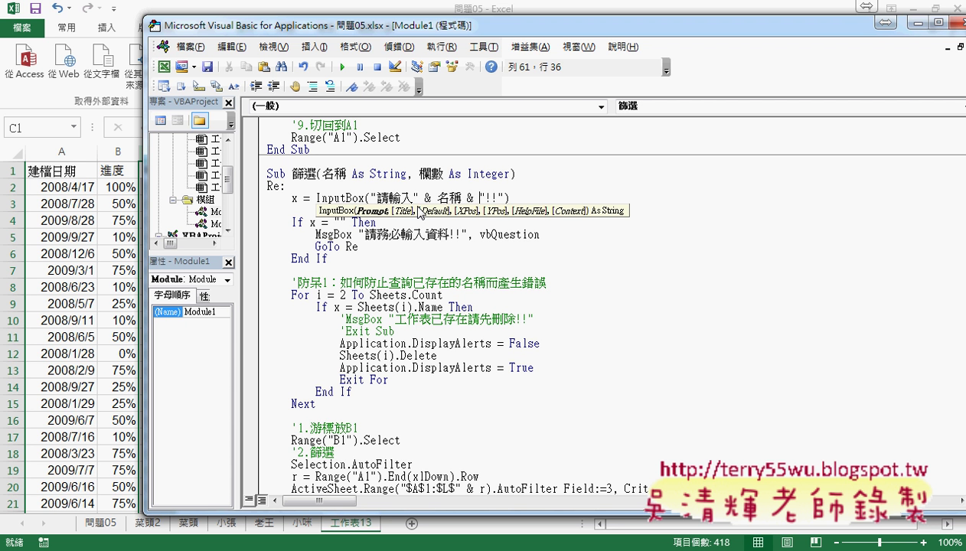
{"action": "left_click", "coordinate": [541, 345]}
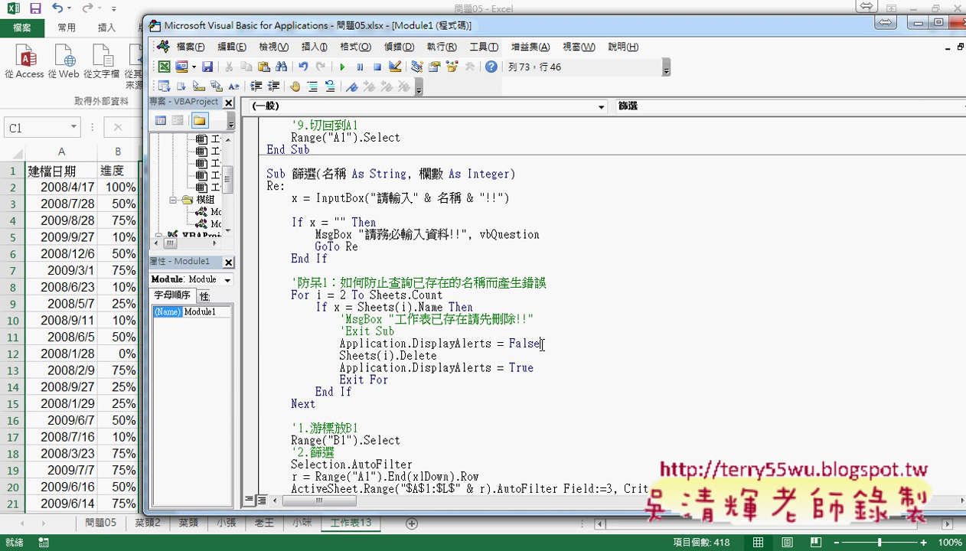
{"action": "left_click_drag", "start_coordinate": [418, 174], "coordinate": [432, 174]}
Replace the hard-coded Field:=3 in the AutoFilter with the 欄數 parameter
{"action": "scroll", "coordinate": [678, 296], "scroll_direction": "down", "scroll_amount": 3}
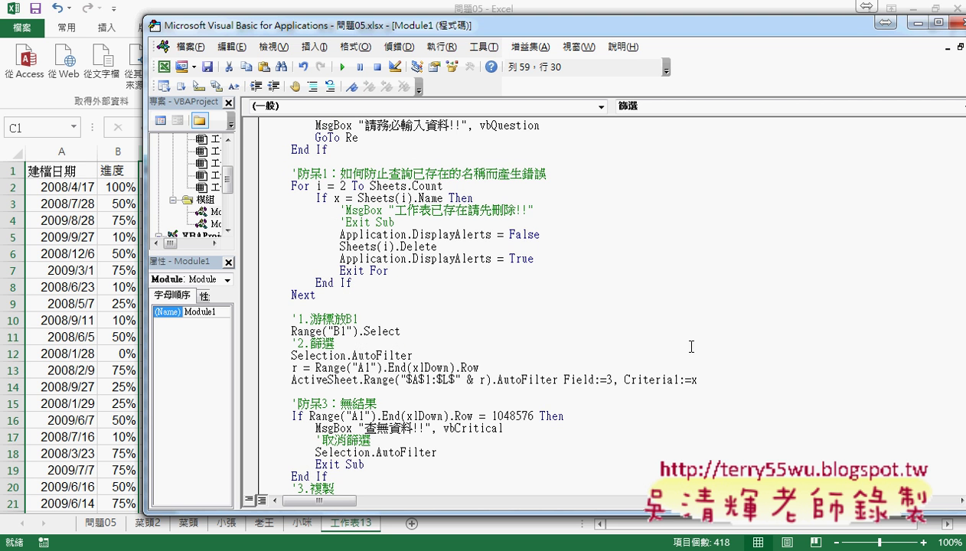
{"action": "left_click", "coordinate": [607, 380]}
{"action": "double_click", "coordinate": [609, 378]}
{"action": "type", "text": "欄數"}
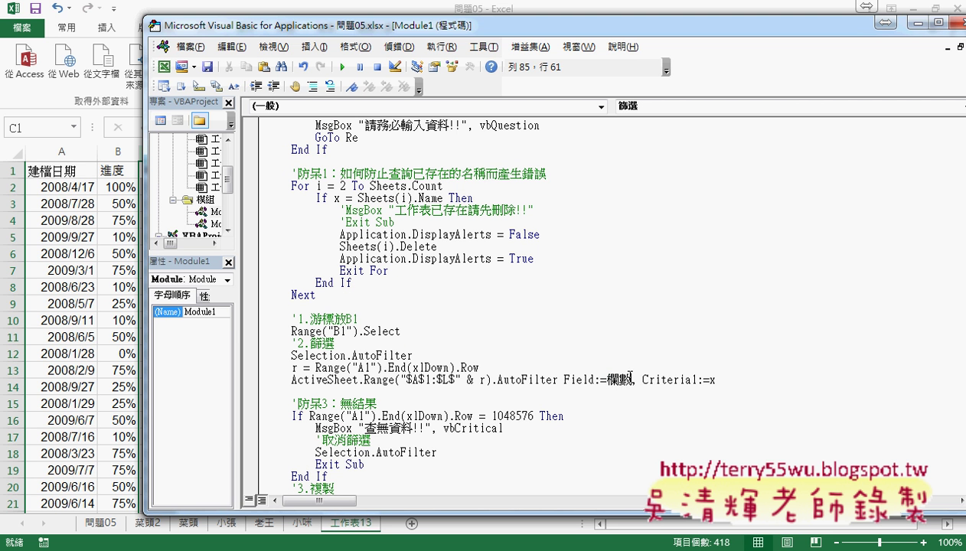
Review the edited module and highlight the parameterised 篩選 Sub header
{"action": "scroll", "coordinate": [748, 400], "scroll_direction": "down", "scroll_amount": 3}
{"action": "scroll", "coordinate": [748, 399], "scroll_direction": "down", "scroll_amount": 2}
{"action": "scroll", "coordinate": [749, 400], "scroll_direction": "down", "scroll_amount": 2}
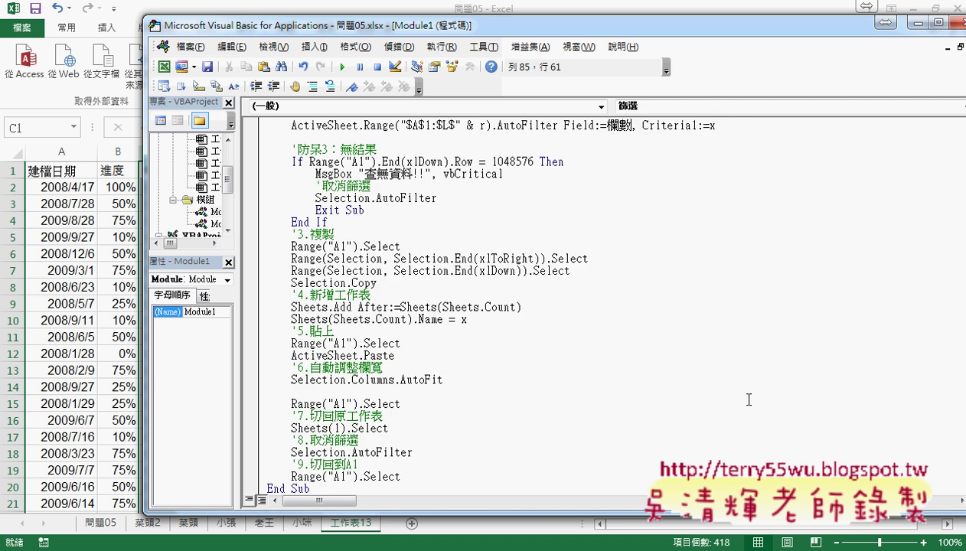
{"action": "scroll", "coordinate": [749, 400], "scroll_direction": "down", "scroll_amount": 1}
{"action": "scroll", "coordinate": [749, 400], "scroll_direction": "up", "scroll_amount": 6}
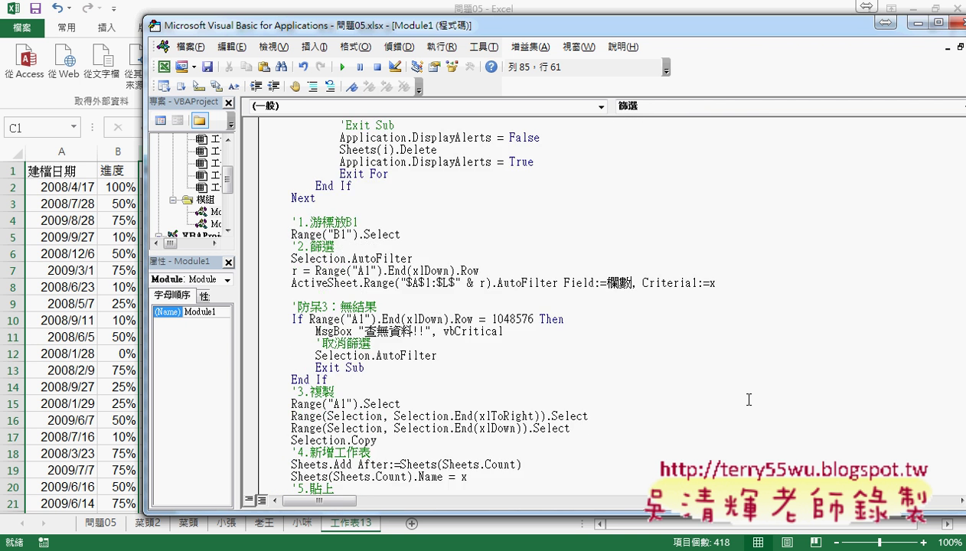
{"action": "scroll", "coordinate": [749, 400], "scroll_direction": "up", "scroll_amount": 5}
{"action": "scroll", "coordinate": [749, 400], "scroll_direction": "up", "scroll_amount": 1}
{"action": "scroll", "coordinate": [748, 400], "scroll_direction": "up", "scroll_amount": 3}
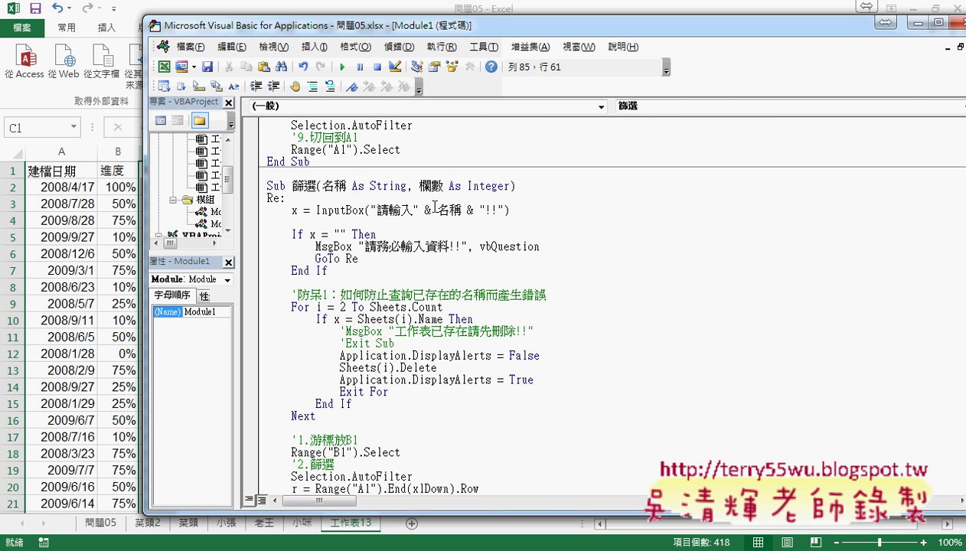
{"action": "scroll", "coordinate": [565, 350], "scroll_direction": "down", "scroll_amount": 2}
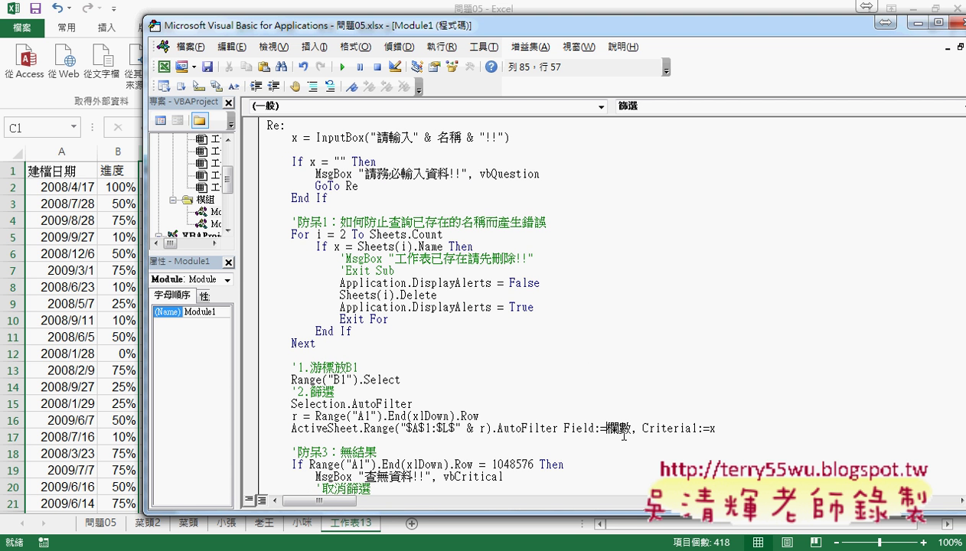
{"action": "scroll", "coordinate": [624, 434], "scroll_direction": "up", "scroll_amount": 1}
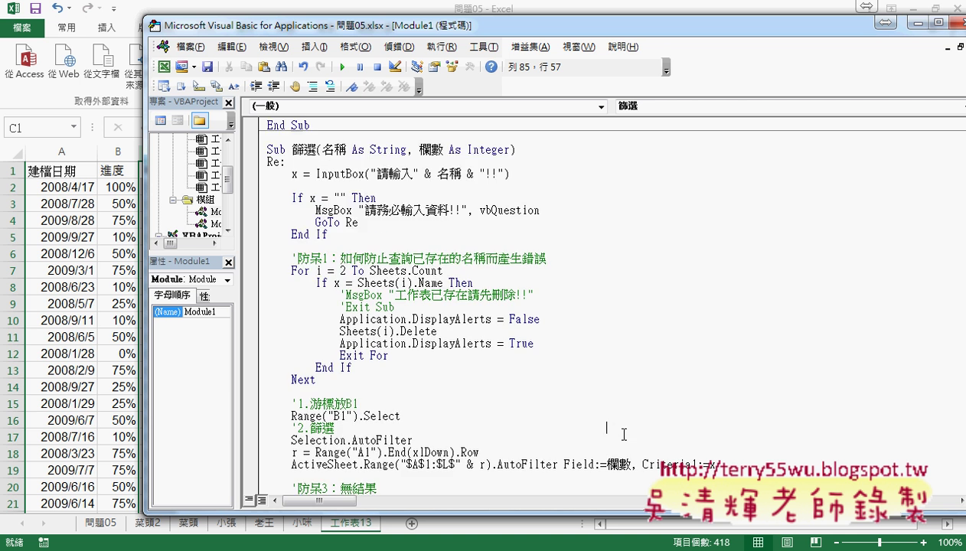
{"action": "scroll", "coordinate": [625, 435], "scroll_direction": "up", "scroll_amount": 2}
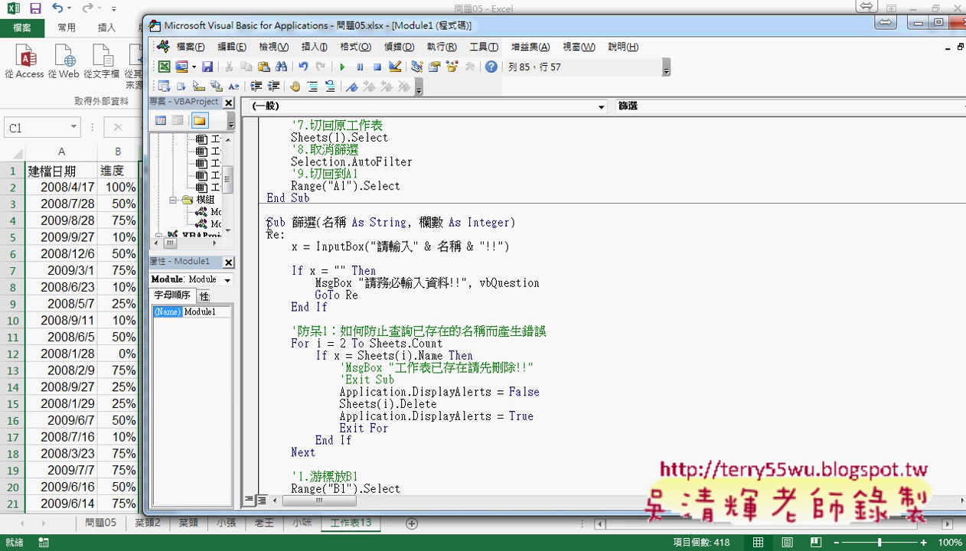
{"action": "left_click_drag", "start_coordinate": [265, 222], "coordinate": [554, 227]}
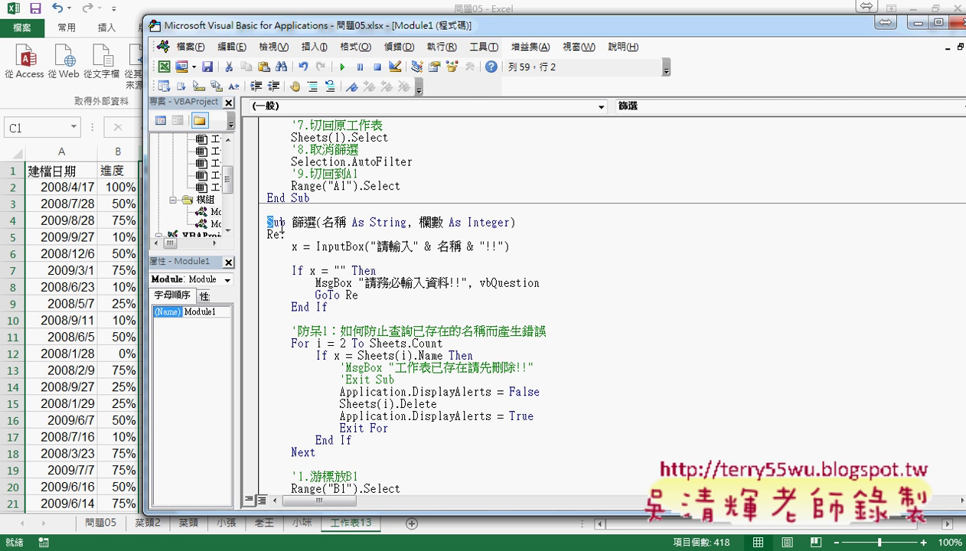
{"action": "left_click", "coordinate": [539, 236]}
Check the Macros list, close it, and highlight the Sub's parameter list
{"action": "left_click", "coordinate": [342, 68]}
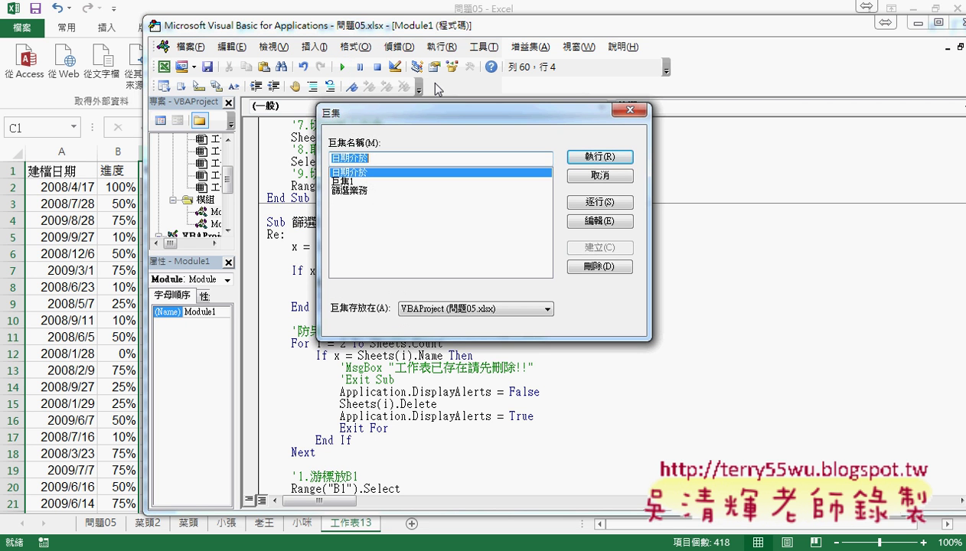
{"action": "left_click", "coordinate": [627, 112]}
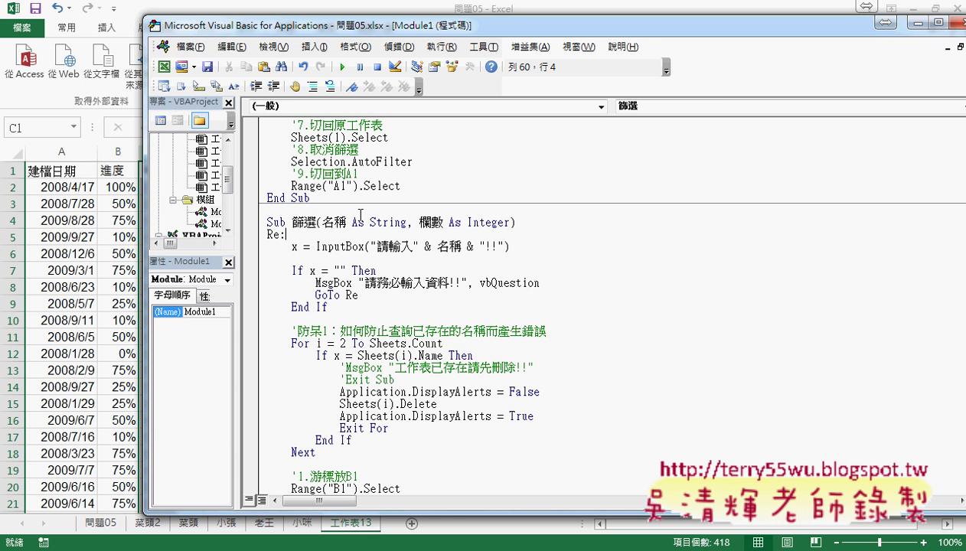
{"action": "left_click_drag", "start_coordinate": [322, 222], "coordinate": [512, 221]}
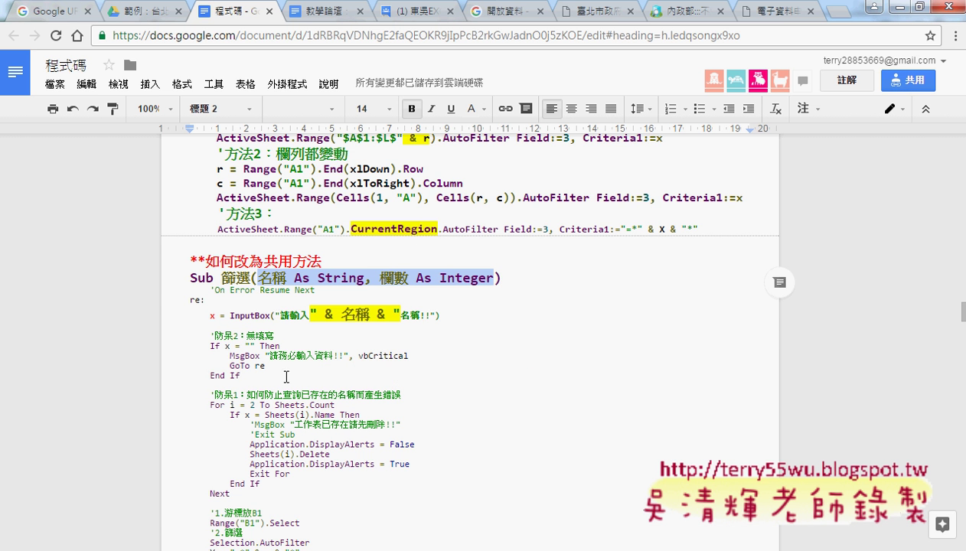
Copy the 篩選業務, 篩選產業別, 篩選產品 and 篩選客戶名稱 wrapper subs from the notes into the clipboard
{"action": "scroll", "coordinate": [287, 376], "scroll_direction": "down", "scroll_amount": 4}
{"action": "scroll", "coordinate": [287, 377], "scroll_direction": "down", "scroll_amount": 5}
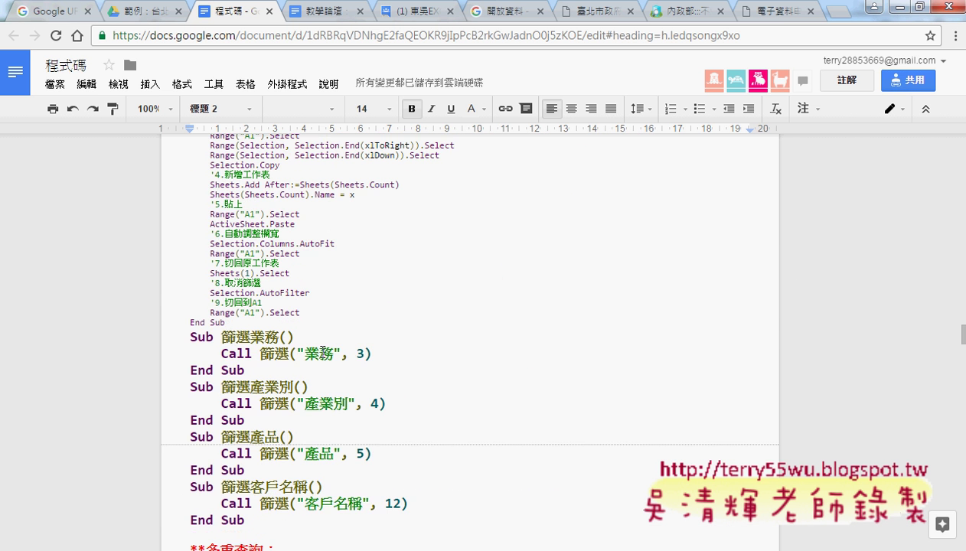
{"action": "scroll", "coordinate": [318, 348], "scroll_direction": "down", "scroll_amount": 1}
{"action": "mouse_move", "coordinate": [188, 261]}
{"action": "left_mouse_down"}
{"action": "mouse_move", "coordinate": [264, 261]}
{"action": "mouse_move", "coordinate": [286, 443]}
{"action": "left_mouse_up"}
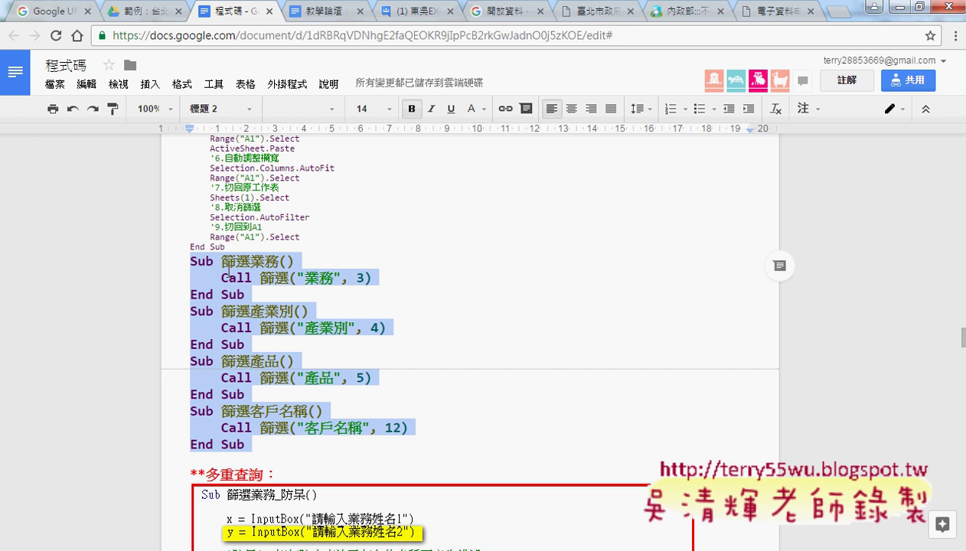
{"action": "key", "text": "alt+Tab"}
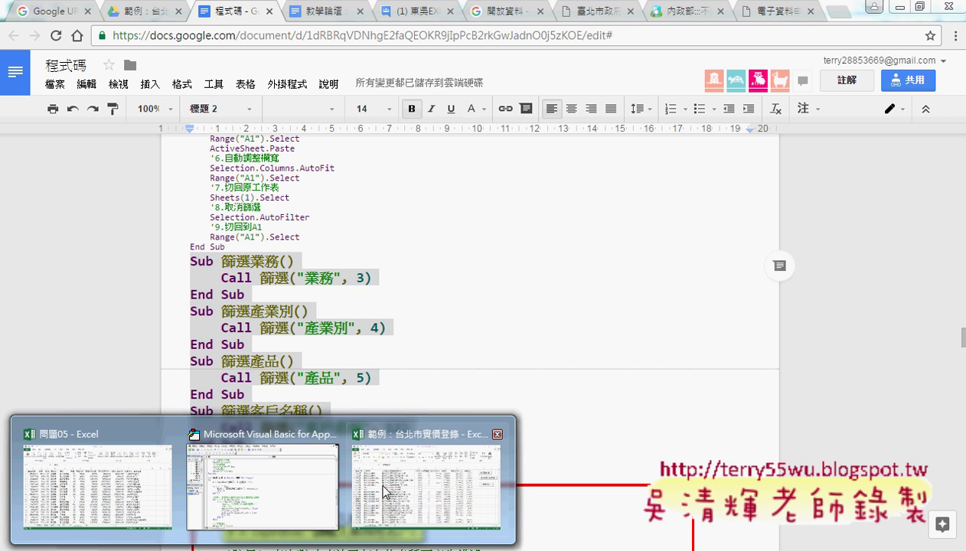
{"action": "scroll", "coordinate": [449, 289], "scroll_direction": "down", "scroll_amount": 4}
Paste the four wrapper subs below the 篩選 Sub's End Sub
{"action": "scroll", "coordinate": [449, 289], "scroll_direction": "down", "scroll_amount": 3}
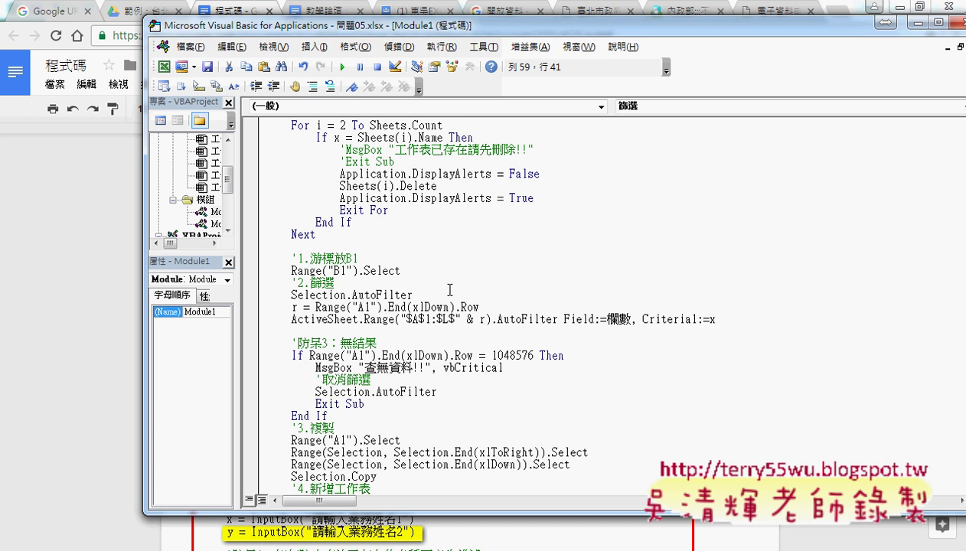
{"action": "scroll", "coordinate": [449, 289], "scroll_direction": "down", "scroll_amount": 1}
{"action": "scroll", "coordinate": [450, 289], "scroll_direction": "down", "scroll_amount": 5}
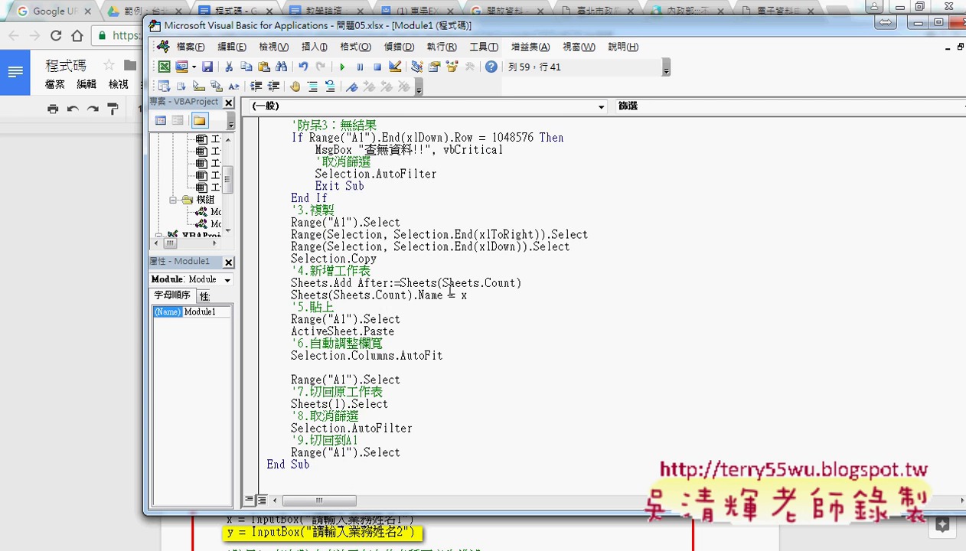
{"action": "left_click", "coordinate": [293, 476]}
{"action": "type", "text": "Sub 篩選業務()     Call 篩選(\"業務\", 3) End Sub Sub 篩選產業別()     Call 篩選(\"產業別\", 4) End Sub Sub 篩選產品()     Call 篩選(\"產品\", 5) End Sub Sub 篩選客戶名稱()     Call 篩選(\"客戶名稱\", 12) End Sub"}
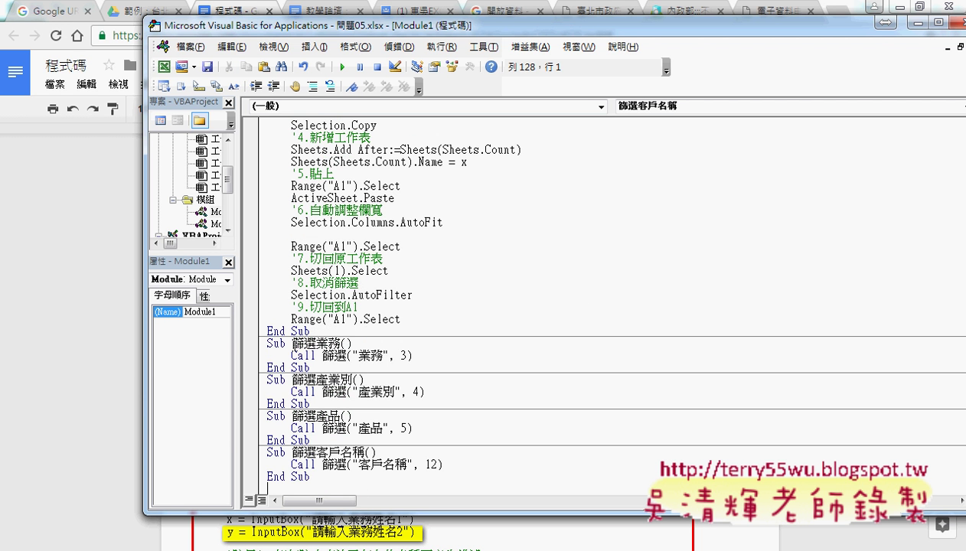
{"action": "mouse_move", "coordinate": [292, 343]}
{"action": "left_mouse_down"}
{"action": "mouse_move", "coordinate": [341, 344]}
{"action": "mouse_move", "coordinate": [347, 356]}
{"action": "mouse_move", "coordinate": [296, 356]}
{"action": "mouse_move", "coordinate": [314, 357]}
{"action": "left_mouse_up"}
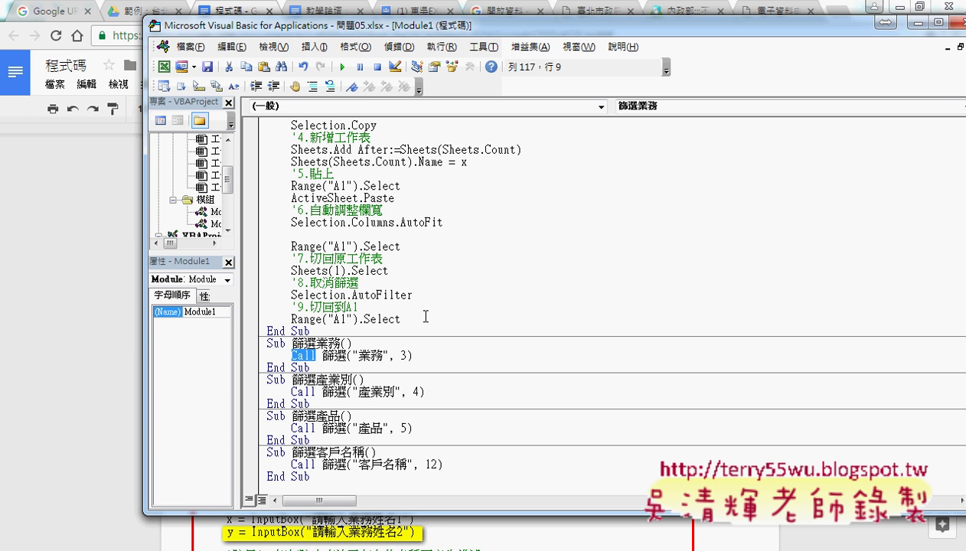
Insert 名稱 before the !! in the InputBox prompt
{"action": "scroll", "coordinate": [425, 317], "scroll_direction": "up", "scroll_amount": 2}
{"action": "scroll", "coordinate": [426, 316], "scroll_direction": "up", "scroll_amount": 2}
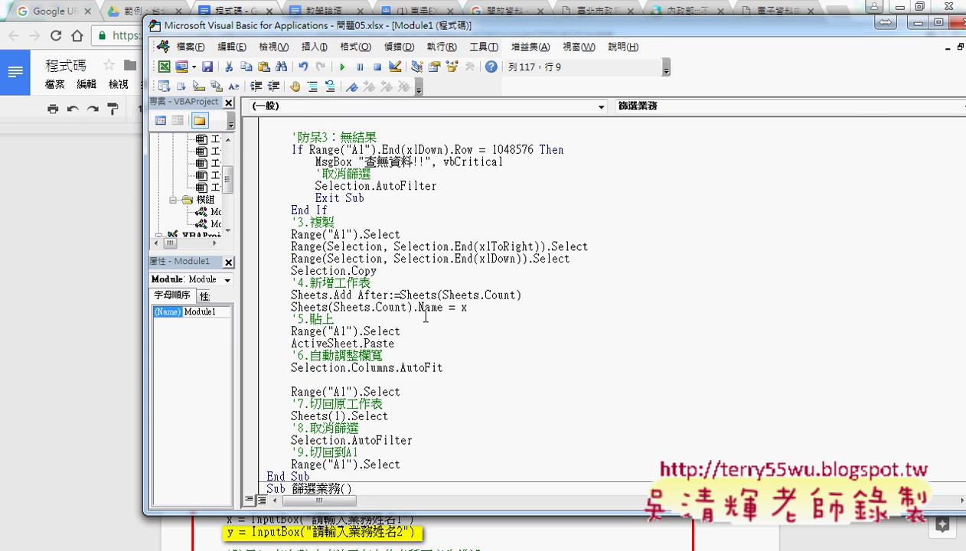
{"action": "scroll", "coordinate": [426, 317], "scroll_direction": "up", "scroll_amount": 1}
{"action": "scroll", "coordinate": [426, 316], "scroll_direction": "up", "scroll_amount": 4}
{"action": "scroll", "coordinate": [426, 316], "scroll_direction": "up", "scroll_amount": 4}
{"action": "scroll", "coordinate": [426, 316], "scroll_direction": "up", "scroll_amount": 1}
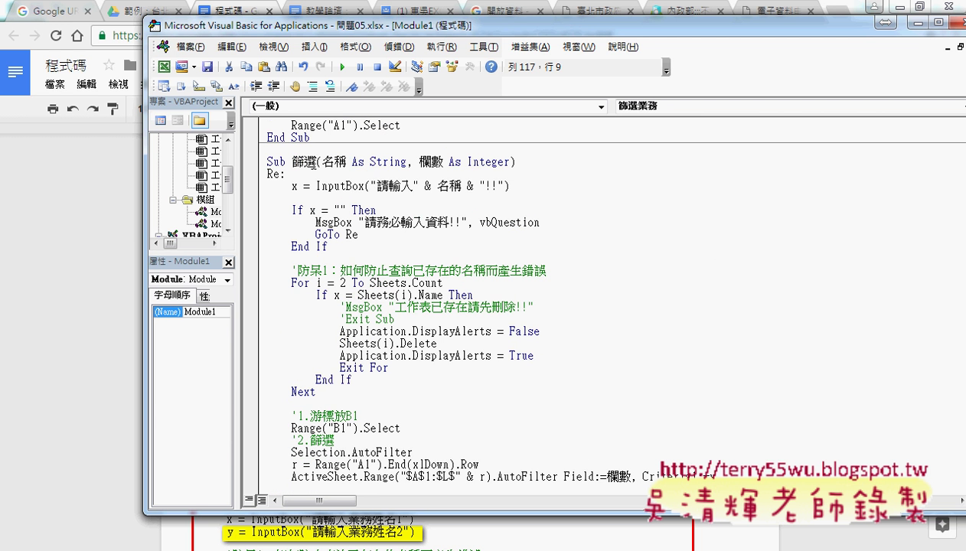
{"action": "left_click", "coordinate": [481, 185]}
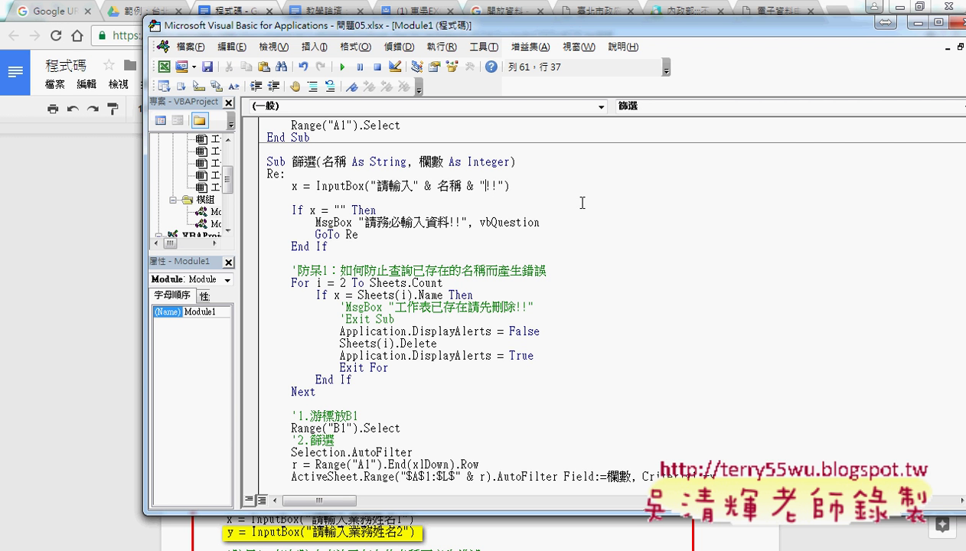
{"action": "type", "text": "m"}
{"action": "key", "text": "BackSpace"}
{"action": "type", "text": "名稱"}
{"action": "key", "text": "Return"}
Look over the 篩選產業別, 篩選產品, 篩選客戶名稱 and 篩選業務 wrapper subs
{"action": "scroll", "coordinate": [546, 256], "scroll_direction": "down", "scroll_amount": 1}
{"action": "scroll", "coordinate": [546, 257], "scroll_direction": "down", "scroll_amount": 7}
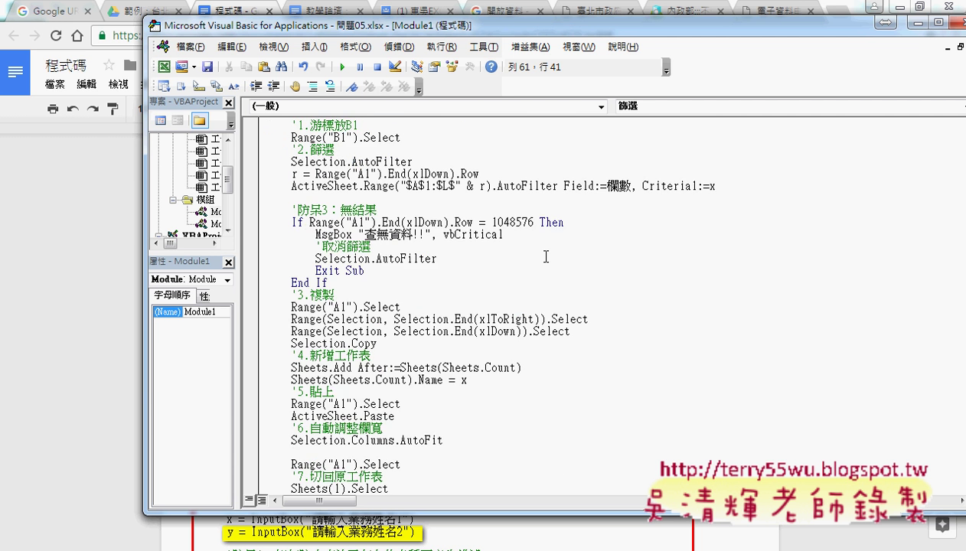
{"action": "scroll", "coordinate": [546, 256], "scroll_direction": "down", "scroll_amount": 4}
{"action": "scroll", "coordinate": [546, 257], "scroll_direction": "down", "scroll_amount": 3}
{"action": "left_click", "coordinate": [369, 341]}
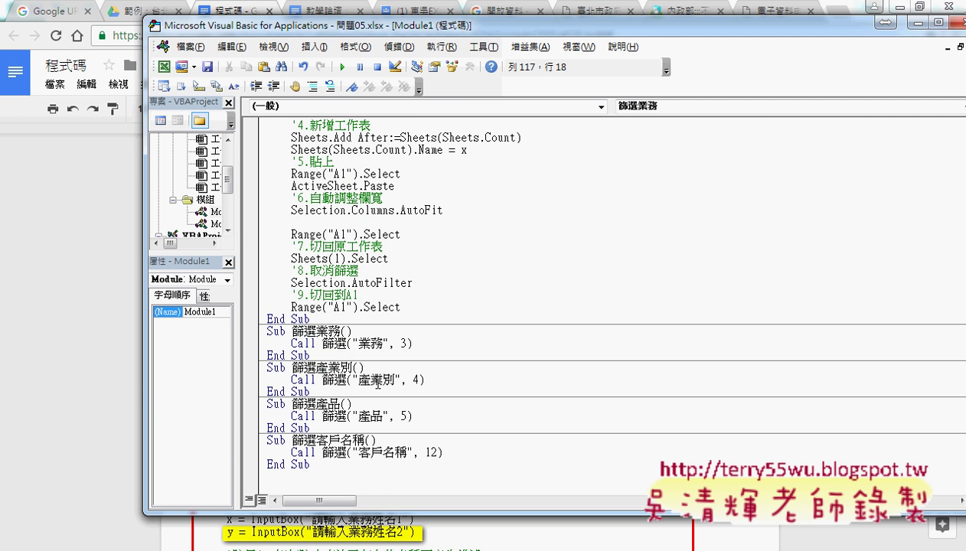
{"action": "left_click", "coordinate": [378, 380]}
{"action": "left_click", "coordinate": [376, 440]}
{"action": "left_click", "coordinate": [326, 331]}
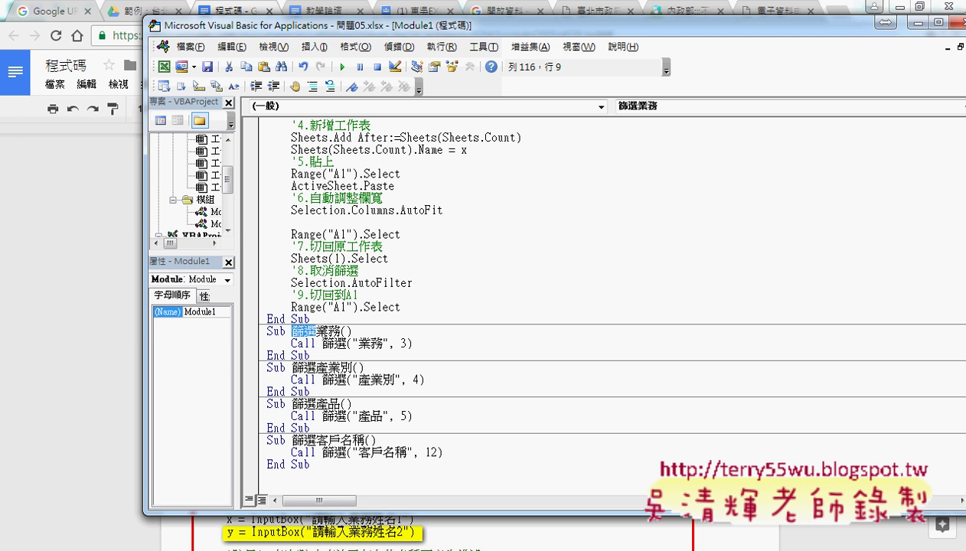
{"action": "left_click_drag", "start_coordinate": [290, 330], "coordinate": [340, 331]}
Return to the 篩選 routine and select all code in the module
{"action": "scroll", "coordinate": [345, 333], "scroll_direction": "up", "scroll_amount": 1}
{"action": "scroll", "coordinate": [360, 341], "scroll_direction": "up", "scroll_amount": 12}
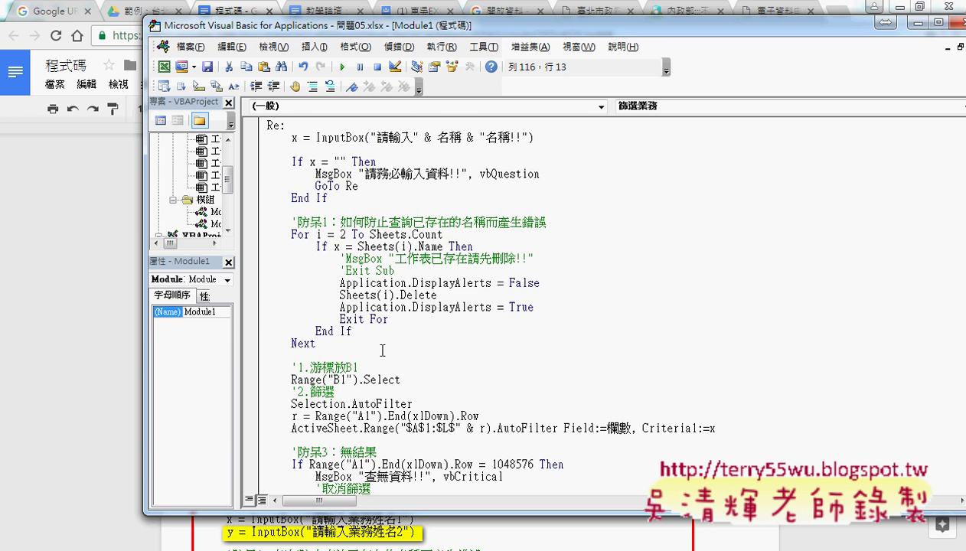
{"action": "scroll", "coordinate": [375, 346], "scroll_direction": "up", "scroll_amount": 5}
{"action": "scroll", "coordinate": [383, 350], "scroll_direction": "up", "scroll_amount": 5}
{"action": "scroll", "coordinate": [383, 350], "scroll_direction": "down", "scroll_amount": 3}
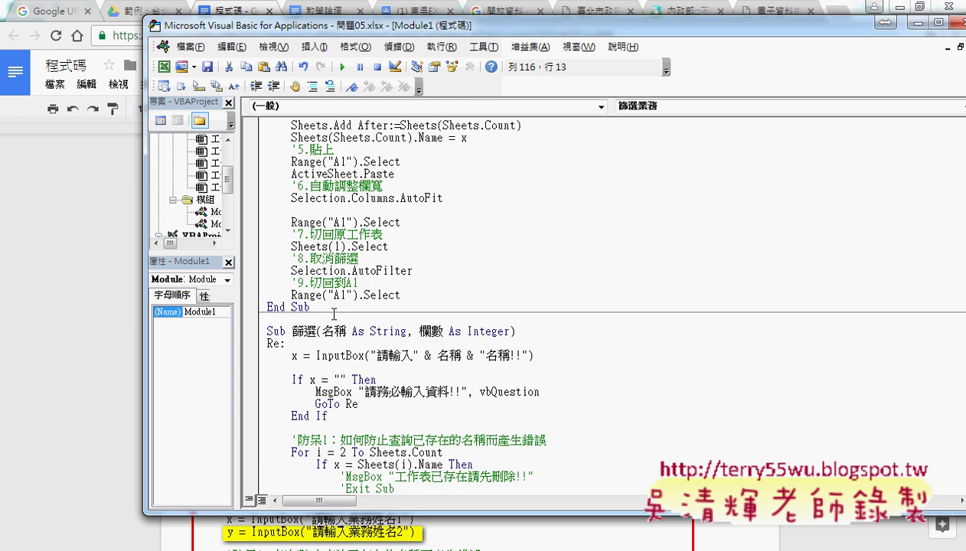
{"action": "key", "text": "ctrl+a"}
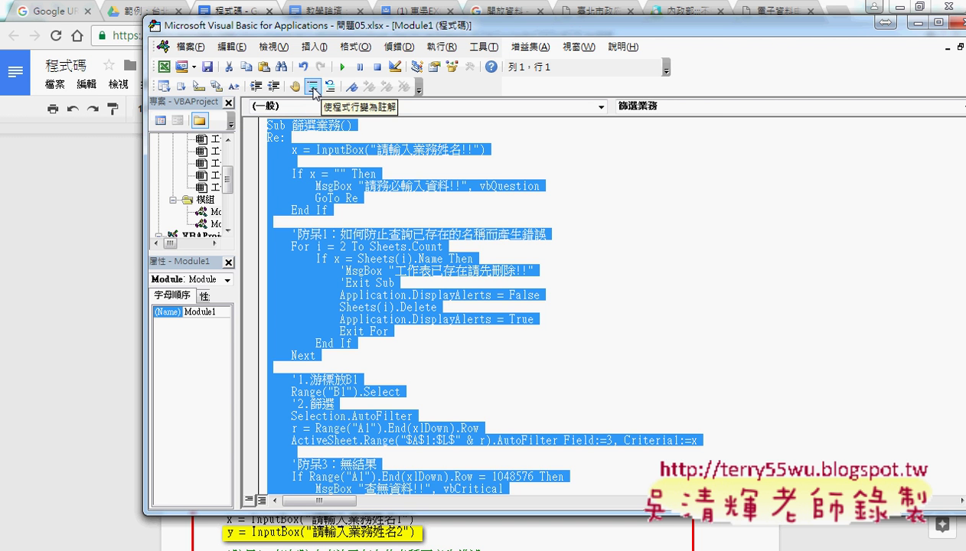
Comment out the old hard-coded 篩選業務 routine with Comment Block, then move to the short 篩選業務 sub
{"action": "left_click", "coordinate": [313, 89]}
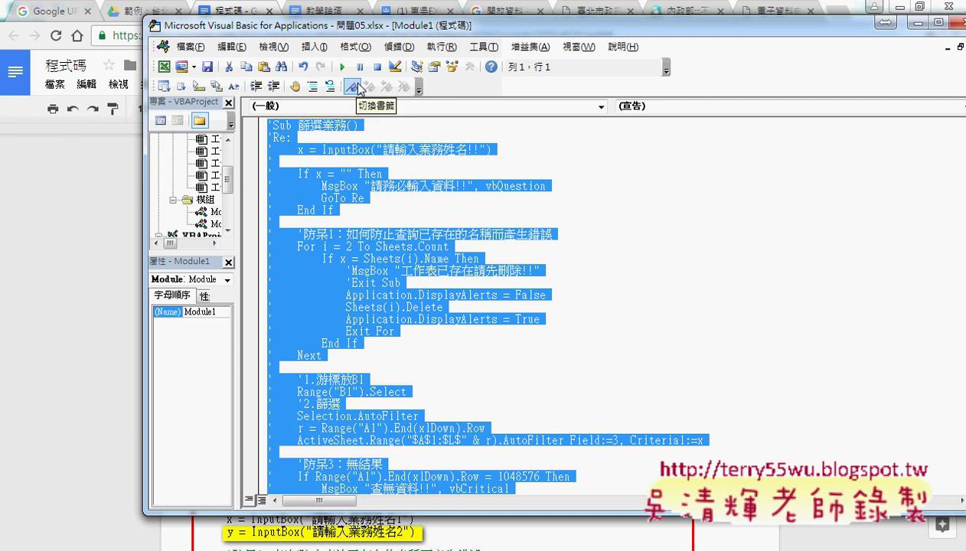
{"action": "right_click", "coordinate": [375, 83]}
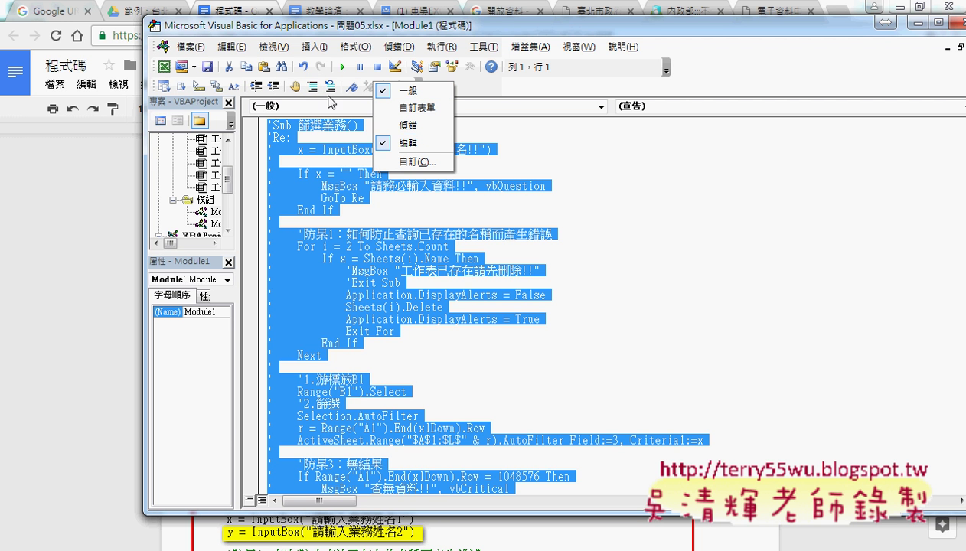
{"action": "left_click", "coordinate": [468, 92]}
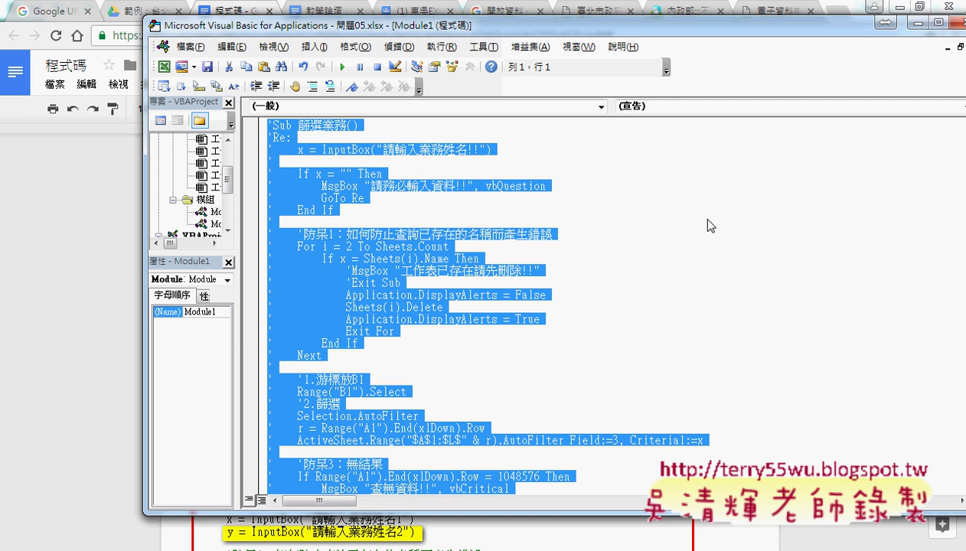
{"action": "scroll", "coordinate": [709, 225], "scroll_direction": "down", "scroll_amount": 7}
{"action": "scroll", "coordinate": [567, 403], "scroll_direction": "down", "scroll_amount": 4}
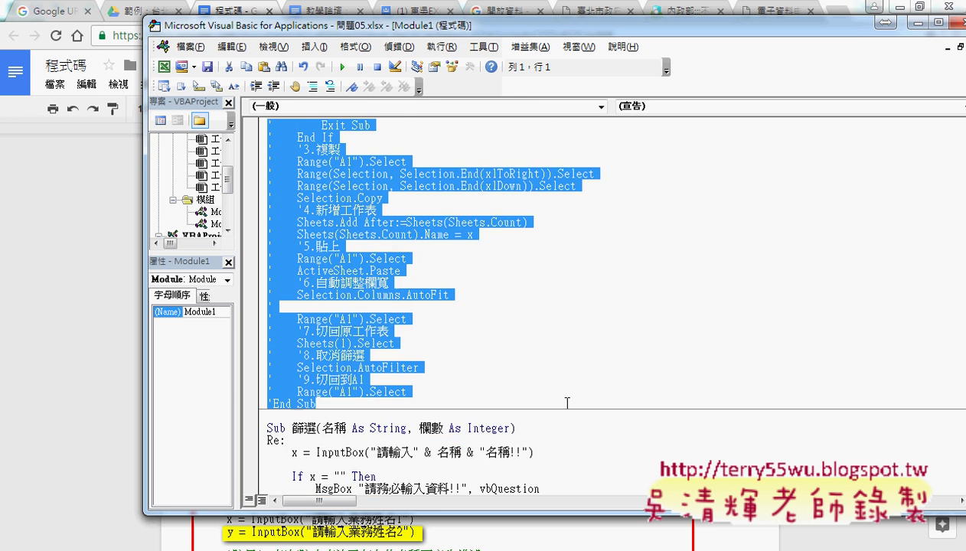
{"action": "scroll", "coordinate": [568, 402], "scroll_direction": "down", "scroll_amount": 9}
{"action": "scroll", "coordinate": [567, 402], "scroll_direction": "down", "scroll_amount": 9}
{"action": "scroll", "coordinate": [568, 403], "scroll_direction": "down", "scroll_amount": 3}
{"action": "scroll", "coordinate": [567, 403], "scroll_direction": "down", "scroll_amount": 2}
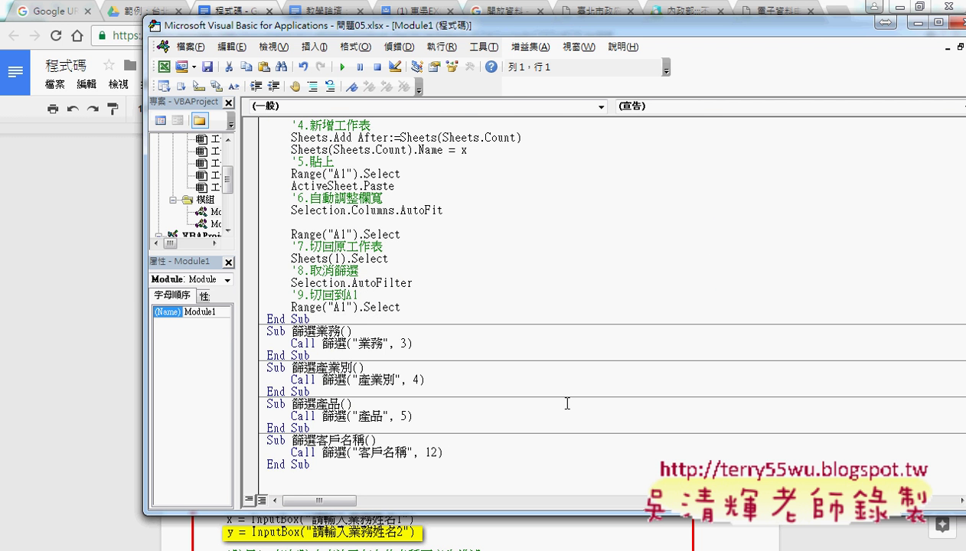
{"action": "left_click", "coordinate": [353, 332]}
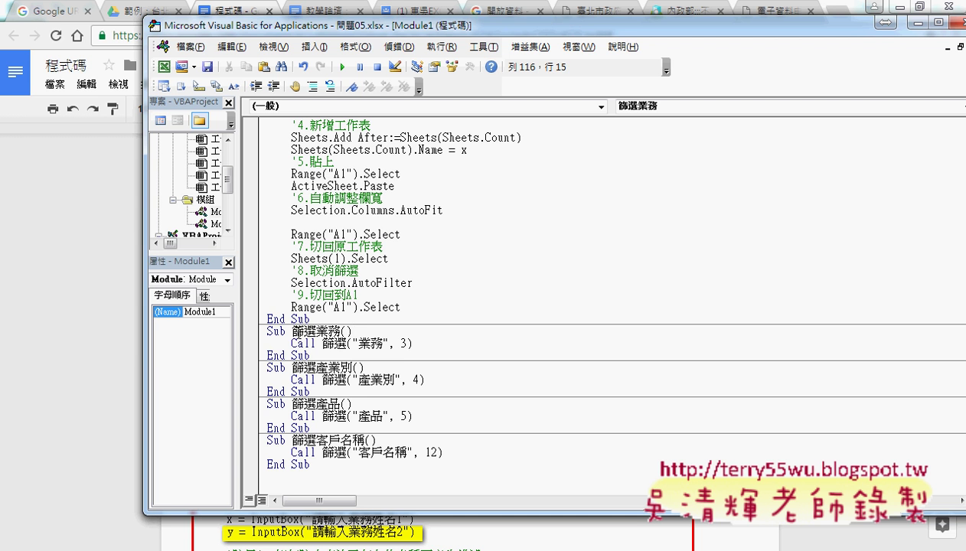
Try editing the ("業務", 3) arguments of the Call 篩選 line, then undo to keep them
{"action": "left_click_drag", "start_coordinate": [292, 332], "coordinate": [347, 332]}
{"action": "left_click", "coordinate": [321, 344]}
{"action": "double_click", "coordinate": [404, 344]}
{"action": "left_click_drag", "start_coordinate": [345, 343], "coordinate": [484, 349]}
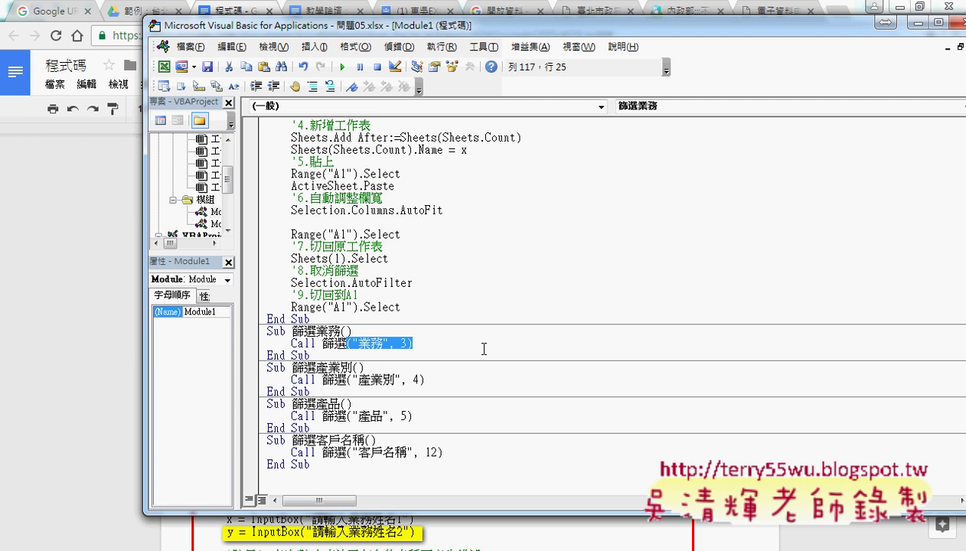
{"action": "type", "text": "("}
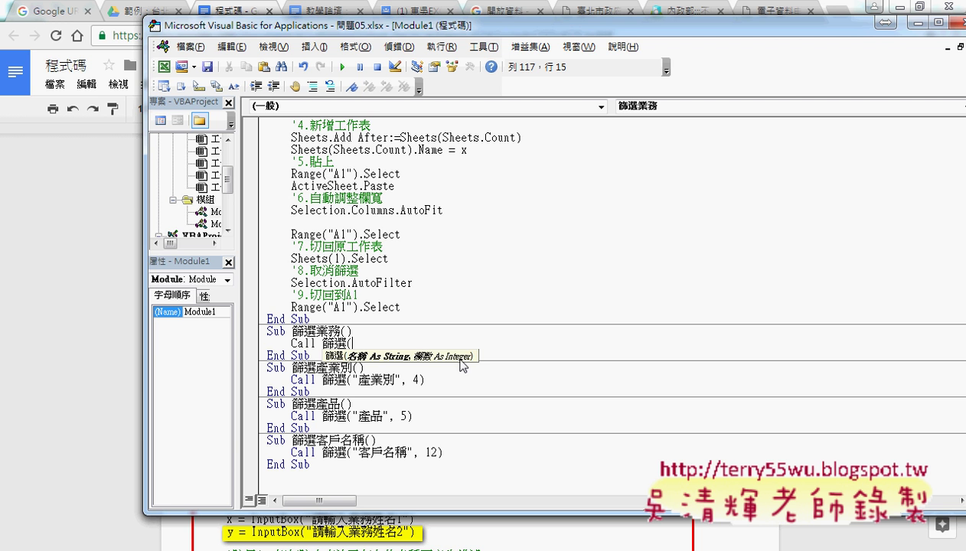
{"action": "key", "text": "ctrl+z"}
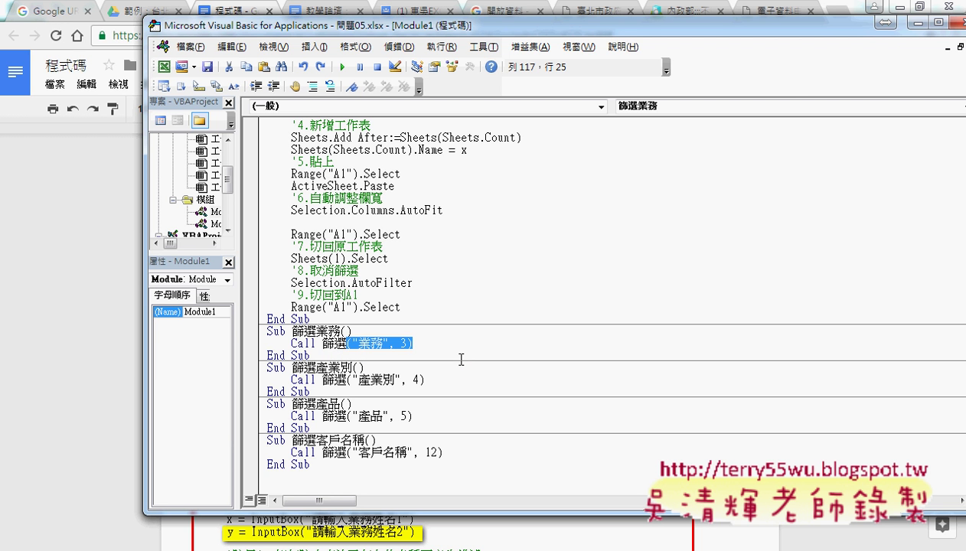
{"action": "left_click", "coordinate": [465, 359]}
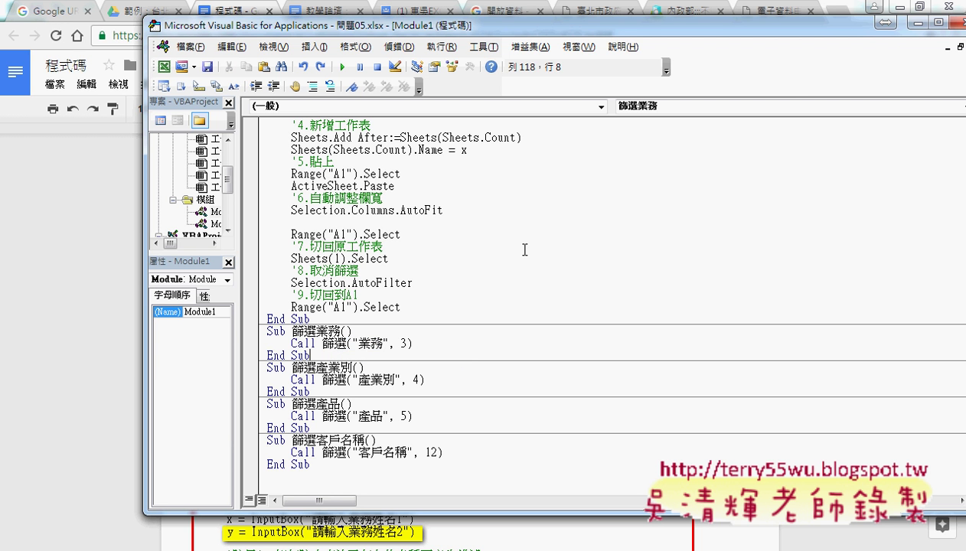
Set breakpoints on the 業務, 產業別, 產品 and 客戶名稱 Call 篩選 lines
{"action": "left_click", "coordinate": [249, 343]}
{"action": "left_click", "coordinate": [249, 379]}
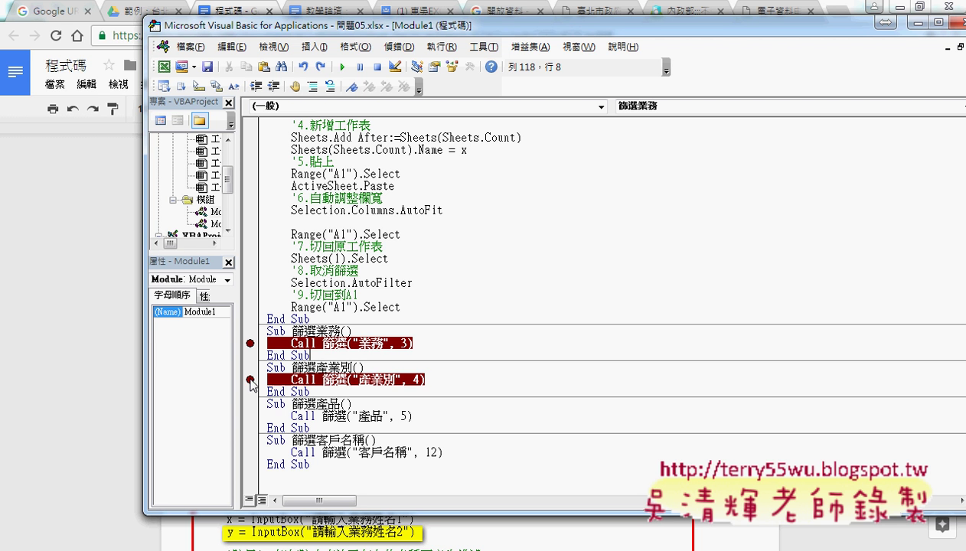
{"action": "left_click", "coordinate": [249, 415]}
{"action": "left_click", "coordinate": [249, 452]}
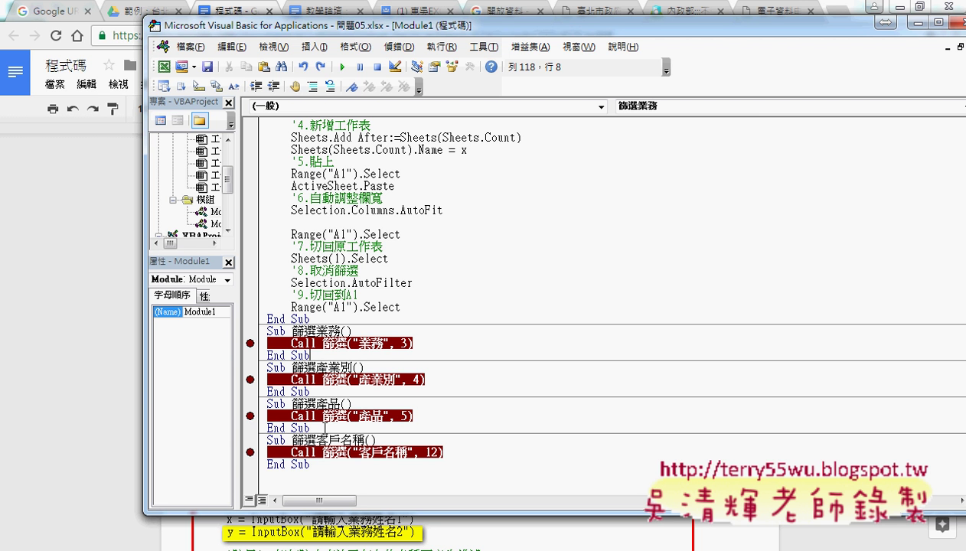
Minimize the VBA editor and browser and go to the 問題05 sheet
{"action": "left_click", "coordinate": [913, 22]}
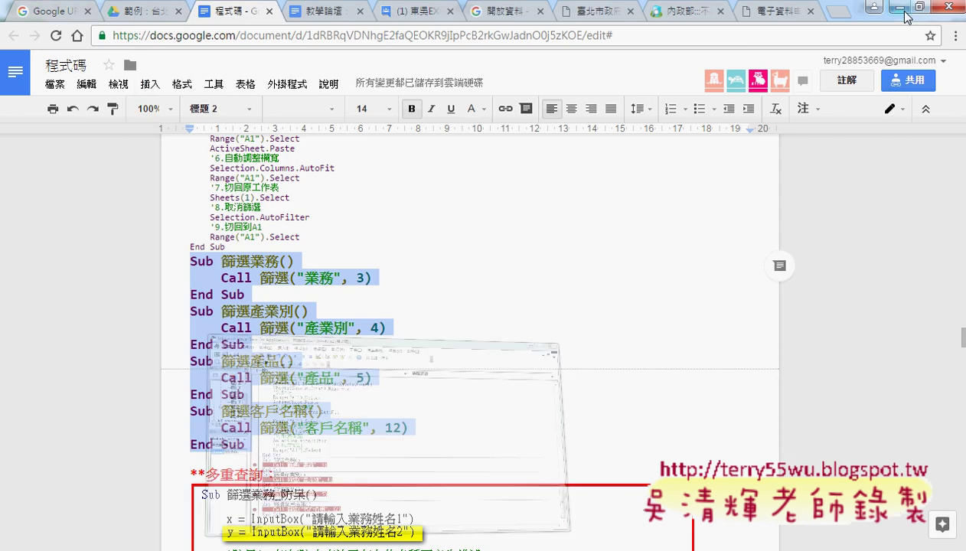
{"action": "left_click", "coordinate": [901, 7]}
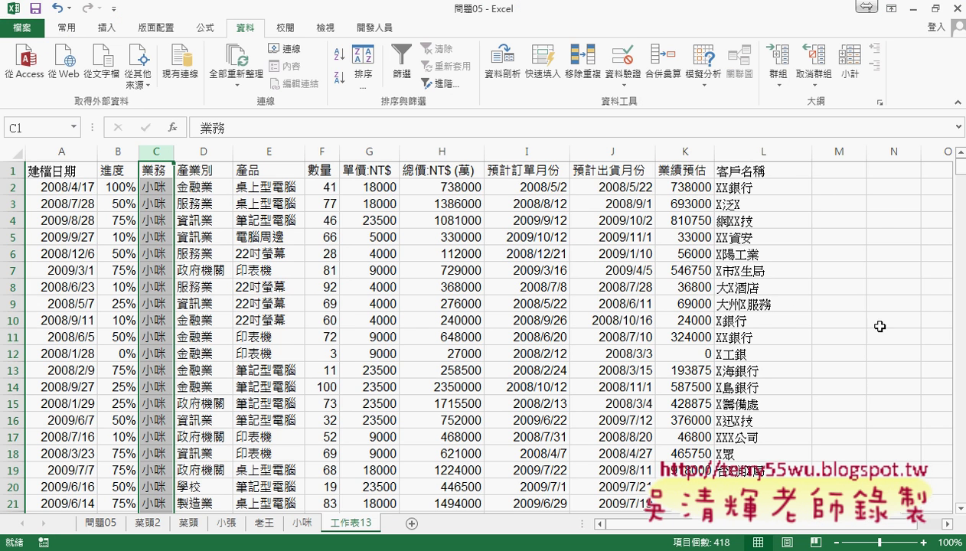
{"action": "left_click", "coordinate": [100, 523]}
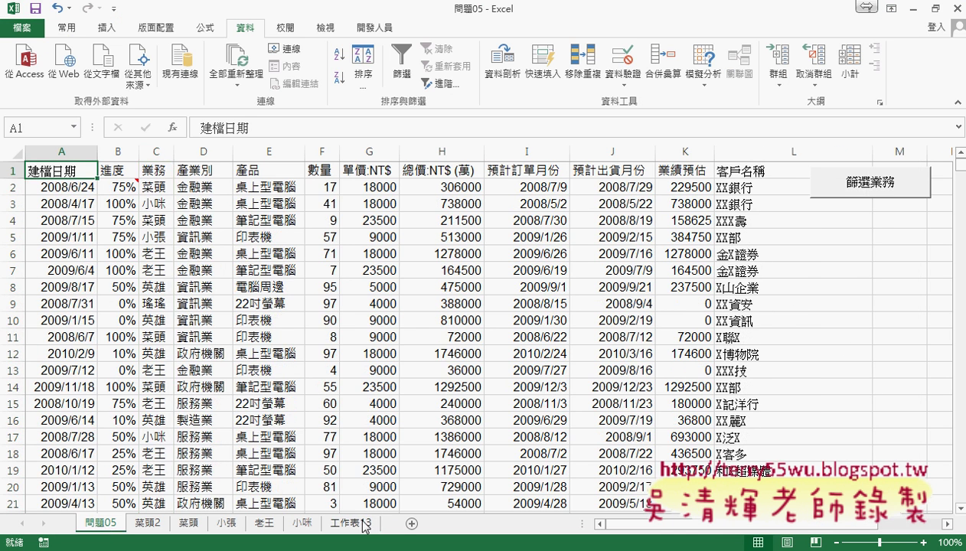
Assign the 篩選業務 macro to the 篩選業務 button
{"action": "right_click", "coordinate": [864, 197]}
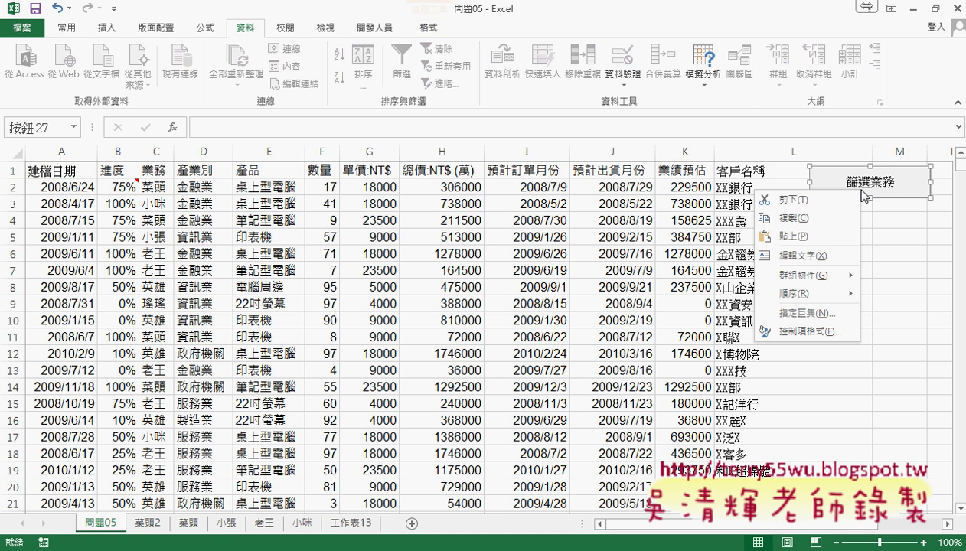
{"action": "left_click", "coordinate": [765, 313]}
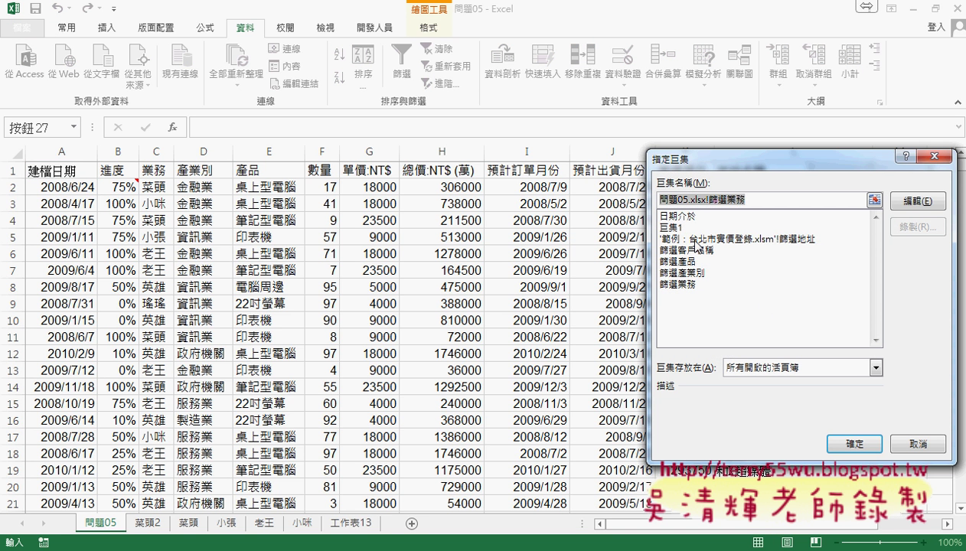
{"action": "left_click", "coordinate": [690, 288]}
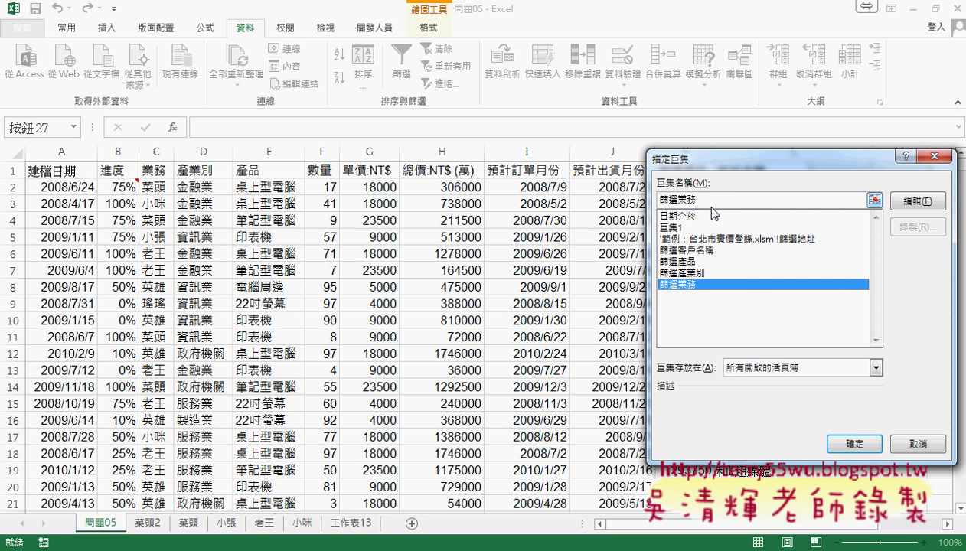
{"action": "left_click", "coordinate": [852, 445]}
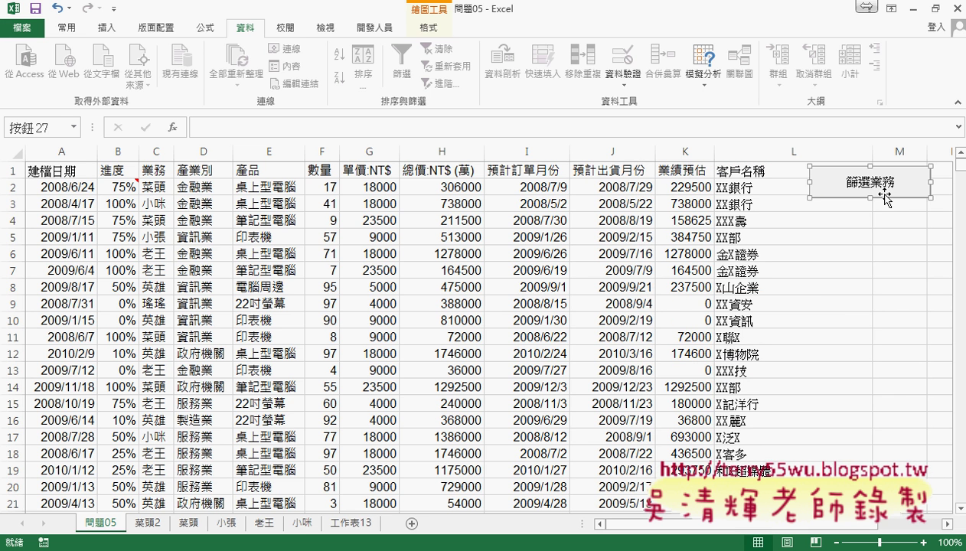
Paste a second 篩選業務 button and line it up under the original
{"action": "right_click", "coordinate": [865, 188]}
{"action": "key", "text": "Escape"}
{"action": "left_click", "coordinate": [831, 225]}
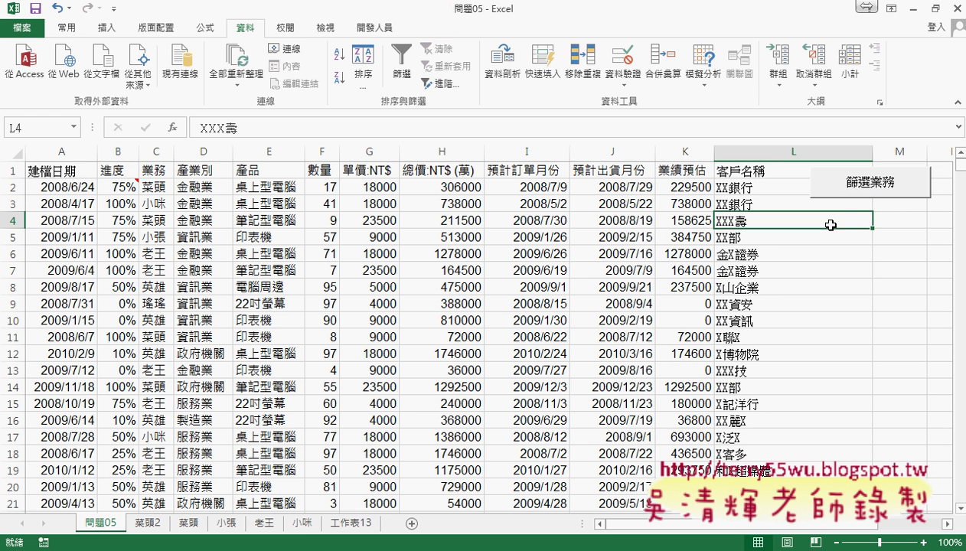
{"action": "key", "text": "ctrl+v"}
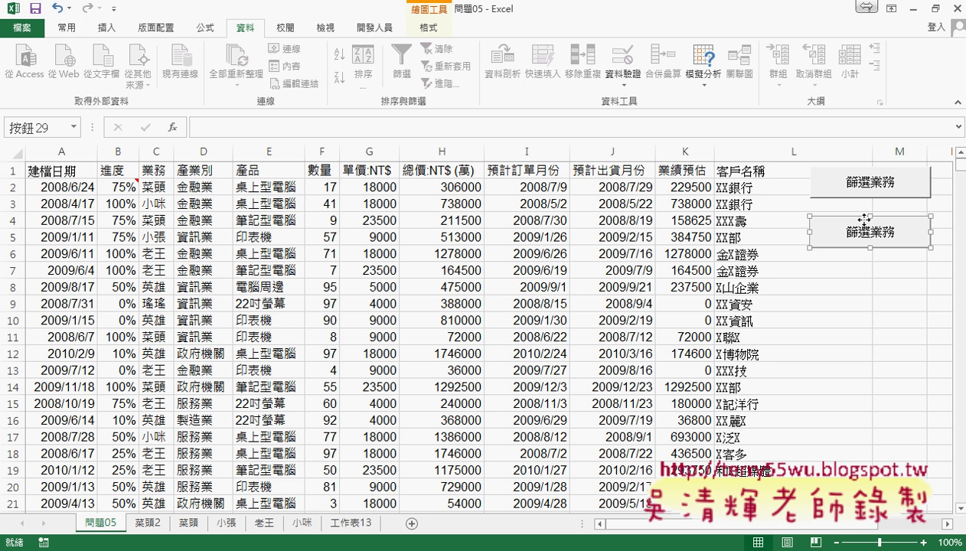
{"action": "left_click_drag", "start_coordinate": [864, 219], "coordinate": [866, 209]}
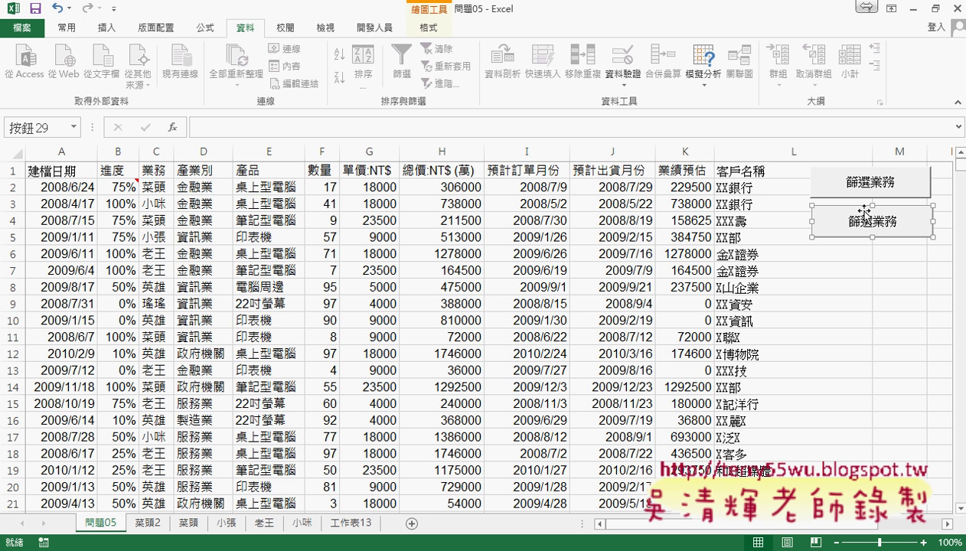
{"action": "left_click_drag", "start_coordinate": [866, 209], "coordinate": [863, 209]}
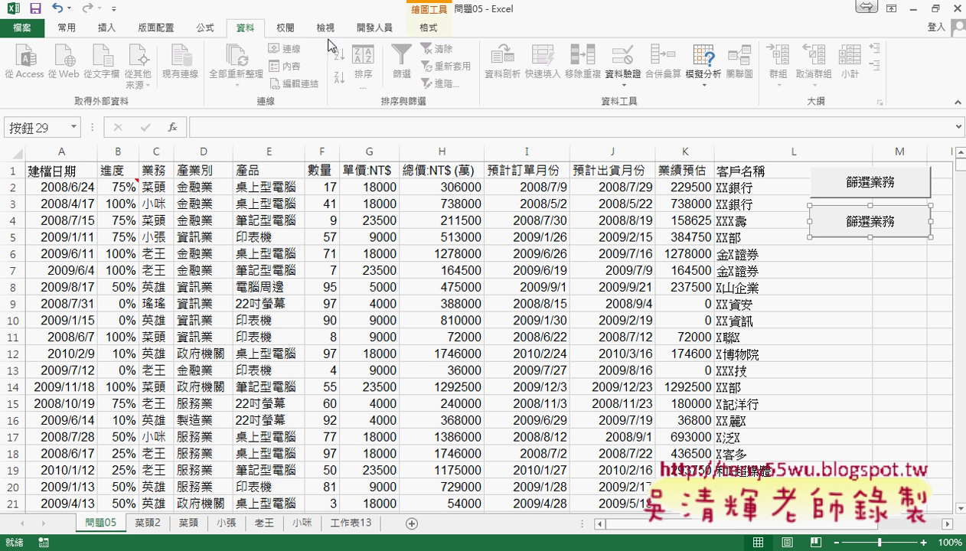
Paste third and fourth 篩選業務 buttons, placing the fourth below the third
{"action": "left_click", "coordinate": [382, 27]}
{"action": "left_click", "coordinate": [291, 61]}
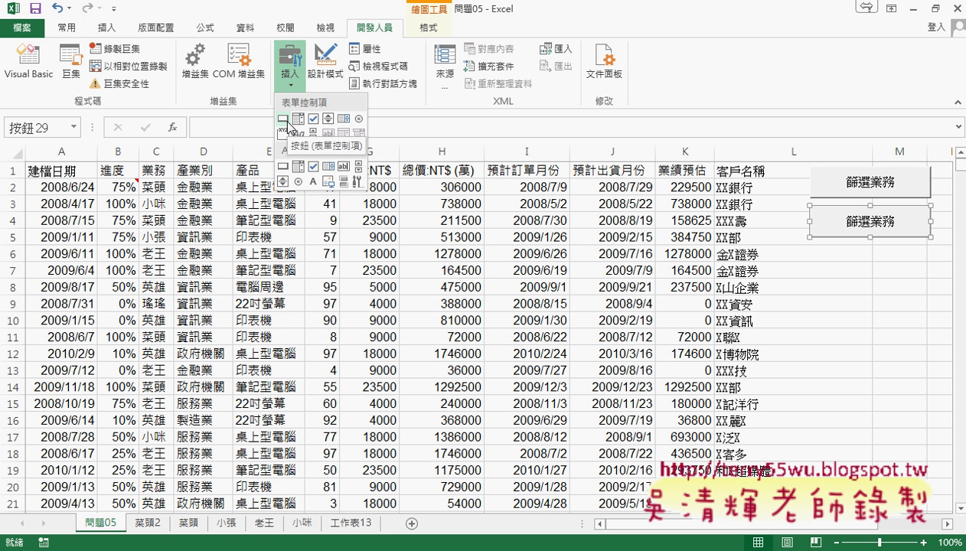
{"action": "left_click", "coordinate": [801, 253]}
{"action": "left_click", "coordinate": [800, 252]}
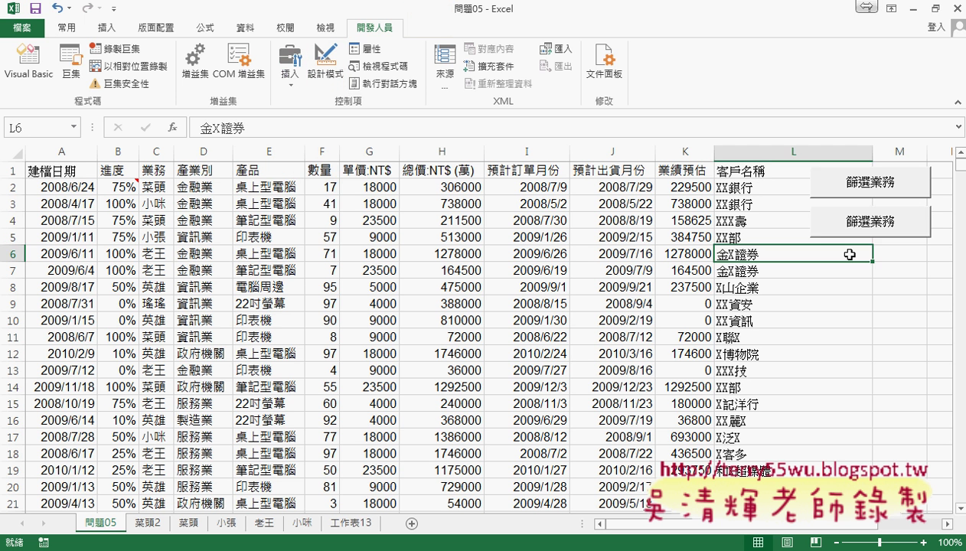
{"action": "key", "text": "ctrl+v"}
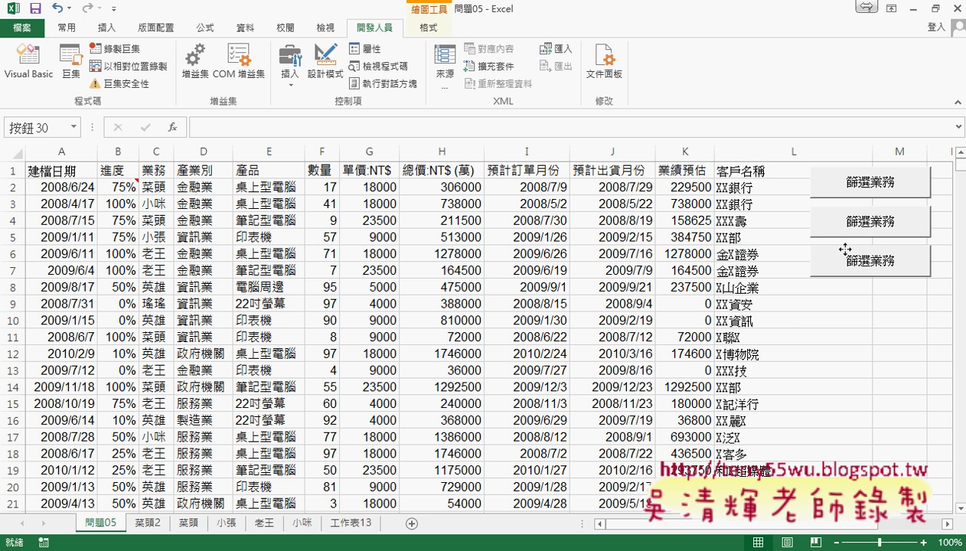
{"action": "left_click", "coordinate": [851, 302]}
{"action": "key", "text": "ctrl+v"}
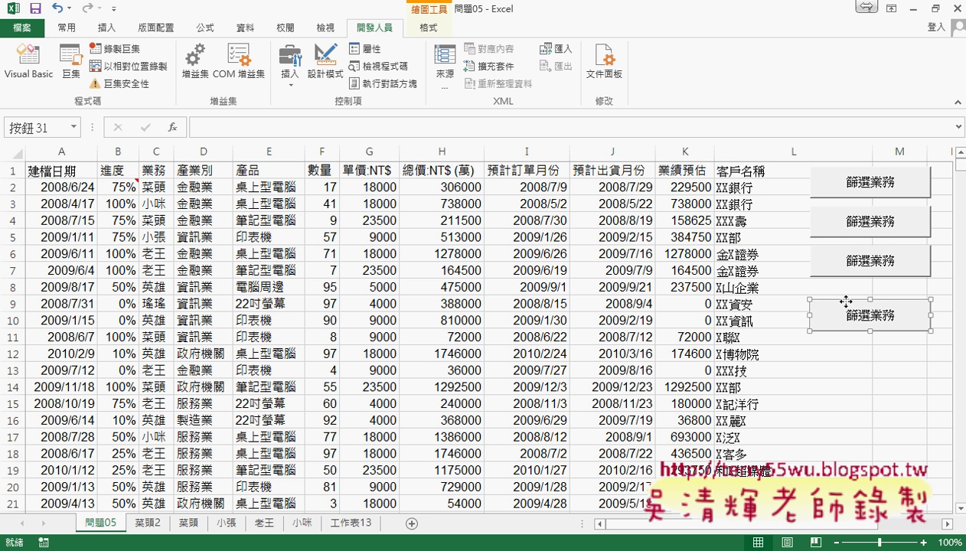
{"action": "left_click_drag", "start_coordinate": [847, 302], "coordinate": [845, 287]}
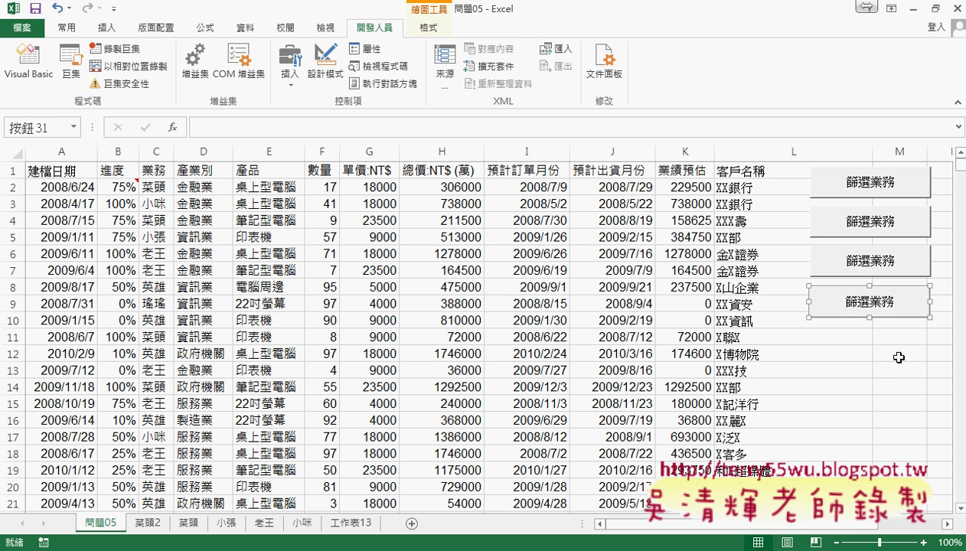
Select all four 篩選業務 buttons together
{"action": "left_click", "coordinate": [892, 271], "text": "ctrl"}
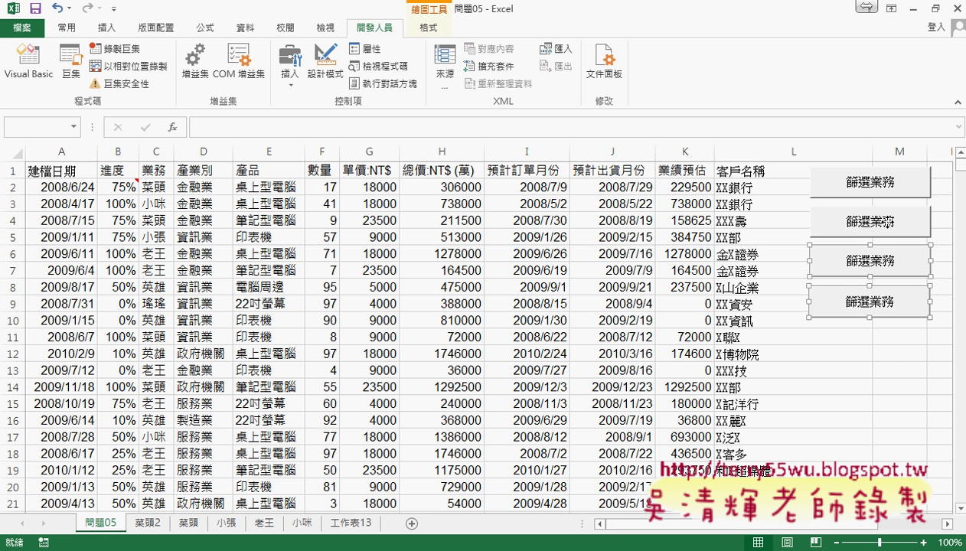
{"action": "left_click", "coordinate": [876, 218], "text": "ctrl"}
{"action": "left_click", "coordinate": [870, 185], "text": "ctrl"}
Apply Align Left and Distribute Vertically to the four selected buttons
{"action": "left_click", "coordinate": [431, 28]}
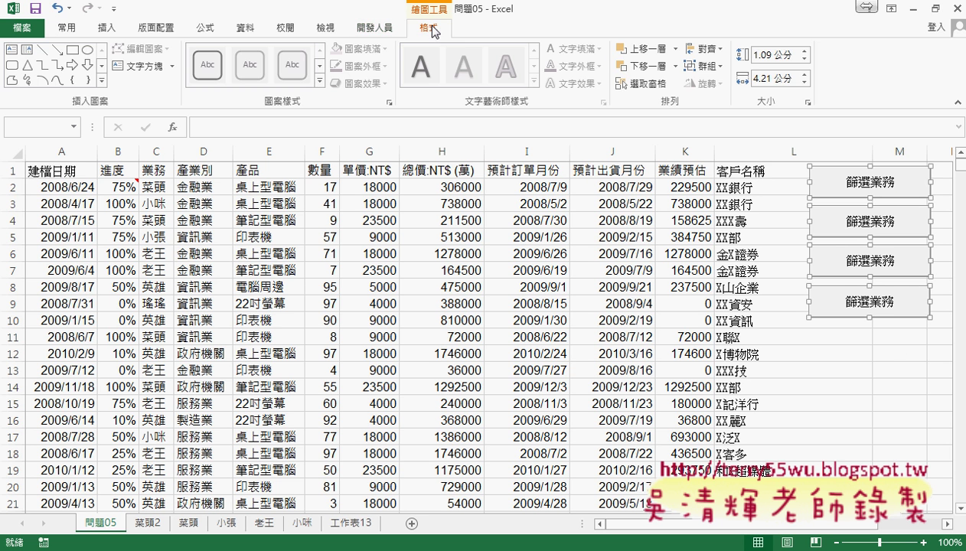
{"action": "left_click", "coordinate": [705, 51]}
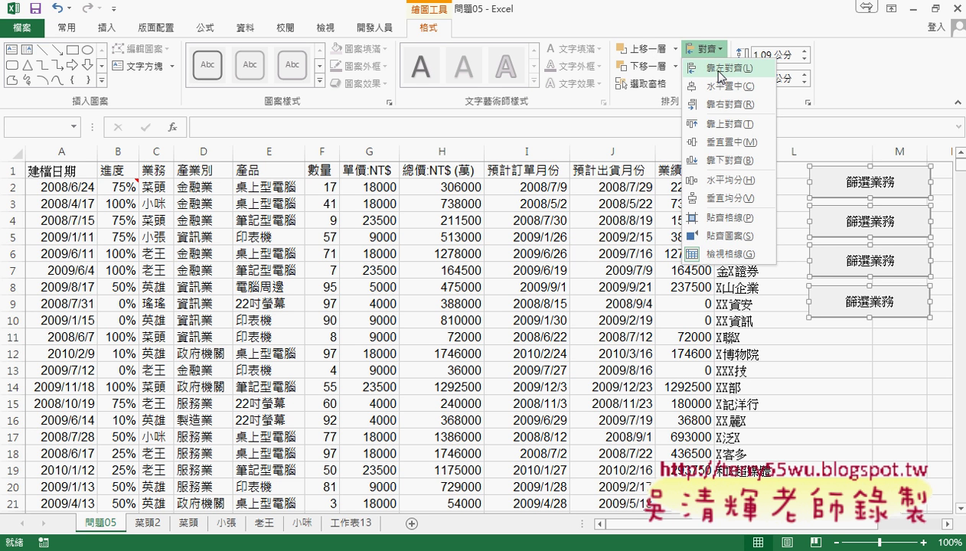
{"action": "left_click", "coordinate": [718, 70]}
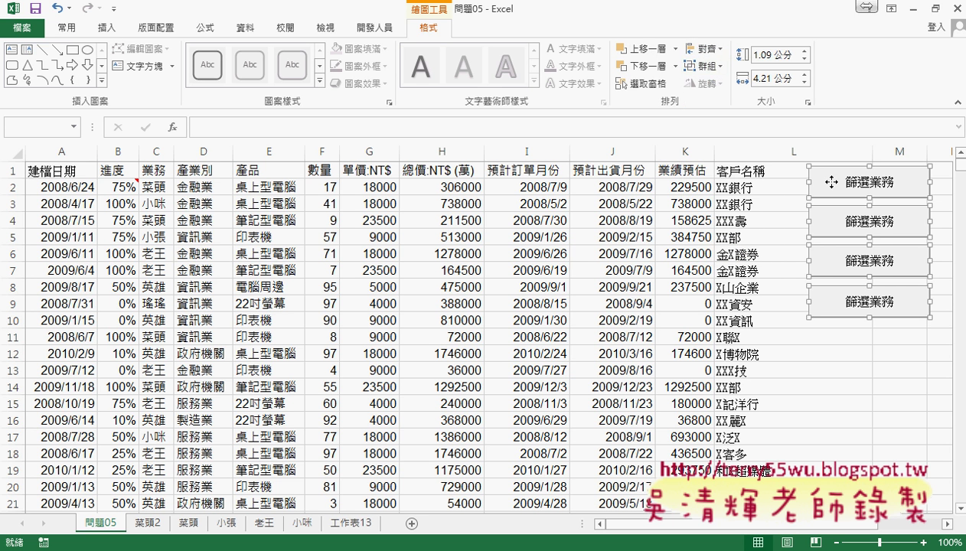
{"action": "left_click", "coordinate": [705, 51]}
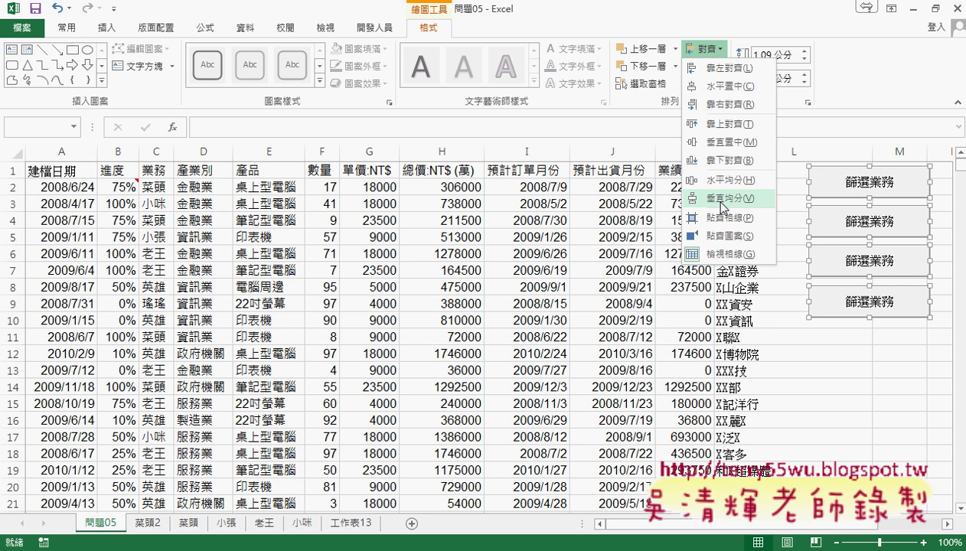
{"action": "left_click_drag", "start_coordinate": [758, 68], "coordinate": [747, 62]}
{"action": "left_click_drag", "start_coordinate": [748, 201], "coordinate": [755, 216]}
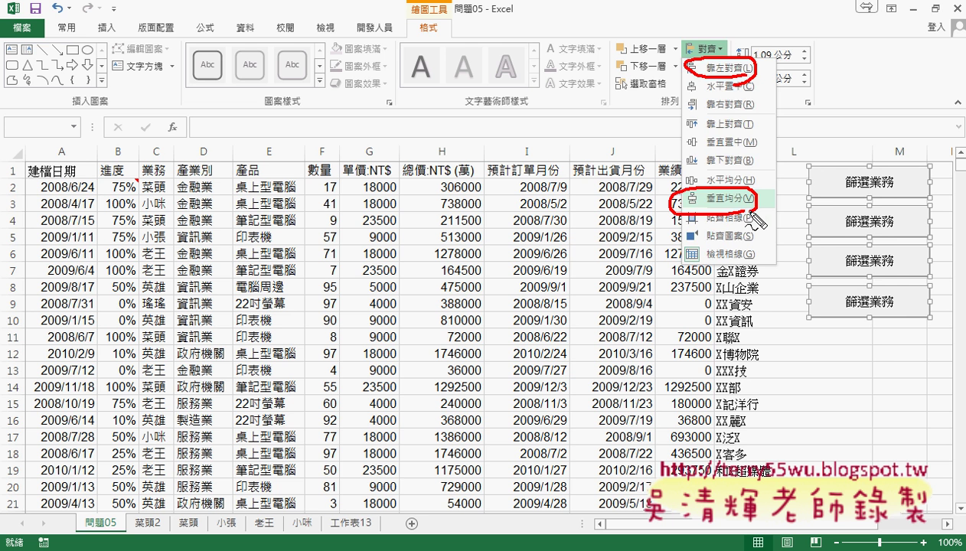
{"action": "left_click", "coordinate": [750, 201]}
{"action": "left_click", "coordinate": [705, 48]}
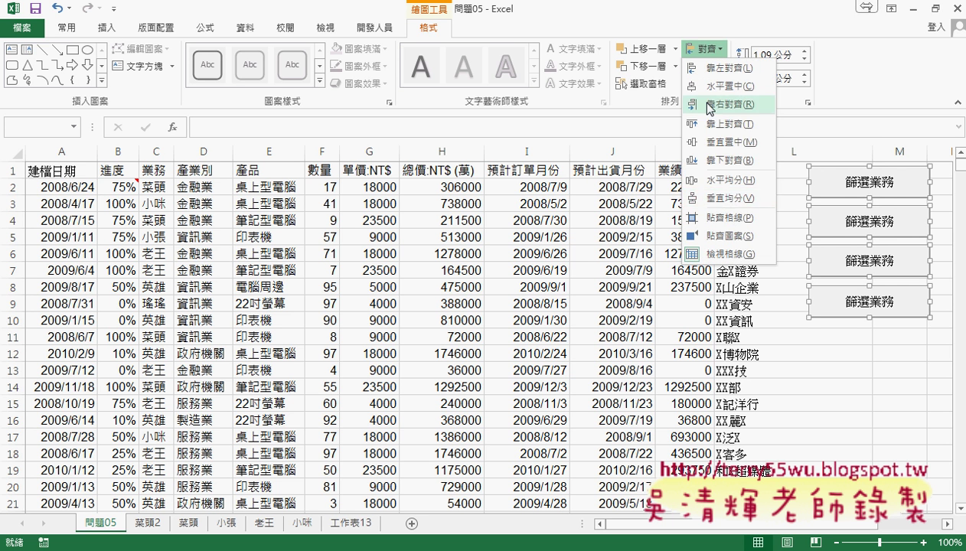
{"action": "left_click", "coordinate": [715, 202]}
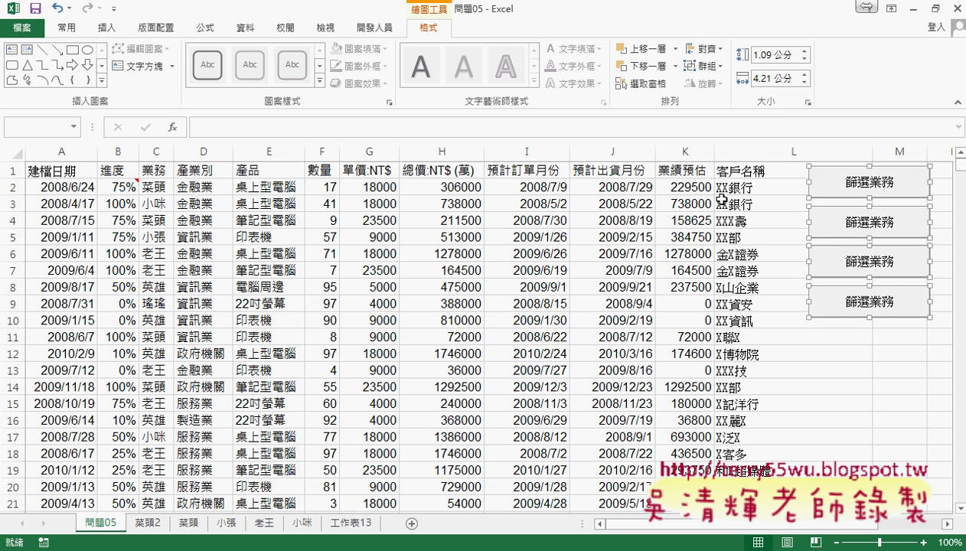
Select only the second button and bring up its context menu
{"action": "left_click", "coordinate": [878, 344]}
{"action": "left_click", "coordinate": [884, 222], "text": "ctrl"}
{"action": "right_click", "coordinate": [884, 222]}
Assign the 篩選產業別 macro to the second button and relabel it 篩選產業別
{"action": "left_click", "coordinate": [804, 341]}
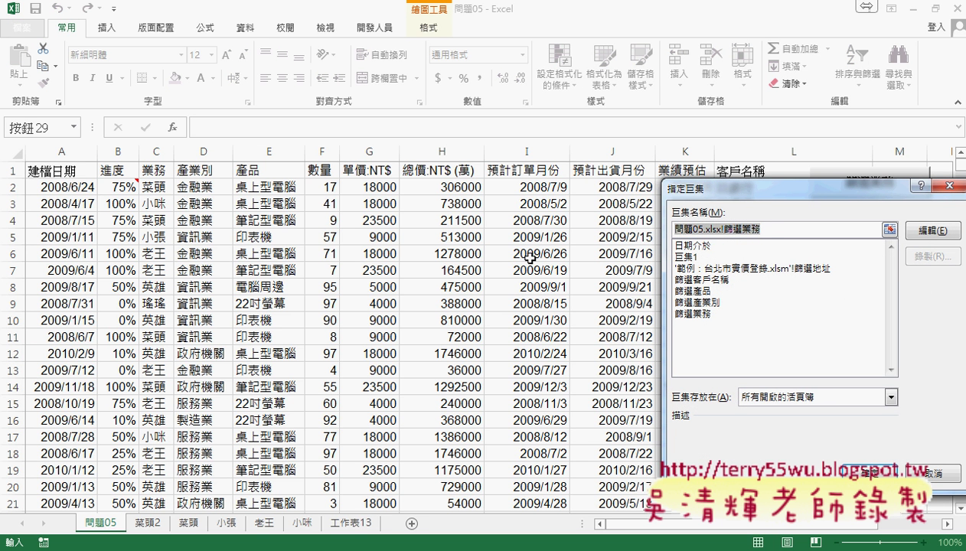
{"action": "left_click", "coordinate": [724, 303]}
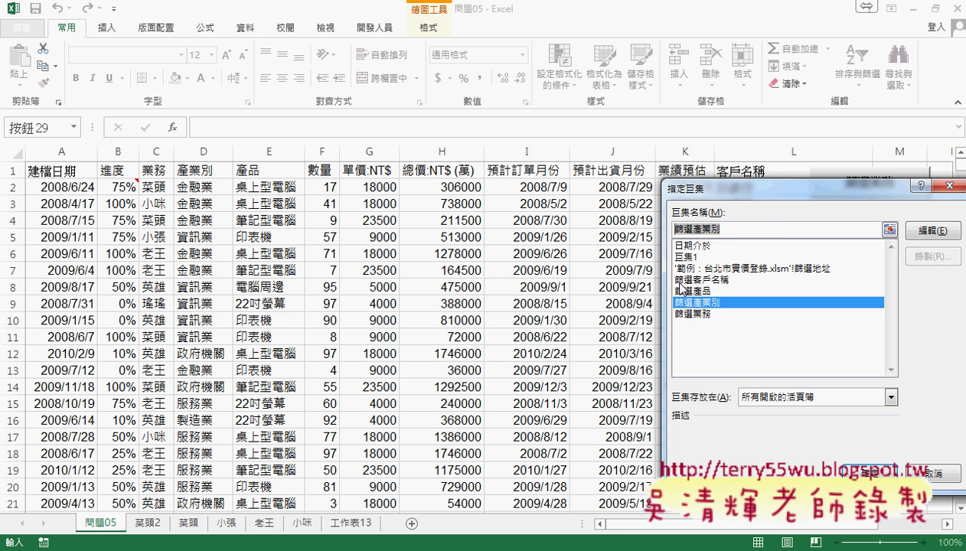
{"action": "left_click", "coordinate": [869, 224]}
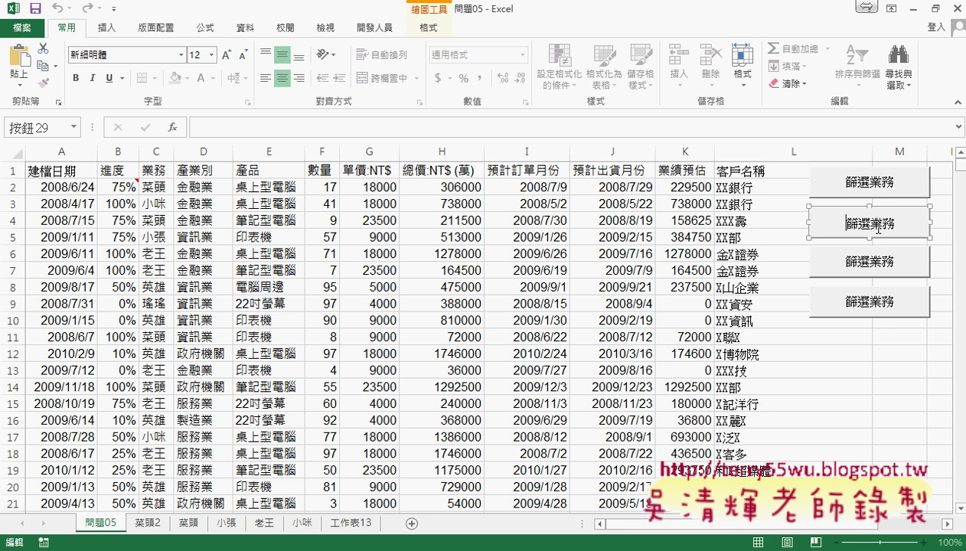
{"action": "key", "text": "BackSpace"}
{"action": "key", "text": "BackSpace"}
{"action": "key", "text": "Delete"}
{"action": "key", "text": "Delete"}
{"action": "type", "text": "篩選產業別"}
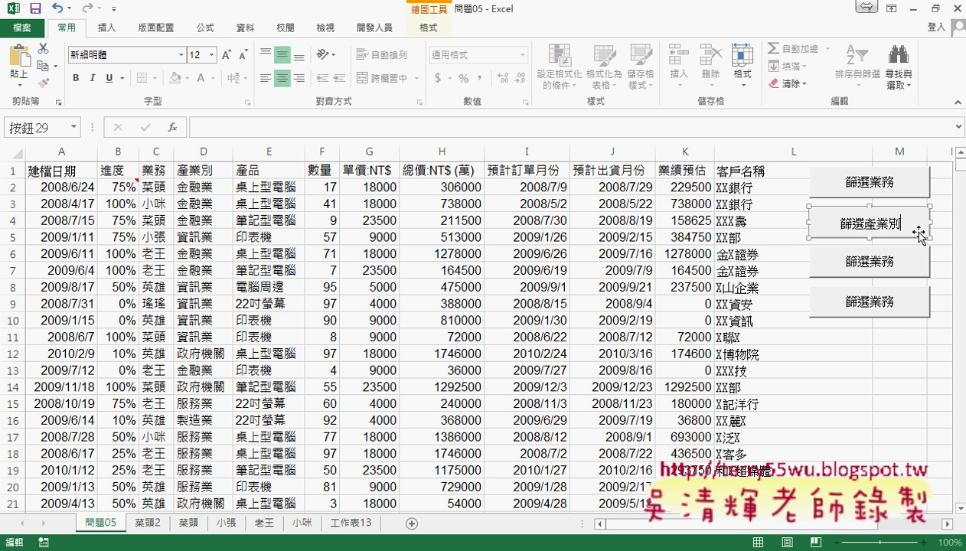
Assign the 篩選產品 macro to the third button and relabel it 篩選產品
{"action": "right_click", "coordinate": [881, 262]}
{"action": "left_click", "coordinate": [842, 387]}
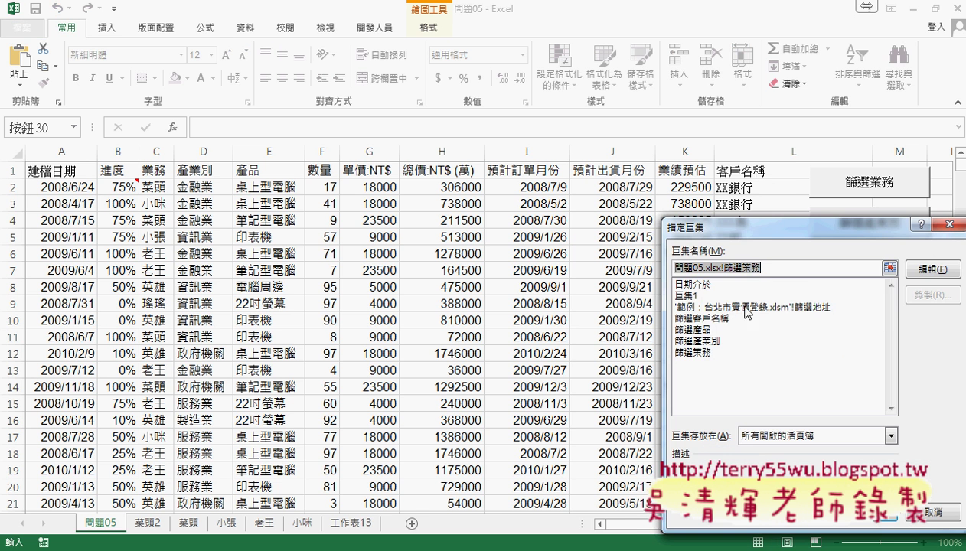
{"action": "left_click", "coordinate": [699, 330]}
{"action": "left_click", "coordinate": [881, 511]}
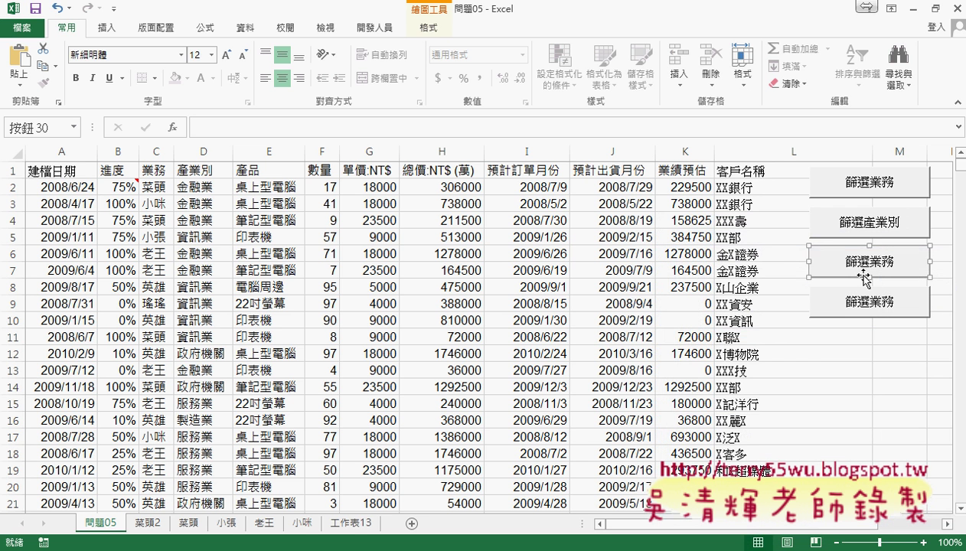
{"action": "key", "text": "BackSpace"}
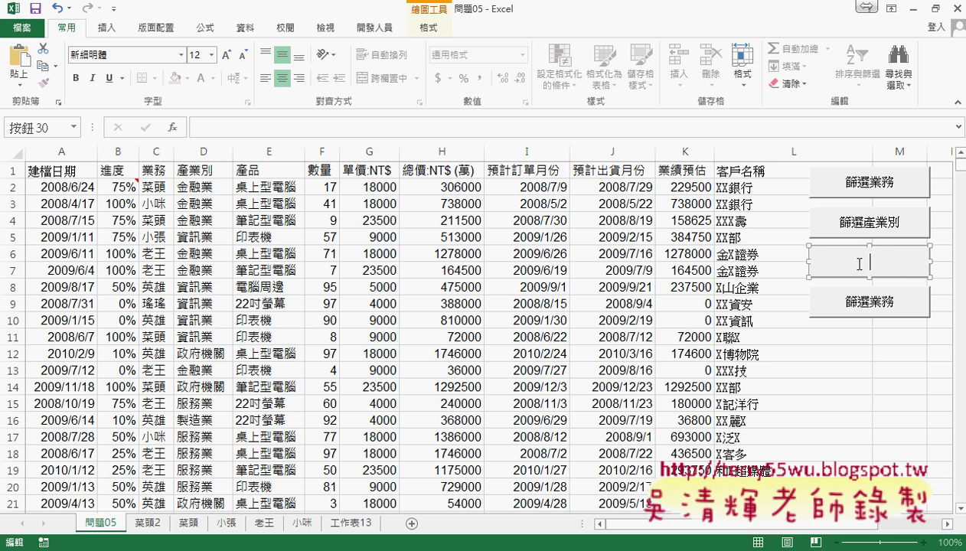
{"action": "type", "text": "篩選產品"}
Assign the 篩選客戶名稱 macro to the fourth button and relabel it 篩選客戶名稱
{"action": "right_click", "coordinate": [877, 300]}
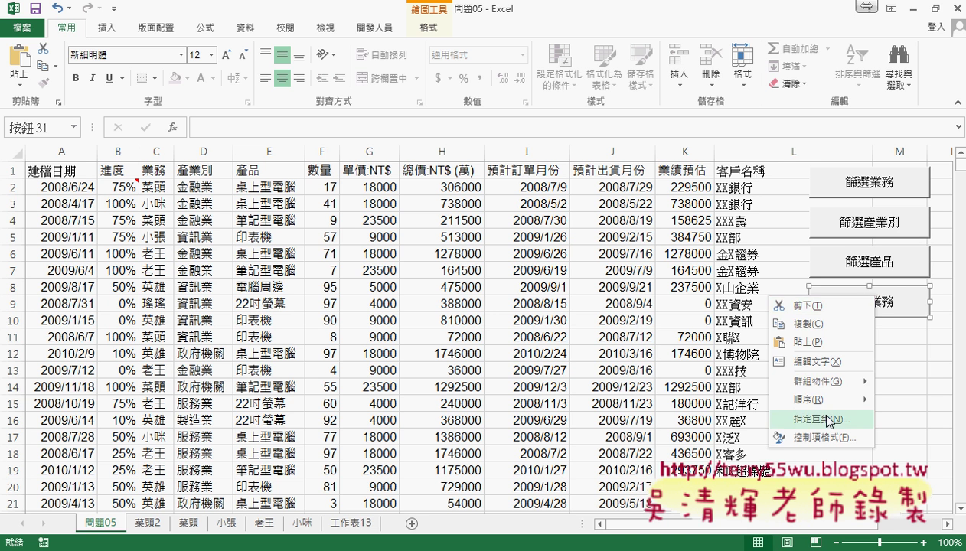
{"action": "left_click", "coordinate": [827, 419]}
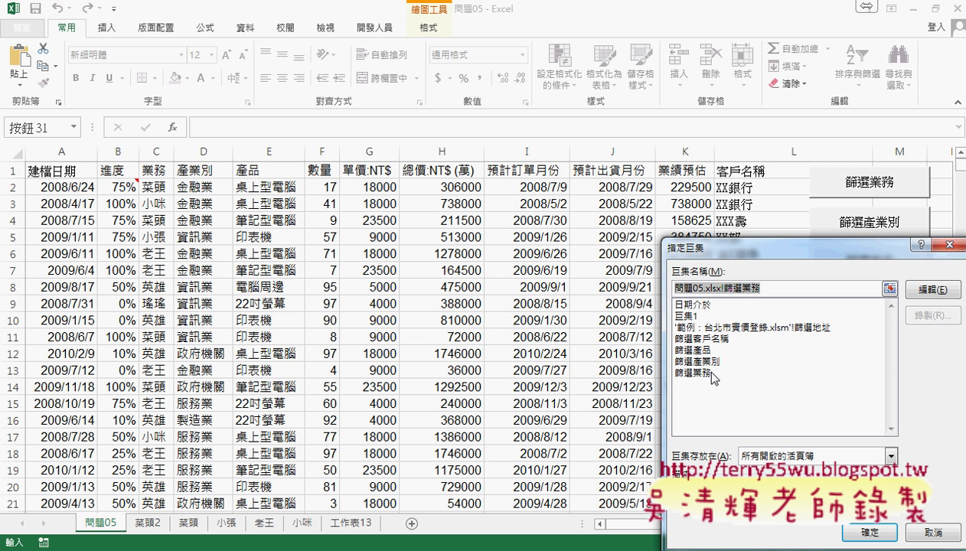
{"action": "left_click", "coordinate": [719, 339]}
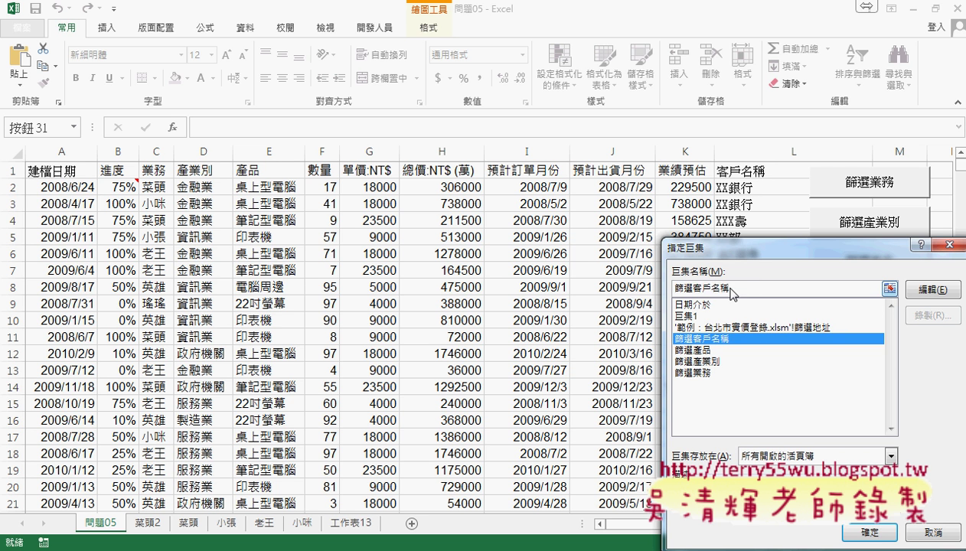
{"action": "left_click", "coordinate": [864, 532]}
{"action": "left_click", "coordinate": [854, 310]}
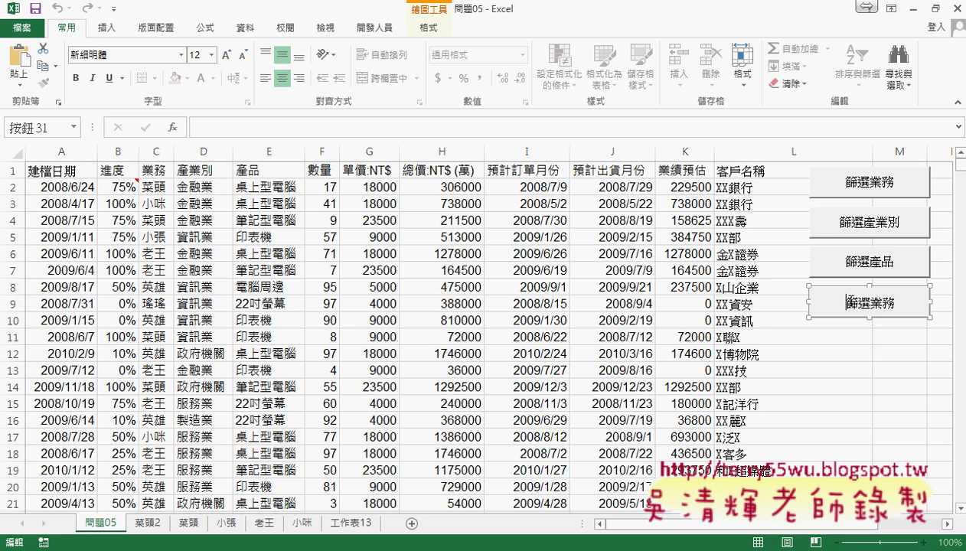
{"action": "key", "text": "BackSpace"}
{"action": "key", "text": "BackSpace"}
{"action": "key", "text": "BackSpace"}
{"action": "key", "text": "BackSpace"}
{"action": "type", "text": "篩選客戶名稱"}
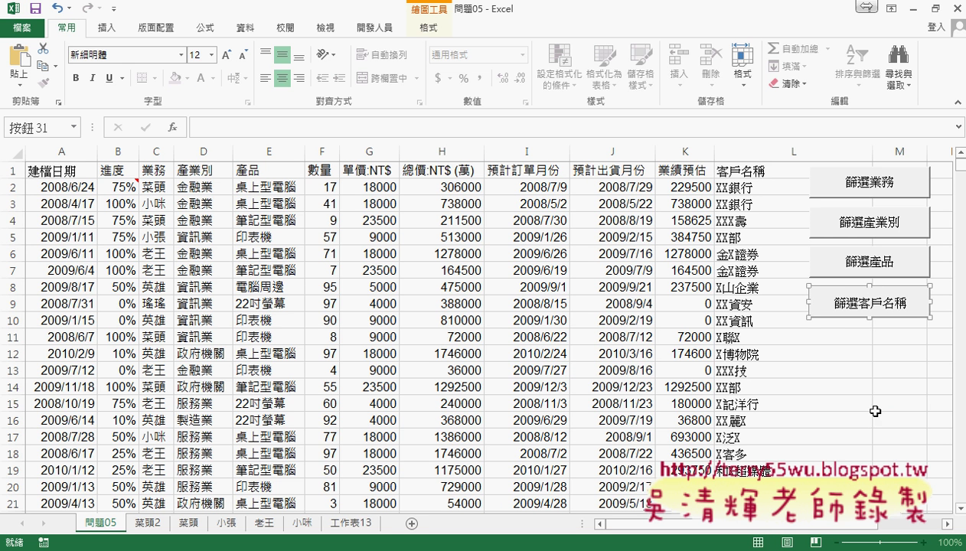
{"action": "left_click", "coordinate": [876, 411]}
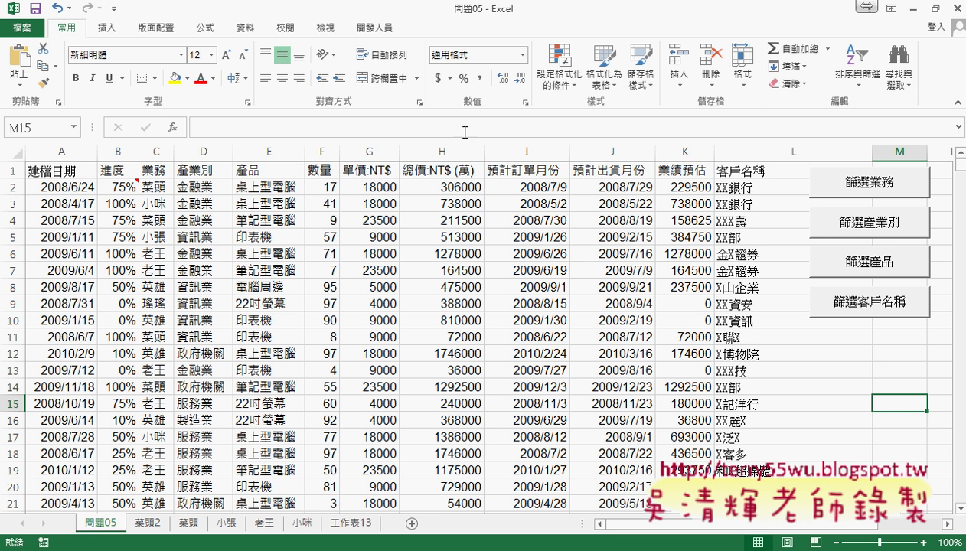
Draw an ActiveX command button below the filter buttons and open its CommandButton1_Click procedure
{"action": "left_click", "coordinate": [374, 27]}
{"action": "left_click", "coordinate": [290, 65]}
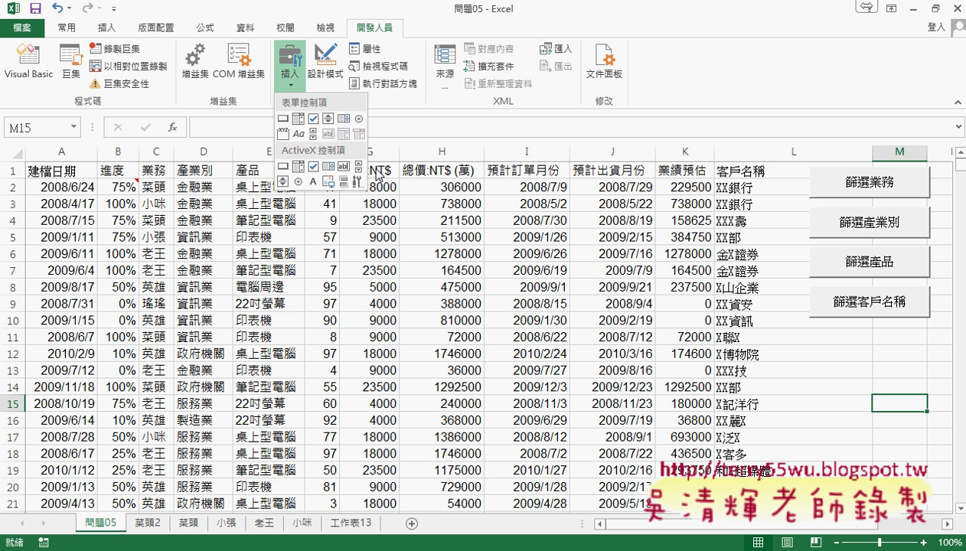
{"action": "left_click", "coordinate": [284, 166]}
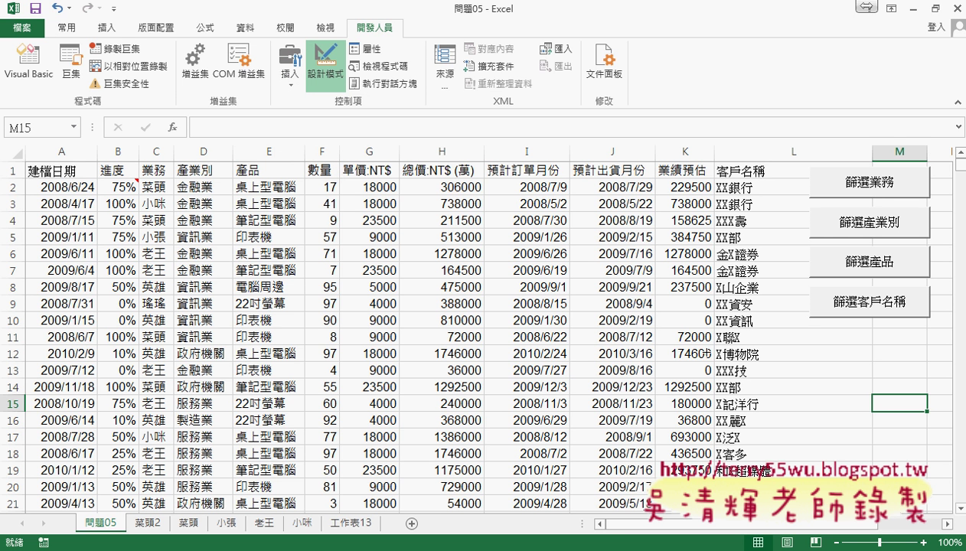
{"action": "left_click_drag", "start_coordinate": [802, 338], "coordinate": [929, 374]}
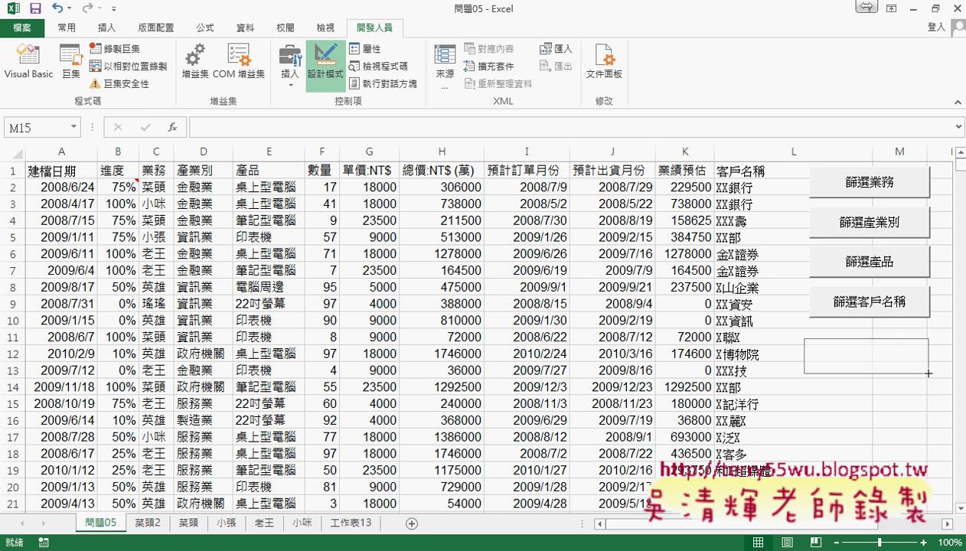
{"action": "left_click", "coordinate": [900, 437]}
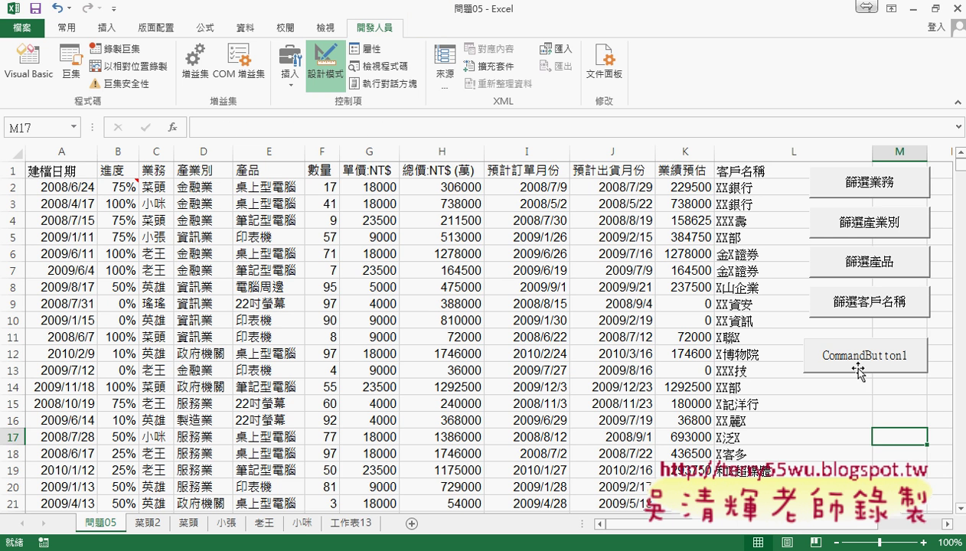
{"action": "double_click", "coordinate": [856, 365]}
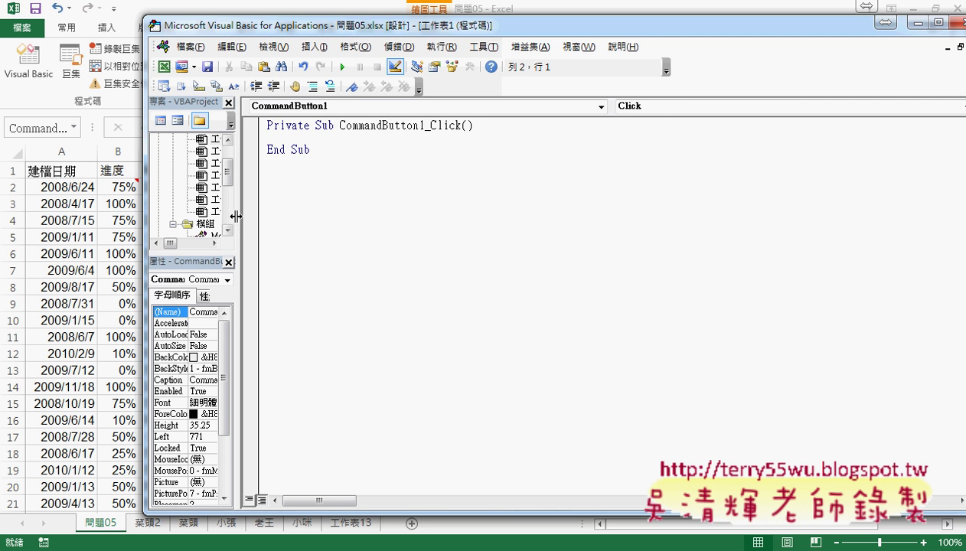
Widen the Project/Properties panes, select the Caption property, and move the editor aside to show the sheet buttons
{"action": "left_click_drag", "start_coordinate": [237, 219], "coordinate": [325, 218]}
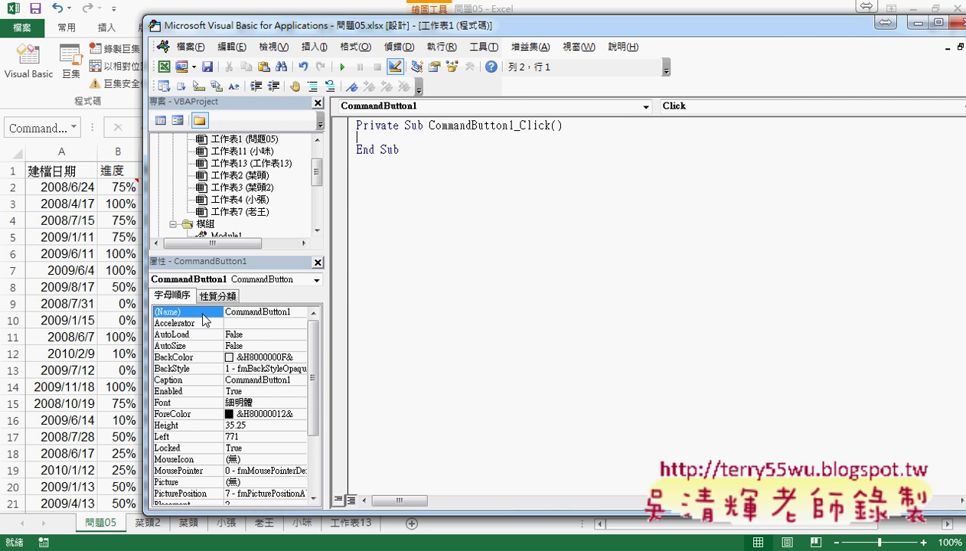
{"action": "left_click", "coordinate": [203, 315]}
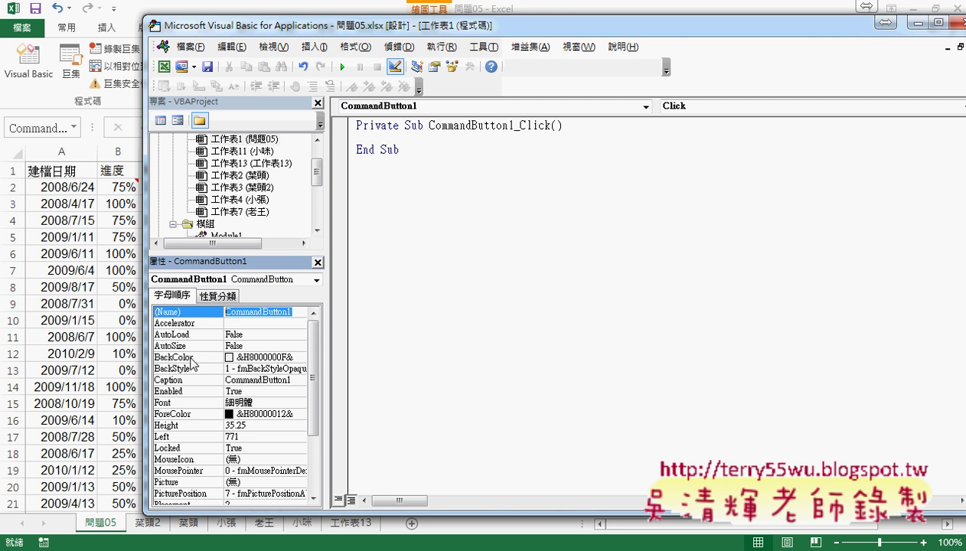
{"action": "left_click", "coordinate": [191, 381]}
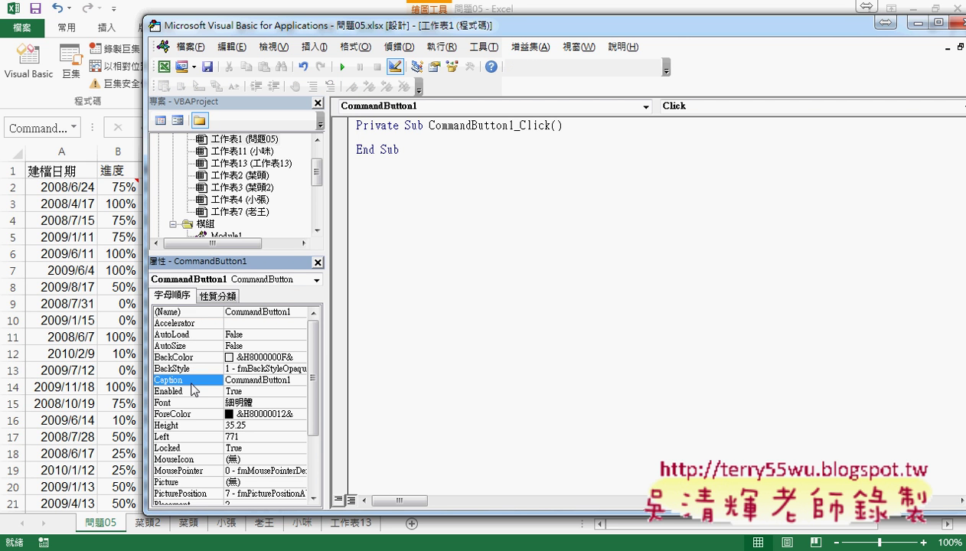
{"action": "left_click", "coordinate": [389, 141]}
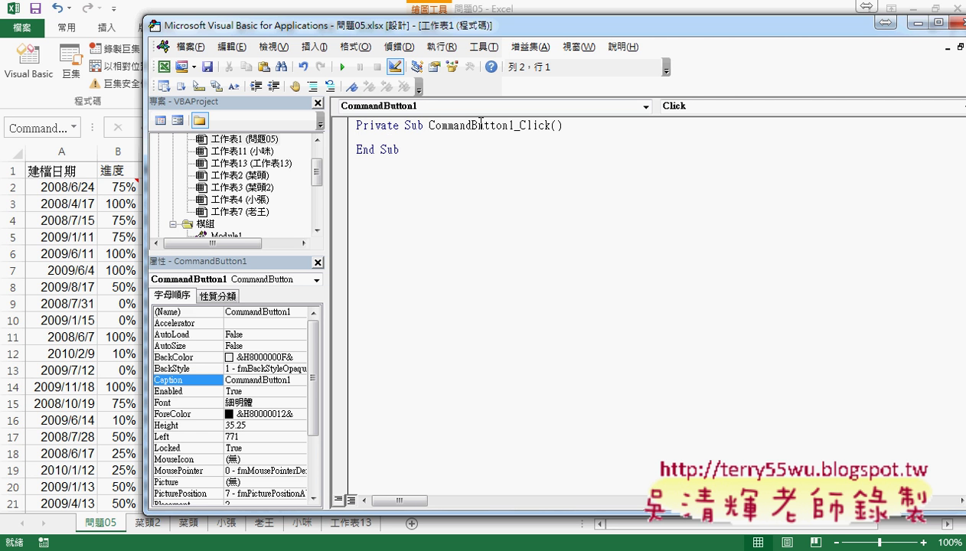
{"action": "left_click_drag", "start_coordinate": [436, 25], "coordinate": [243, 43]}
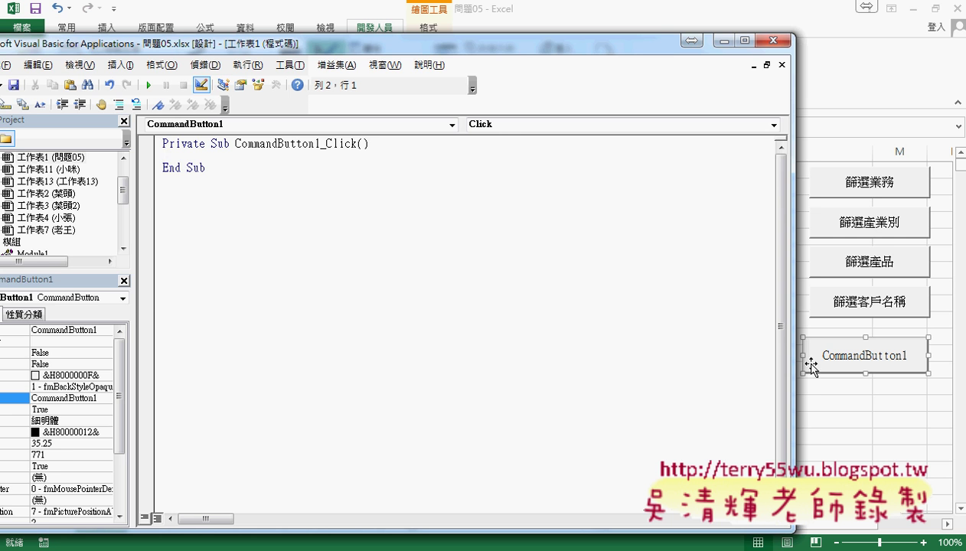
Confirm the 篩選業務 form button runs the 篩選業務 macro, then dismiss CommandButton1's context menu
{"action": "right_click", "coordinate": [875, 184]}
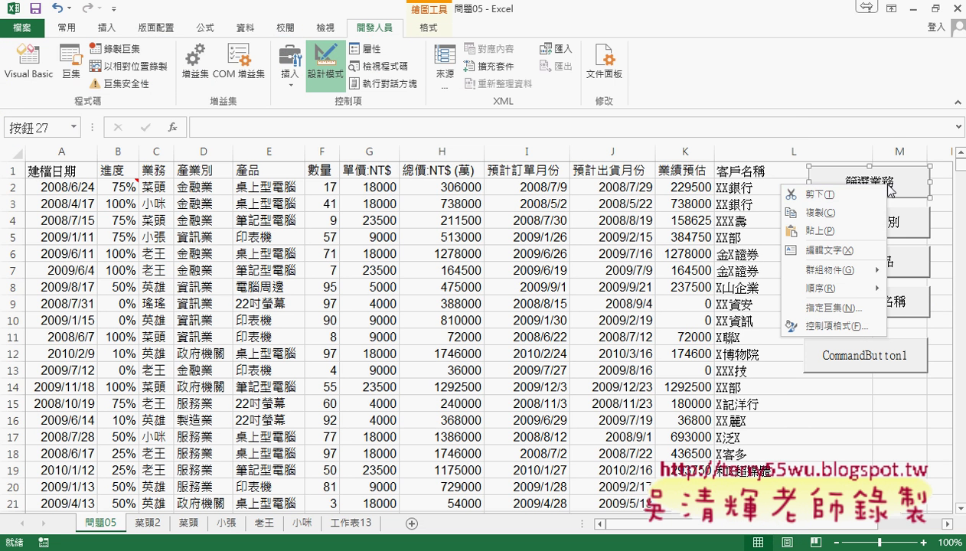
{"action": "left_click", "coordinate": [852, 320]}
{"action": "left_click_drag", "start_coordinate": [761, 197], "coordinate": [726, 198]}
{"action": "key", "text": "ctrl+c"}
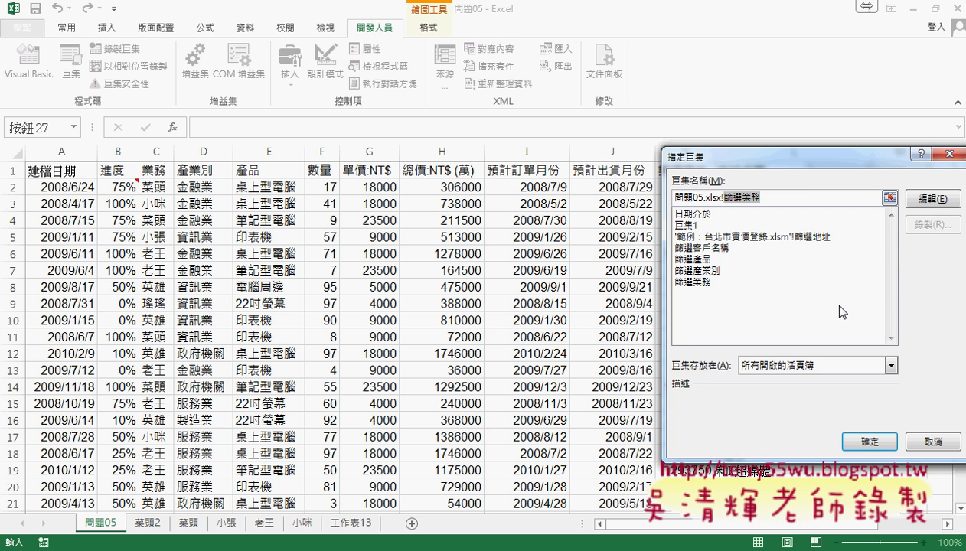
{"action": "left_click", "coordinate": [930, 441]}
{"action": "right_click", "coordinate": [872, 344]}
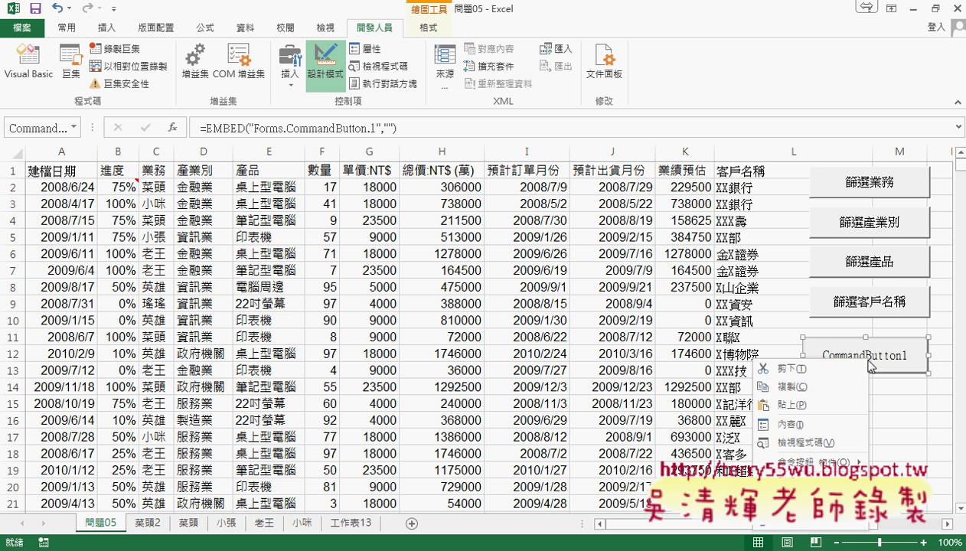
{"action": "left_click", "coordinate": [900, 357]}
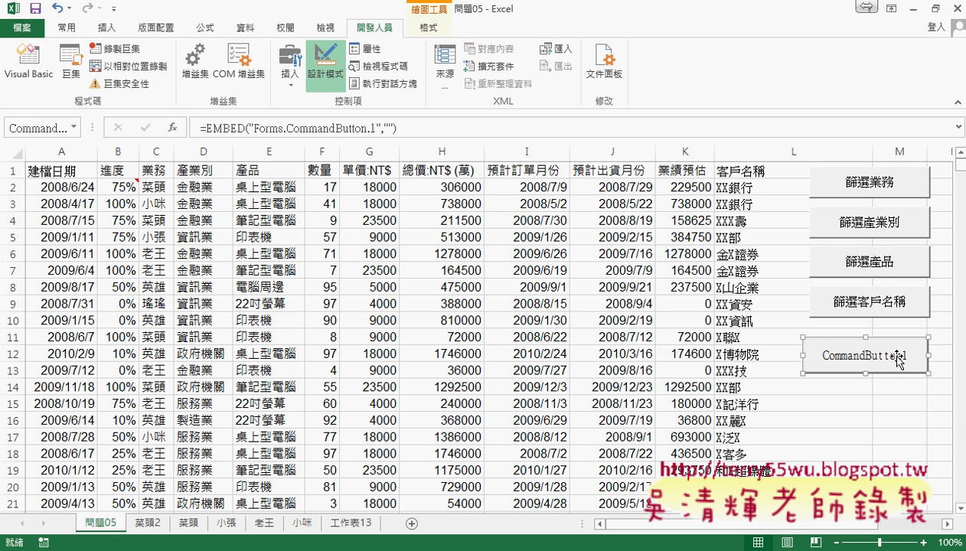
Set CommandButton1's Caption property to 篩選業務 in the VBA editor
{"action": "double_click", "coordinate": [856, 355]}
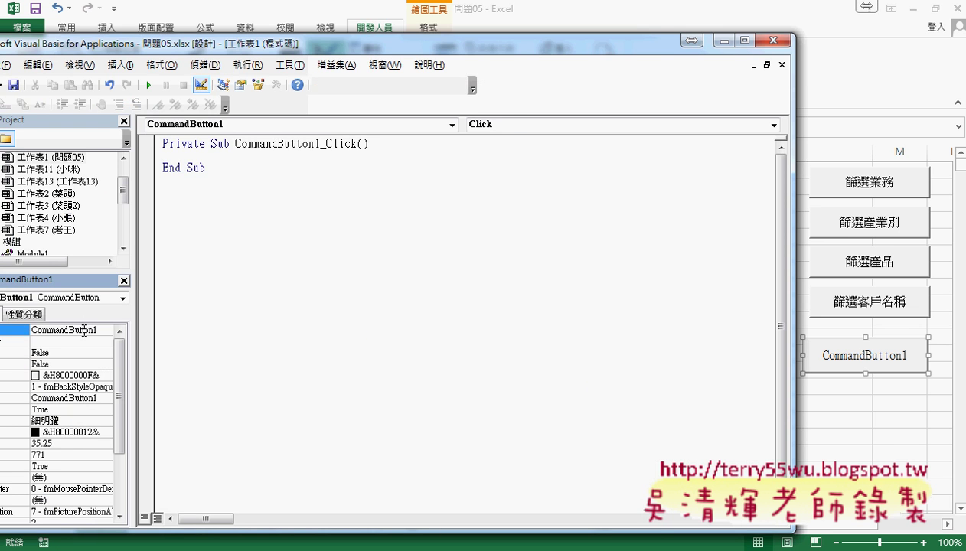
{"action": "left_click_drag", "start_coordinate": [165, 44], "coordinate": [307, 22]}
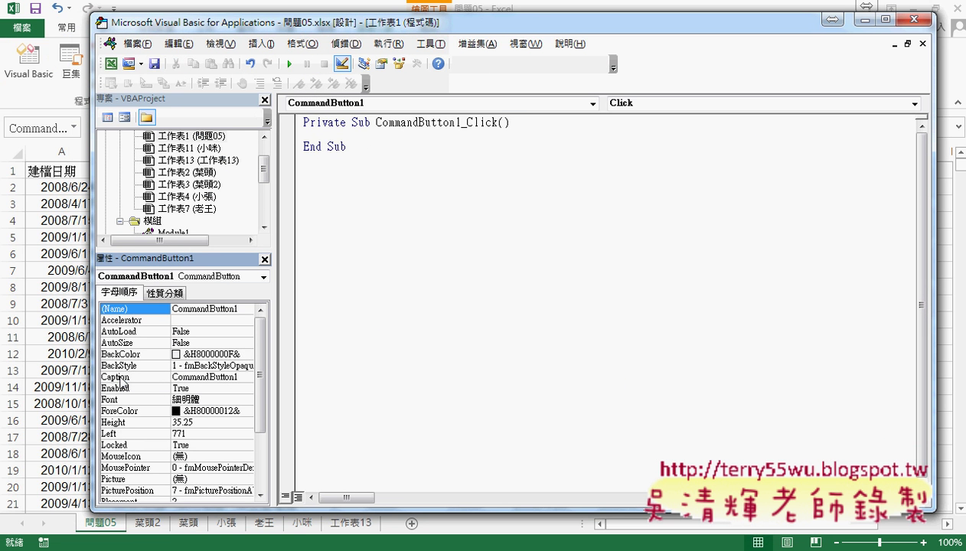
{"action": "left_click", "coordinate": [122, 377]}
{"action": "type", "text": "篩選業務"}
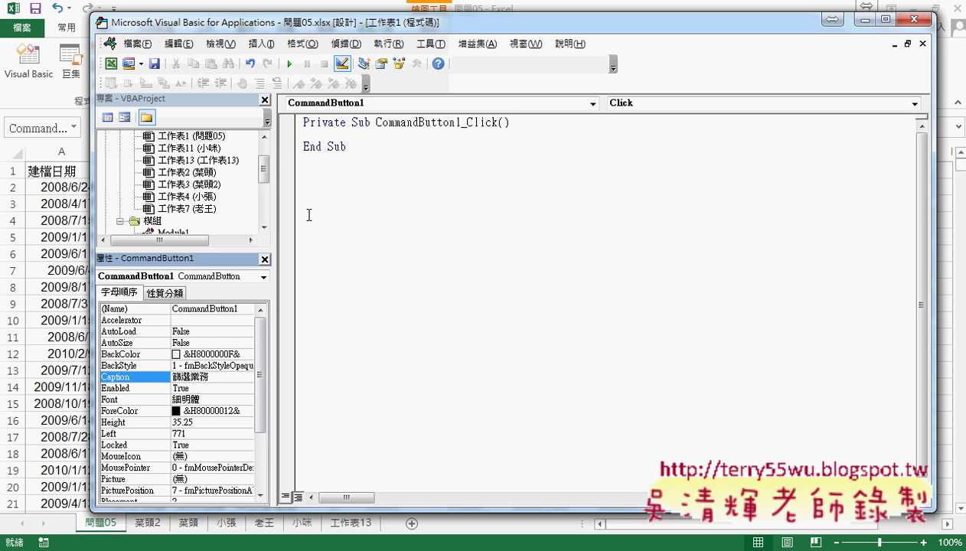
{"action": "left_click", "coordinate": [320, 137]}
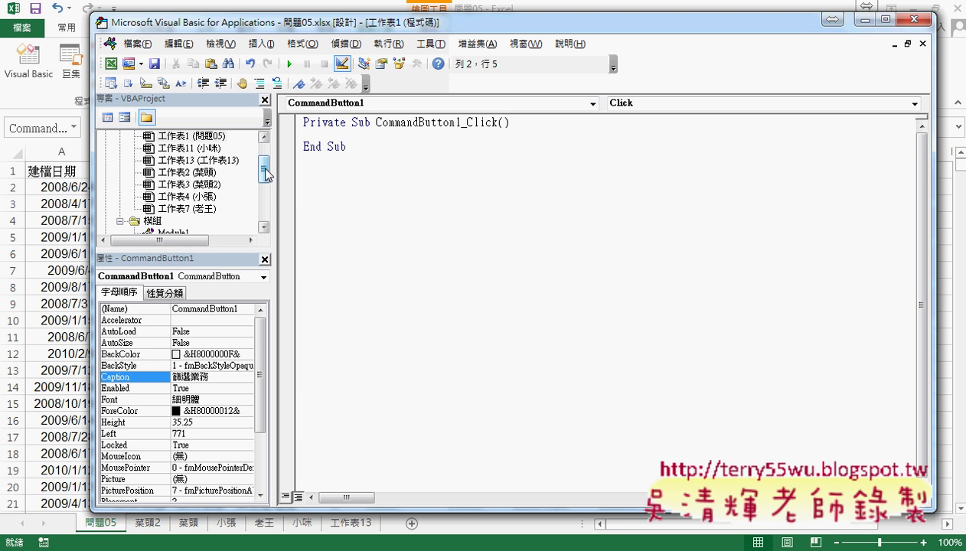
{"action": "mouse_move", "coordinate": [264, 170]}
{"action": "left_mouse_down"}
{"action": "mouse_move", "coordinate": [265, 193]}
{"action": "mouse_move", "coordinate": [264, 184]}
{"action": "left_mouse_up"}
Copy 篩選業務 from Module1 into CommandButton1_Click so the handler reads Call 篩選業務
{"action": "double_click", "coordinate": [173, 197]}
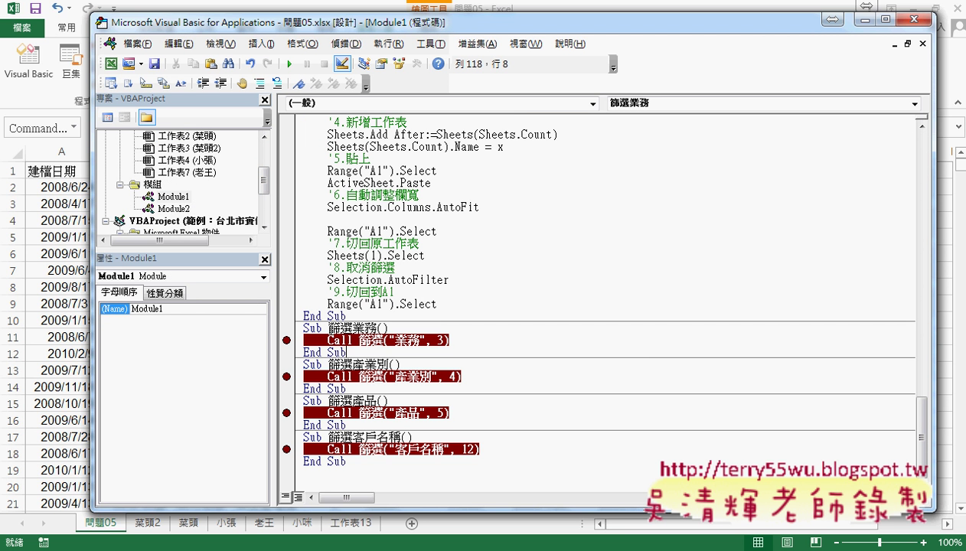
{"action": "left_click_drag", "start_coordinate": [328, 328], "coordinate": [377, 328]}
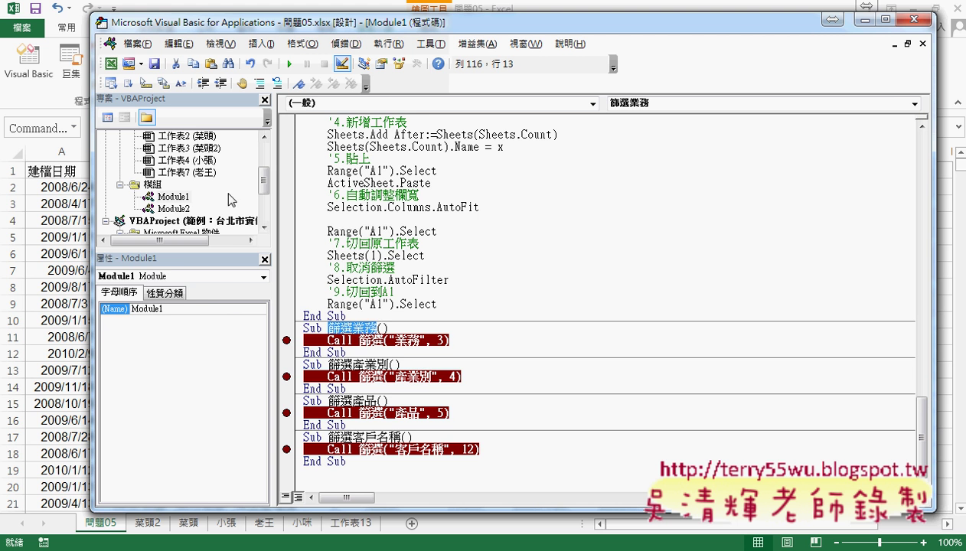
{"action": "left_click", "coordinate": [924, 46]}
{"action": "key", "text": "ctrl+v"}
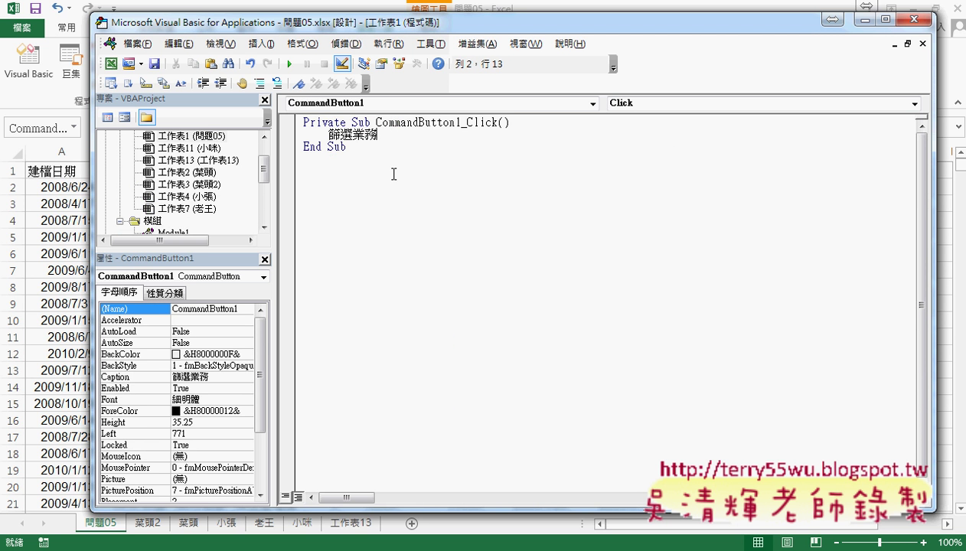
{"action": "left_click", "coordinate": [328, 133]}
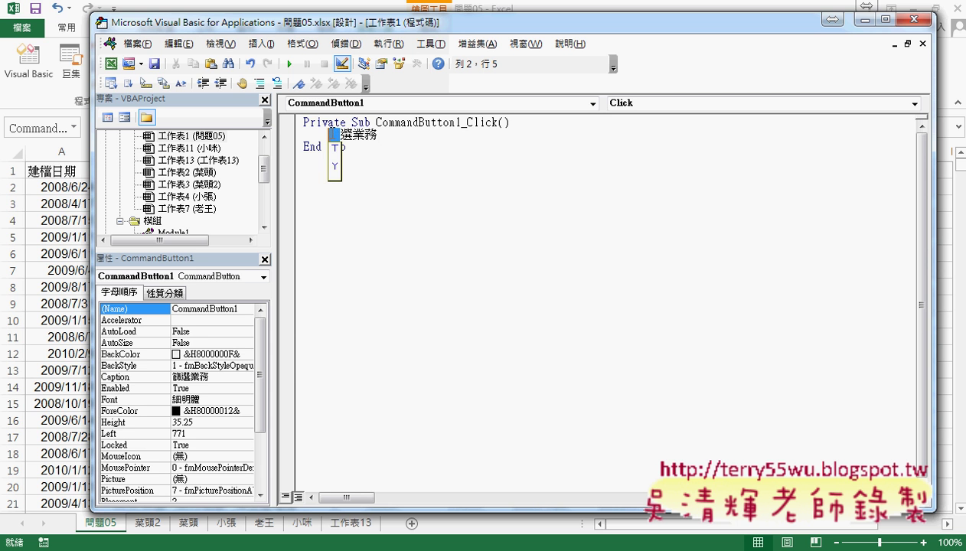
{"action": "type", "text": "ca"}
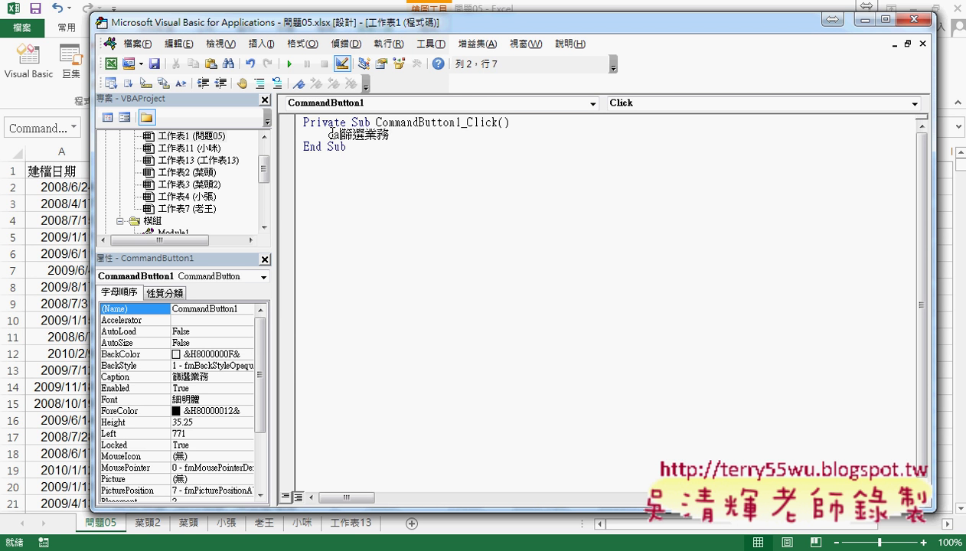
{"action": "type", "text": "ll"}
{"action": "left_click", "coordinate": [381, 271]}
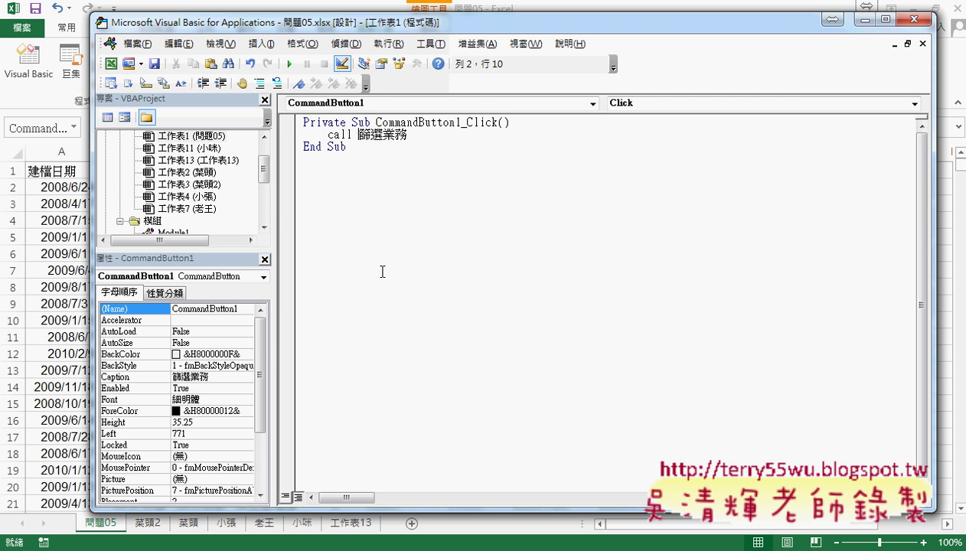
{"action": "left_click", "coordinate": [478, 123]}
{"action": "left_click_drag", "start_coordinate": [466, 122], "coordinate": [498, 123]}
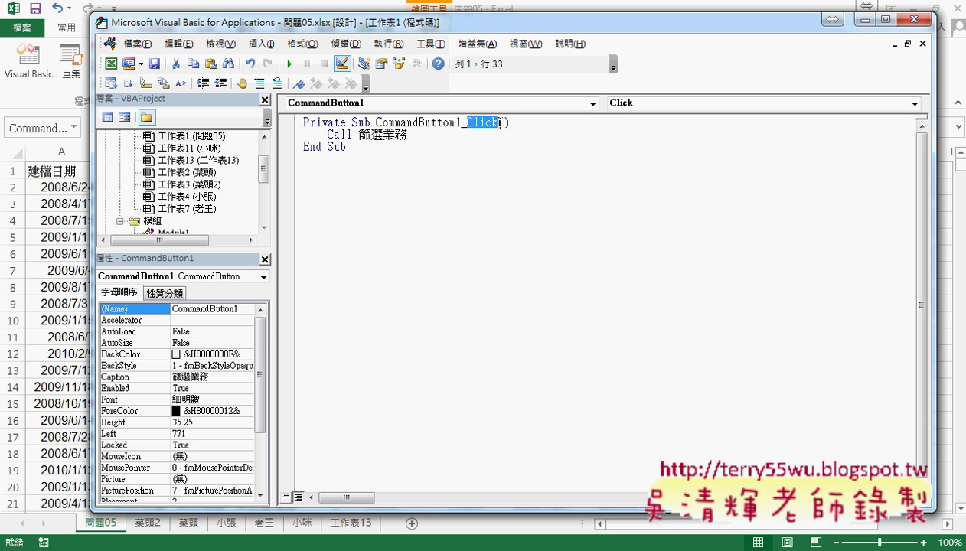
{"action": "left_click", "coordinate": [377, 134]}
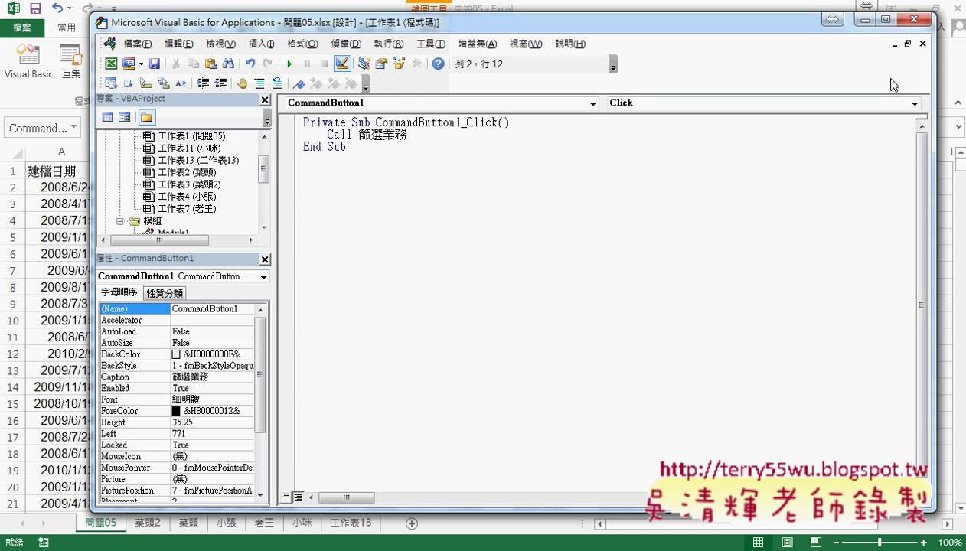
Run the new 篩選業務 button and step through the filter macro with F8 to the name prompt
{"action": "left_click", "coordinate": [911, 19]}
{"action": "left_click", "coordinate": [888, 450]}
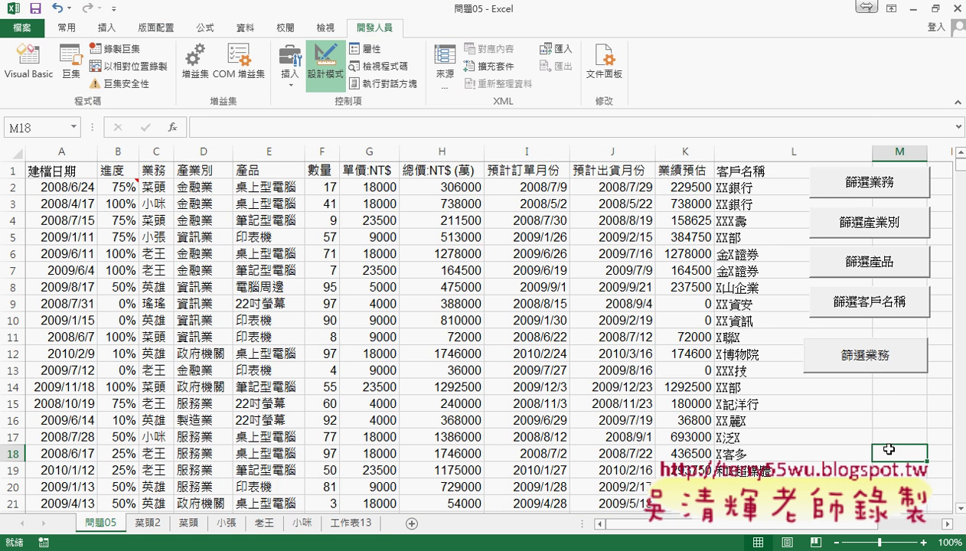
{"action": "left_click", "coordinate": [853, 186]}
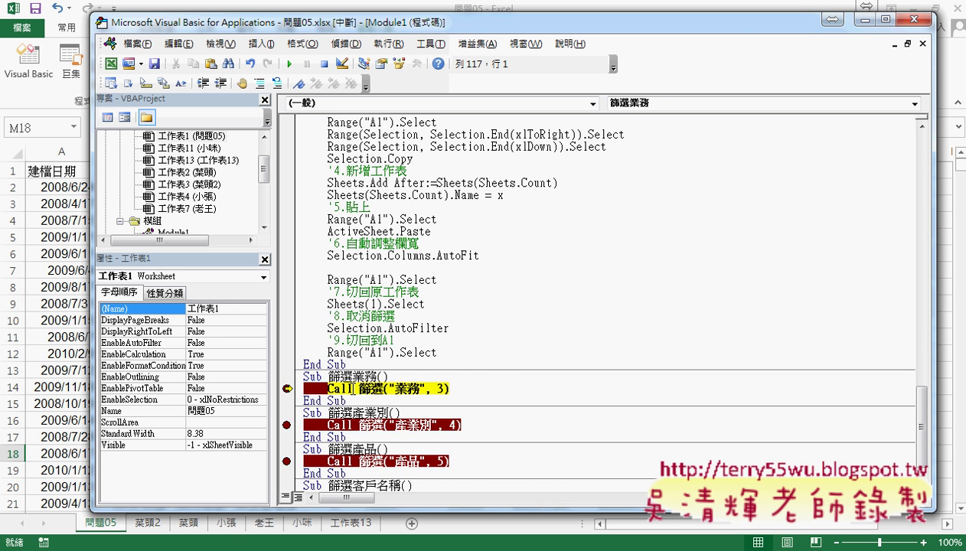
{"action": "key", "text": "F8"}
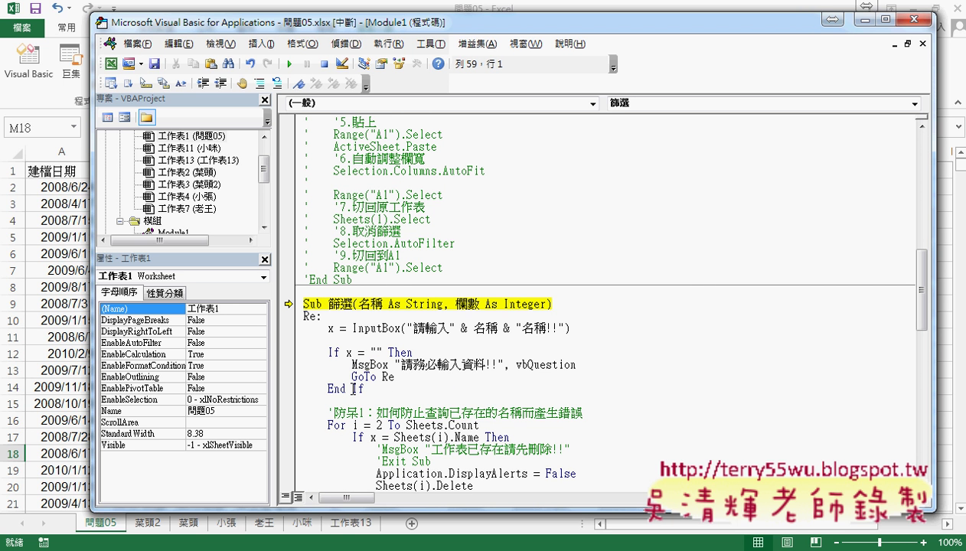
{"action": "key", "text": "F8"}
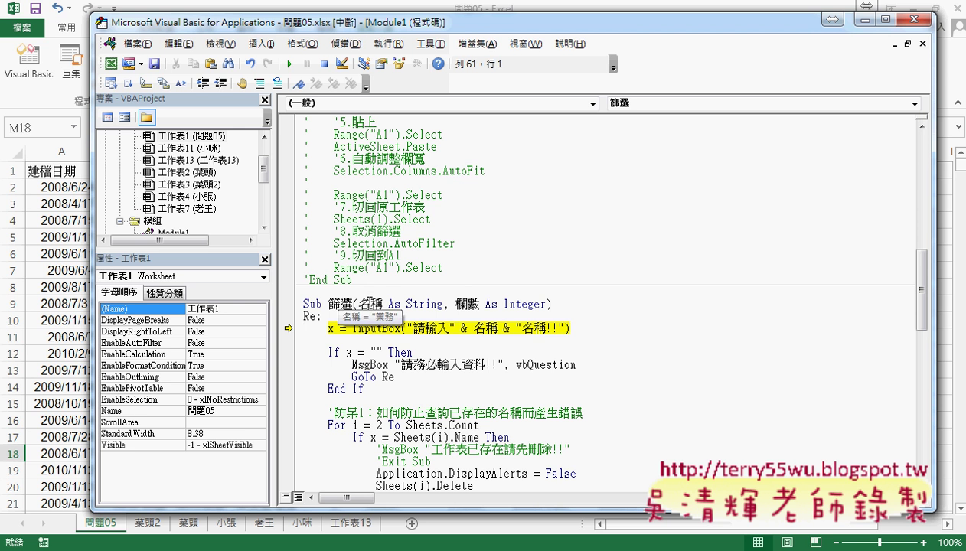
{"action": "mouse_move", "coordinate": [458, 304]}
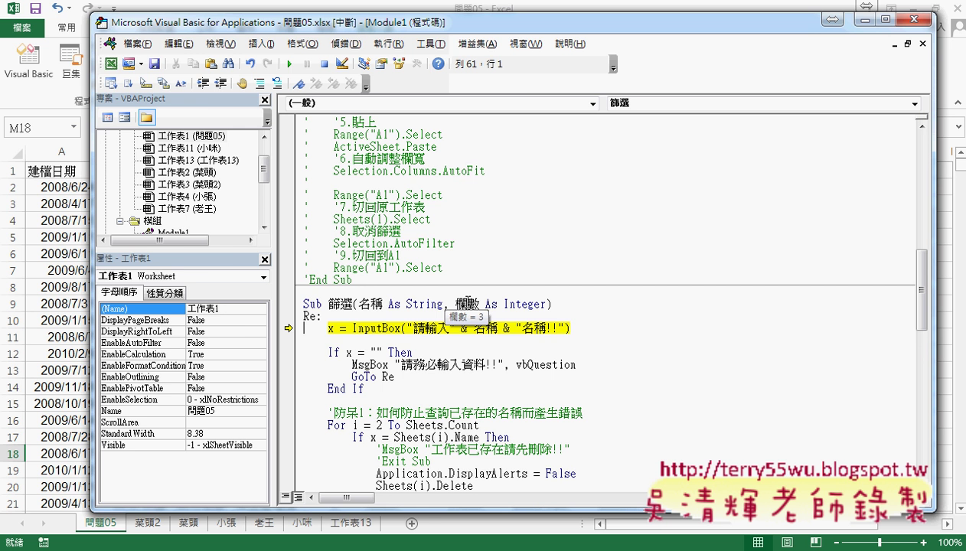
{"action": "key", "text": "F8"}
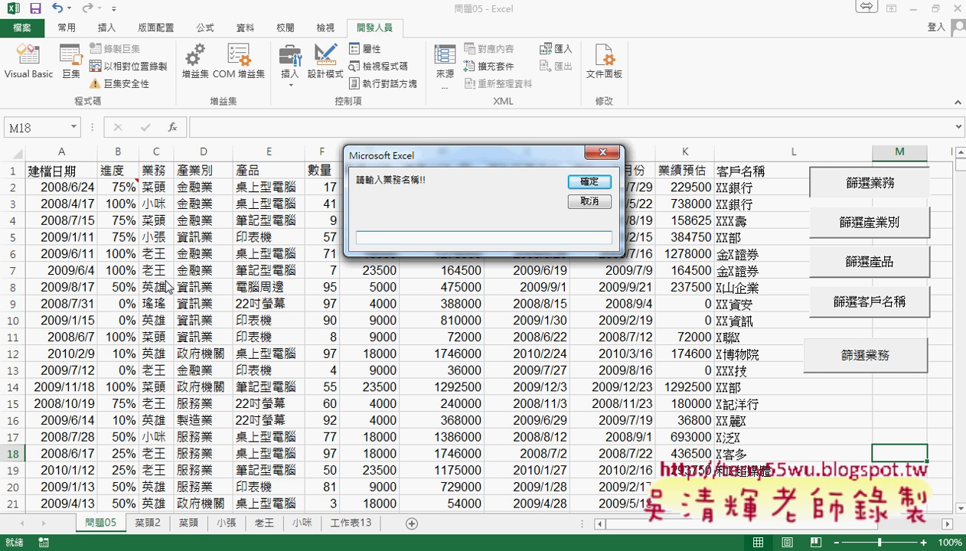
Enter a salesperson's name, let the macro finish, check the new sheet, and return to 問題05
{"action": "type", "text": "應"}
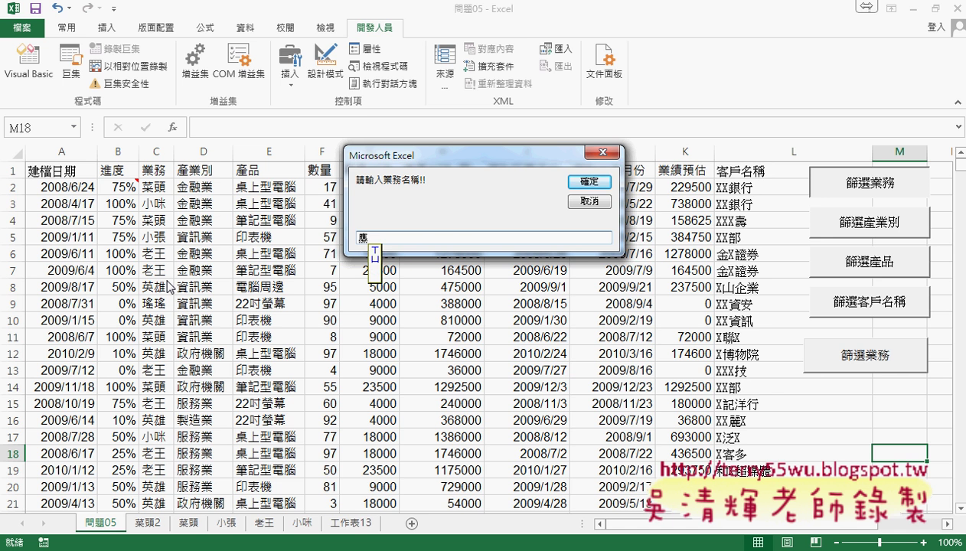
{"action": "type", "text": "英雄"}
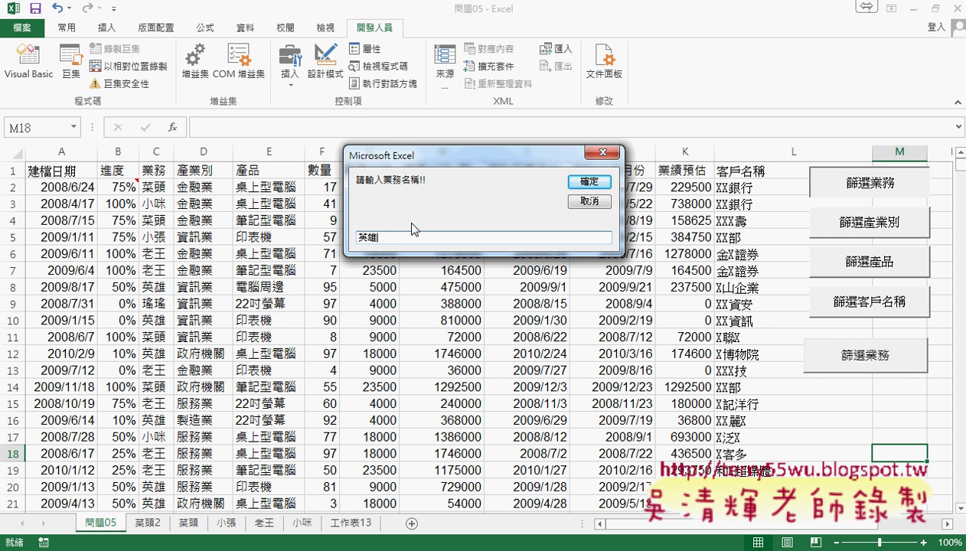
{"action": "left_click", "coordinate": [592, 186]}
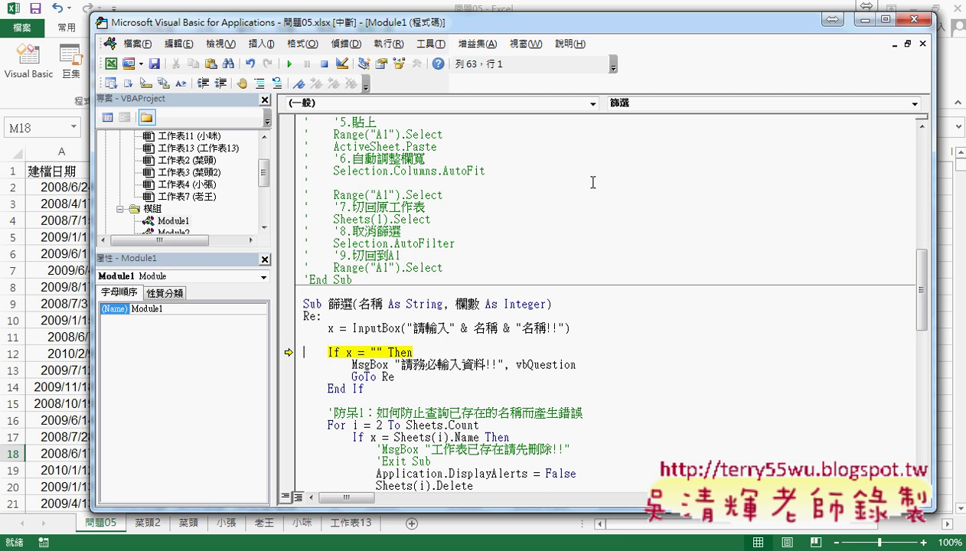
{"action": "left_click", "coordinate": [289, 64]}
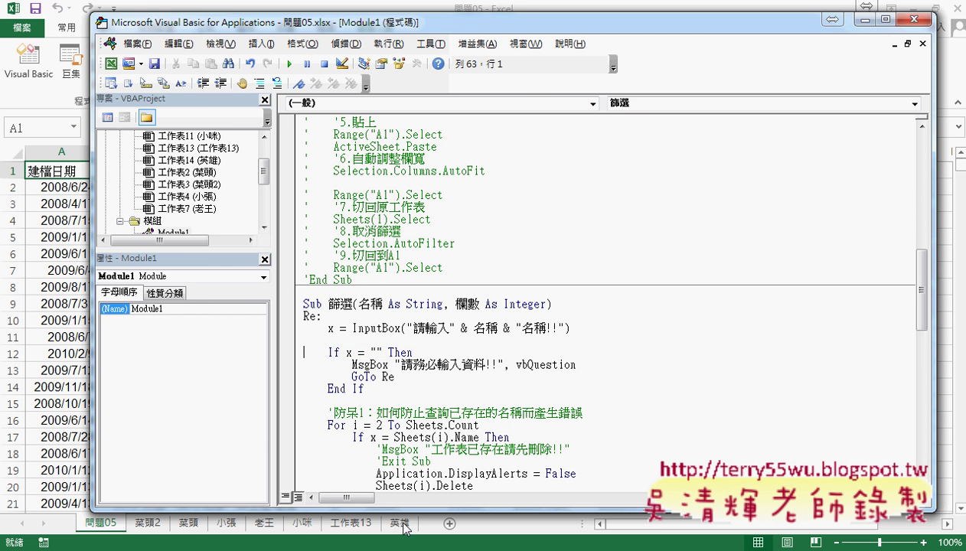
{"action": "left_click", "coordinate": [399, 523]}
{"action": "left_click", "coordinate": [101, 523]}
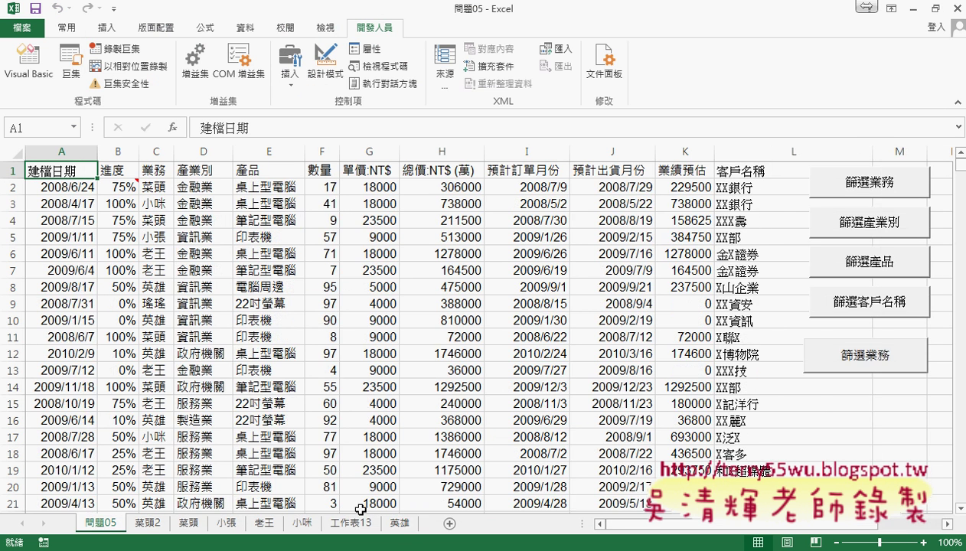
Run the 篩選產業別 filter for 金融業, view the new 金融業 sheet, and return to 問題05
{"action": "left_click", "coordinate": [870, 229]}
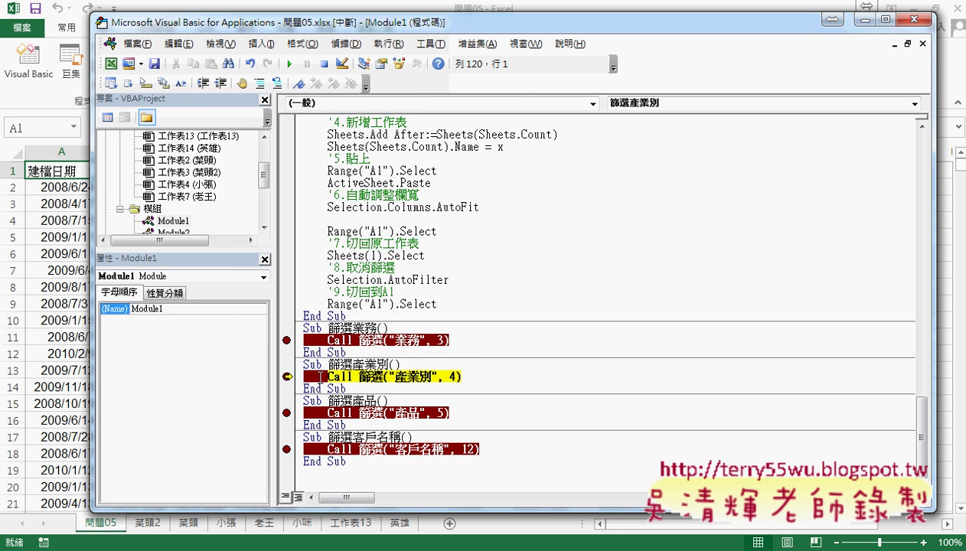
{"action": "key", "text": "F8"}
{"action": "key", "text": "F8"}
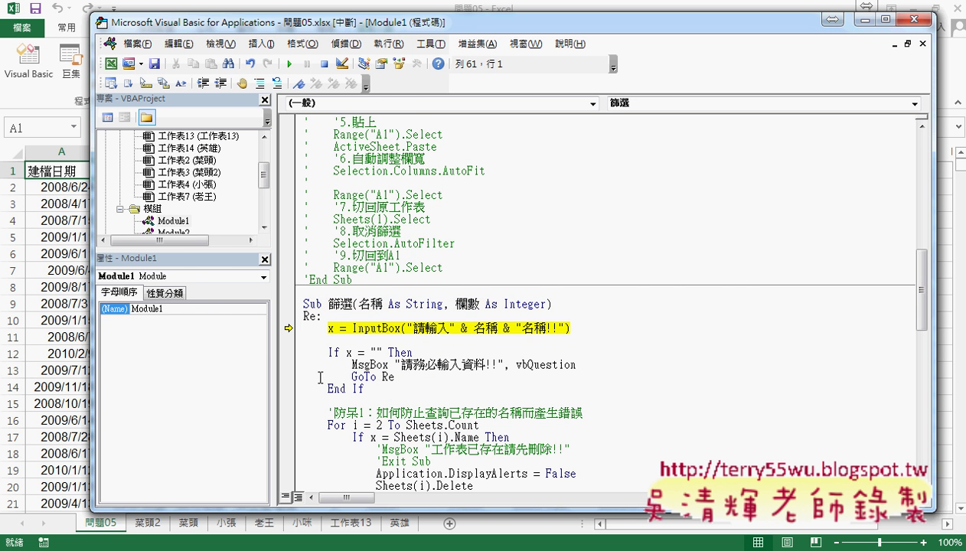
{"action": "key", "text": "F8"}
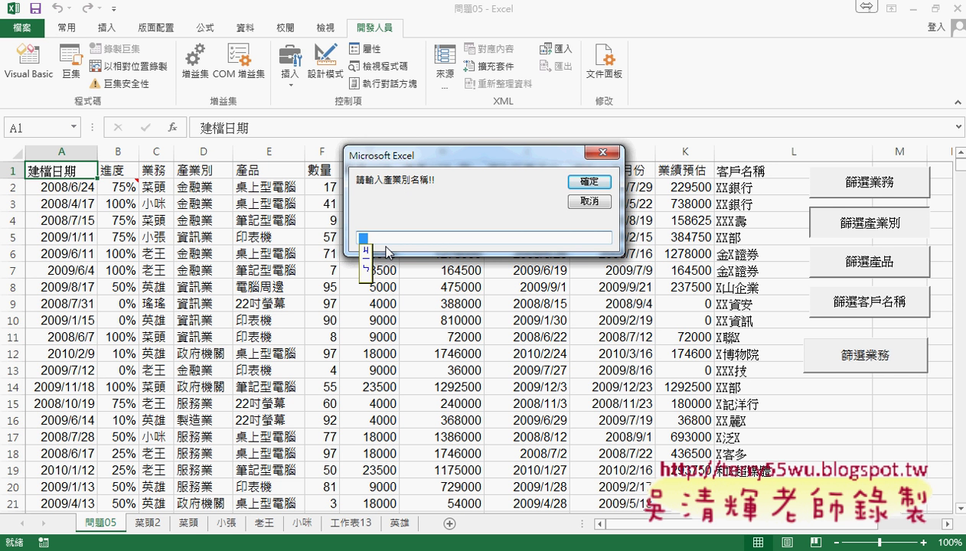
{"action": "type", "text": "金融"}
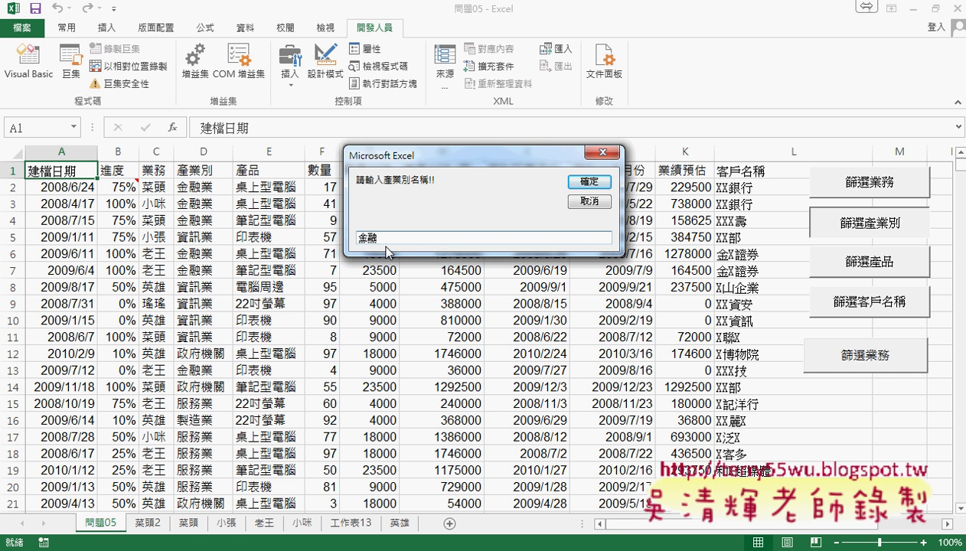
{"action": "type", "text": "業"}
{"action": "left_click", "coordinate": [571, 188]}
{"action": "left_click", "coordinate": [289, 63]}
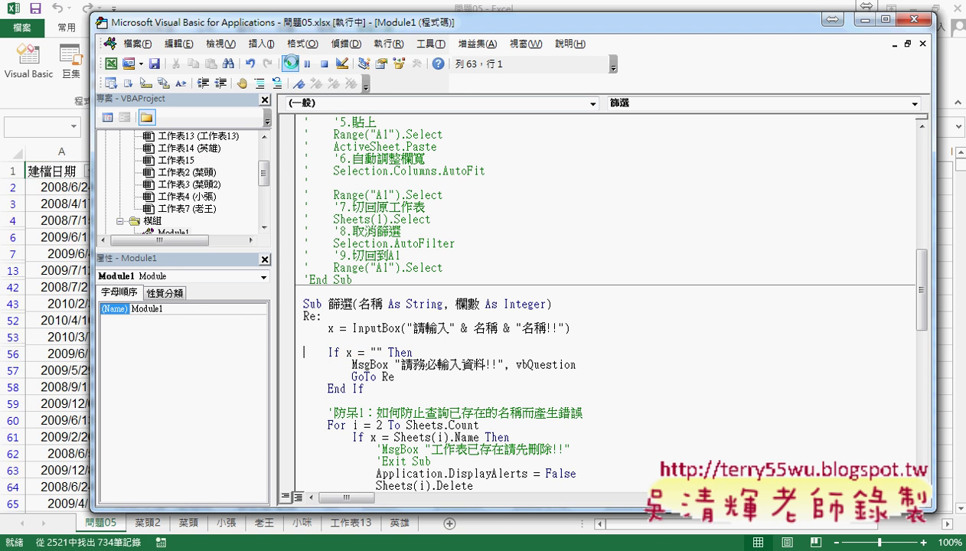
{"action": "left_click", "coordinate": [442, 530]}
{"action": "left_click", "coordinate": [442, 530]}
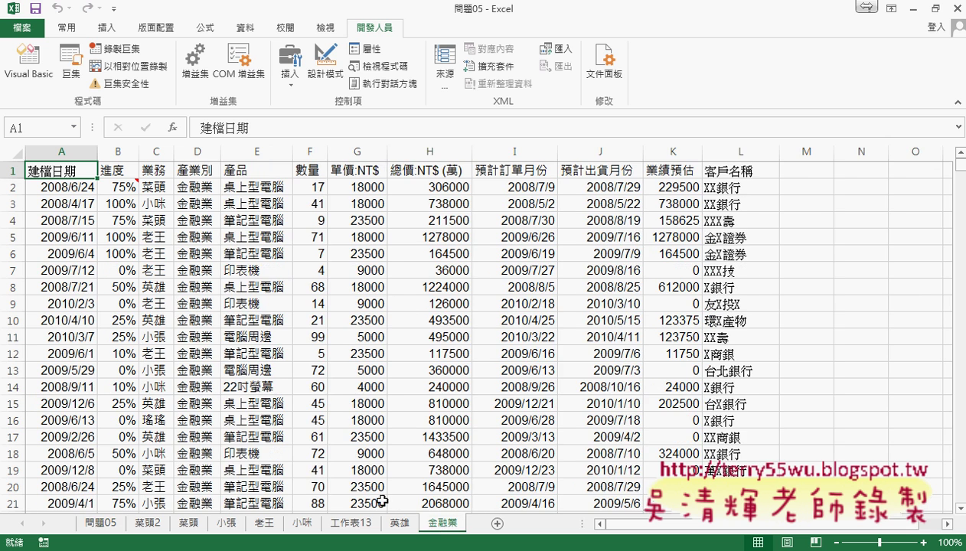
{"action": "left_click", "coordinate": [100, 523]}
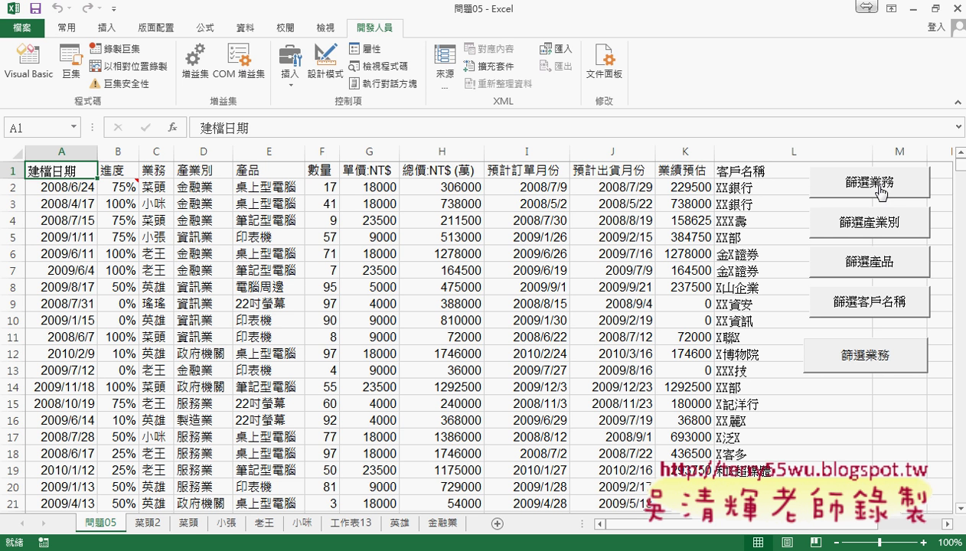
Rerun the ActiveX salesperson filter for a salesperson's name, check the regenerated sheet, and return to 問題05
{"action": "left_click", "coordinate": [875, 362]}
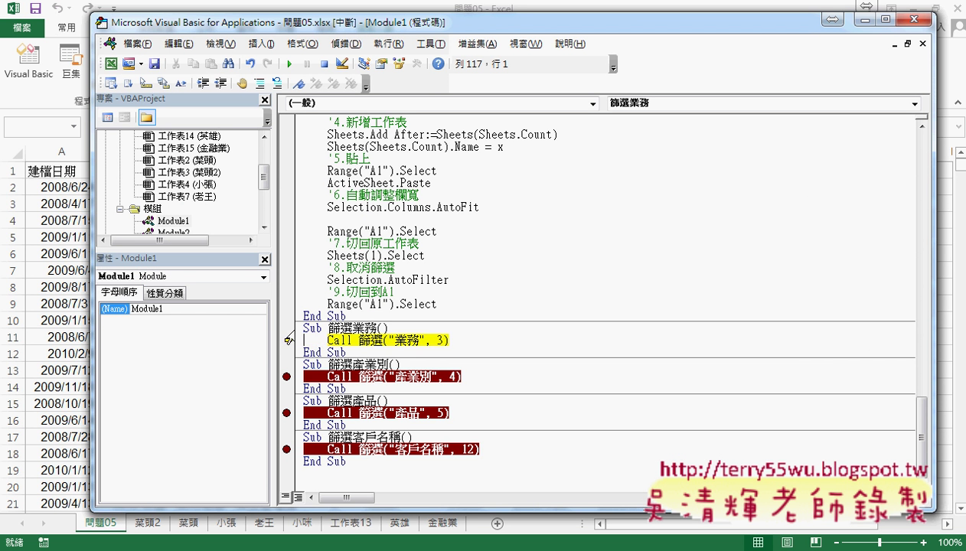
{"action": "left_click", "coordinate": [289, 63]}
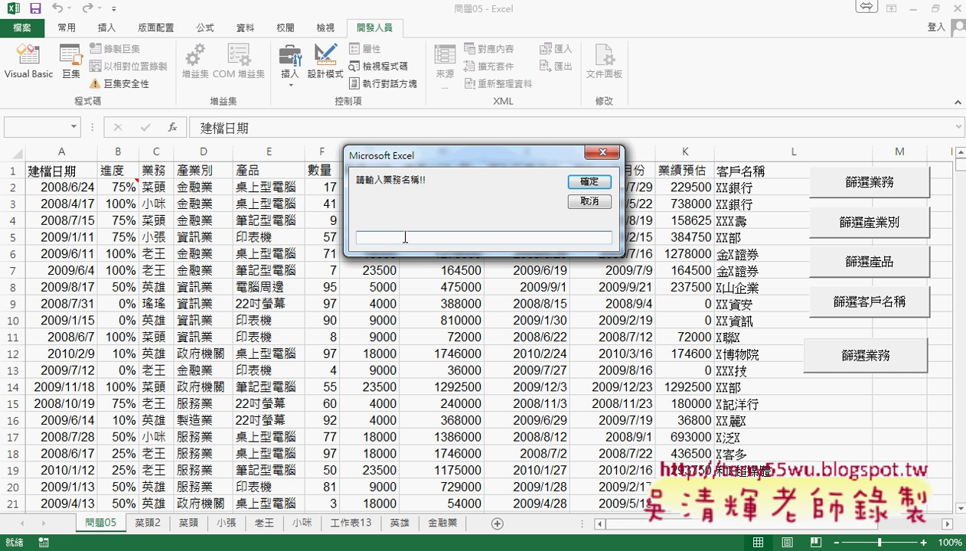
{"action": "type", "text": "鳳"}
{"action": "type", "text": "英雄"}
{"action": "left_click", "coordinate": [590, 182]}
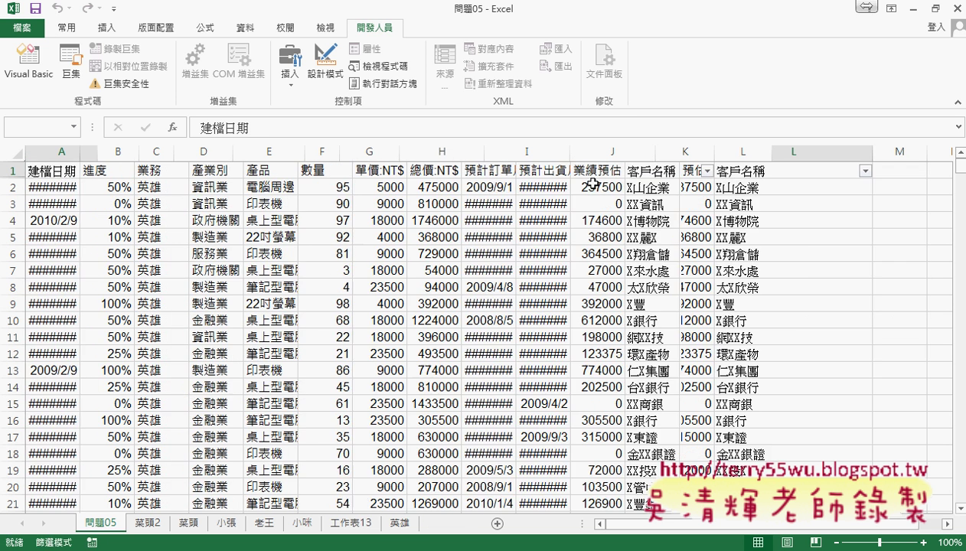
{"action": "left_click", "coordinate": [449, 524]}
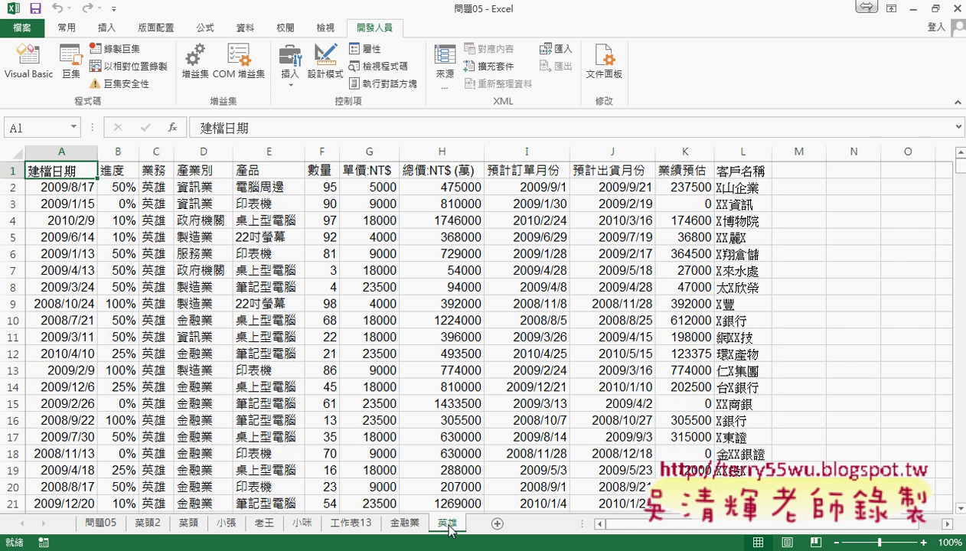
{"action": "left_click", "coordinate": [106, 524]}
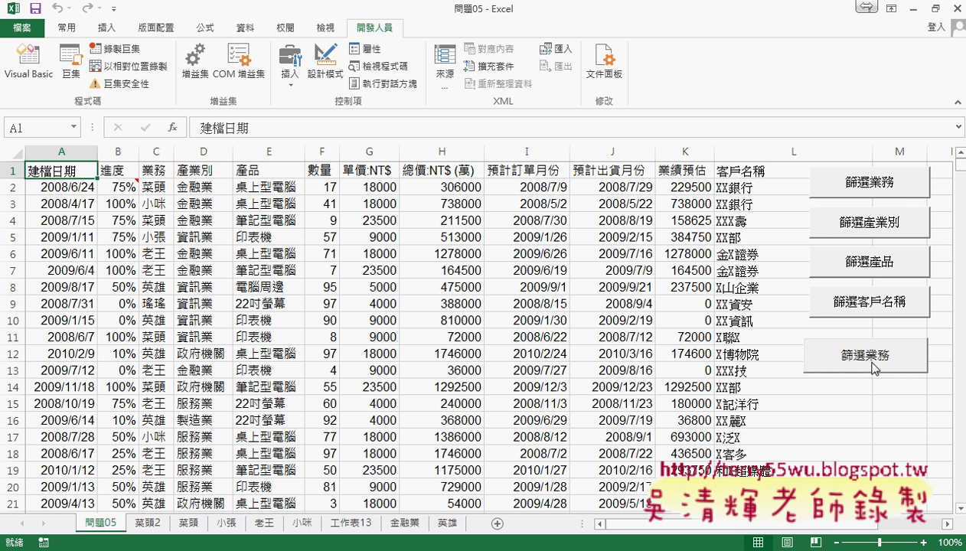
Trigger the ActiveX 篩選業務 button again and cancel the name prompt with no entry
{"action": "left_click", "coordinate": [875, 369], "text": "ctrl"}
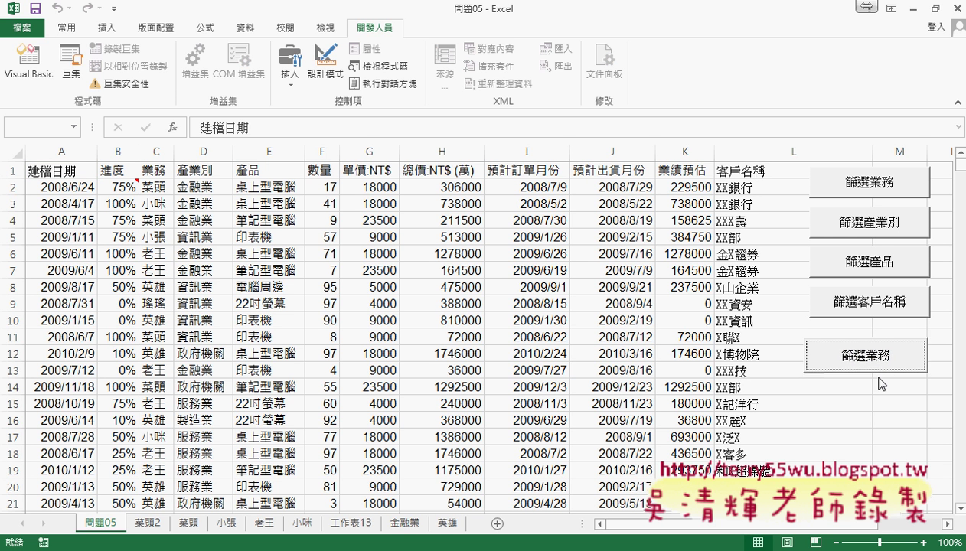
{"action": "left_click", "coordinate": [866, 191]}
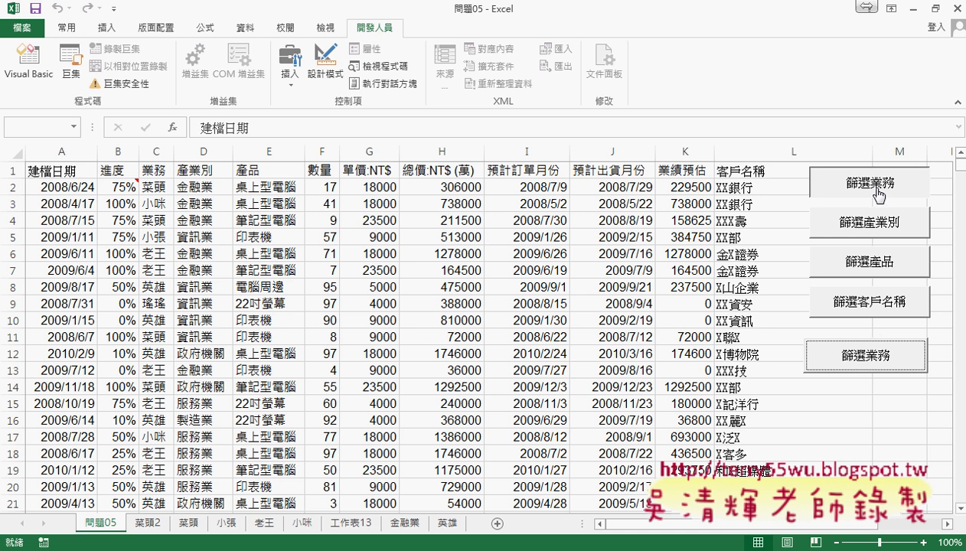
{"action": "left_click", "coordinate": [879, 441]}
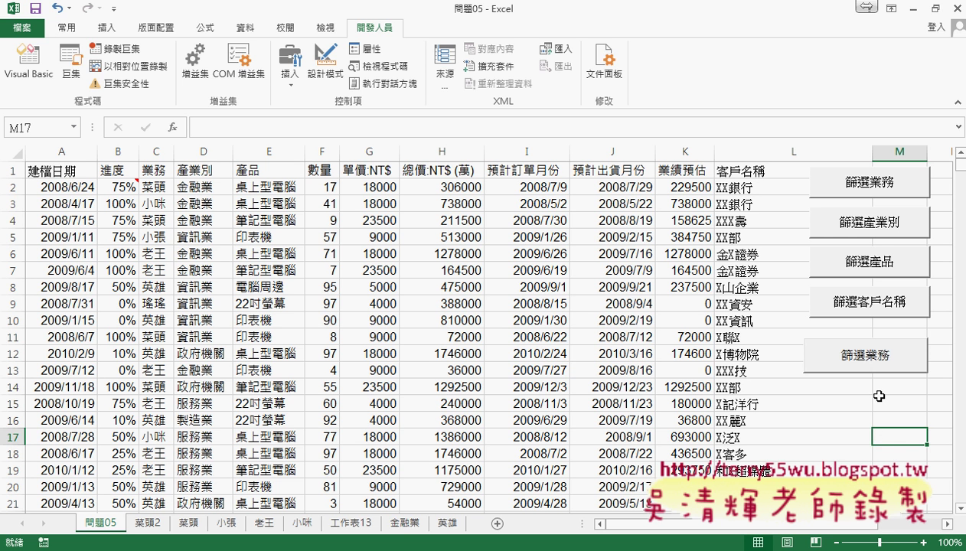
{"action": "left_click", "coordinate": [879, 368]}
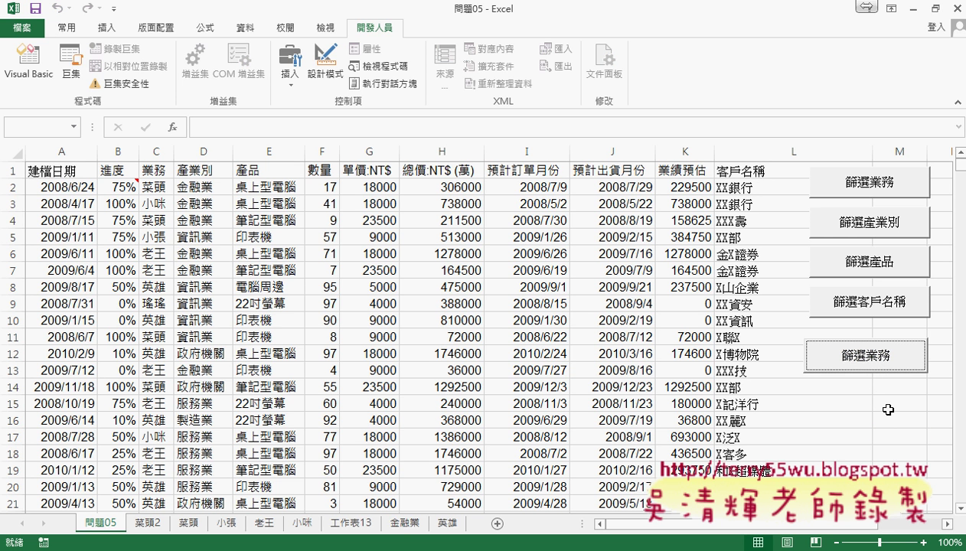
{"action": "key", "text": "Escape"}
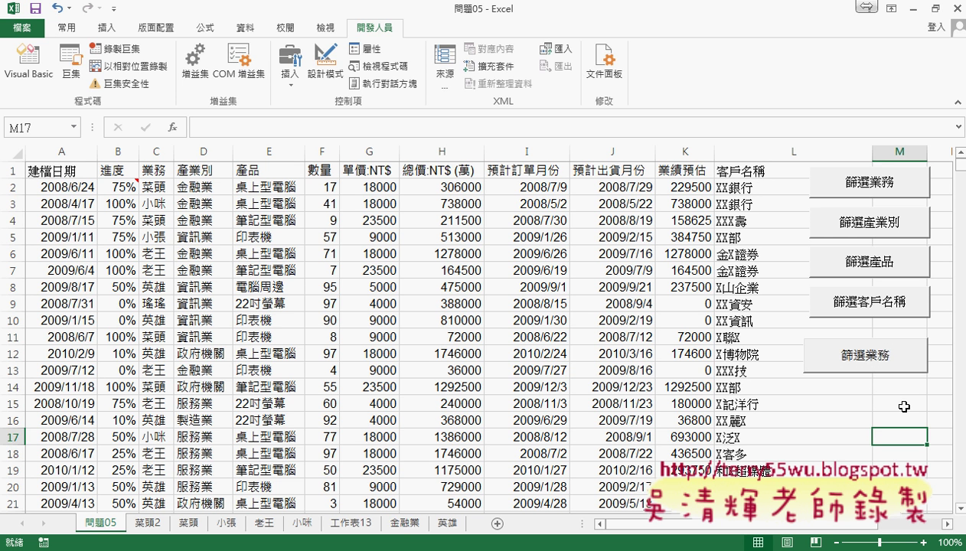
{"action": "left_click", "coordinate": [846, 358]}
{"action": "left_click", "coordinate": [829, 401]}
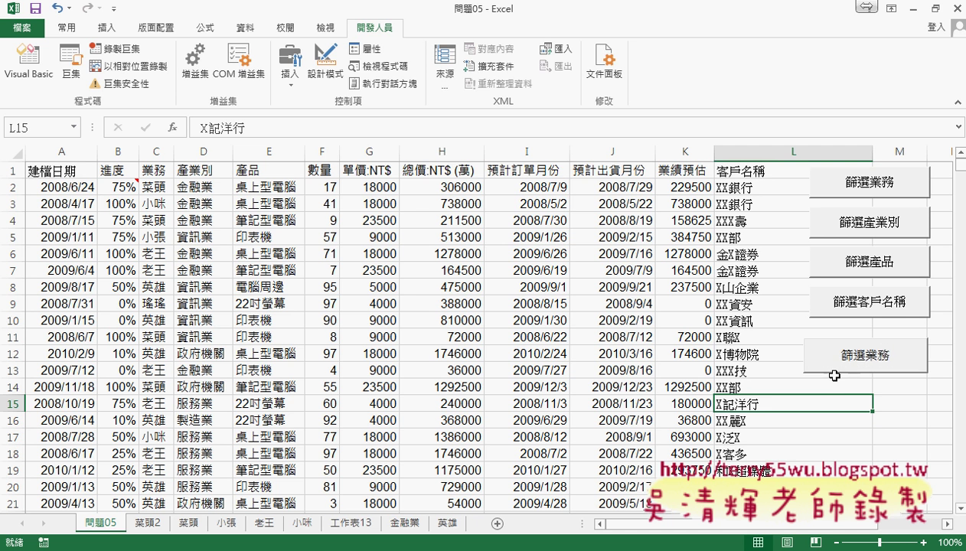
{"action": "left_click", "coordinate": [838, 364]}
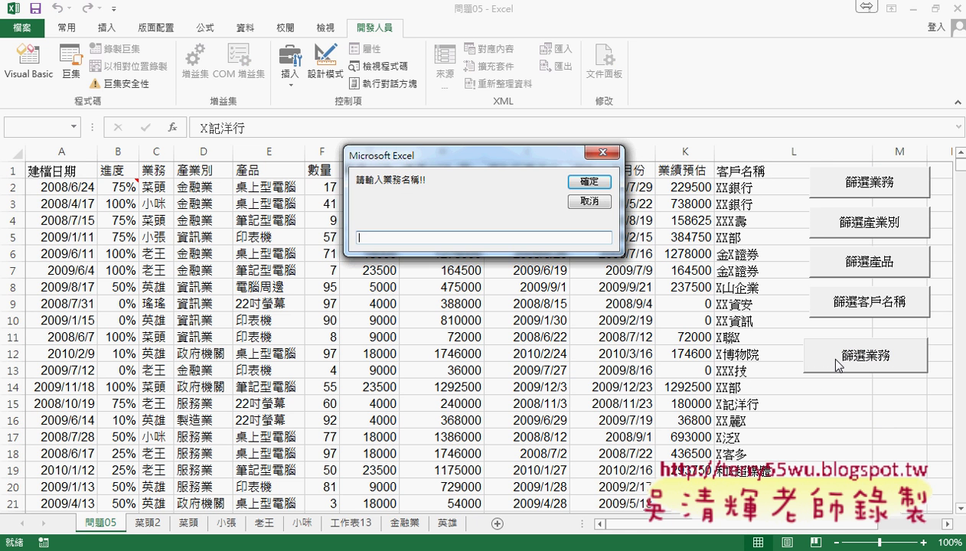
{"action": "left_click", "coordinate": [589, 201]}
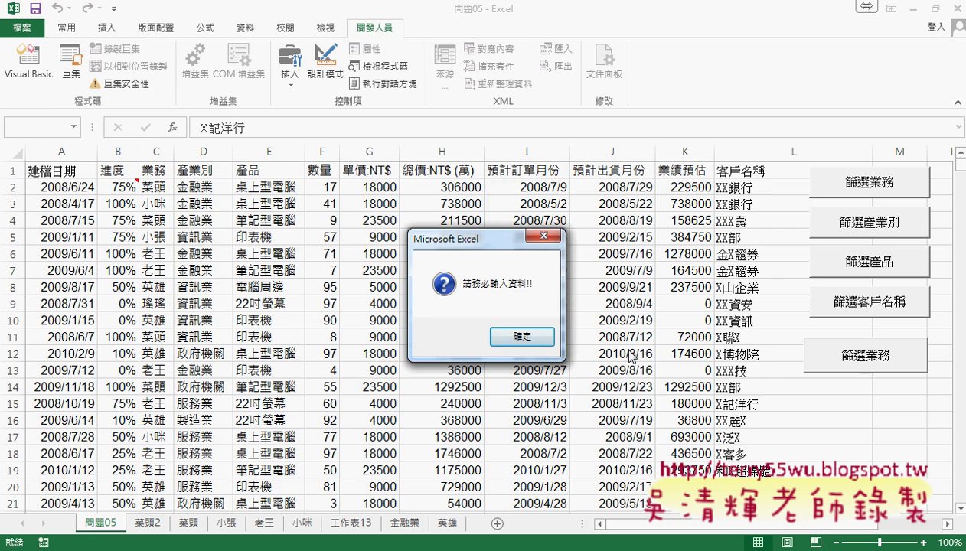
Dismiss the 請務必輸入資料!! warning and scroll the 程式碼 notes to the shared 篩選 routine
{"action": "left_click", "coordinate": [518, 336]}
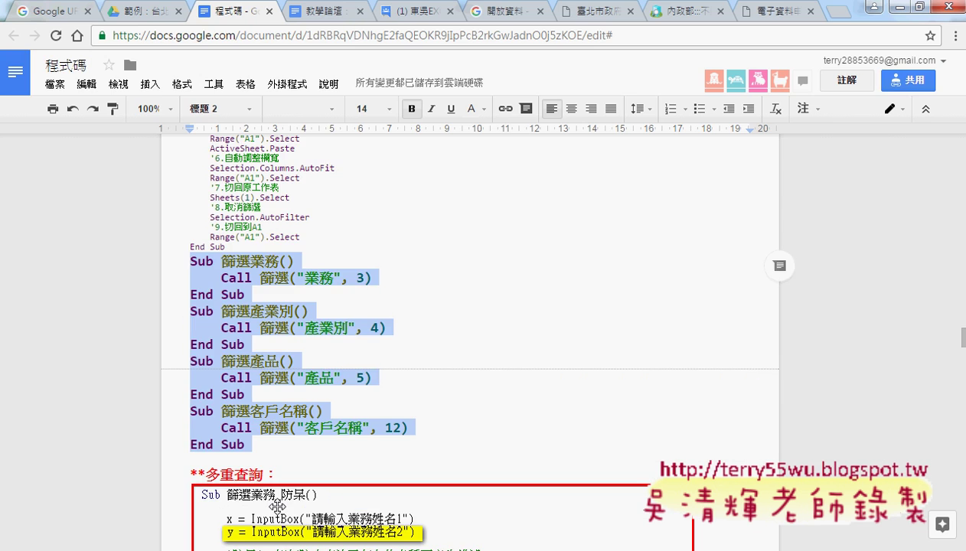
{"action": "scroll", "coordinate": [323, 420], "scroll_direction": "up", "scroll_amount": 3}
{"action": "scroll", "coordinate": [324, 419], "scroll_direction": "up", "scroll_amount": 5}
{"action": "scroll", "coordinate": [324, 419], "scroll_direction": "up", "scroll_amount": 5}
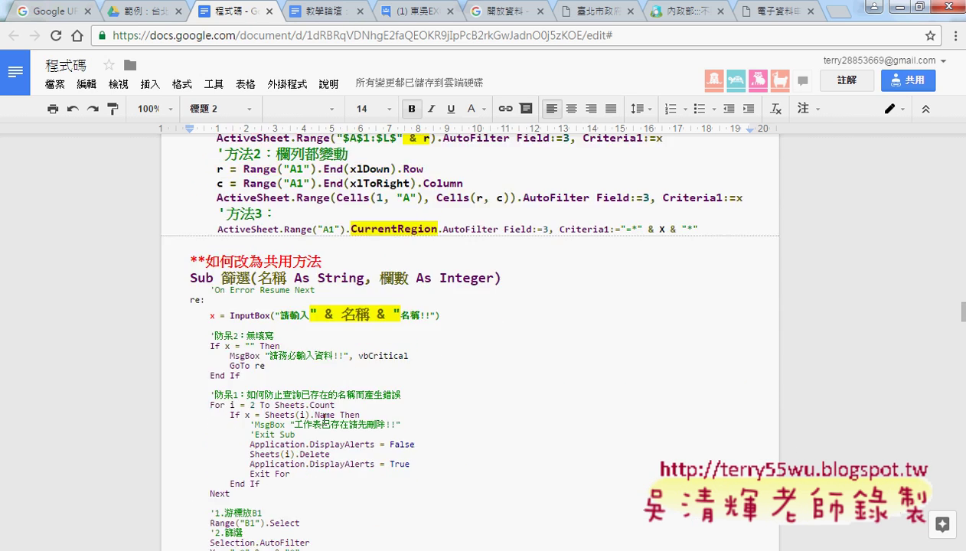
{"action": "scroll", "coordinate": [324, 420], "scroll_direction": "up", "scroll_amount": 5}
{"action": "scroll", "coordinate": [324, 419], "scroll_direction": "up", "scroll_amount": 3}
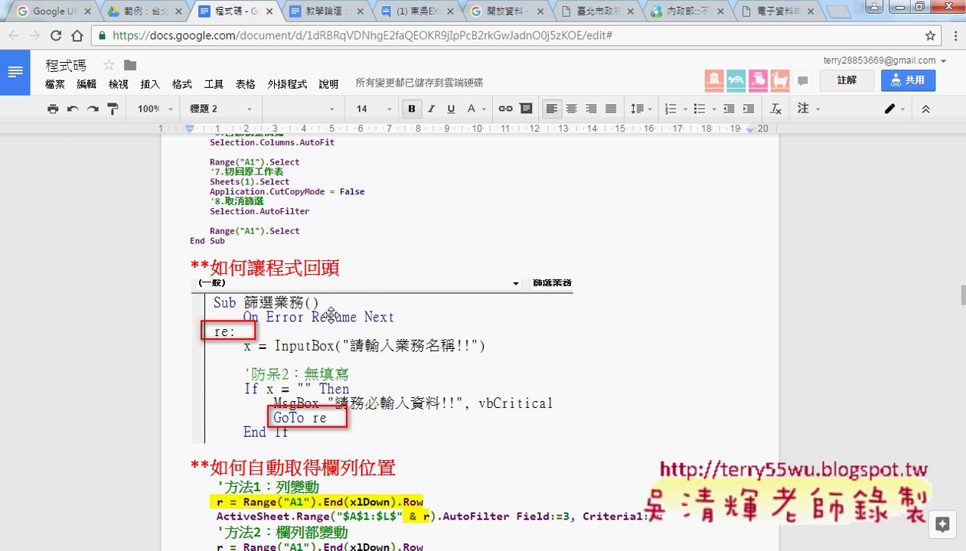
{"action": "scroll", "coordinate": [310, 375], "scroll_direction": "down", "scroll_amount": 2}
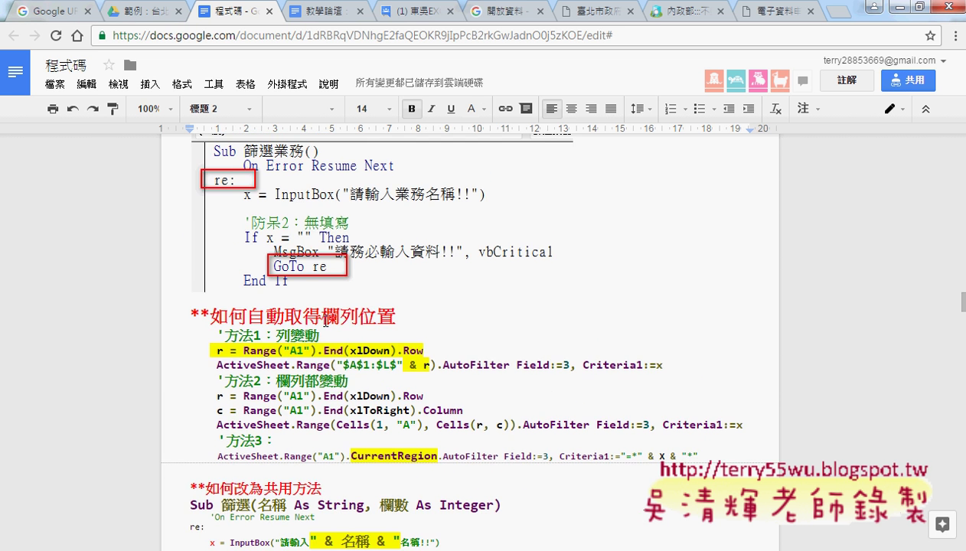
{"action": "scroll", "coordinate": [322, 352], "scroll_direction": "down", "scroll_amount": 2}
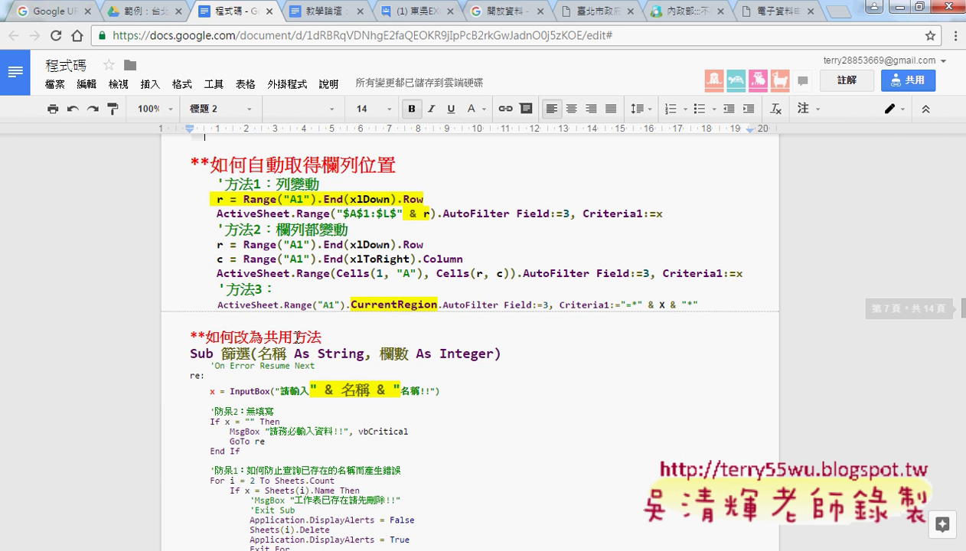